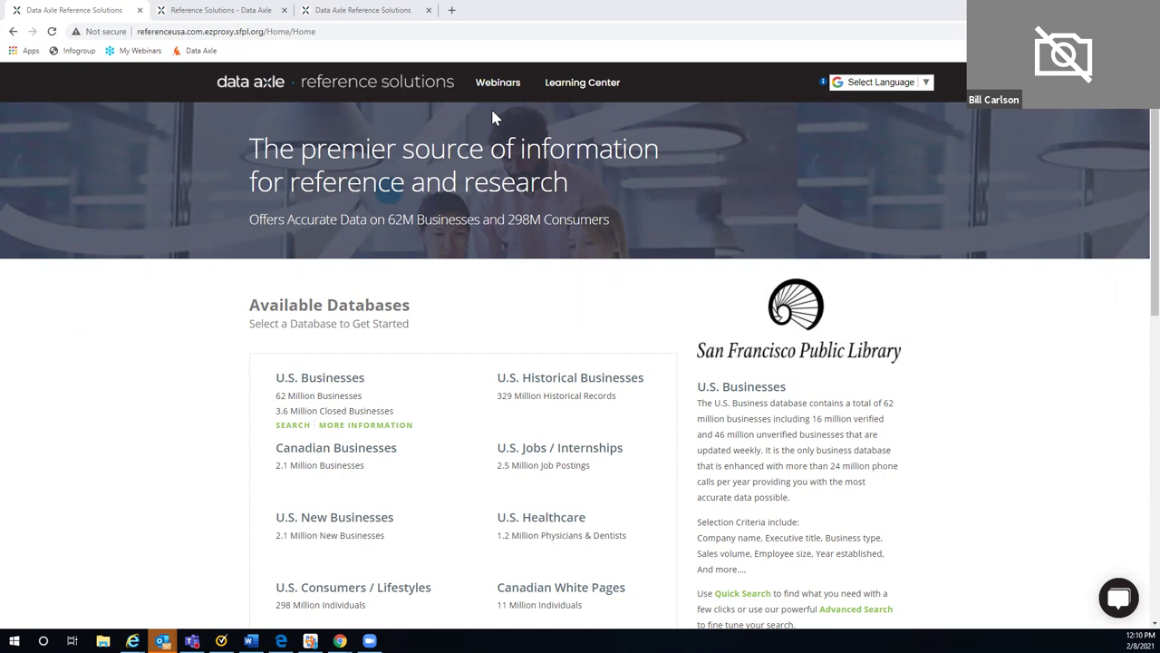
Open the Learning Center and look over its resource categories for Reference Solutions users
click(575, 92)
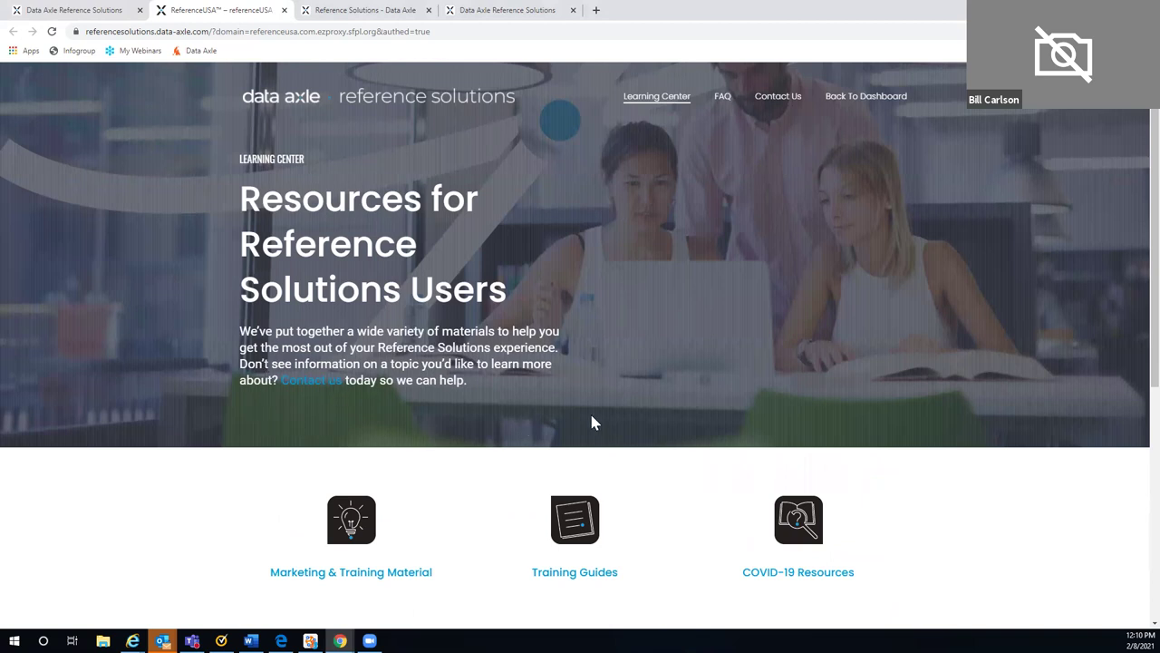
scroll(687, 396, down, 3)
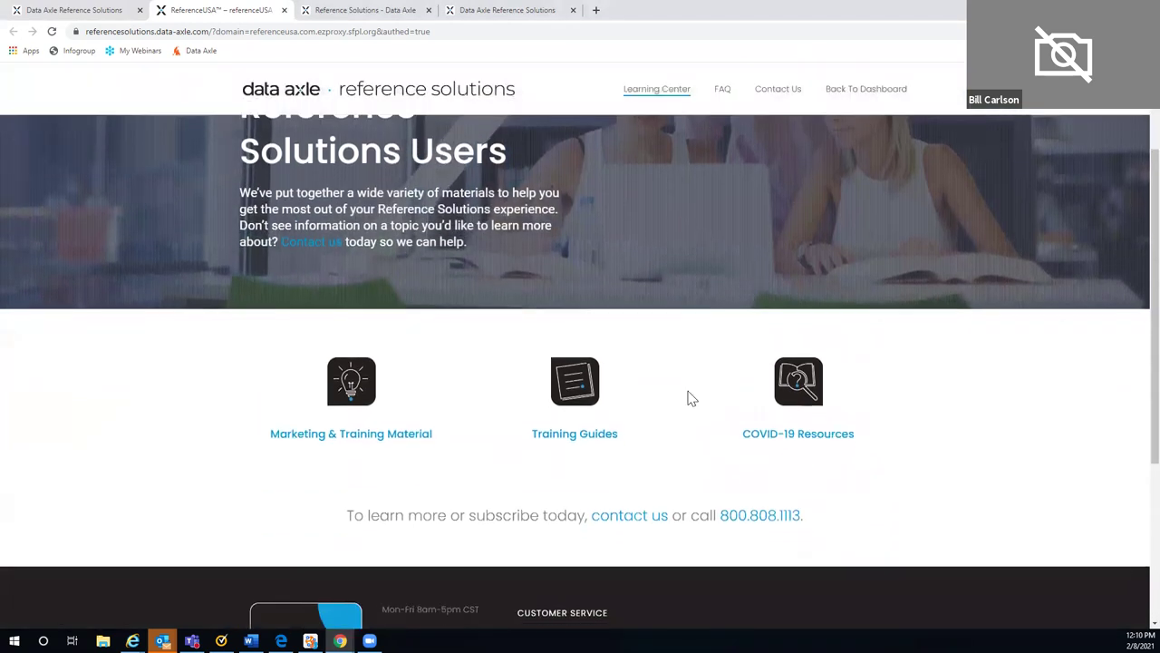
scroll(813, 470, down, 2)
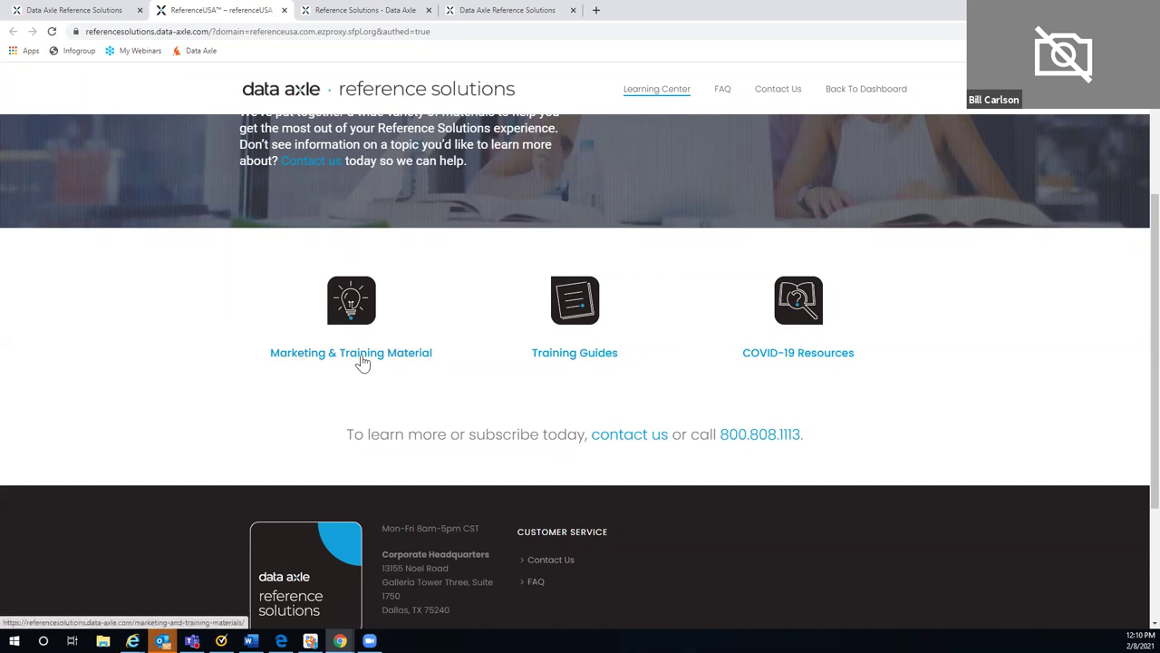
Open Marketing & Training Material, examine its bookmarks, flyers and database overviews, and return to the Learning Center page
click(362, 308)
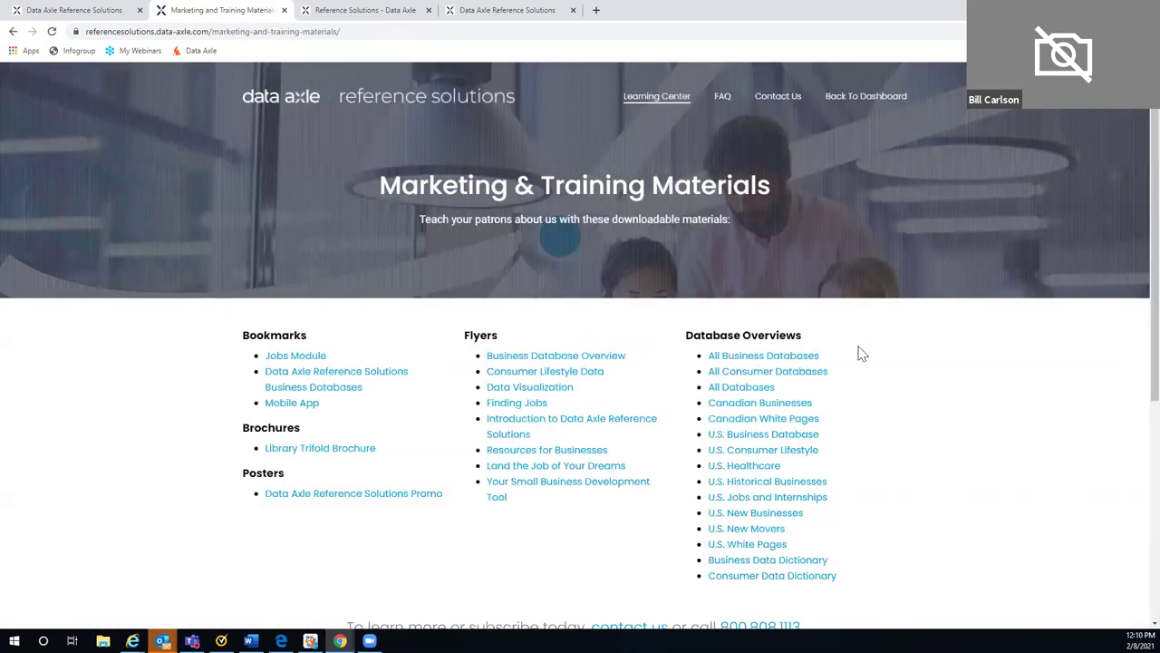
scroll(852, 344, down, 2)
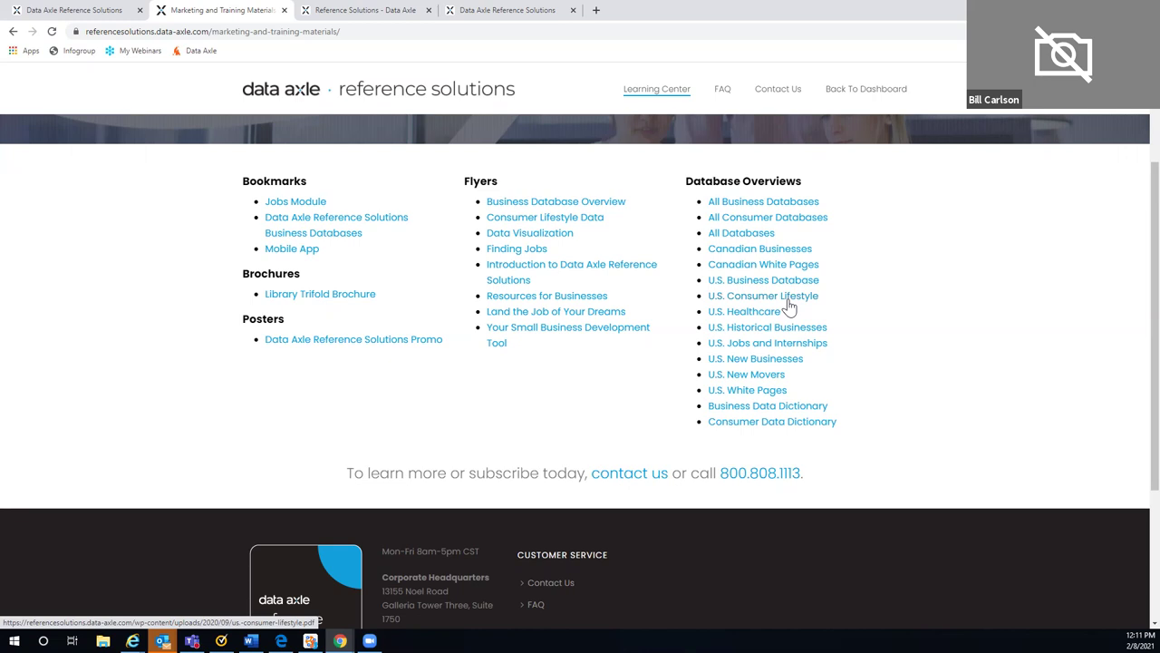
scroll(847, 353, down, 3)
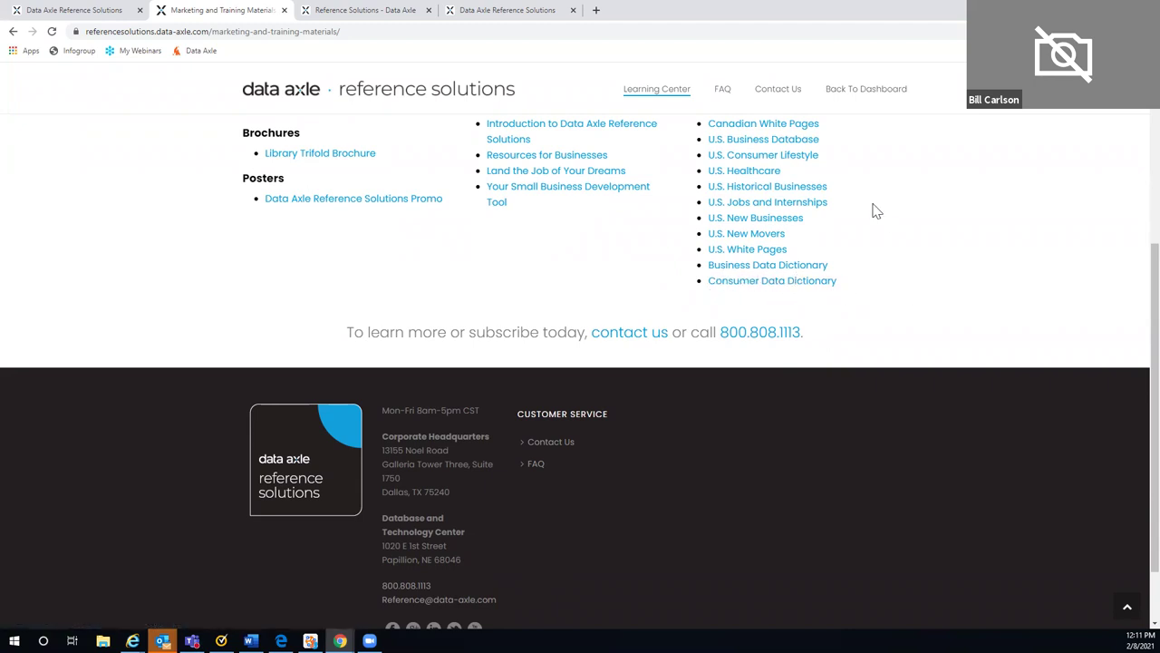
scroll(873, 210, up, 3)
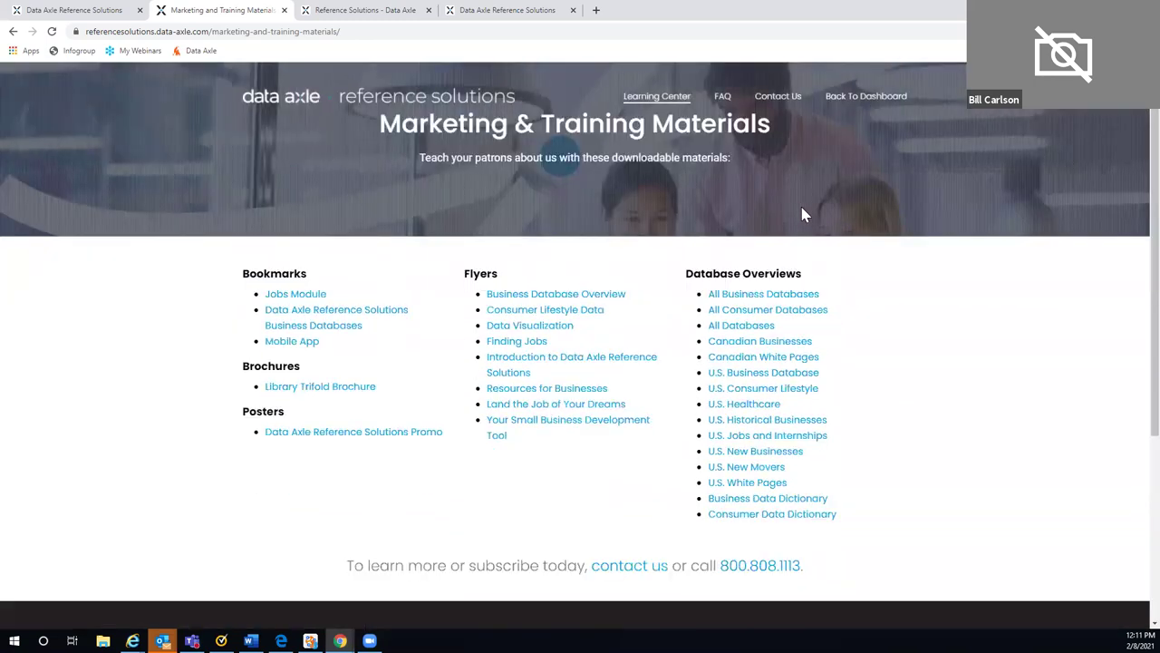
scroll(241, 172, up, 1)
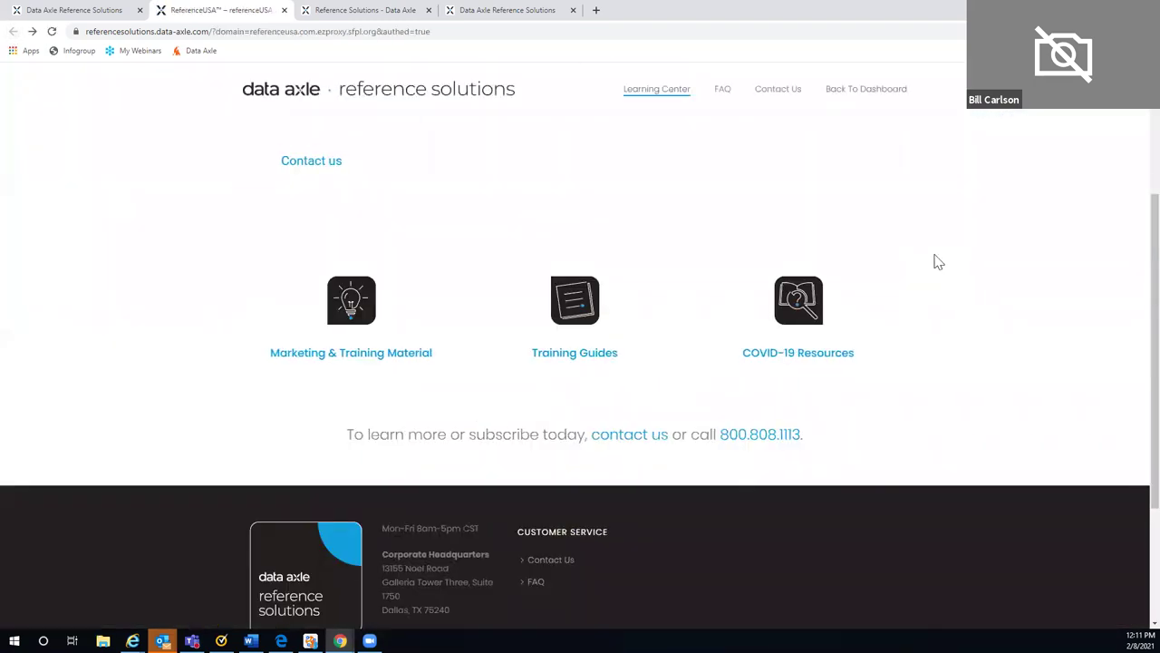
Return to the dashboard and look over the available databases, the mobile app section and the Personal Accounts section
click(843, 95)
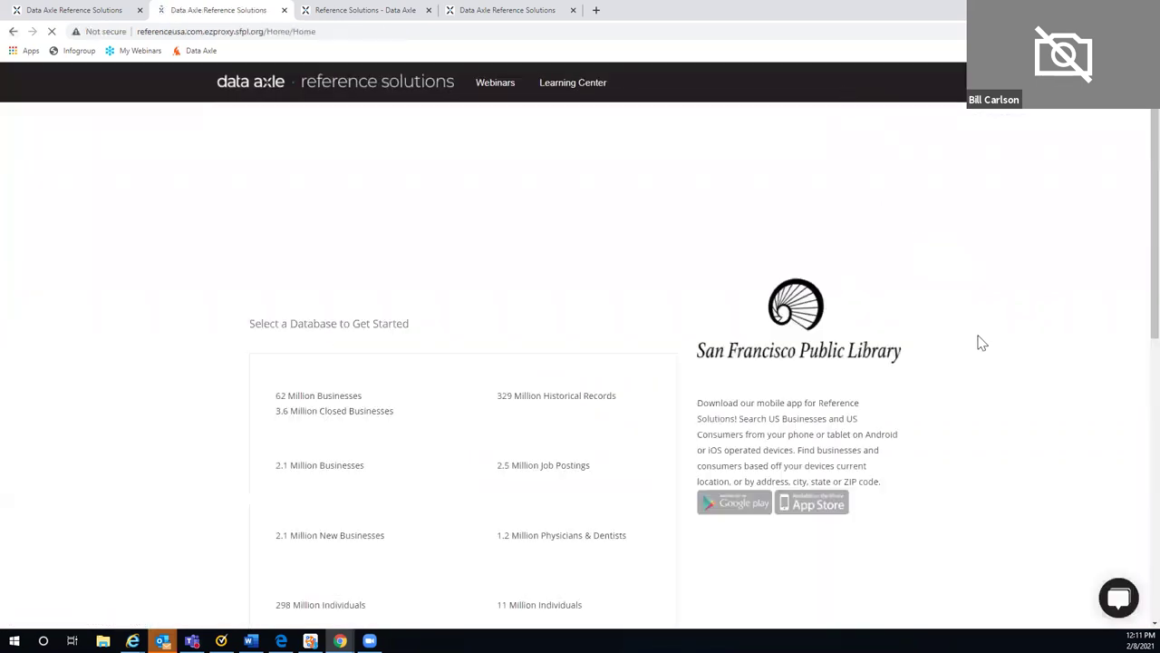
scroll(984, 337, down, 3)
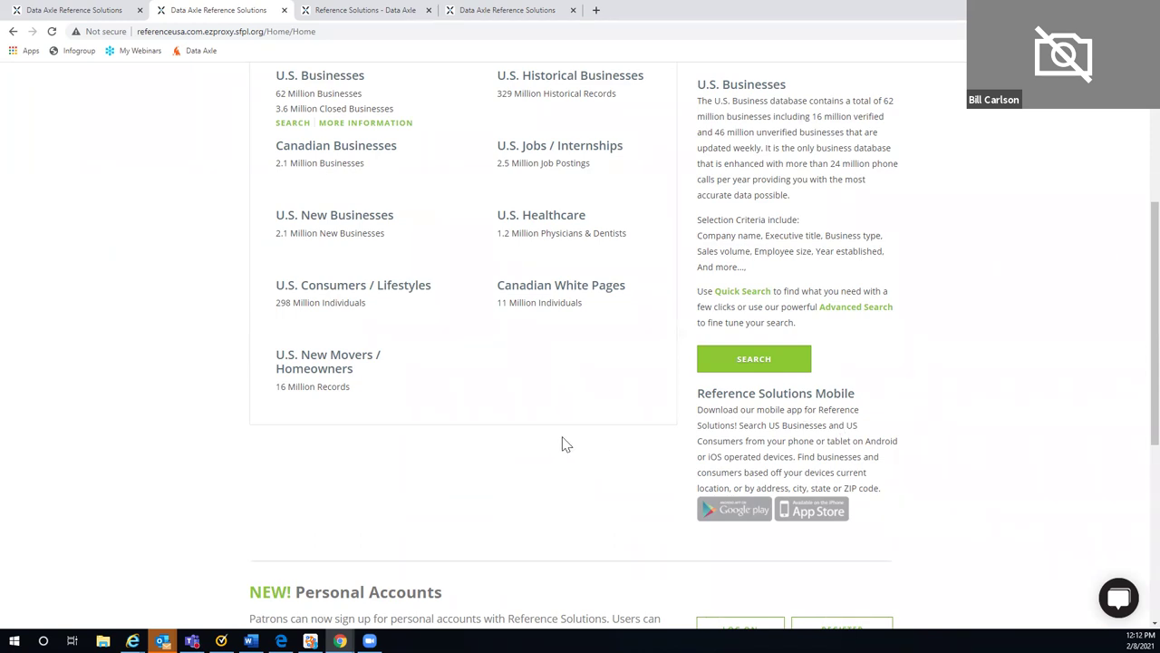
scroll(562, 444, up, 2)
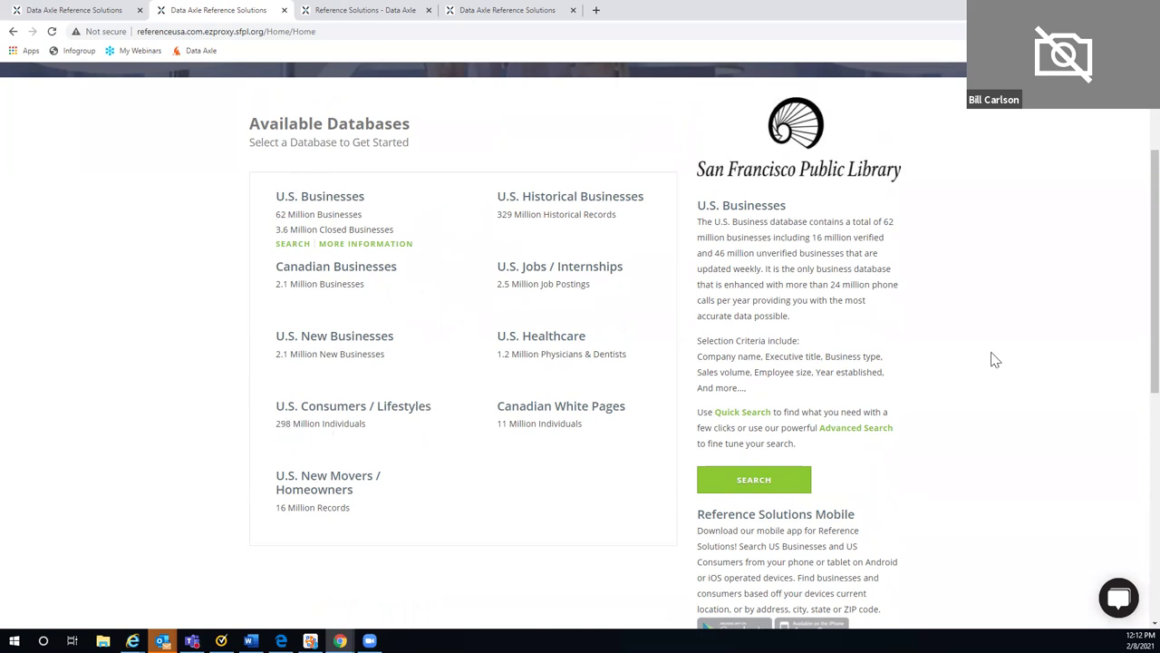
scroll(943, 314, down, 3)
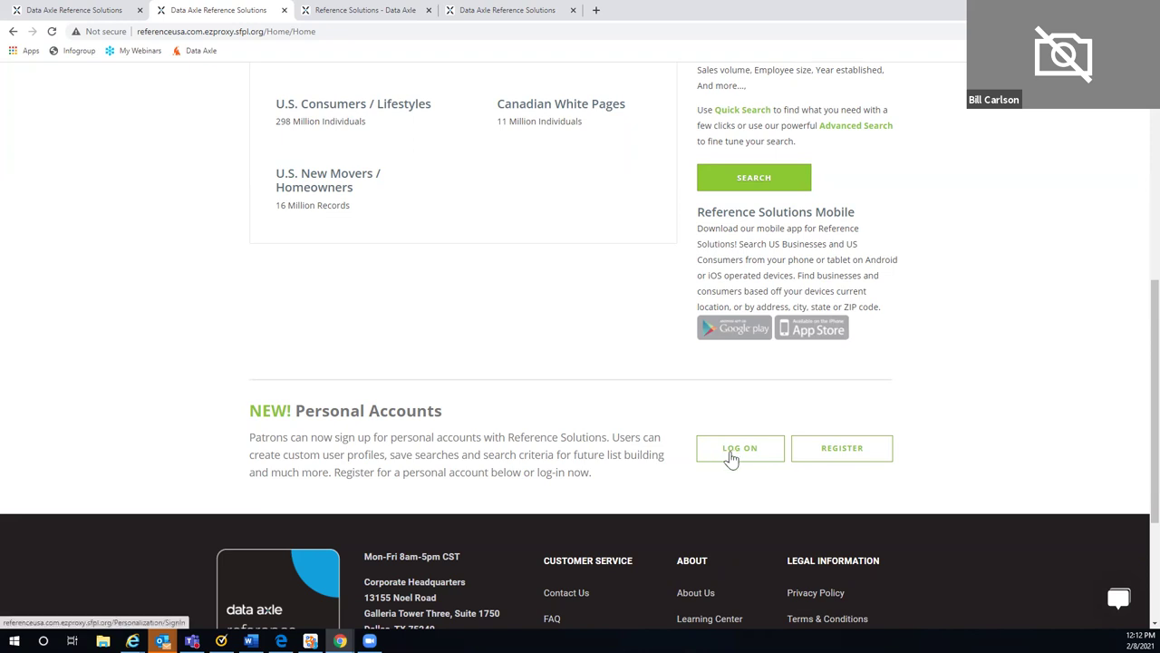
scroll(429, 285, up, 4)
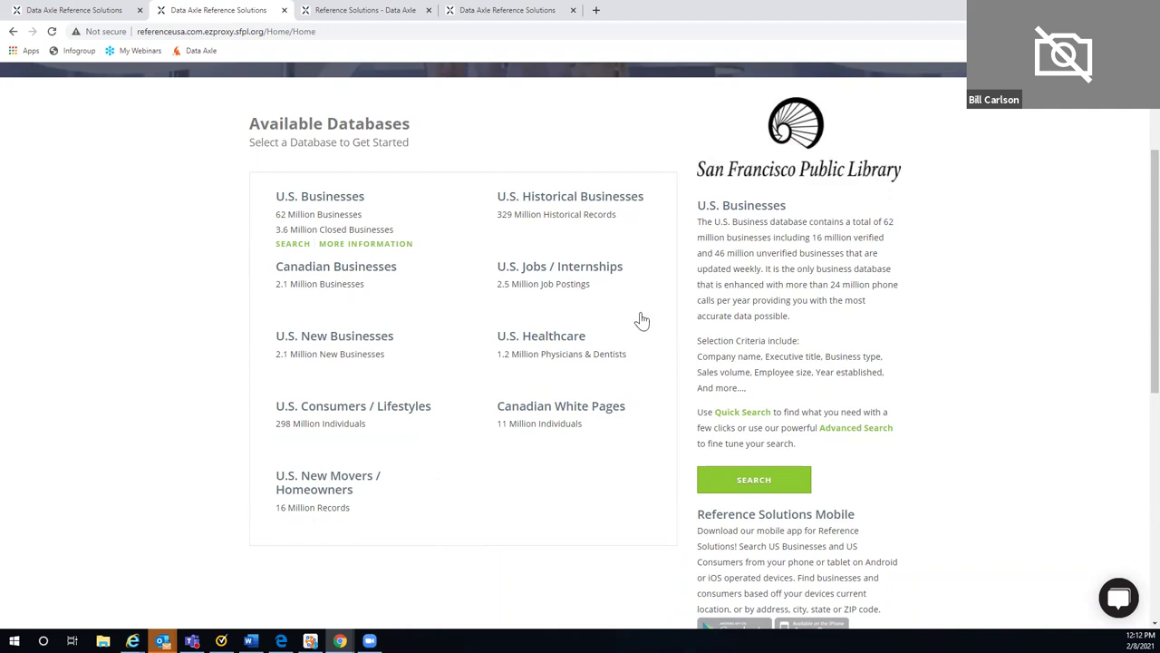
mouse_move(656, 318)
scroll(665, 305, down, 3)
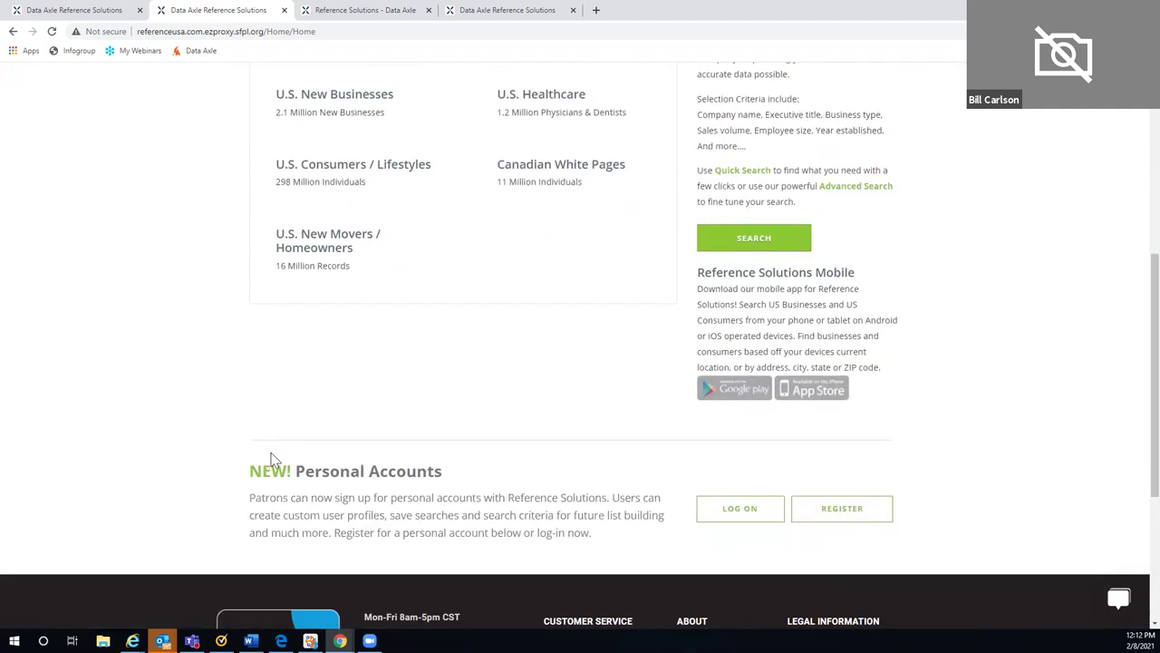
scroll(442, 333, up, 2)
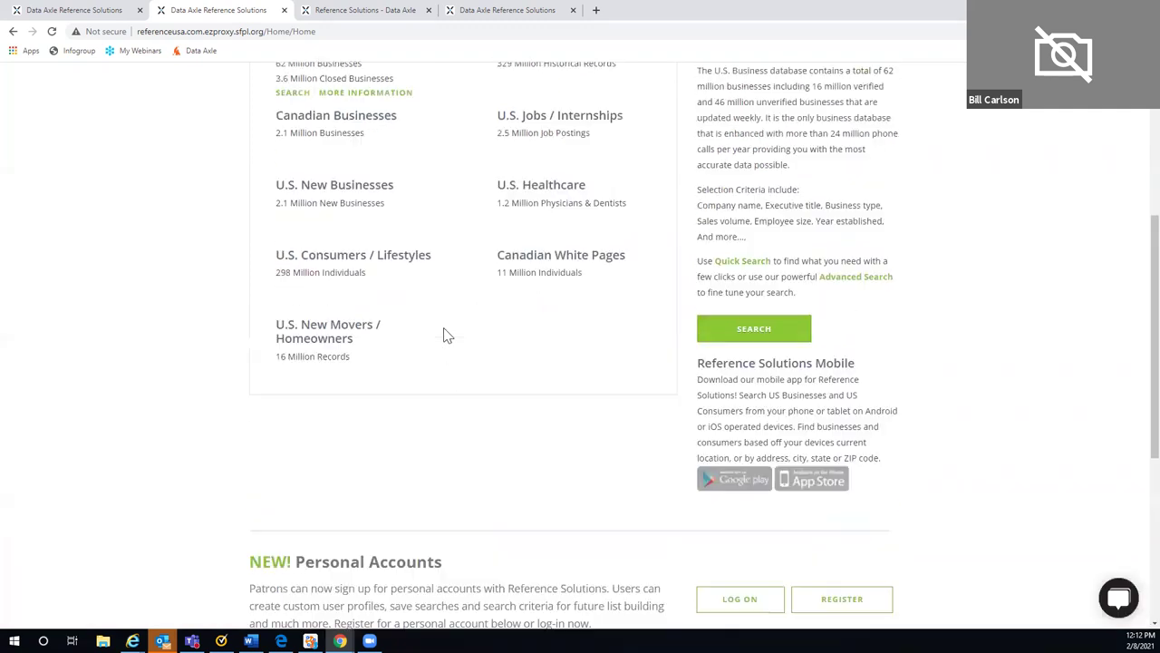
Examine the individual entries in the Available Databases list, from U.S. Historical Businesses to U.S. New Movers / Homeowners
scroll(458, 311, up, 1)
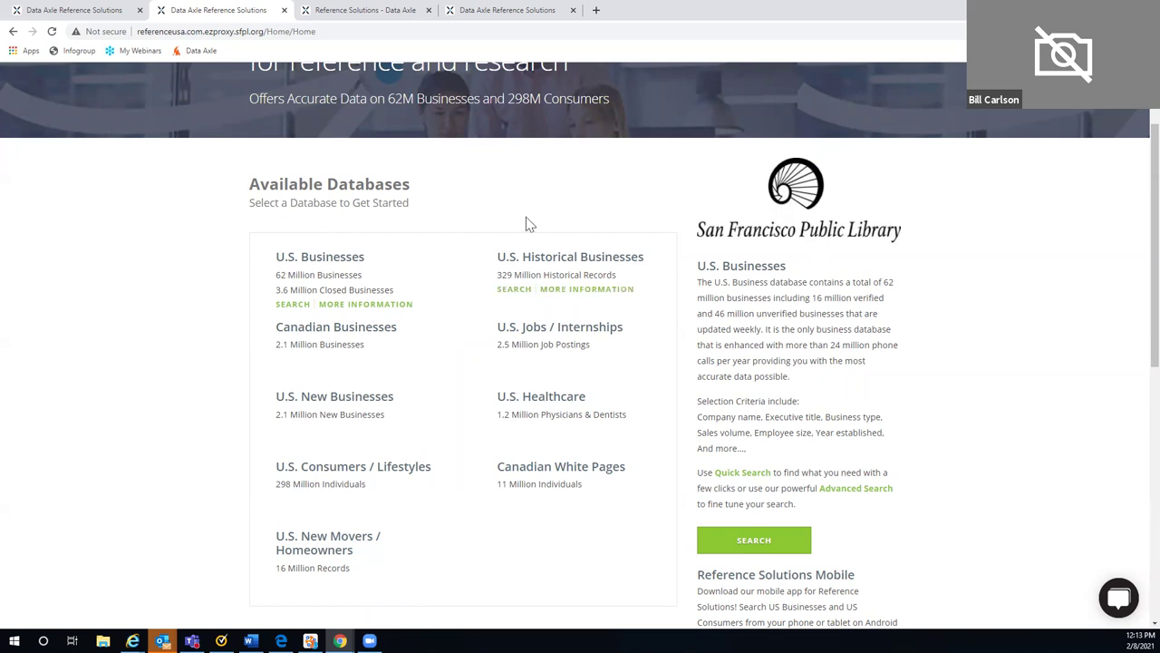
mouse_move(647, 295)
mouse_move(408, 444)
mouse_move(640, 510)
scroll(515, 516, down, 1)
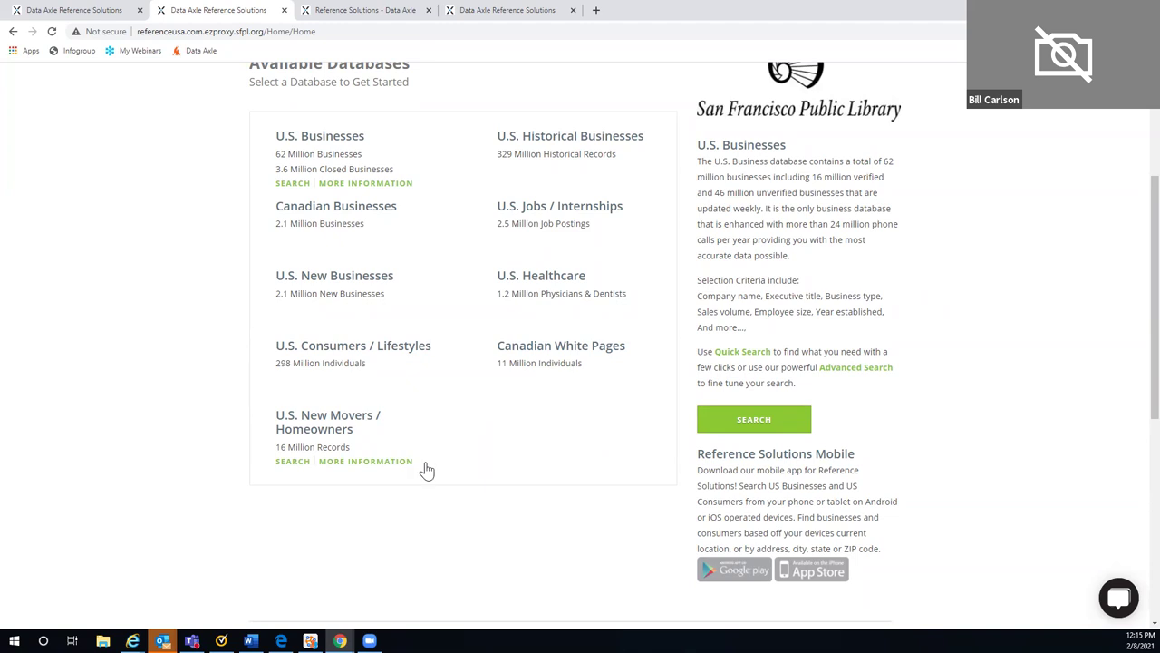
scroll(451, 468, up, 2)
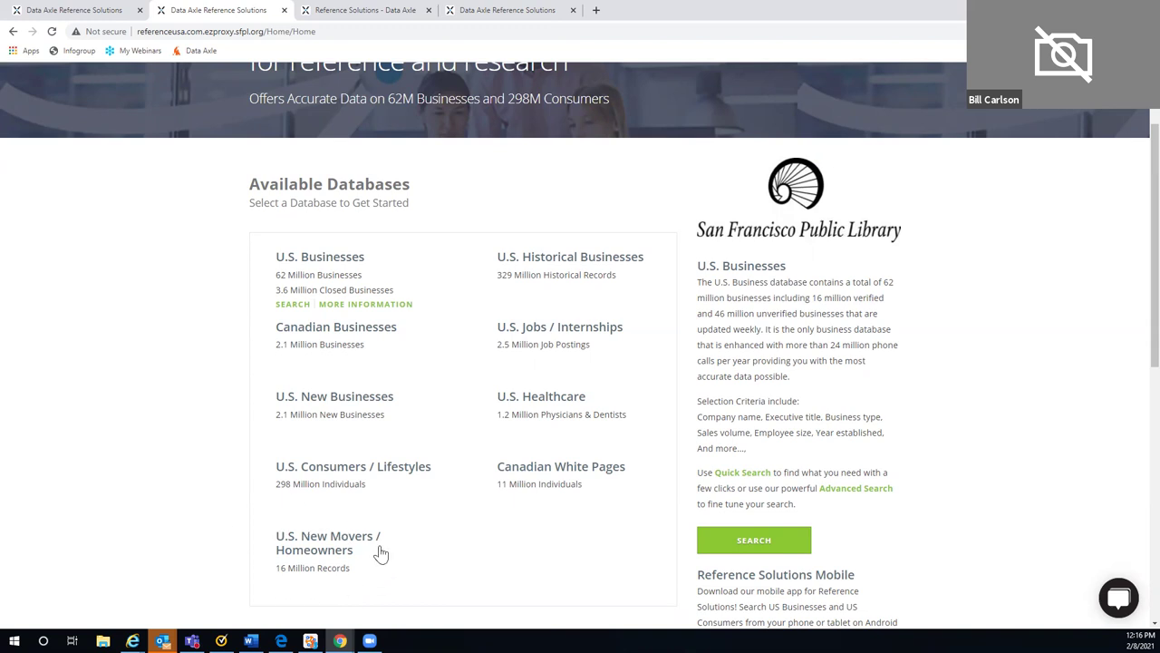
mouse_move(389, 562)
Open the U.S. Businesses database search and switch it to Advanced Search
click(307, 308)
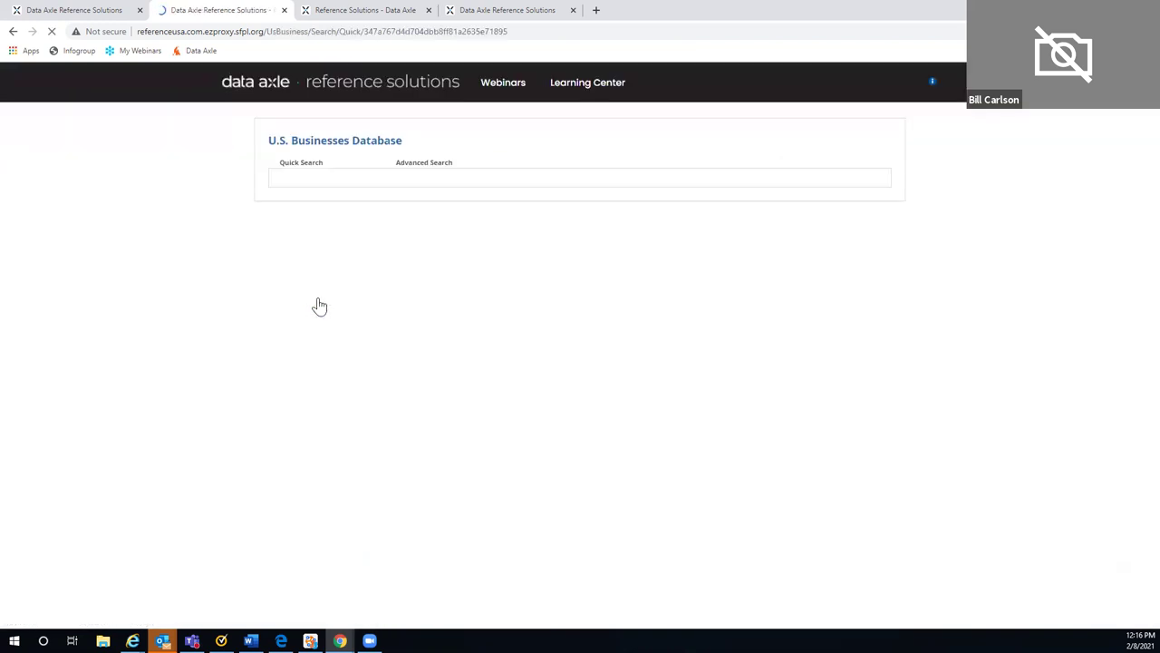
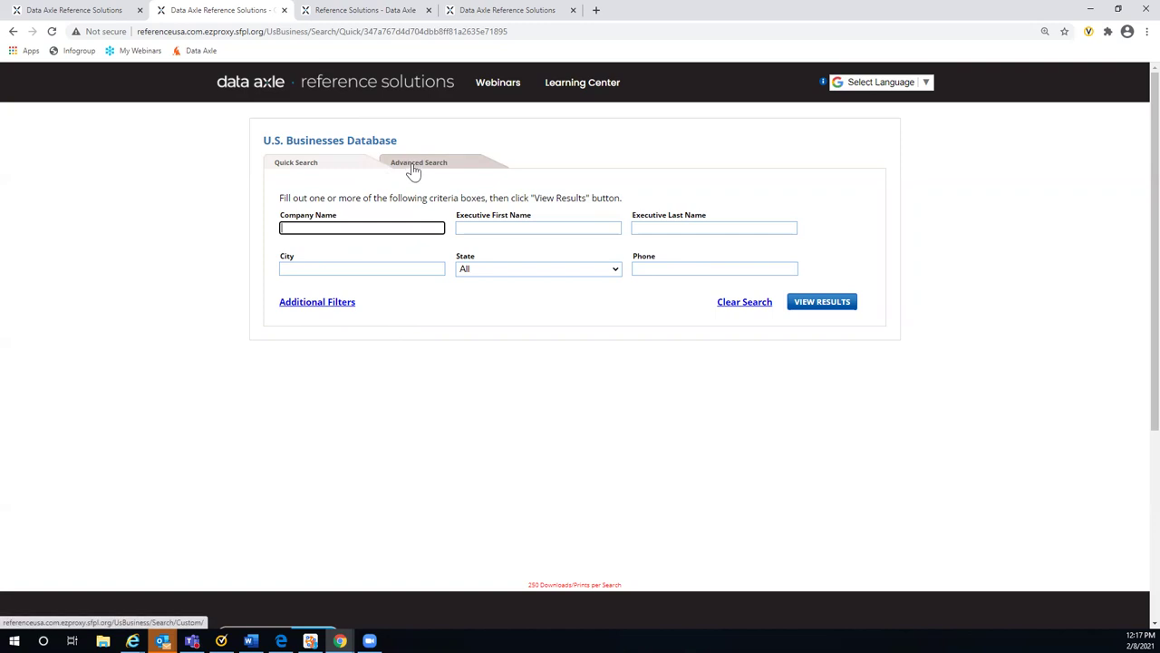
click(414, 173)
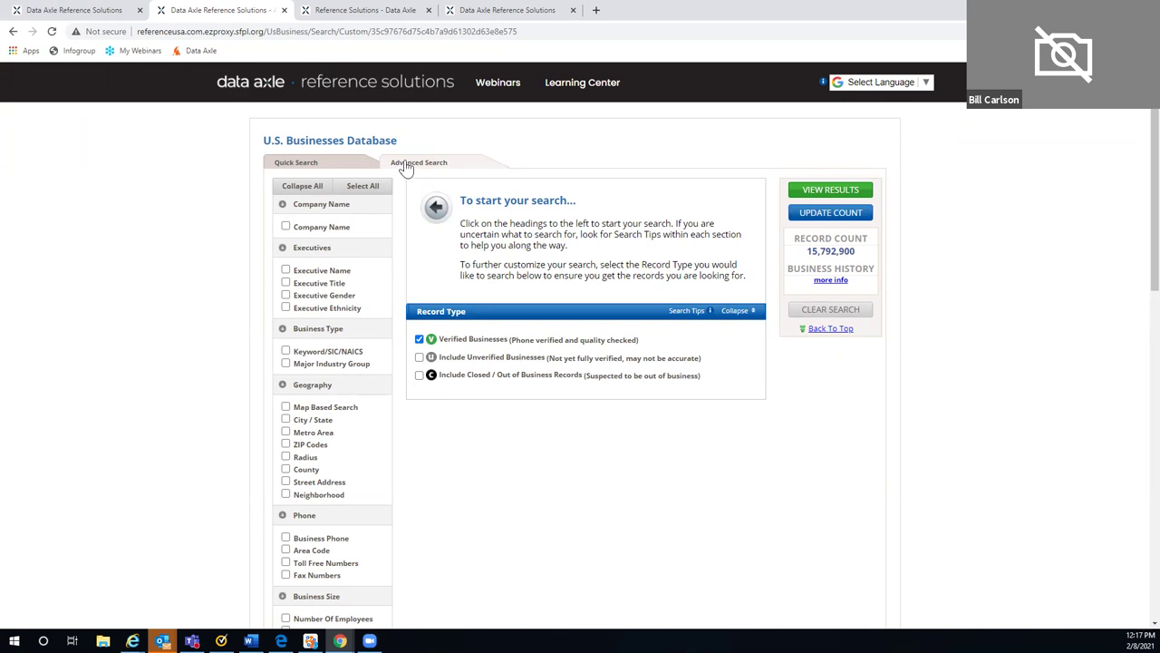
scroll(405, 168, down, 1)
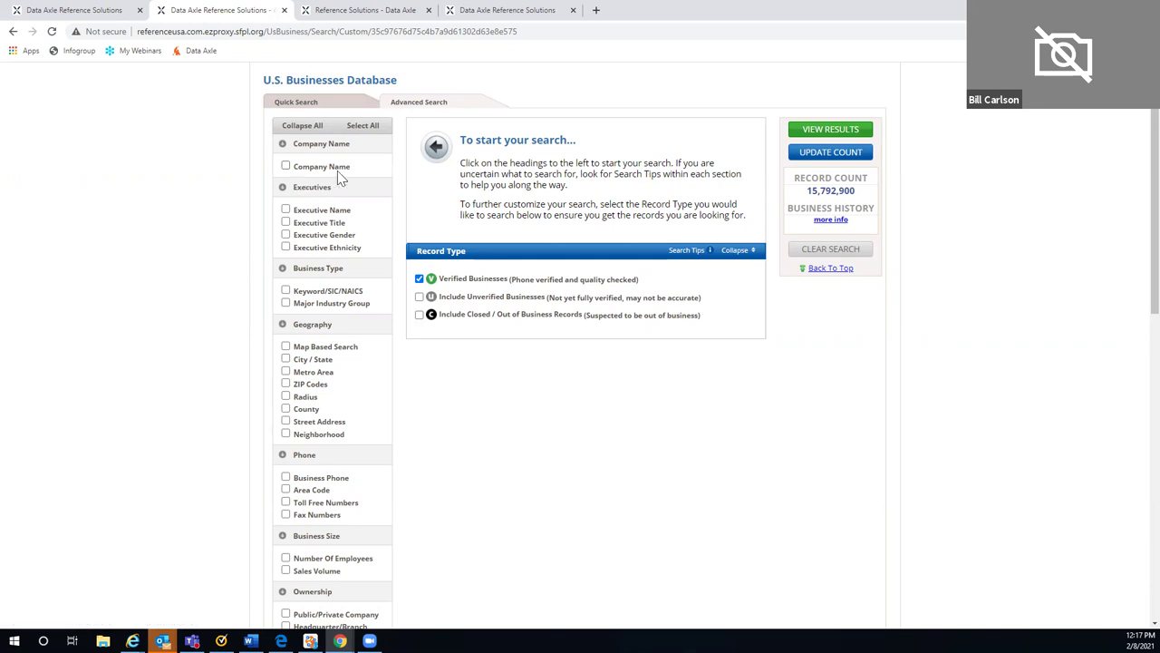
Try a Company Name criterion with IBM added to the selection, and remove the criterion again
click(286, 167)
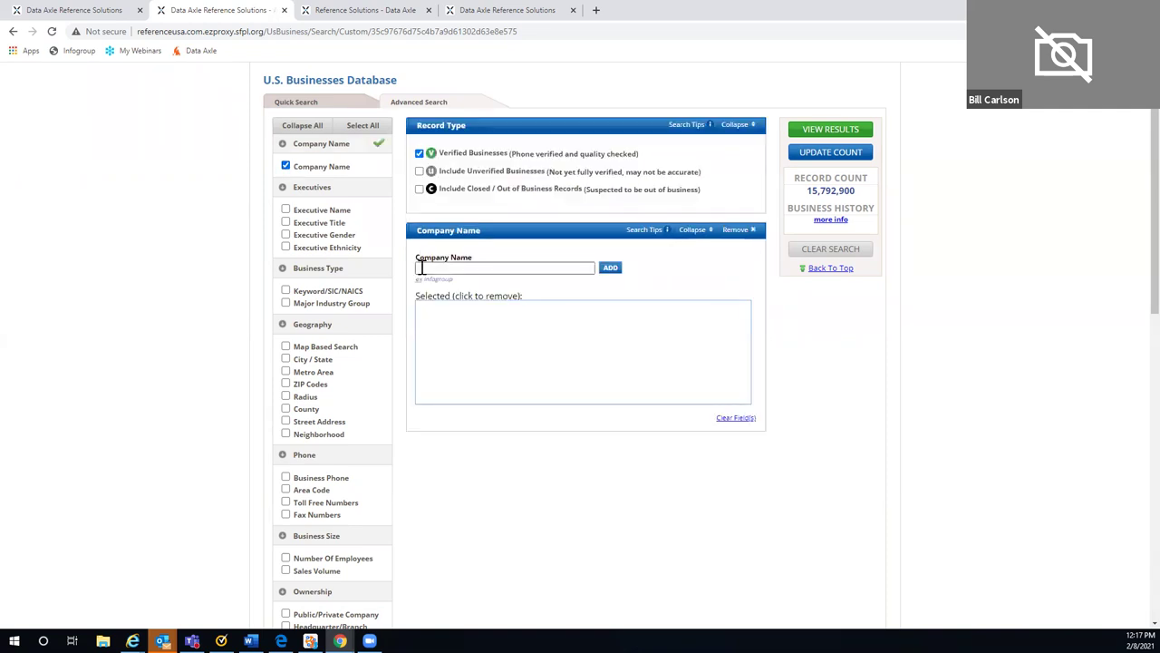
click(435, 268)
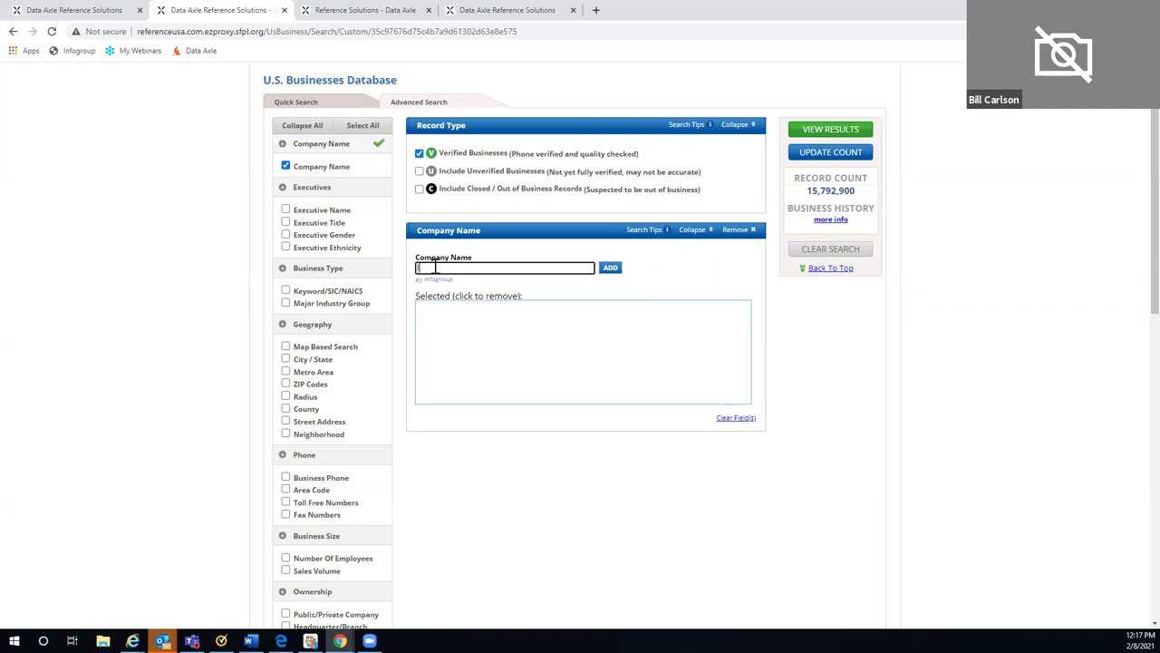
text(IBM)
click(610, 269)
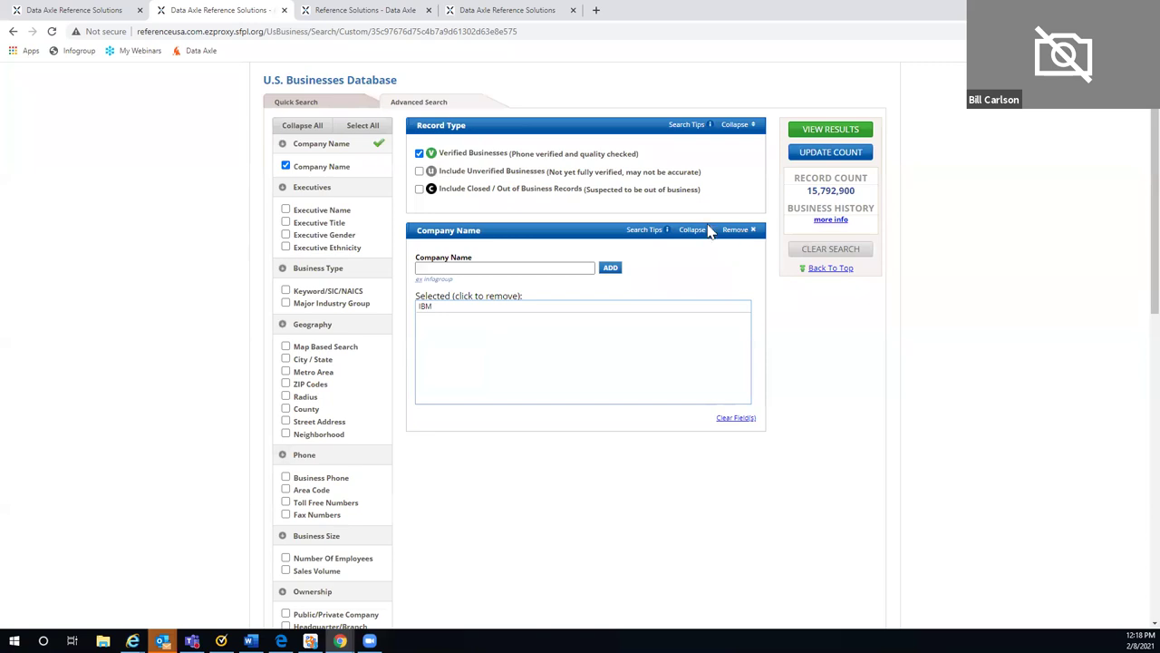
click(740, 232)
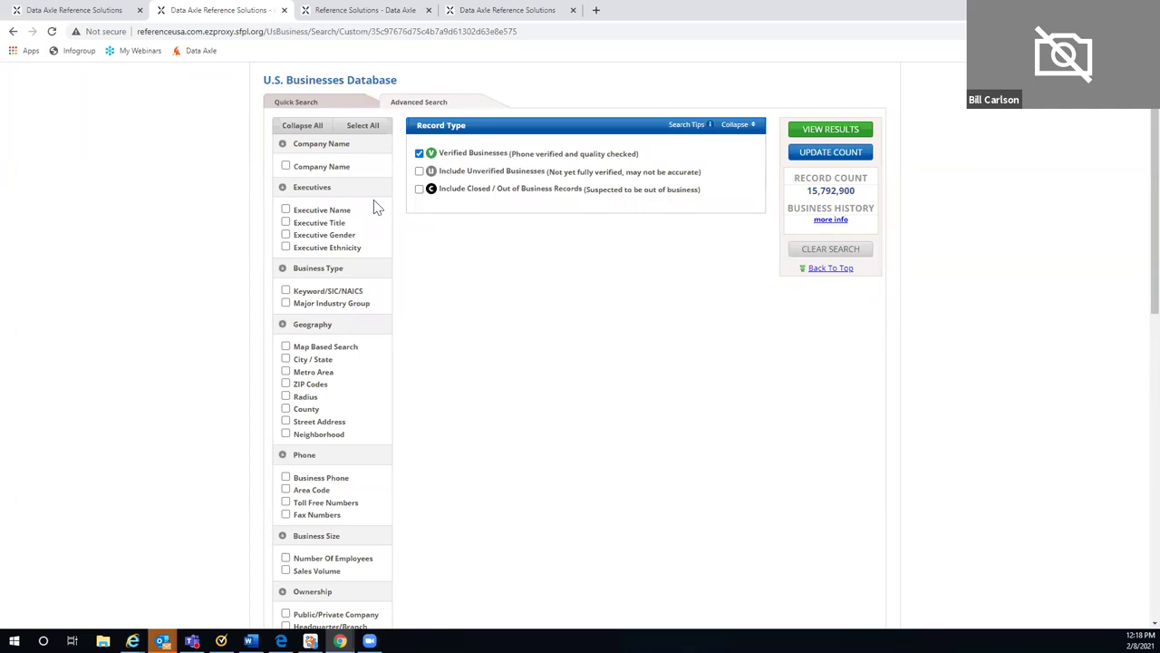
Add an Executive Title criterion, filter the titles by "Own" and select Owner
click(286, 223)
click(423, 266)
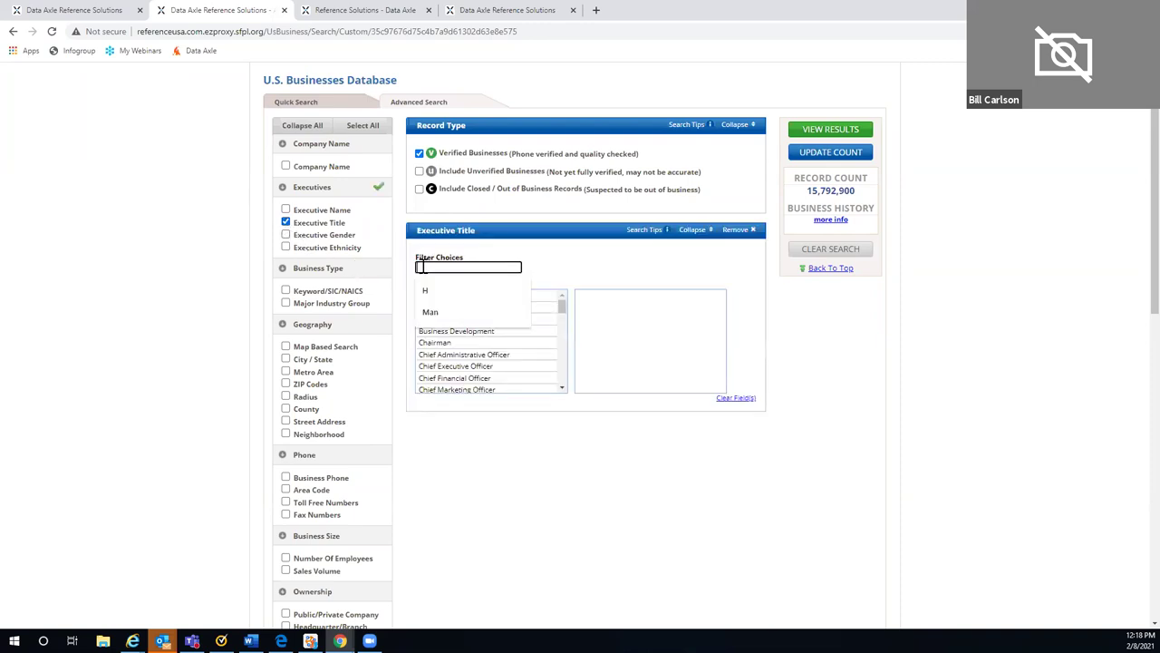
text(Own)
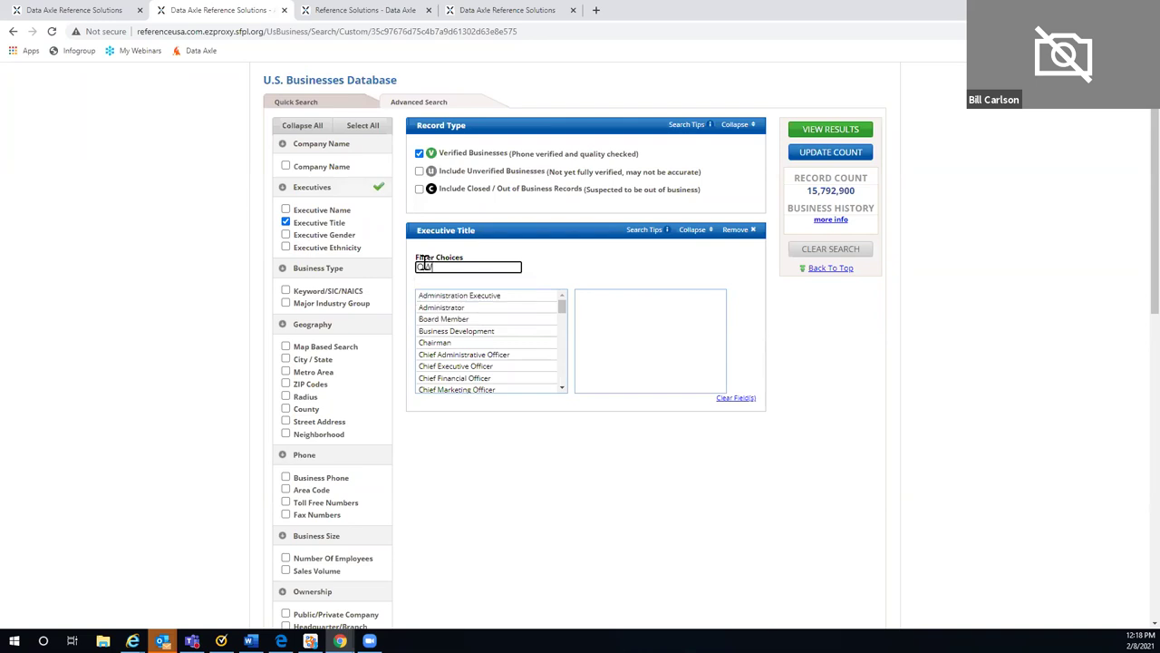
click(453, 299)
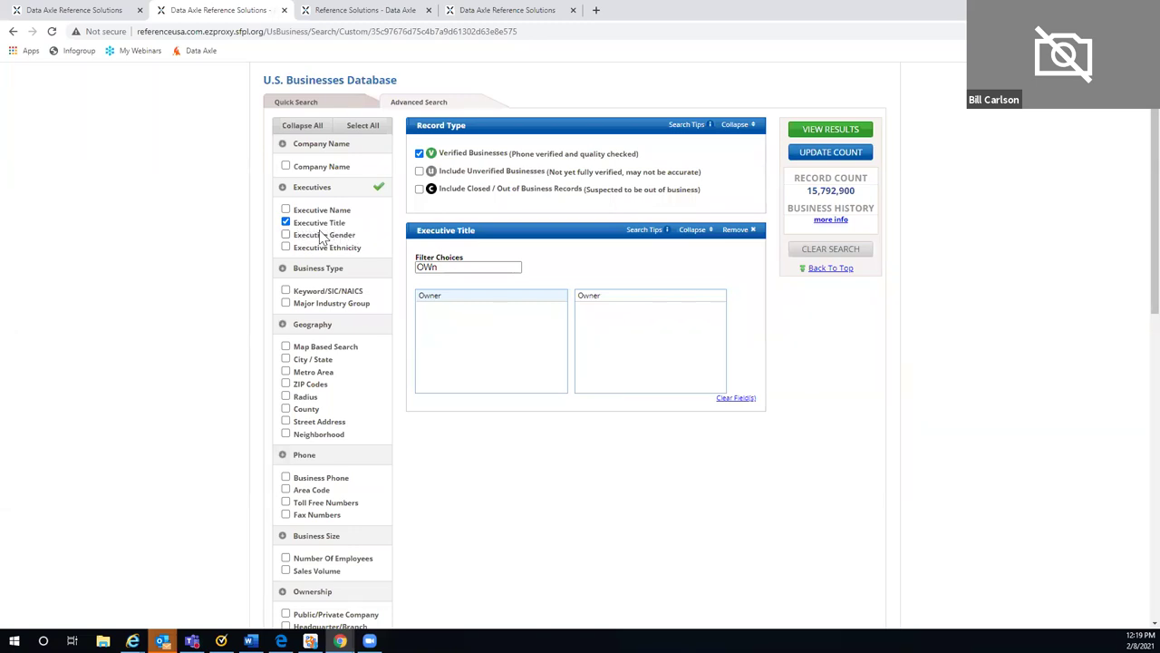
Filter the executive titles by "Man", add Manager to the selection, and remove the whole Executive Title criterion
click(446, 266)
key(ctrl+a)
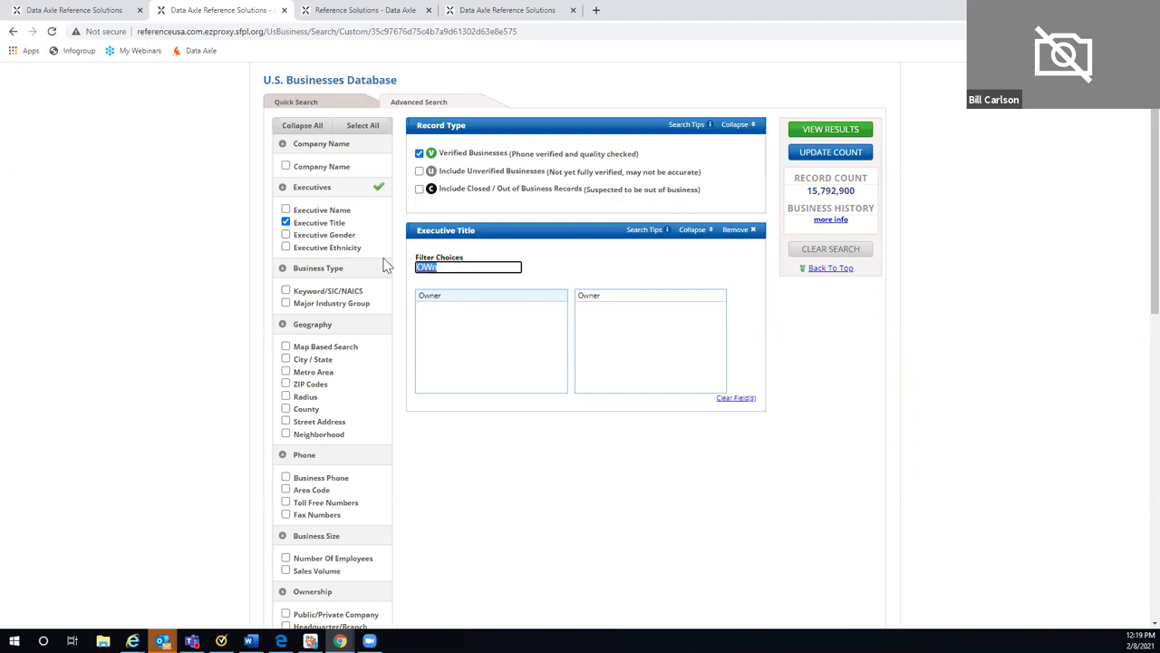
text(Man)
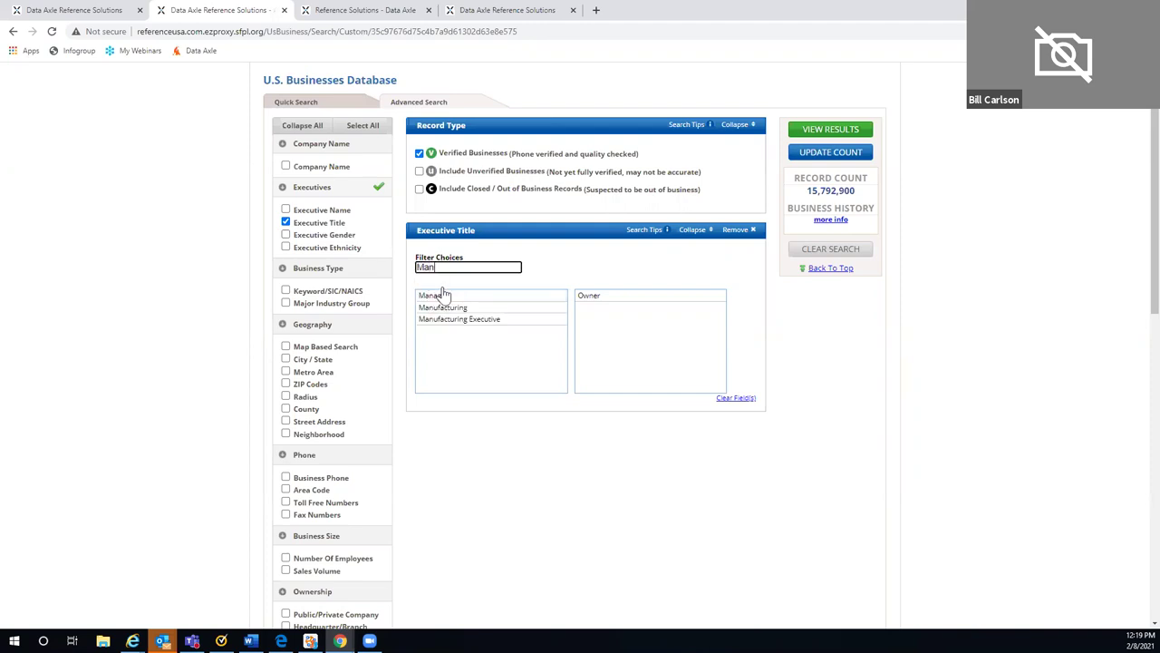
click(436, 301)
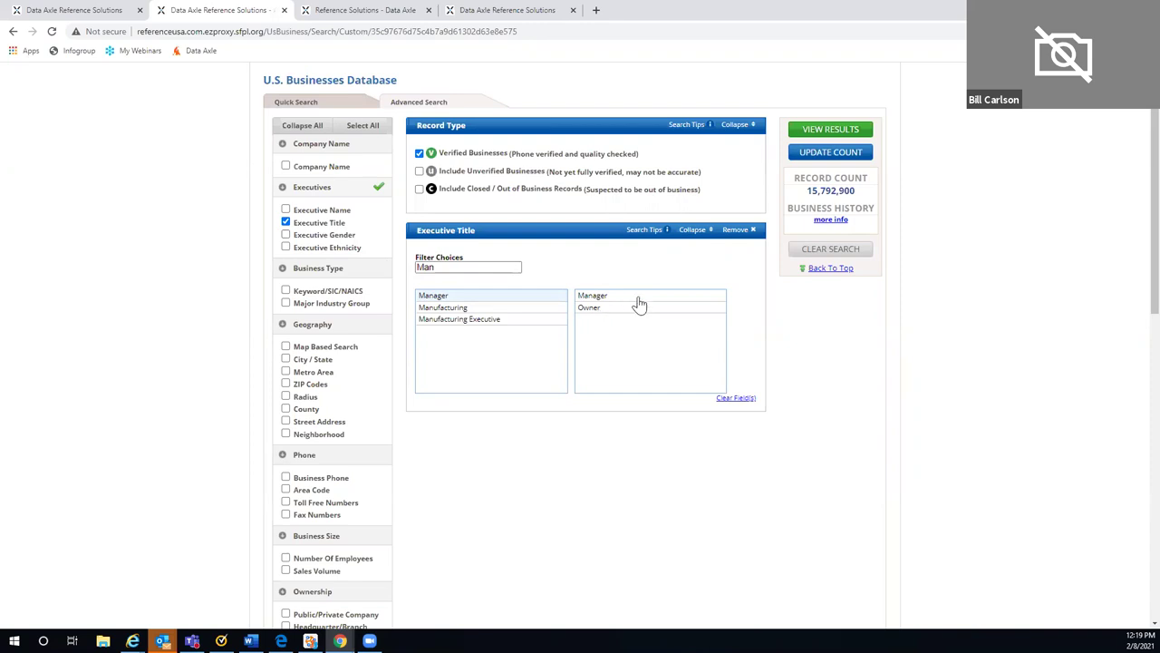
click(739, 230)
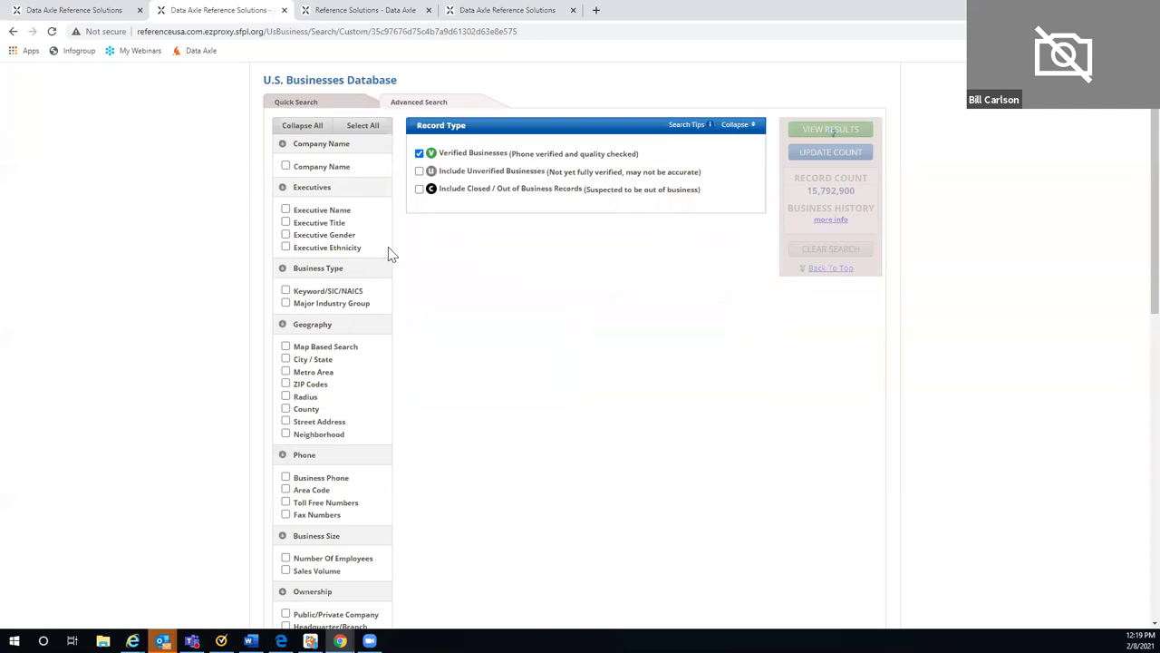
Add a Number Of Employees criterion from the Business Size group and remove it again
scroll(381, 254, down, 1)
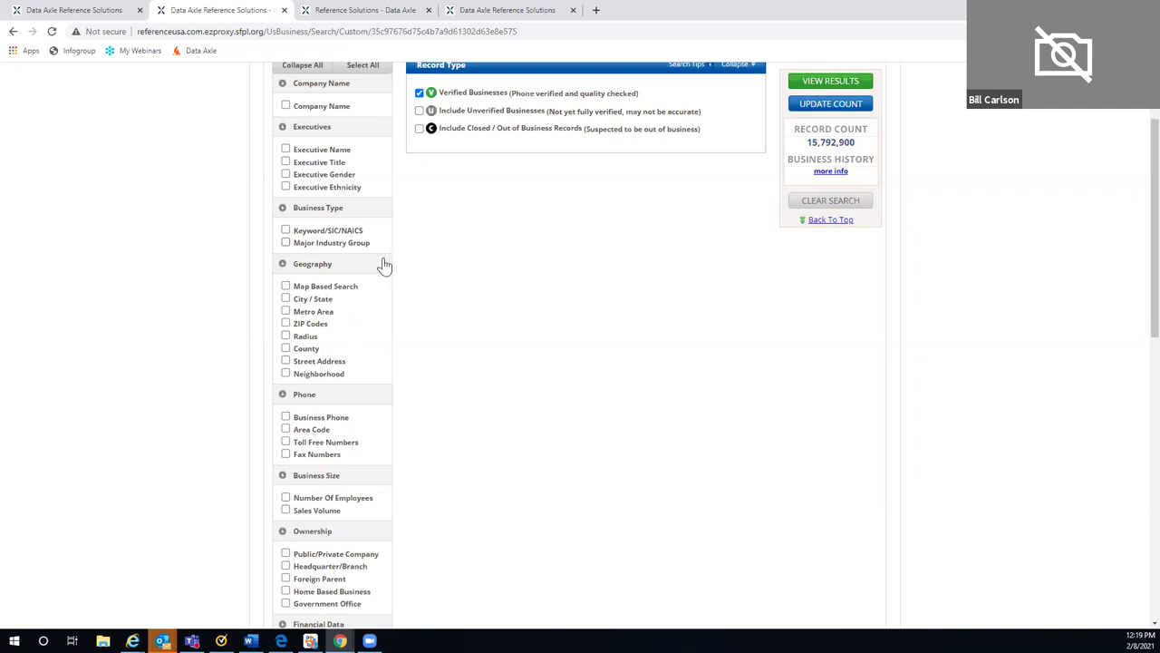
scroll(384, 263, down, 1)
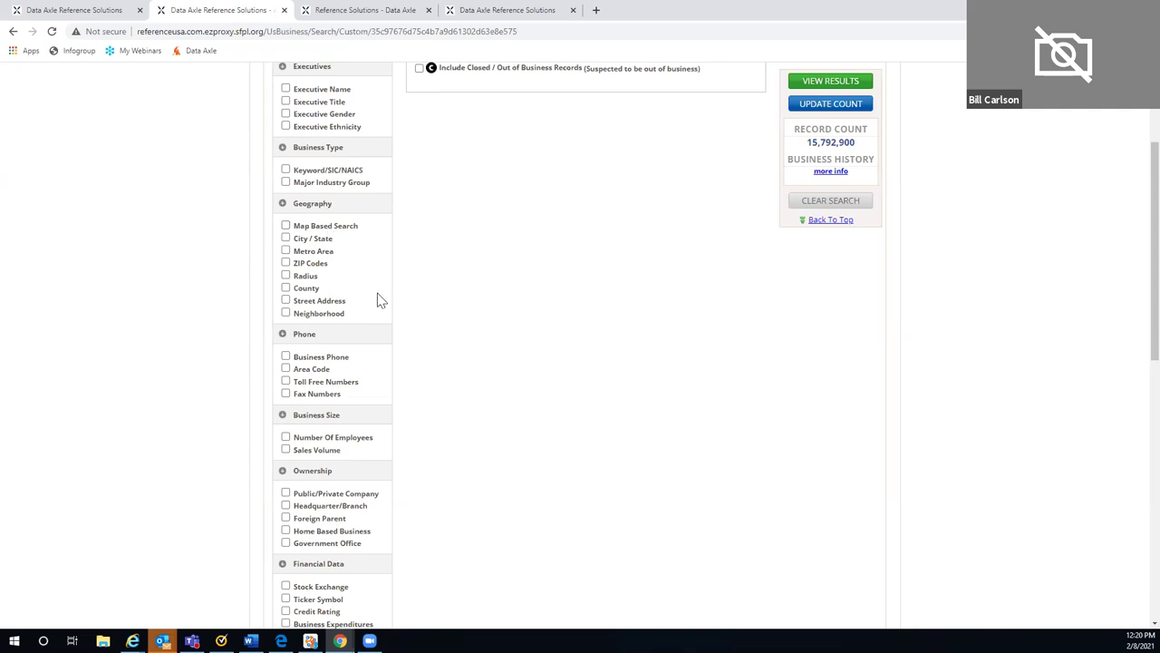
scroll(380, 303, down, 1)
scroll(381, 300, down, 1)
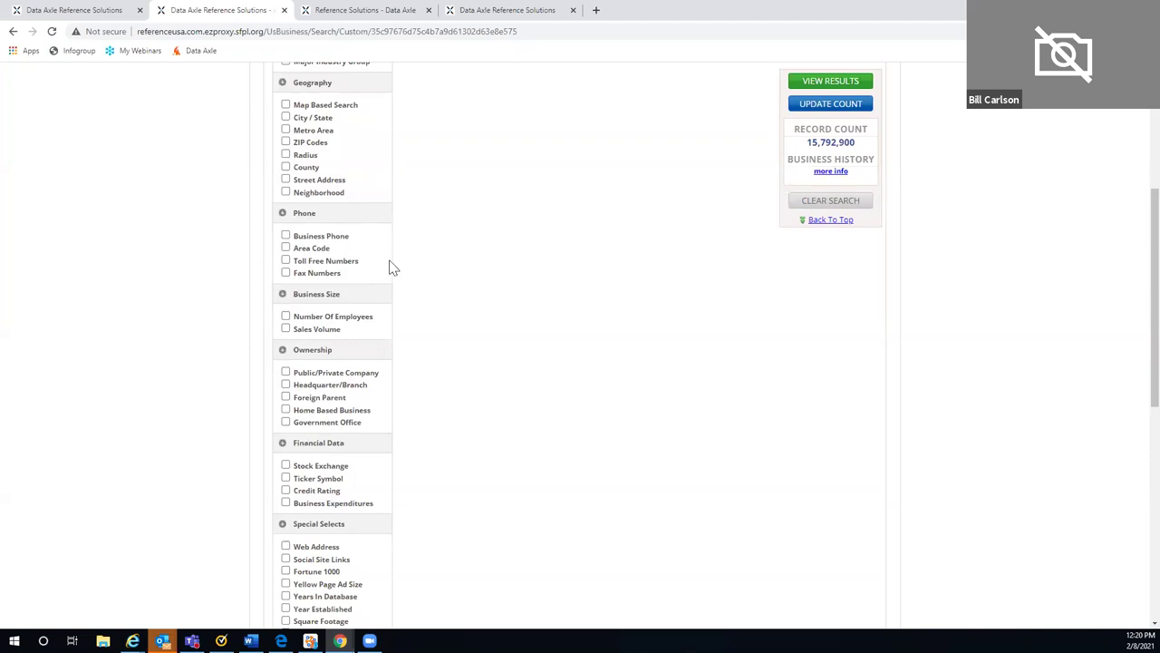
scroll(389, 256, down, 1)
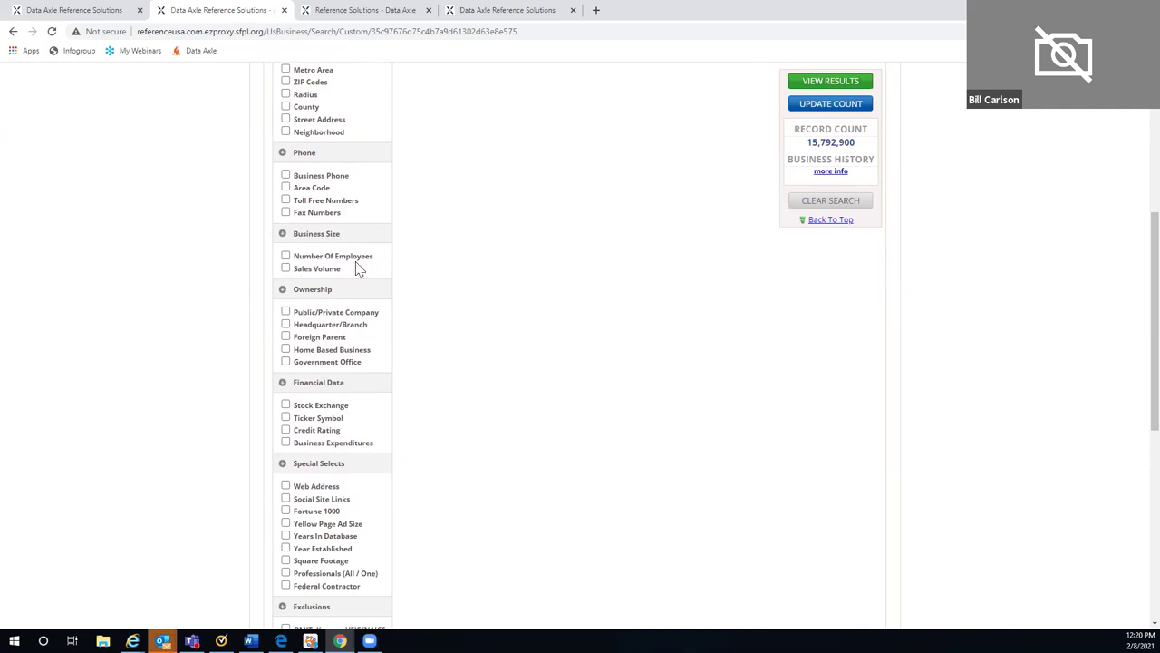
click(286, 256)
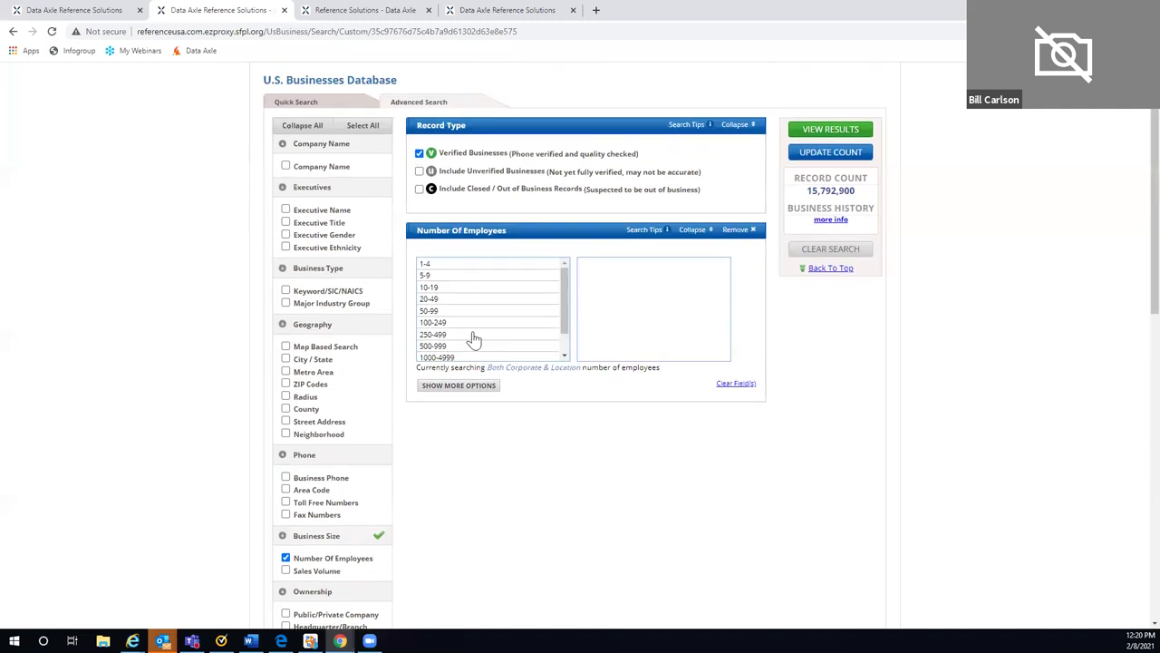
click(751, 232)
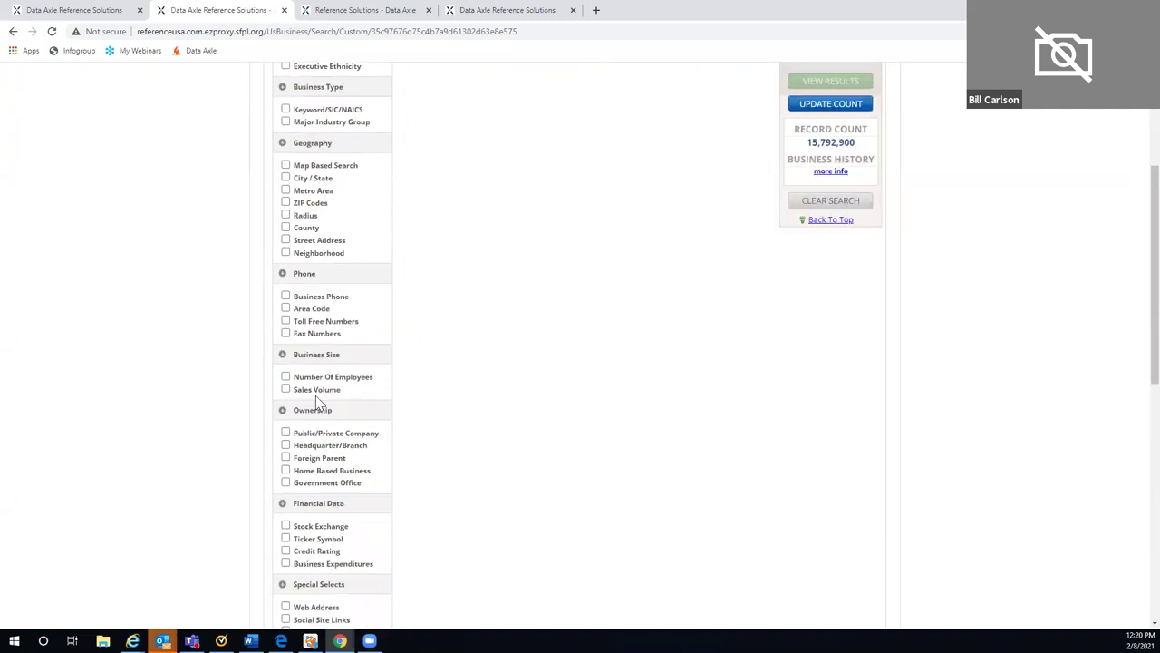
Try the Sales Volume criterion and the Home Based Business criterion, removing each one again
click(285, 389)
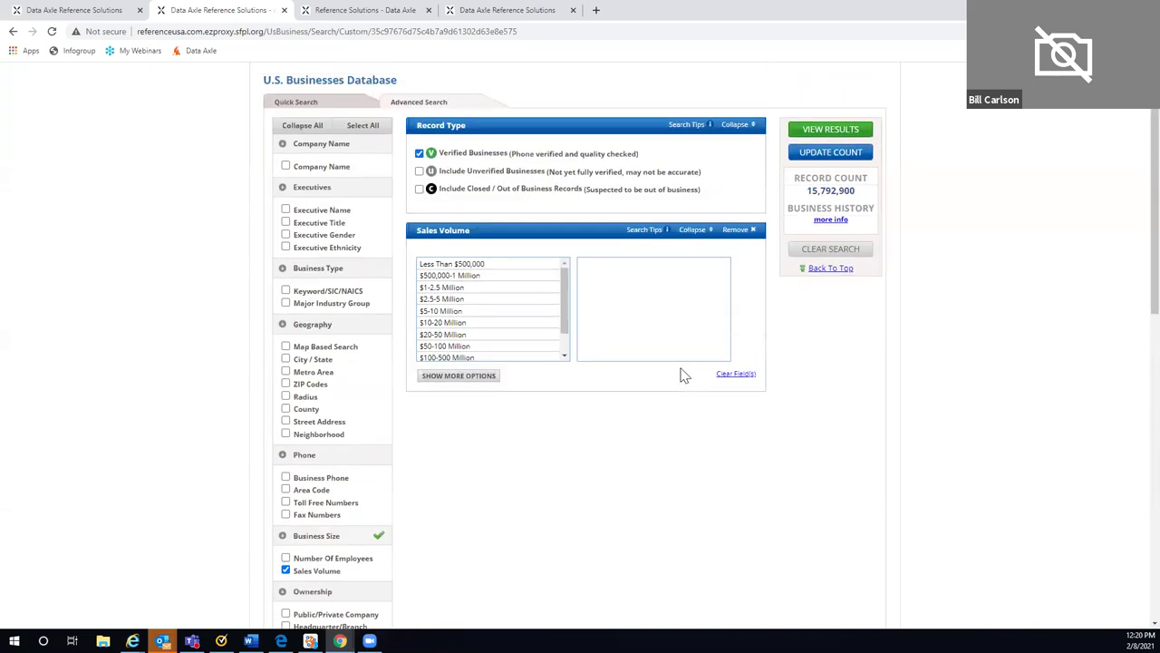
click(730, 229)
scroll(409, 453, down, 3)
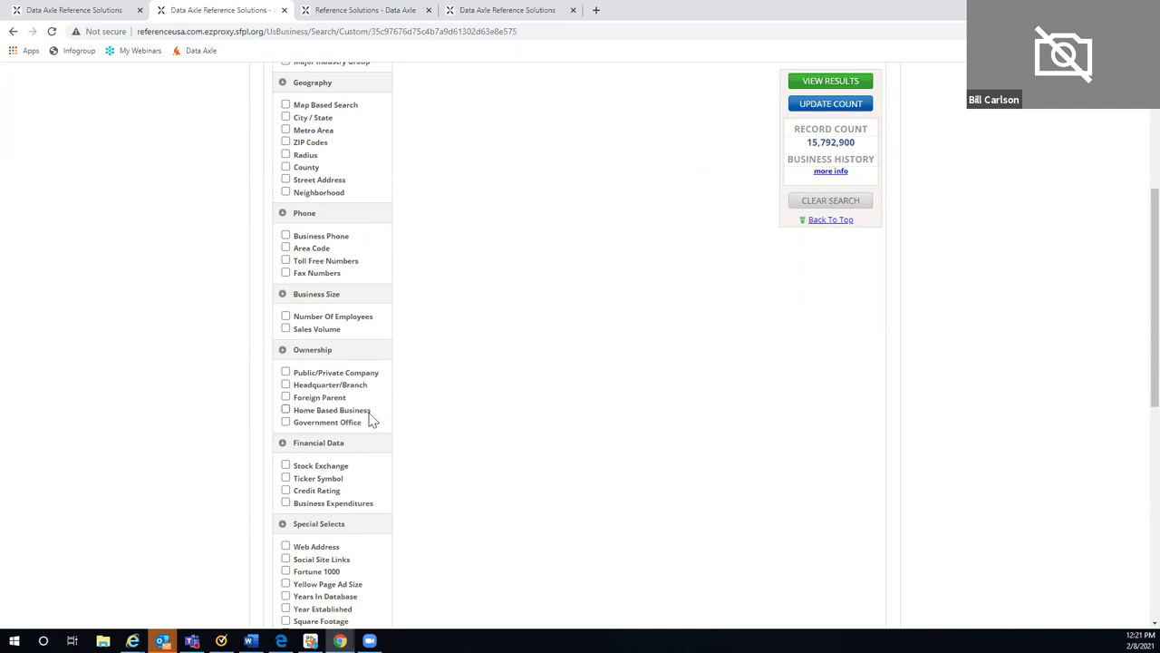
click(285, 411)
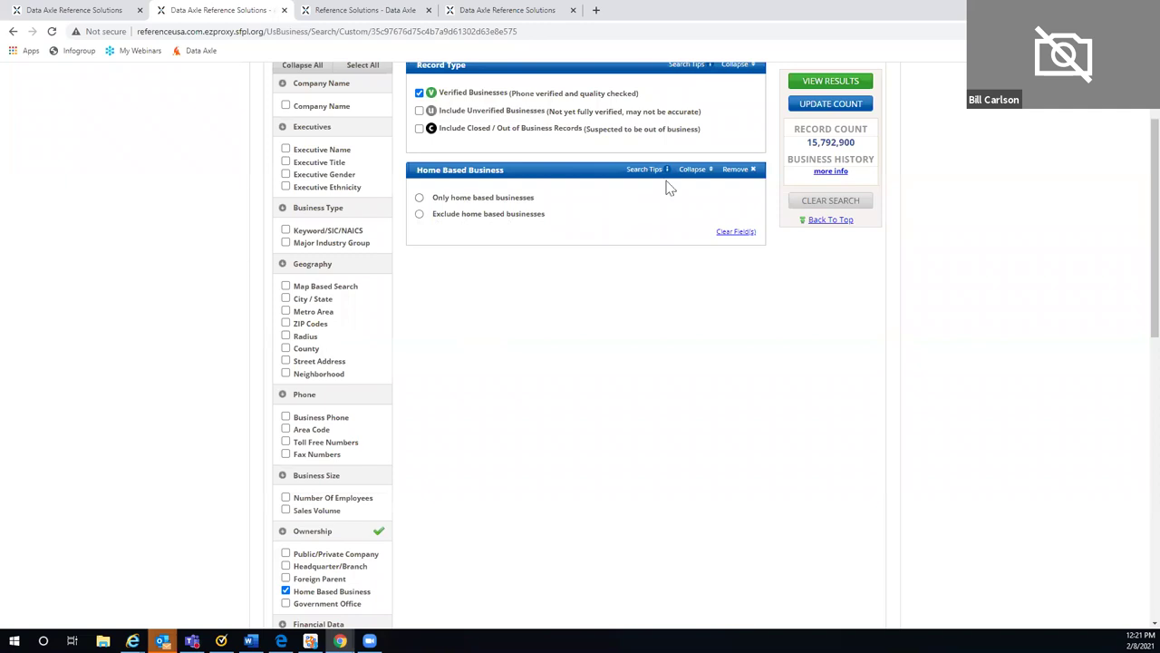
click(734, 172)
Try a Years In Database criterion with 1 year, 2 years and 3 years selected, and remove the criterion
scroll(425, 334, down, 2)
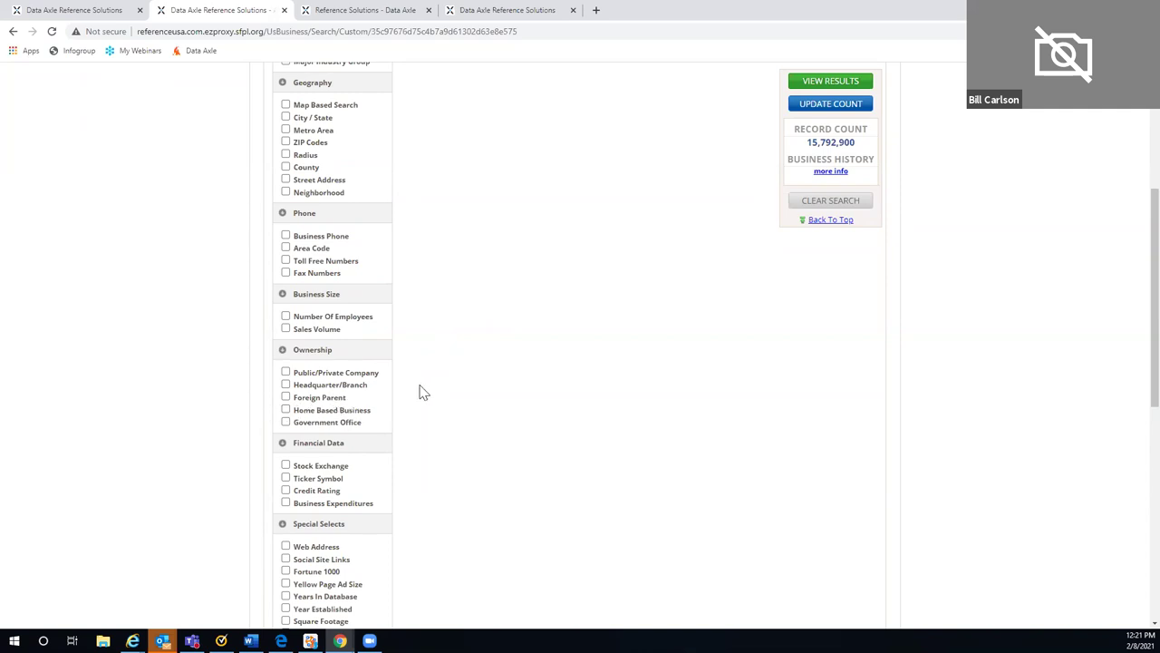
scroll(412, 388, down, 2)
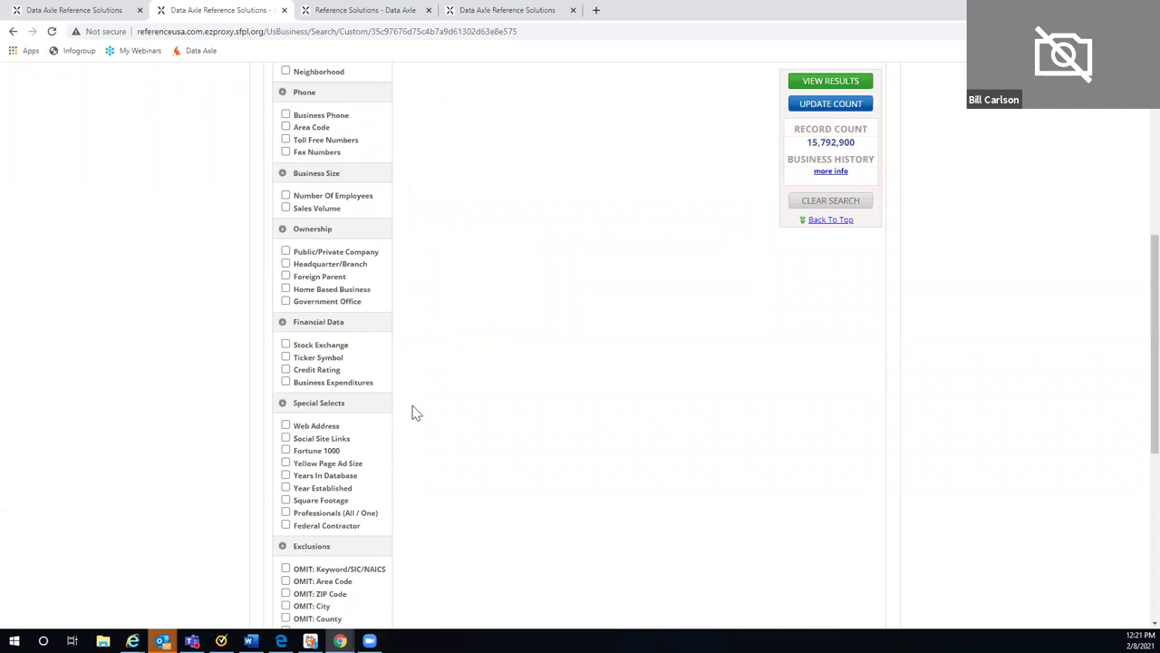
scroll(417, 403, down, 2)
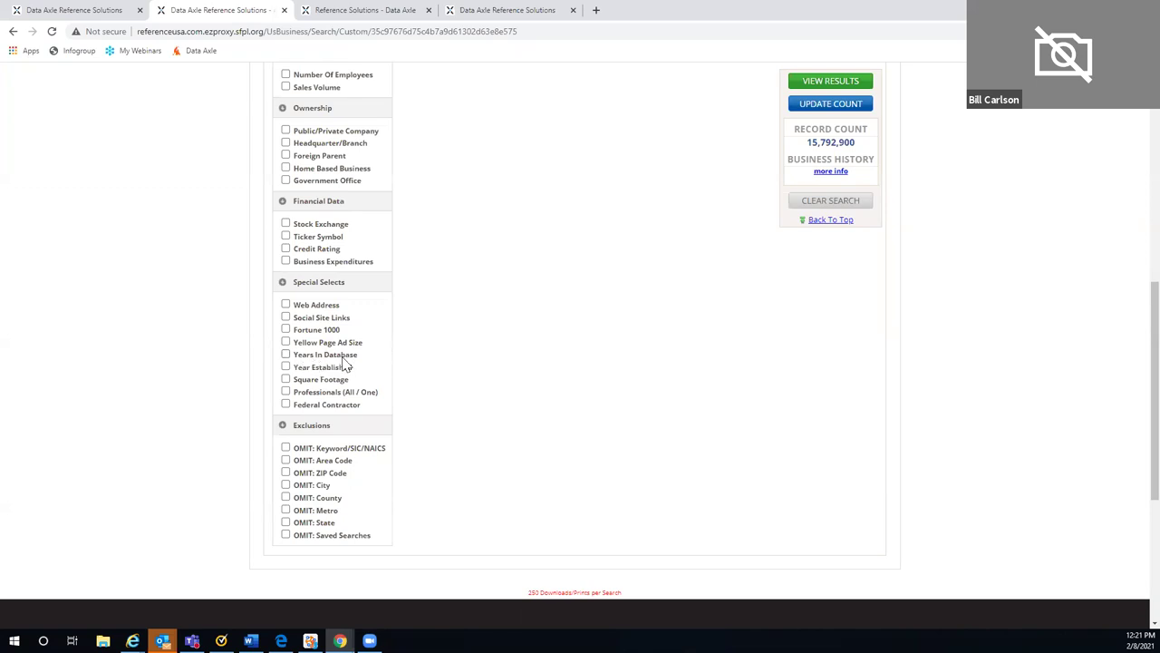
click(286, 355)
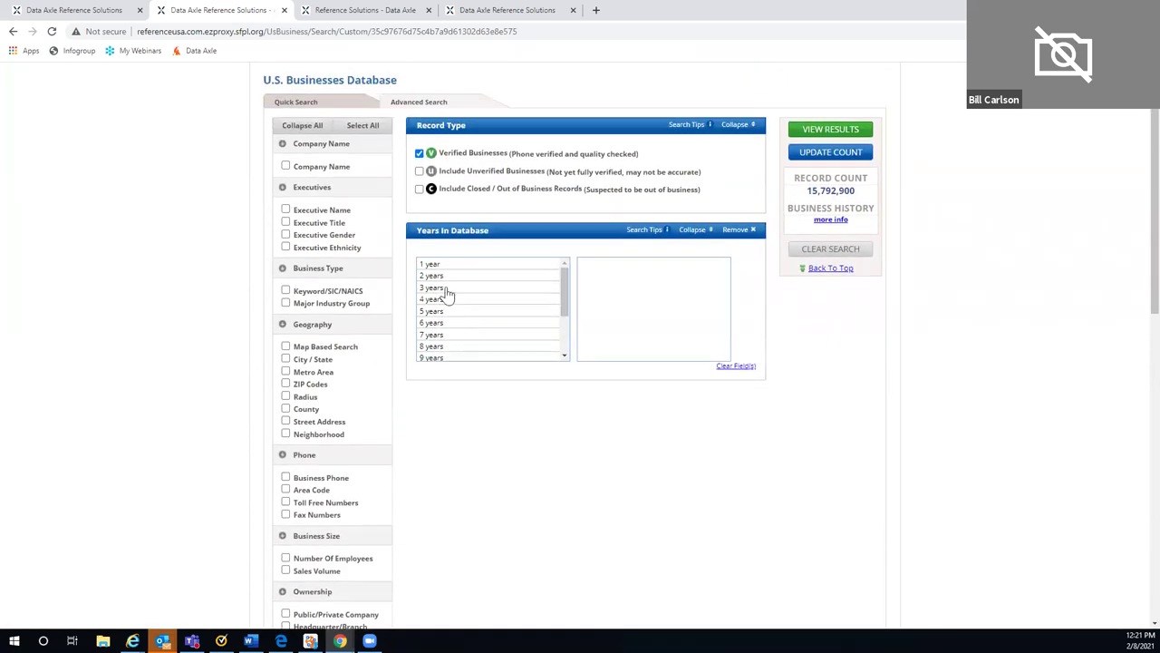
click(455, 264)
click(459, 277)
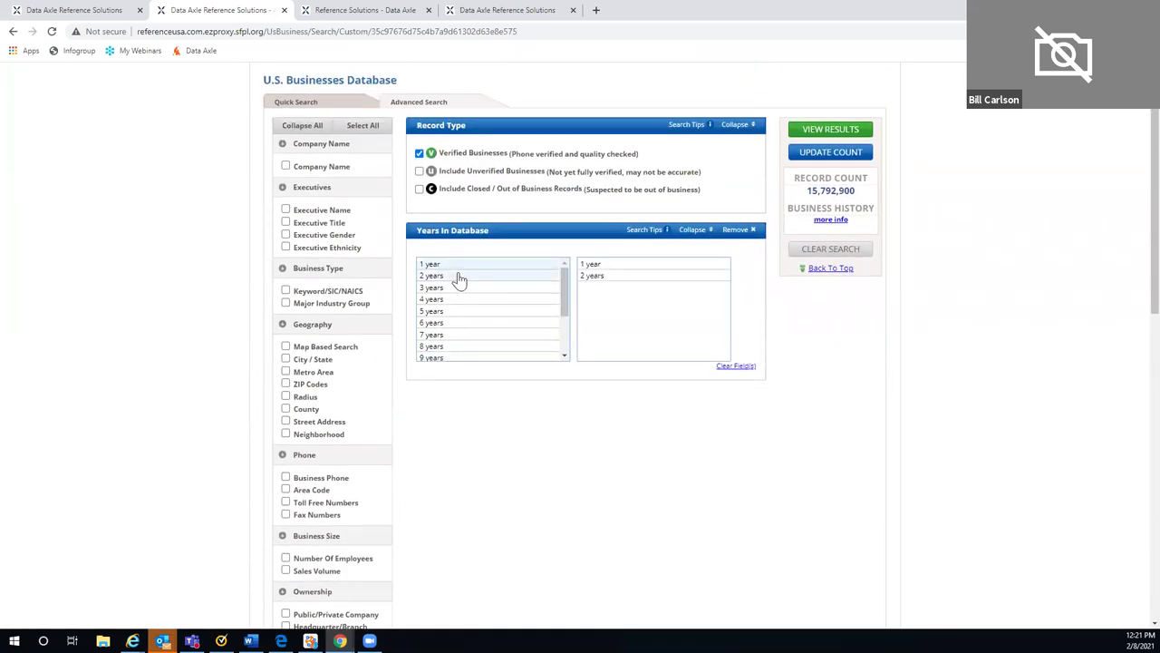
click(465, 288)
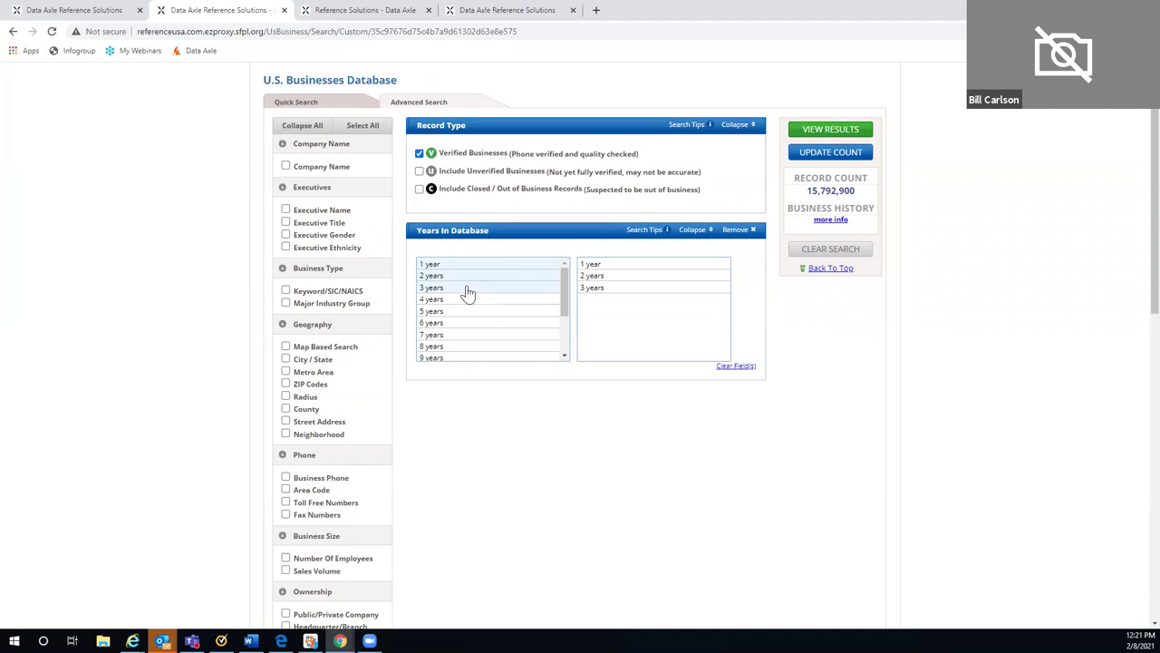
click(736, 230)
Try a Professionals (All / One) criterion set to One Professional, and remove it again
scroll(448, 345, down, 3)
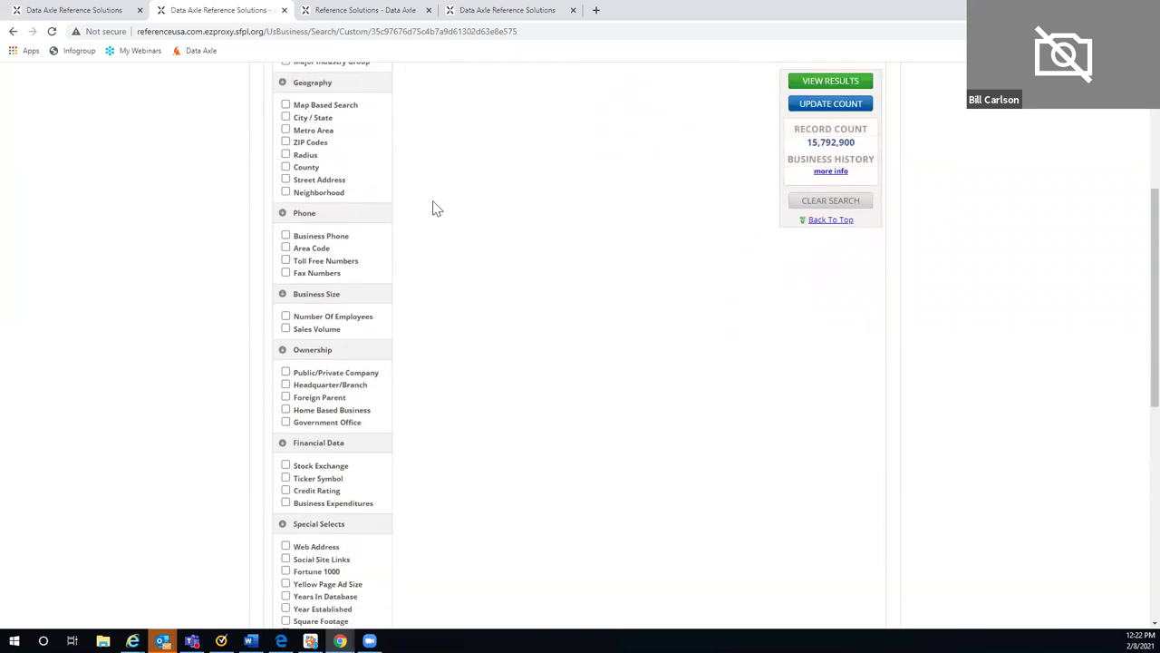
scroll(433, 209, down, 3)
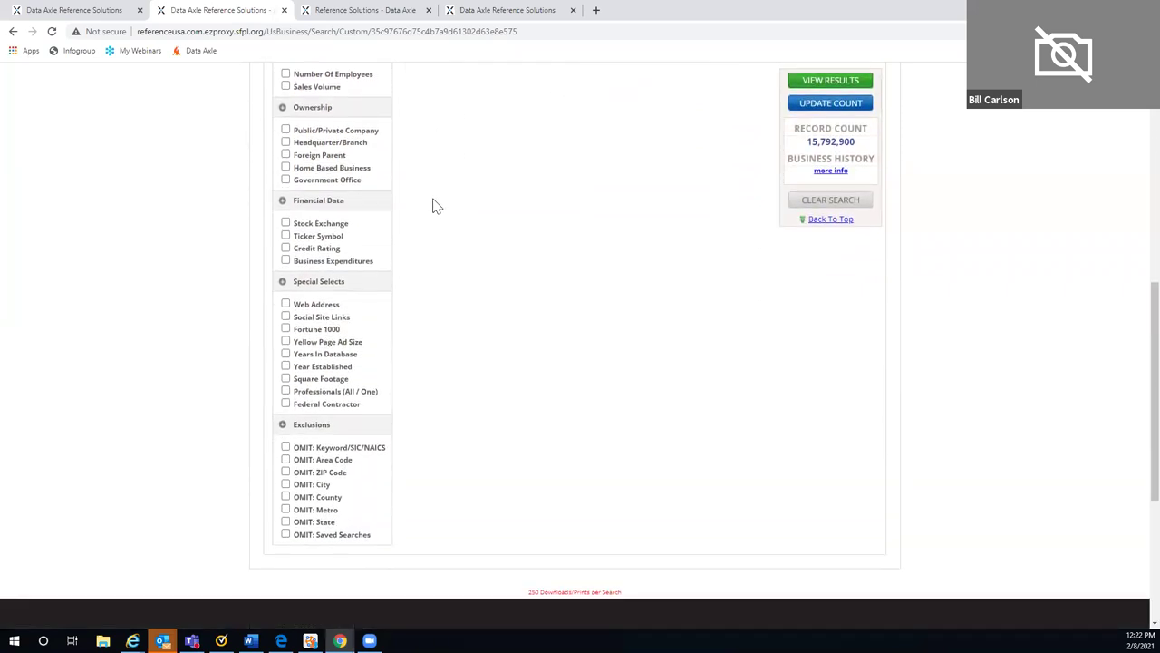
scroll(433, 207, down, 1)
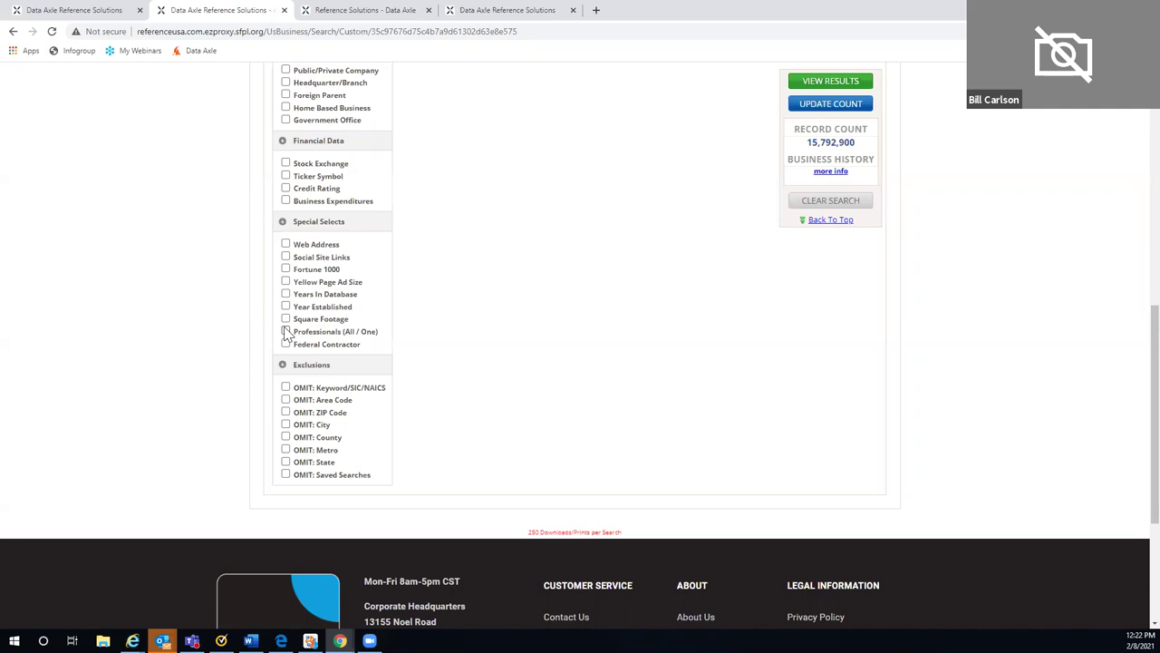
click(286, 332)
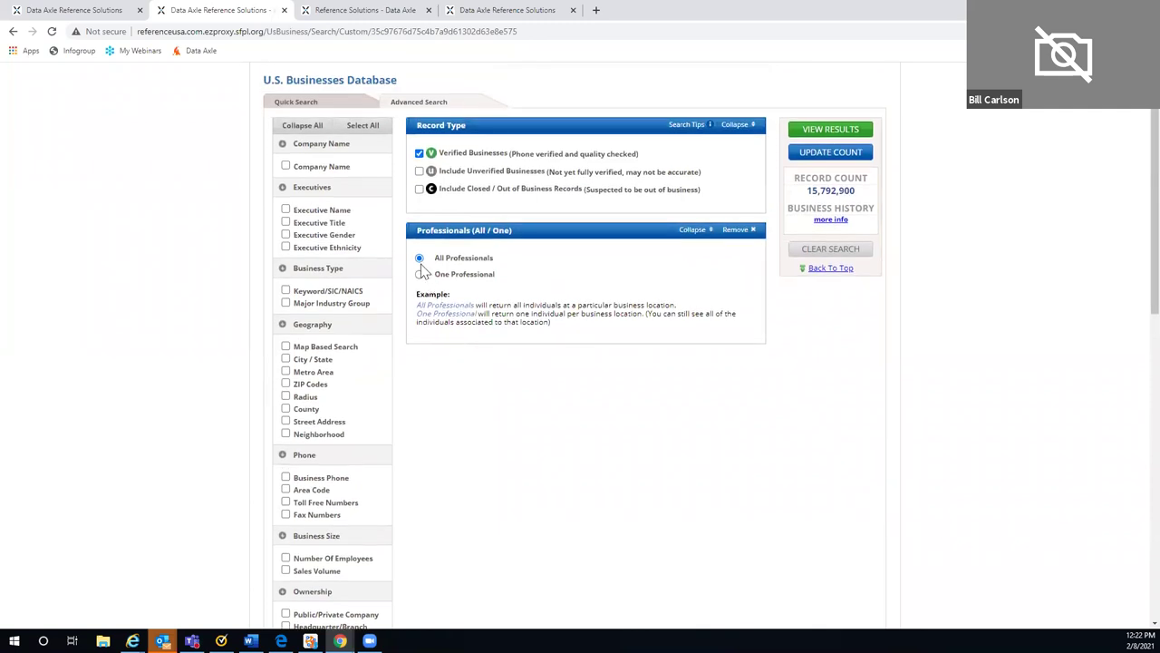
click(419, 276)
click(743, 231)
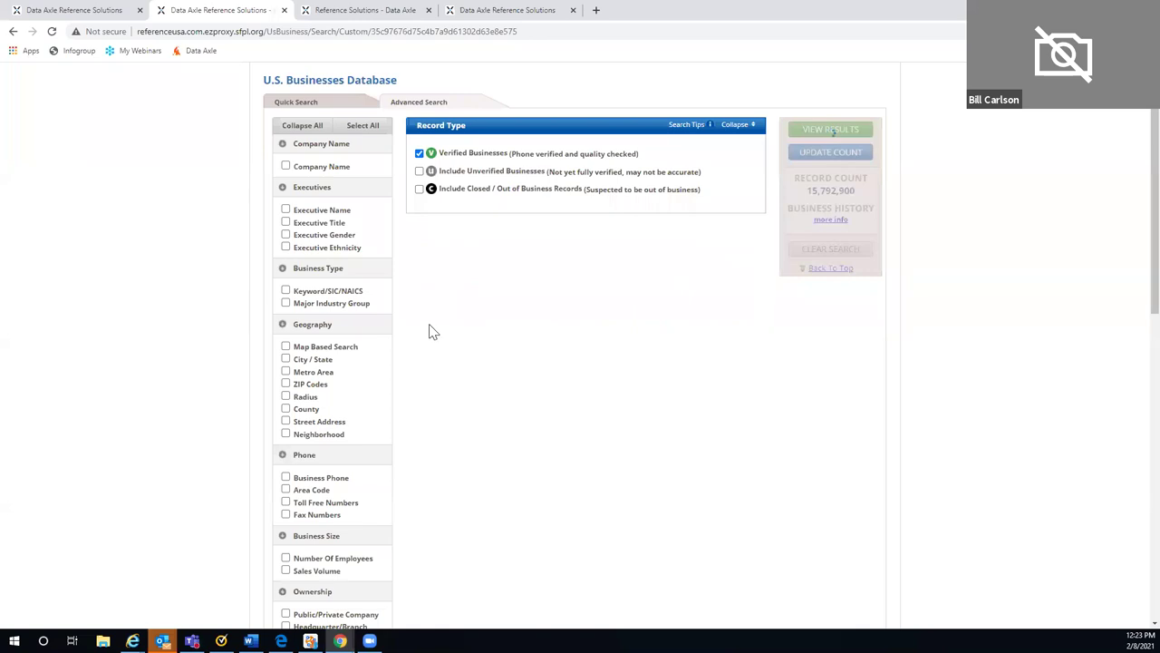
scroll(429, 328, down, 3)
scroll(425, 328, down, 3)
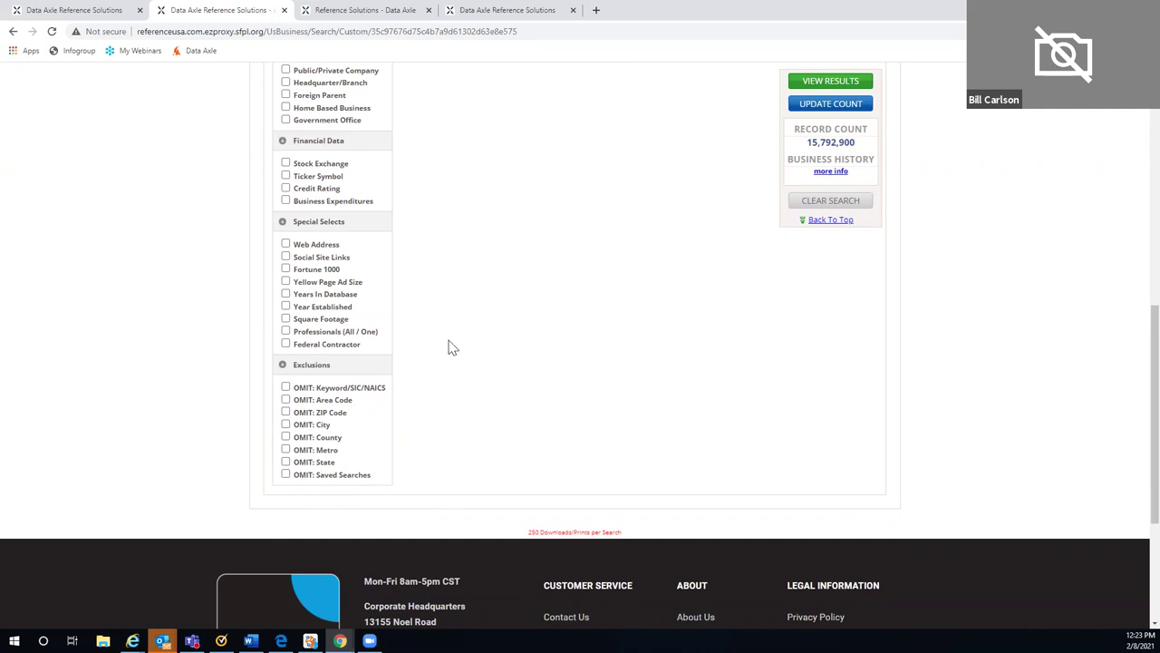
scroll(448, 347, up, 5)
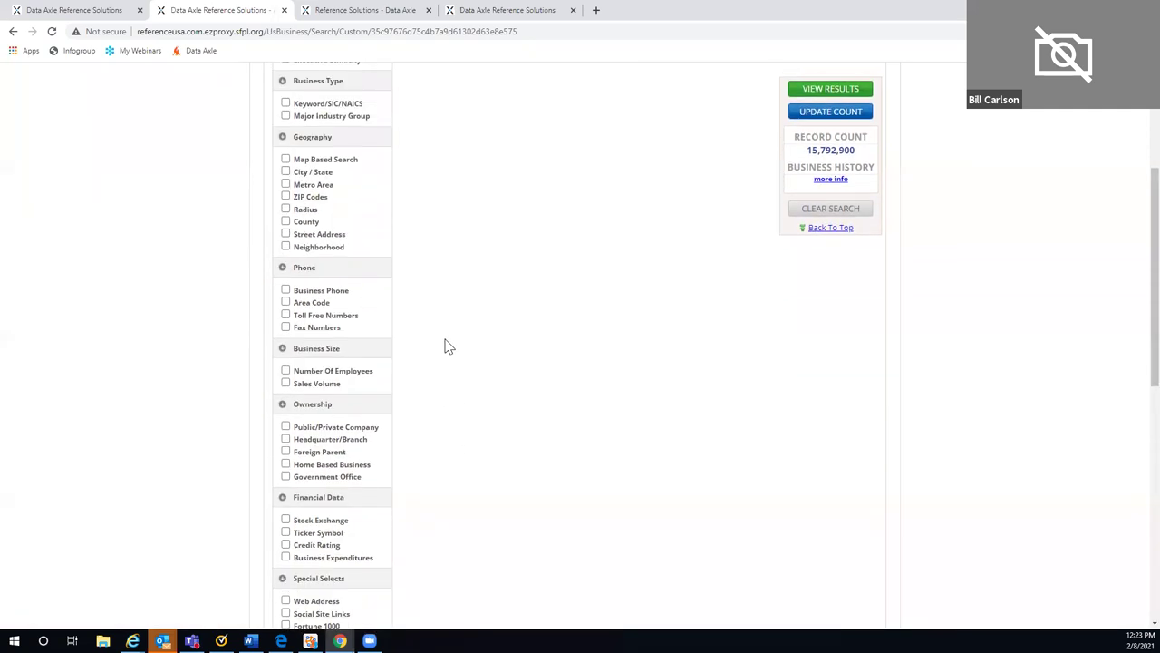
scroll(444, 348, up, 1)
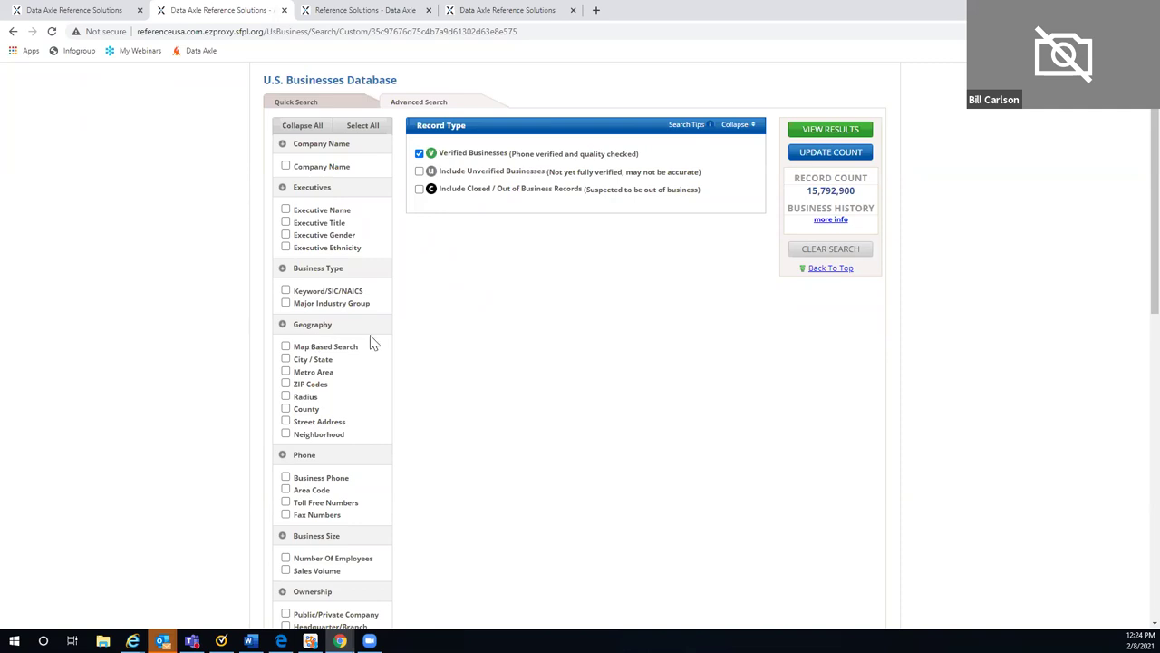
Add a Number Of Employees criterion, show its additional options and restrict it to Location Only
scroll(438, 342, down, 2)
scroll(438, 342, down, 1)
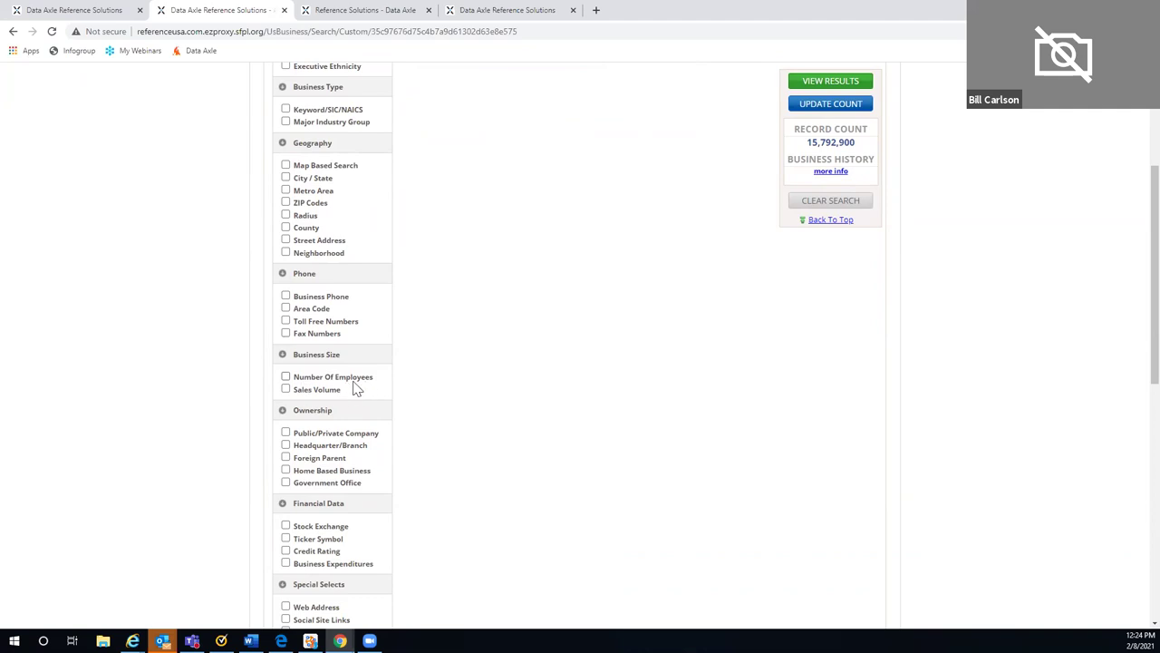
click(286, 378)
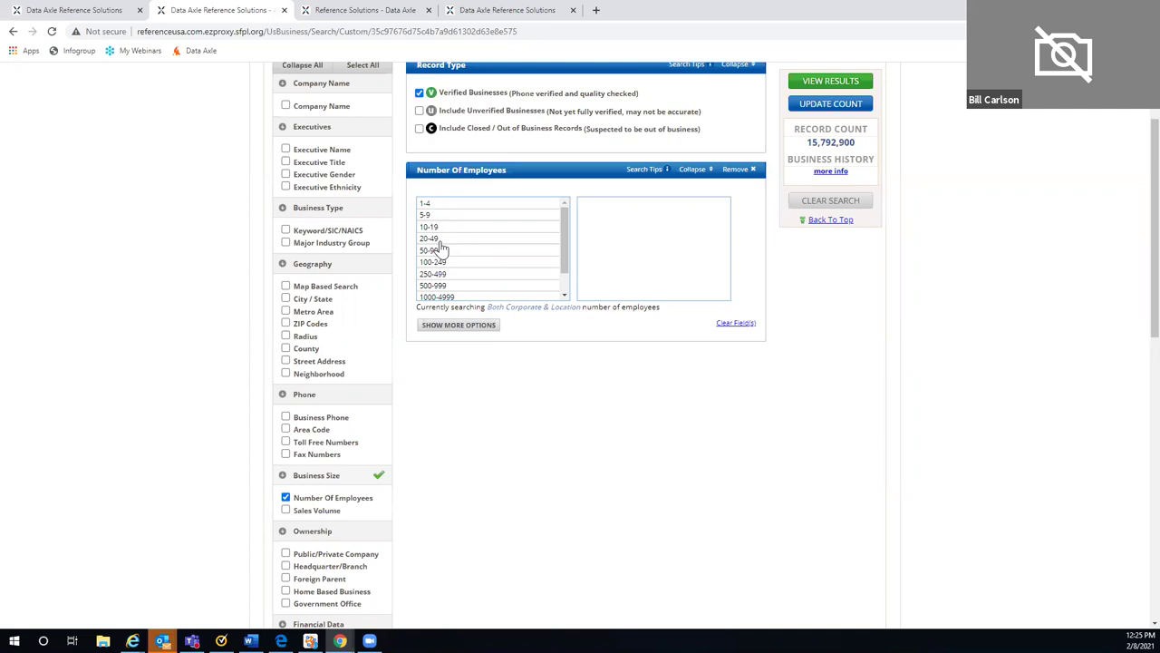
click(446, 332)
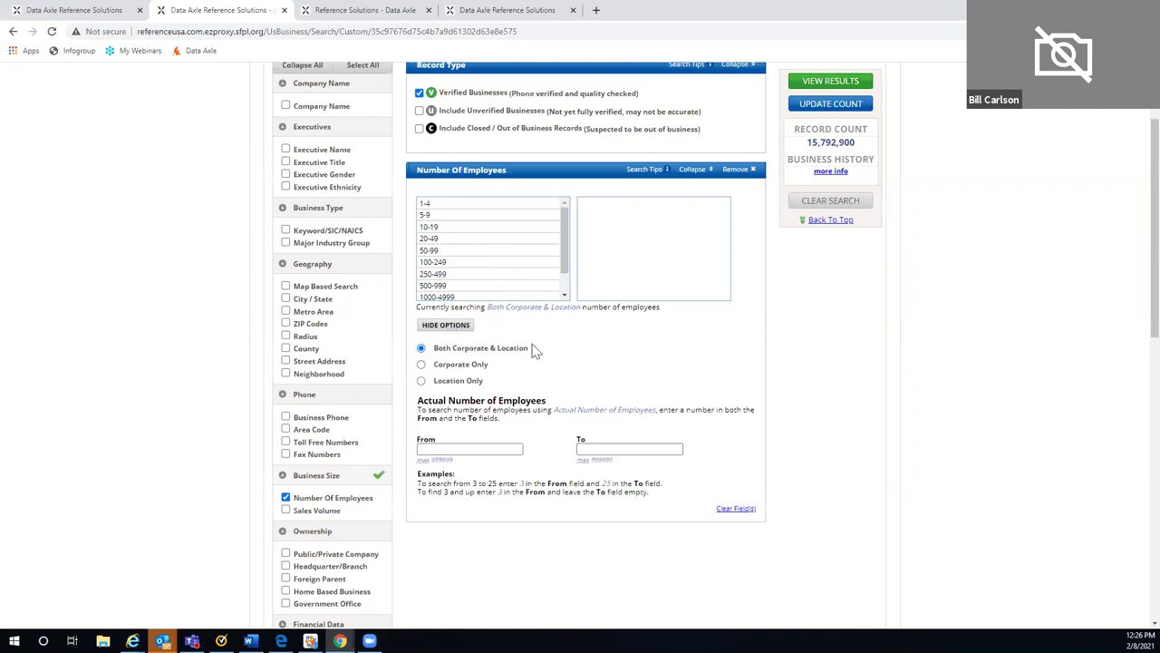
click(422, 382)
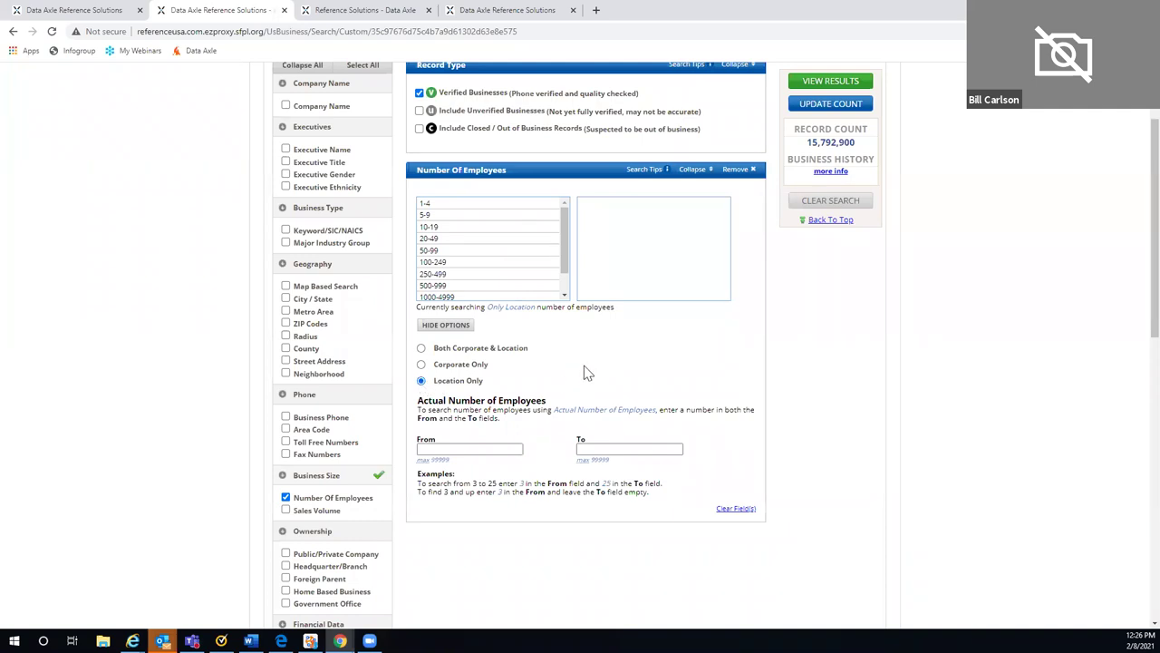
Set the actual number of employees range from 5 to 40
scroll(585, 367, down, 1)
click(425, 384)
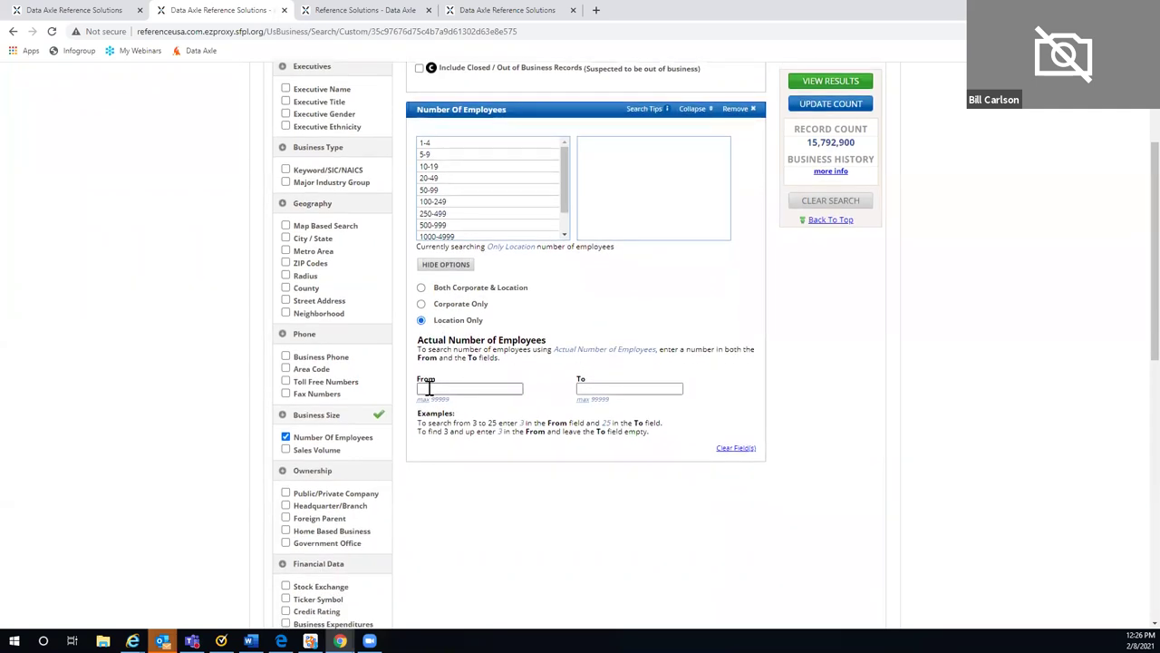
click(430, 387)
text(5)
click(581, 388)
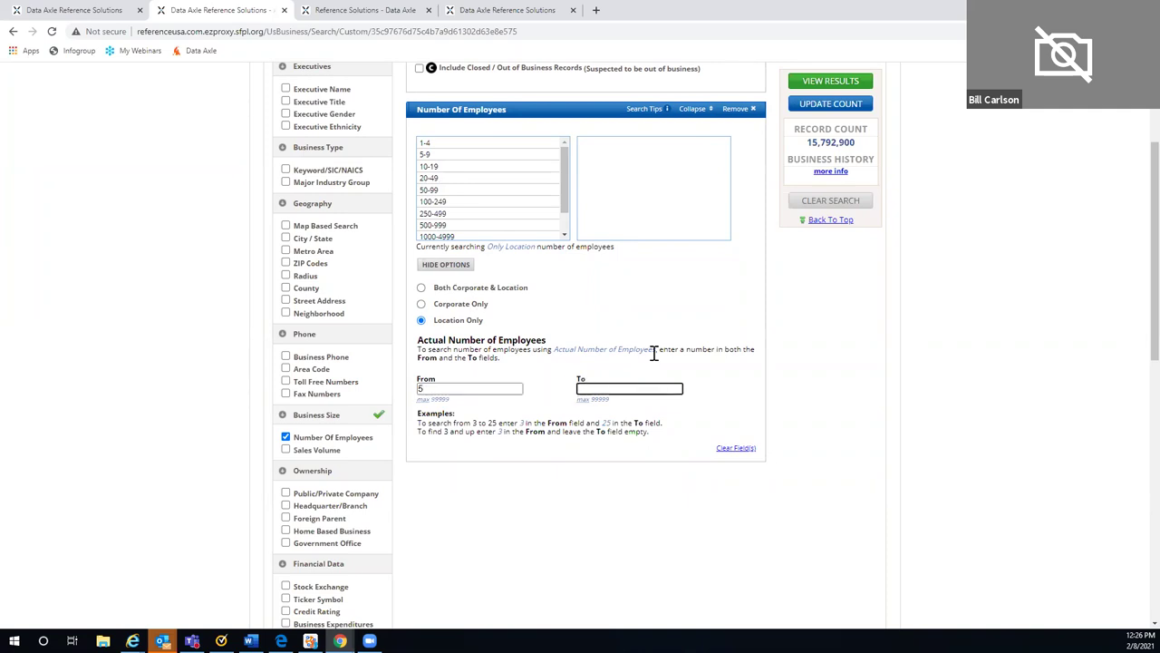
text(40)
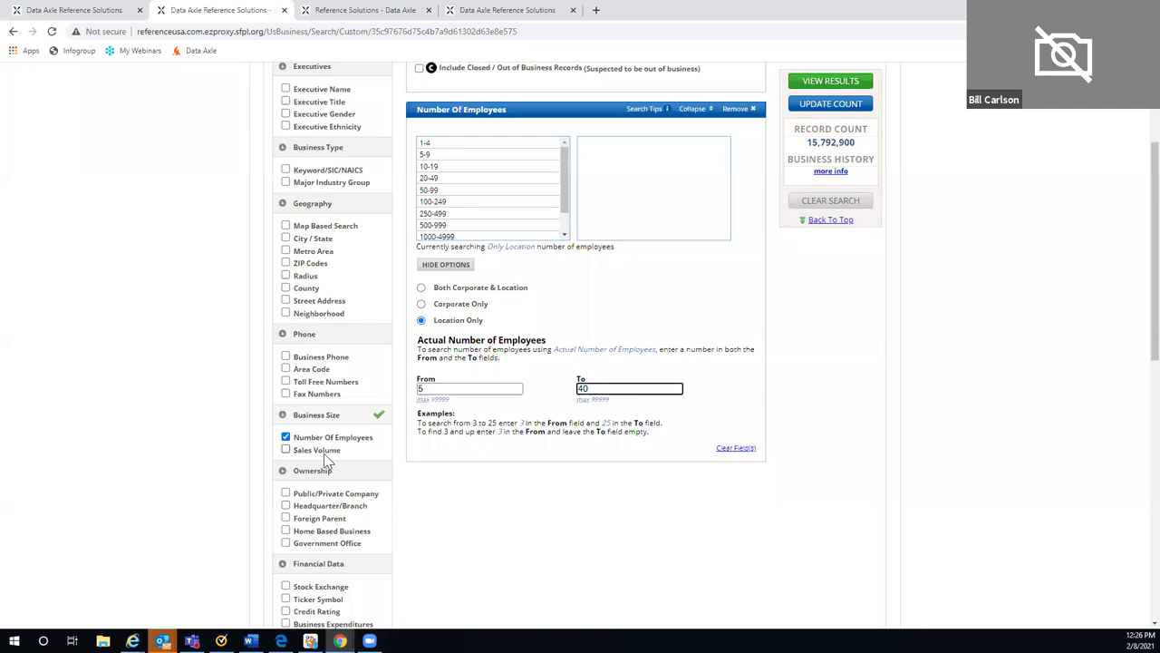
Add a Sales Volume criterion below the employee range and remove it again
click(285, 453)
scroll(810, 445, down, 2)
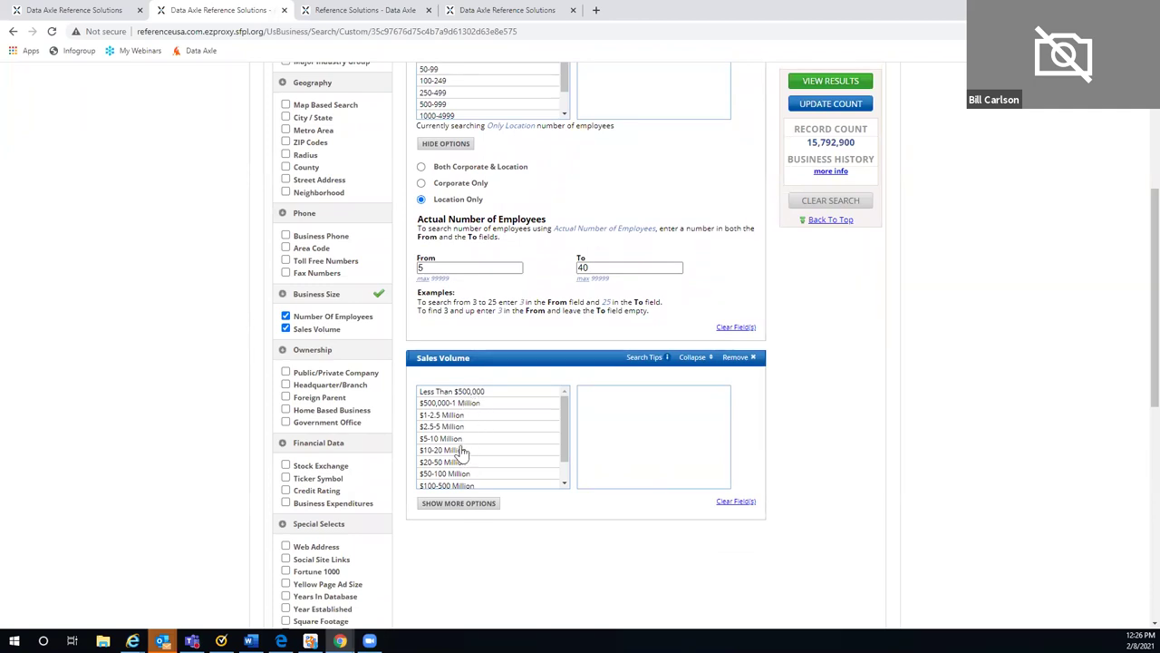
click(736, 358)
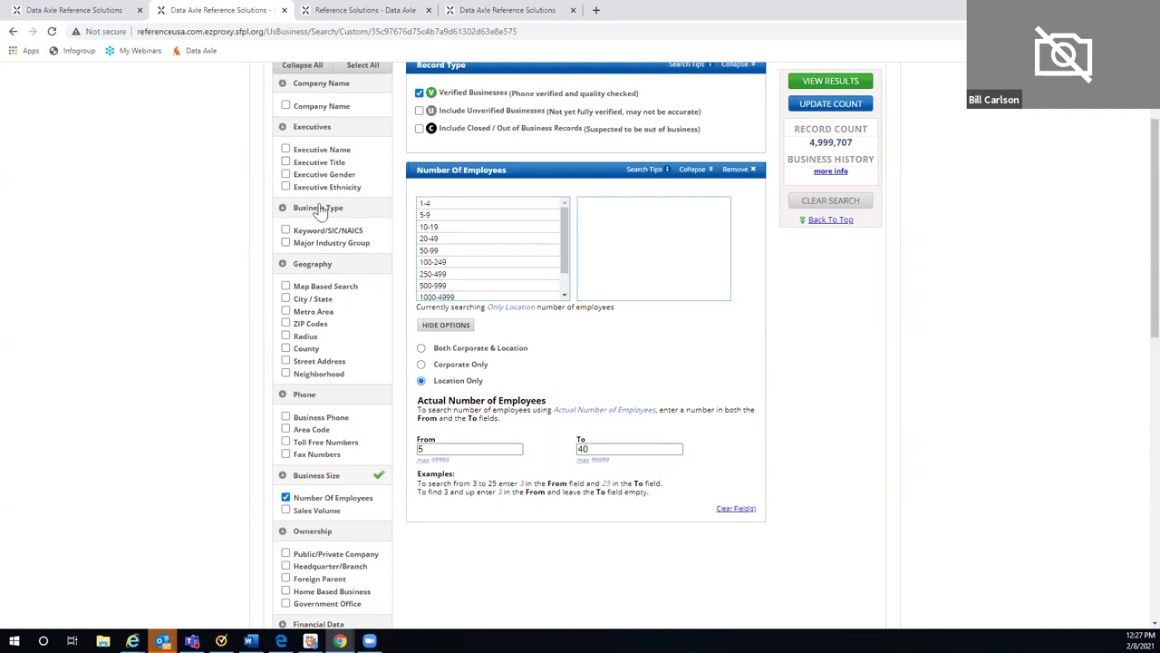
Close the U.S. Businesses search page and switch to the Data Axle product page about Reference Solutions
scroll(353, 234, up, 1)
scroll(354, 233, up, 1)
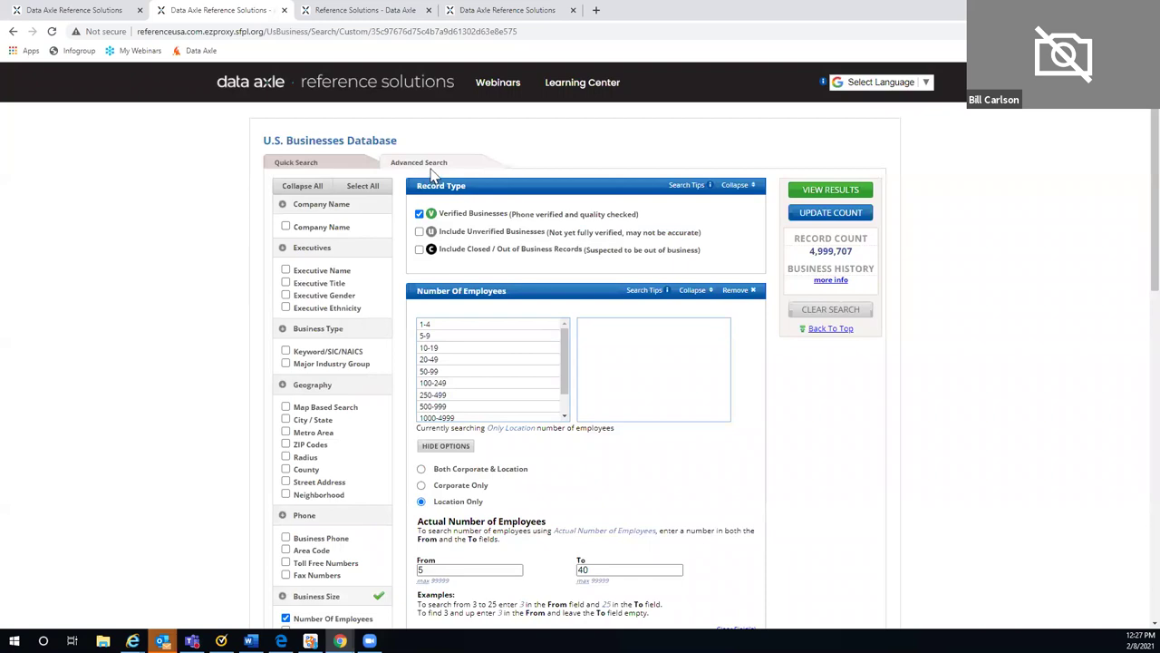
click(285, 11)
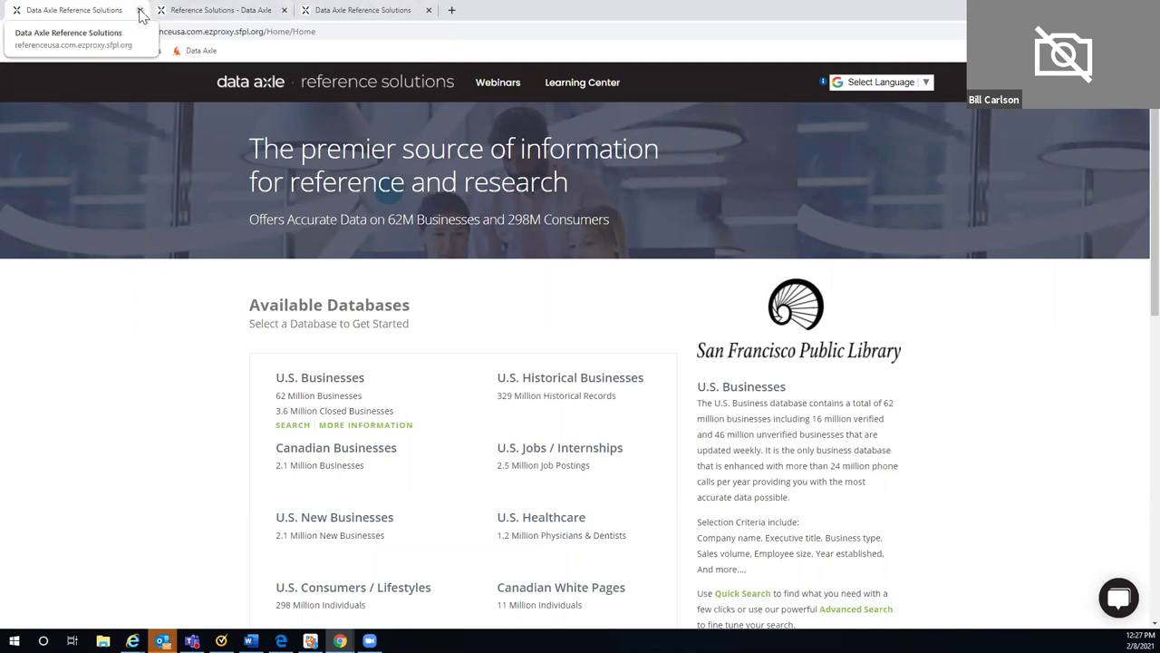
click(203, 11)
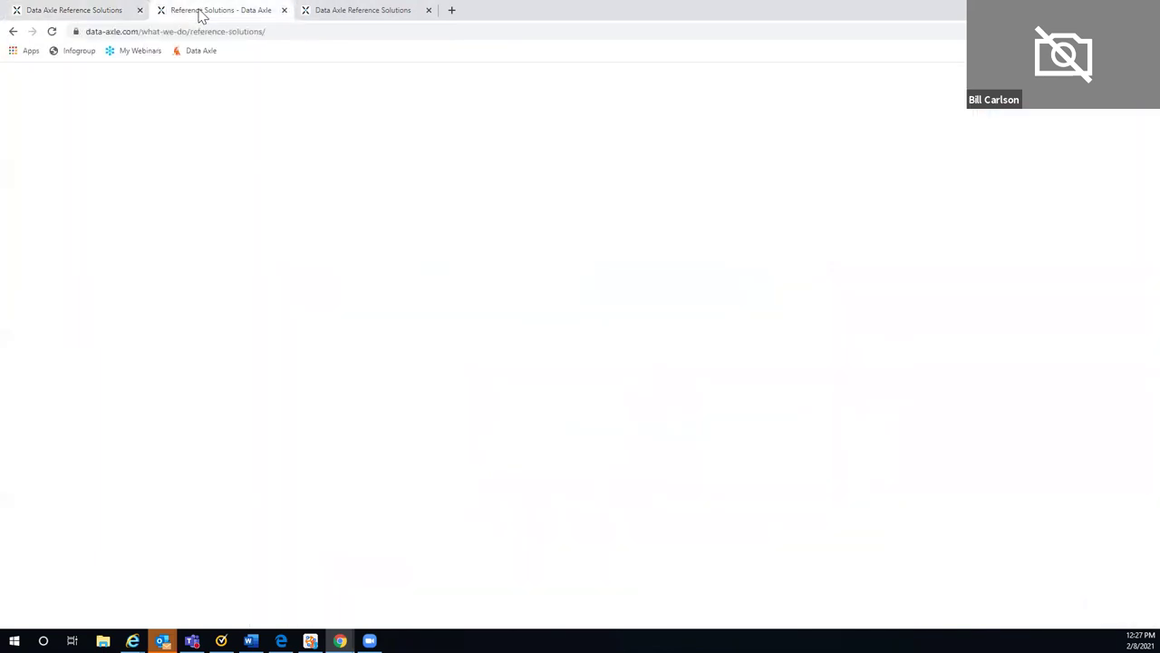
Close the Reference Solutions product page and open Advanced Search for the U.S. Businesses database
click(284, 10)
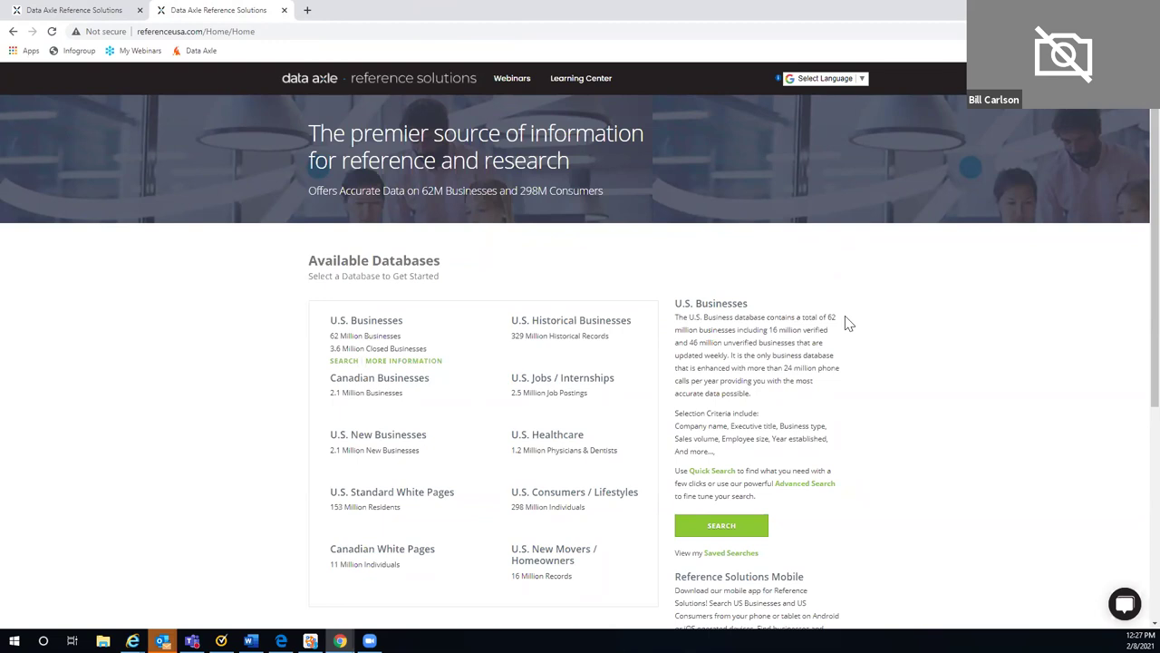
click(349, 365)
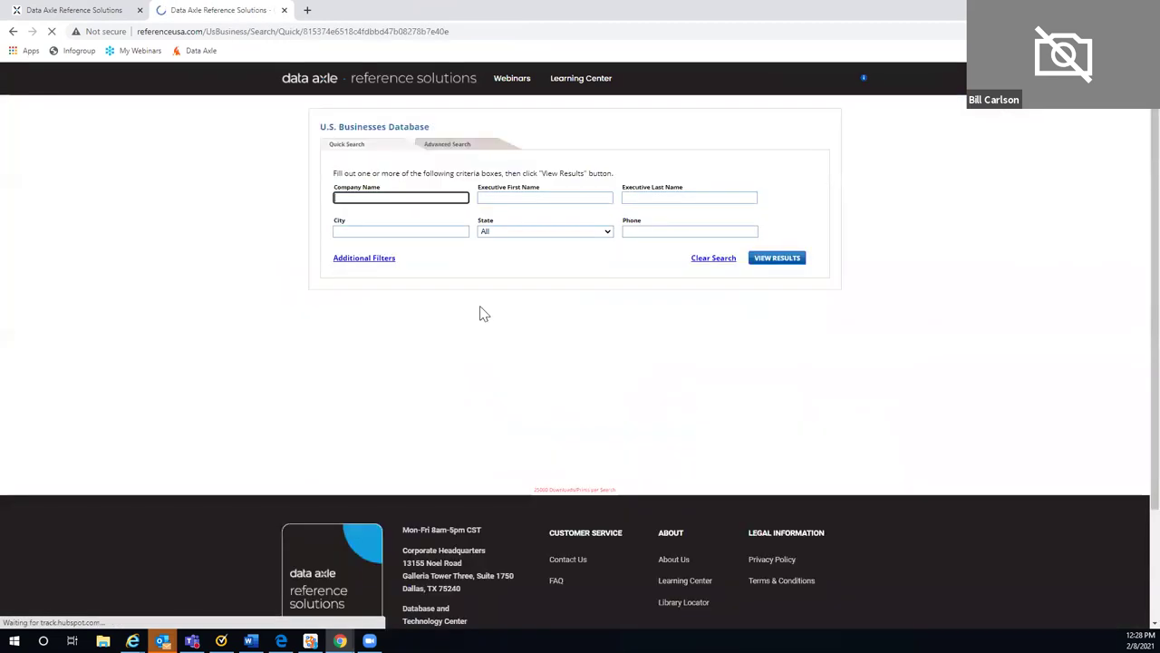
click(446, 149)
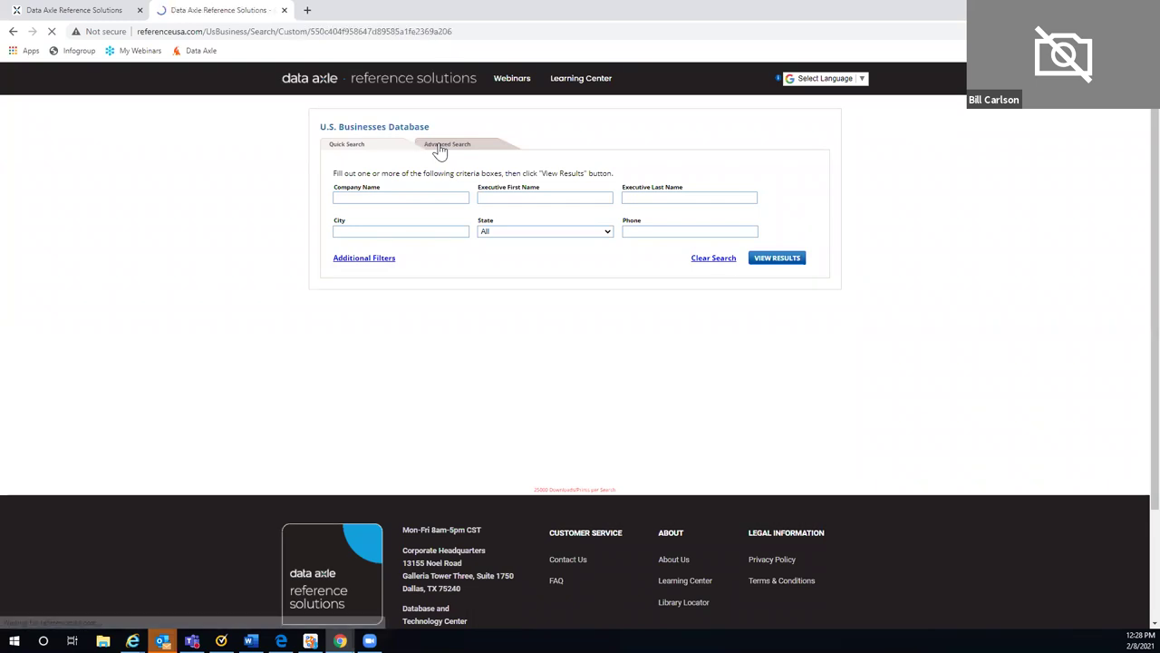
Enlarge the Advanced Search page to 110% browser zoom
scroll(436, 254, down, 2)
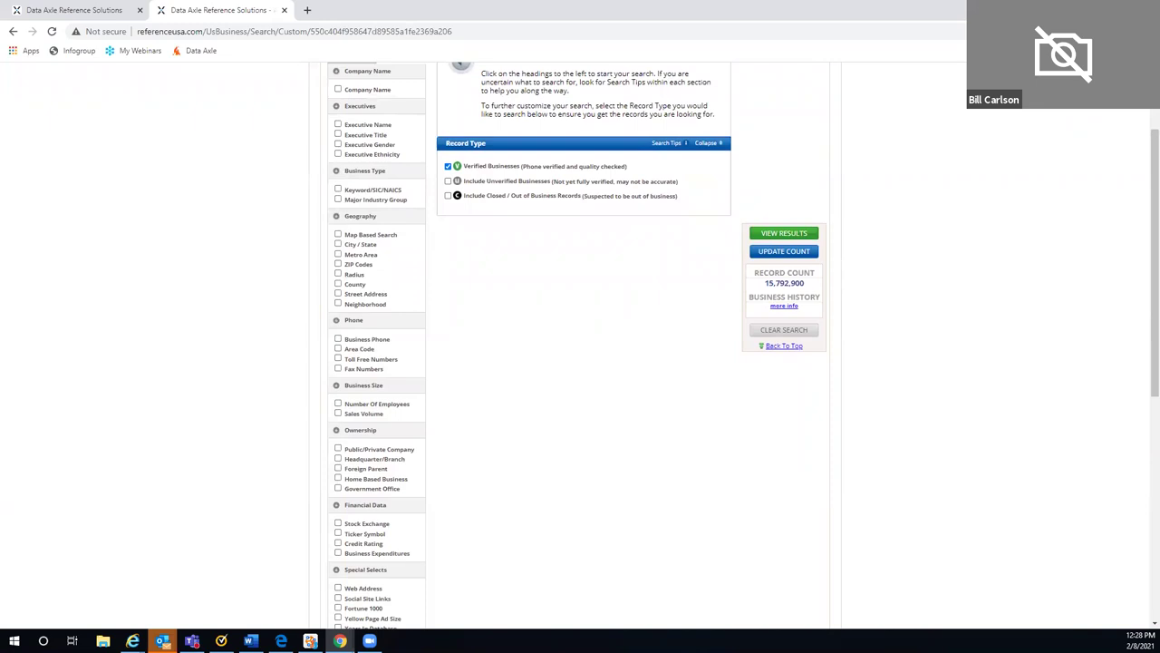
key(alt+f)
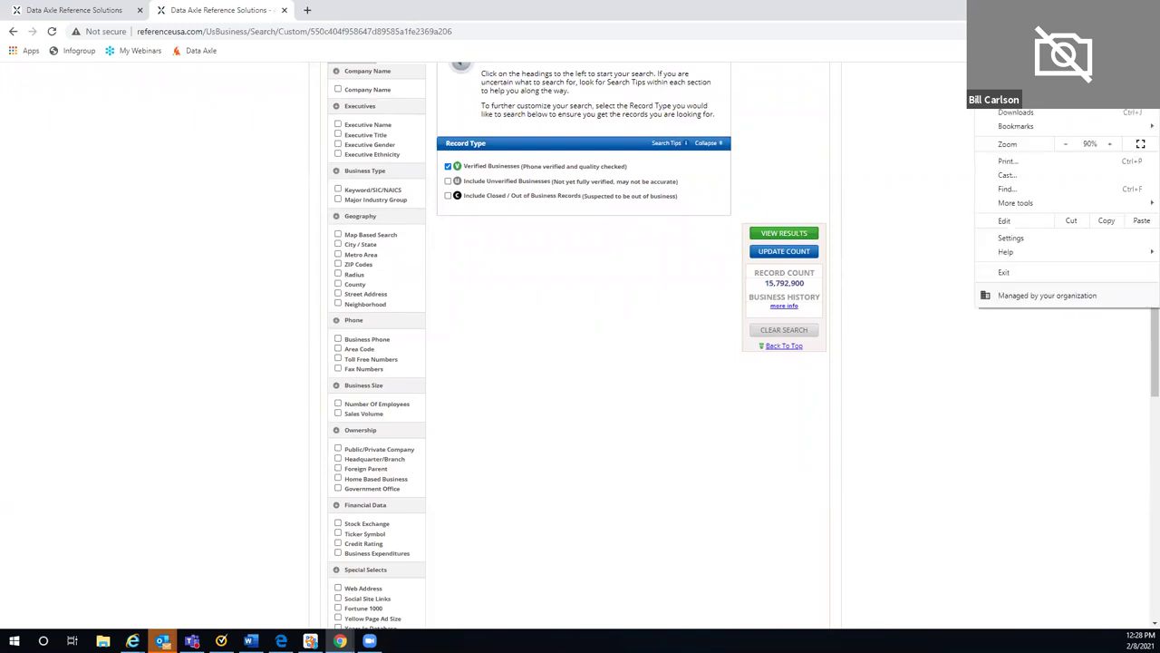
click(1109, 144)
click(1111, 145)
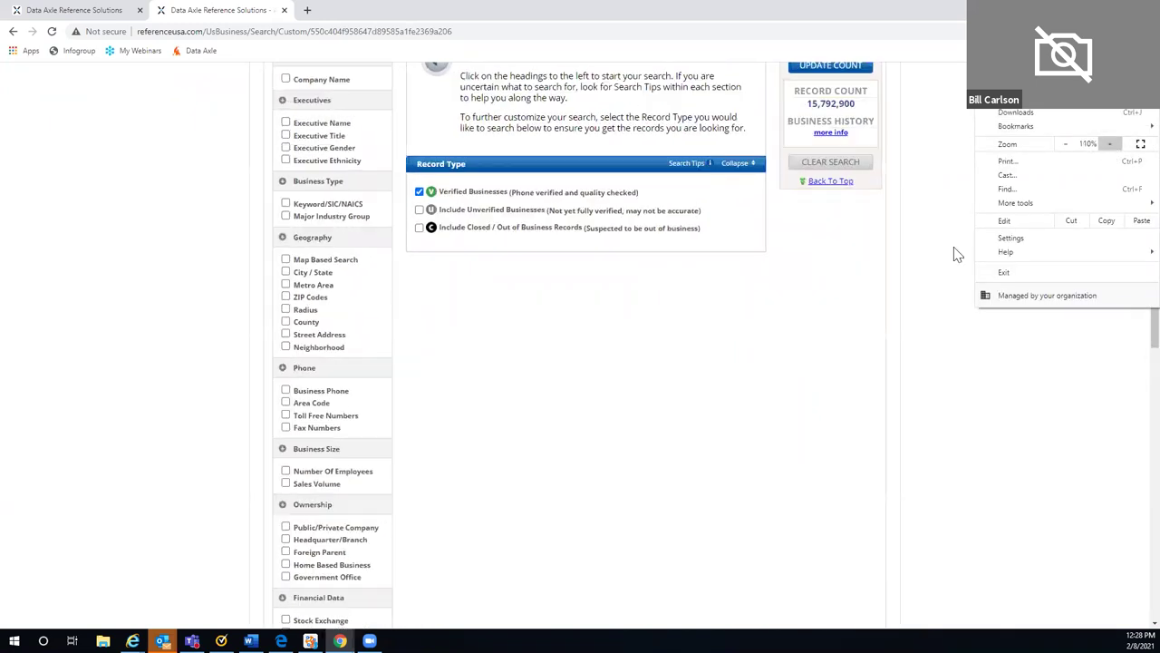
click(946, 299)
scroll(775, 326, up, 1)
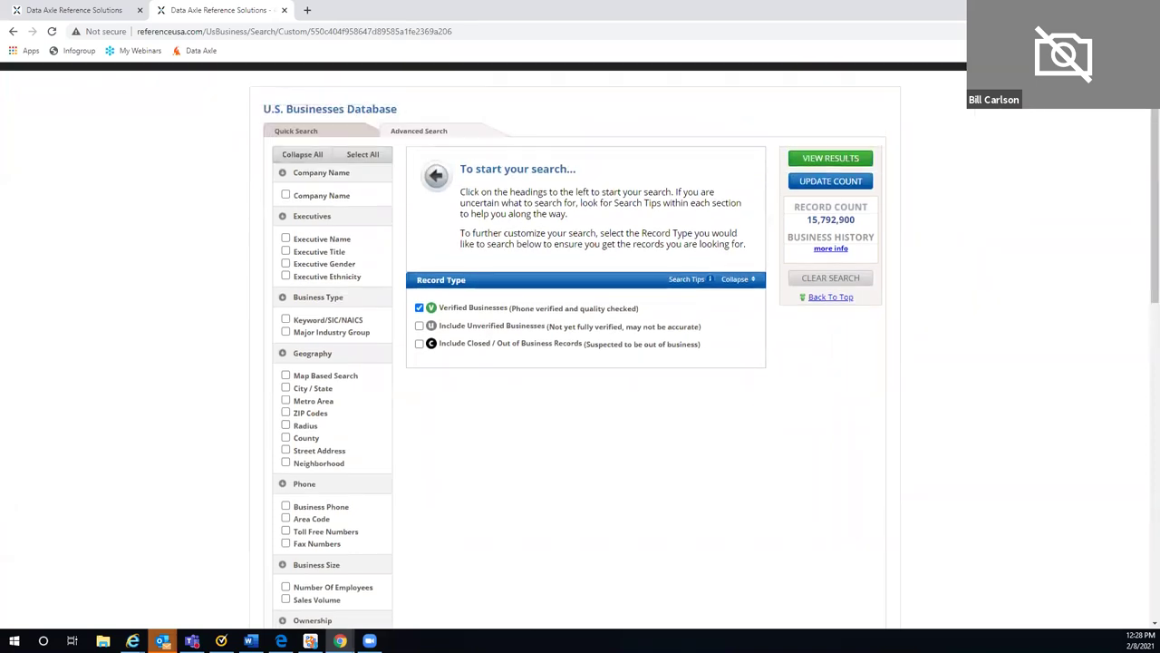
scroll(490, 409, down, 1)
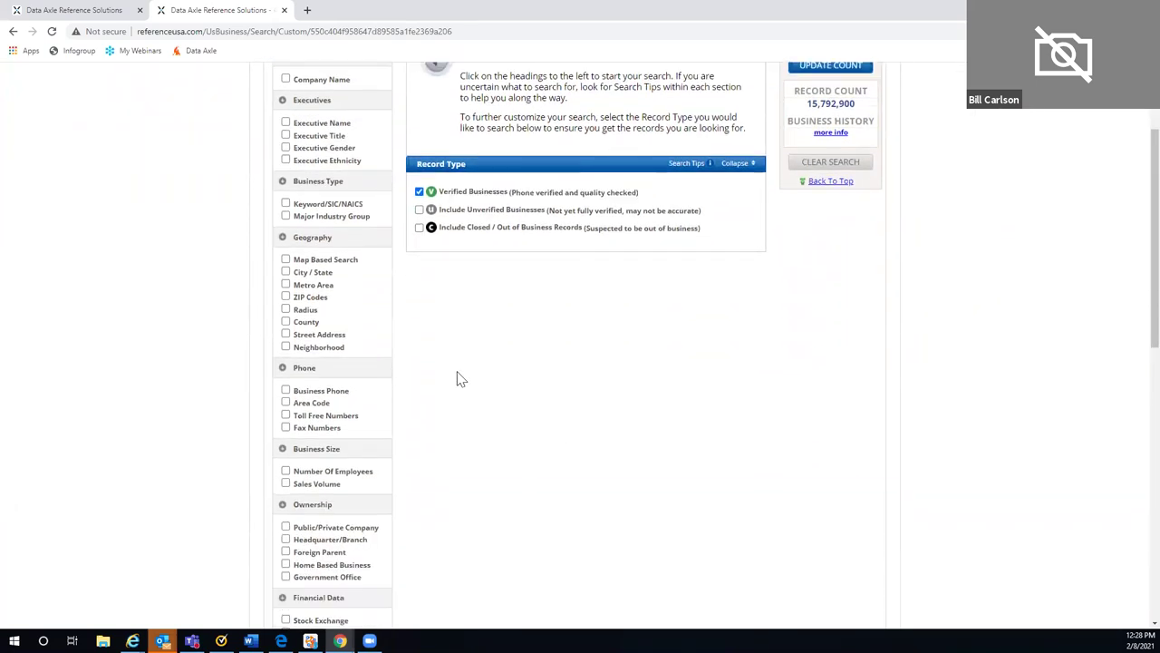
Add a Number Of Employees criterion and set its actual number of employees range from 5 to 40
scroll(460, 378, down, 1)
click(335, 351)
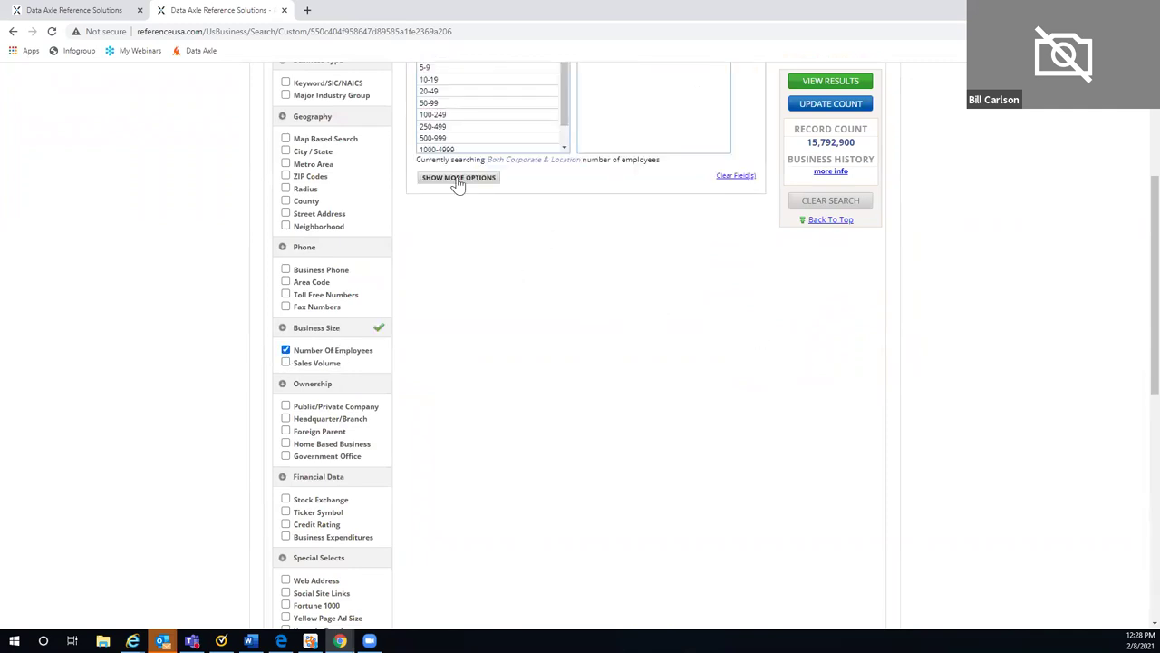
click(459, 181)
click(423, 301)
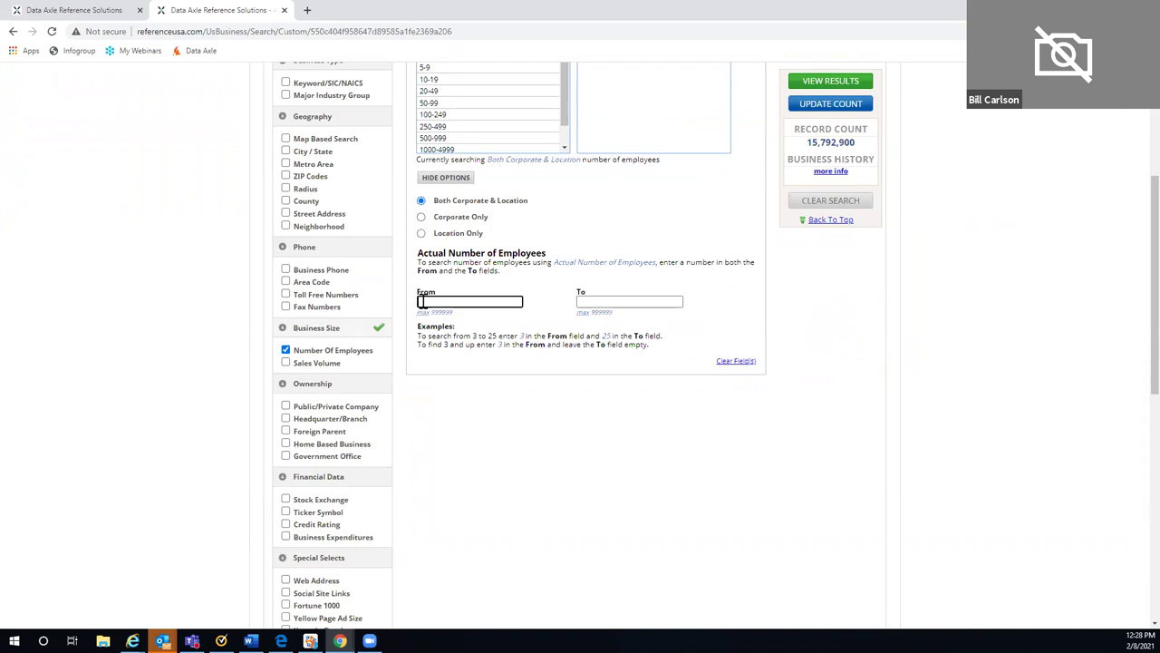
text(5)
click(583, 302)
text(40)
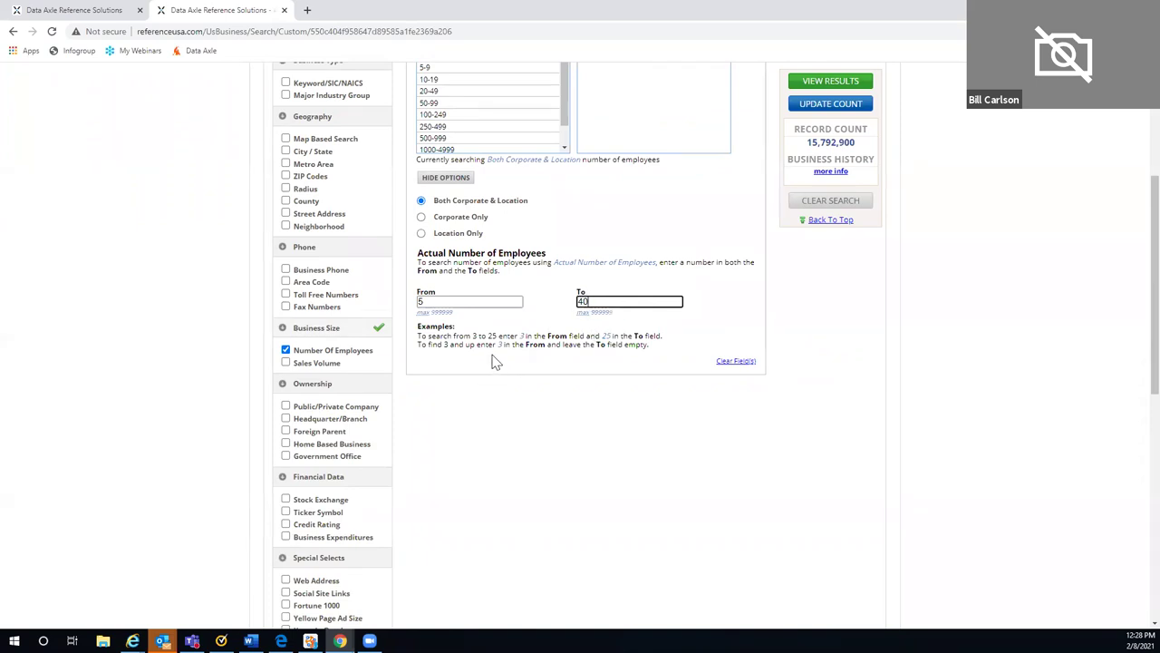
Add a Map Based Search criterion under Geography and open its map
click(285, 139)
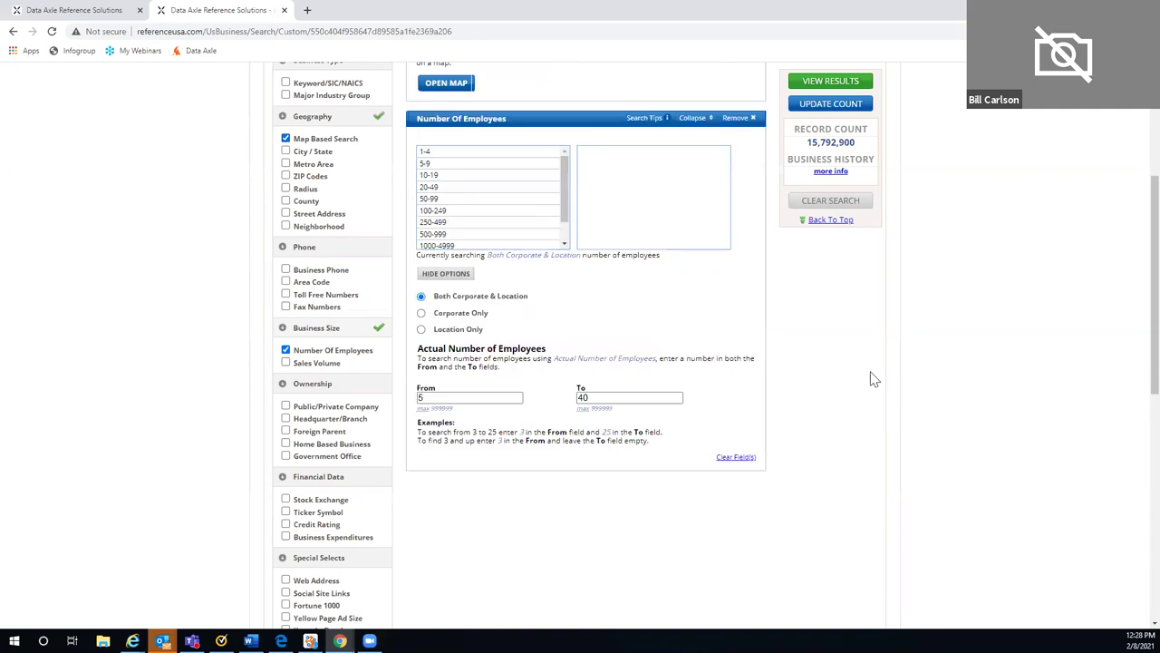
scroll(868, 380, up, 2)
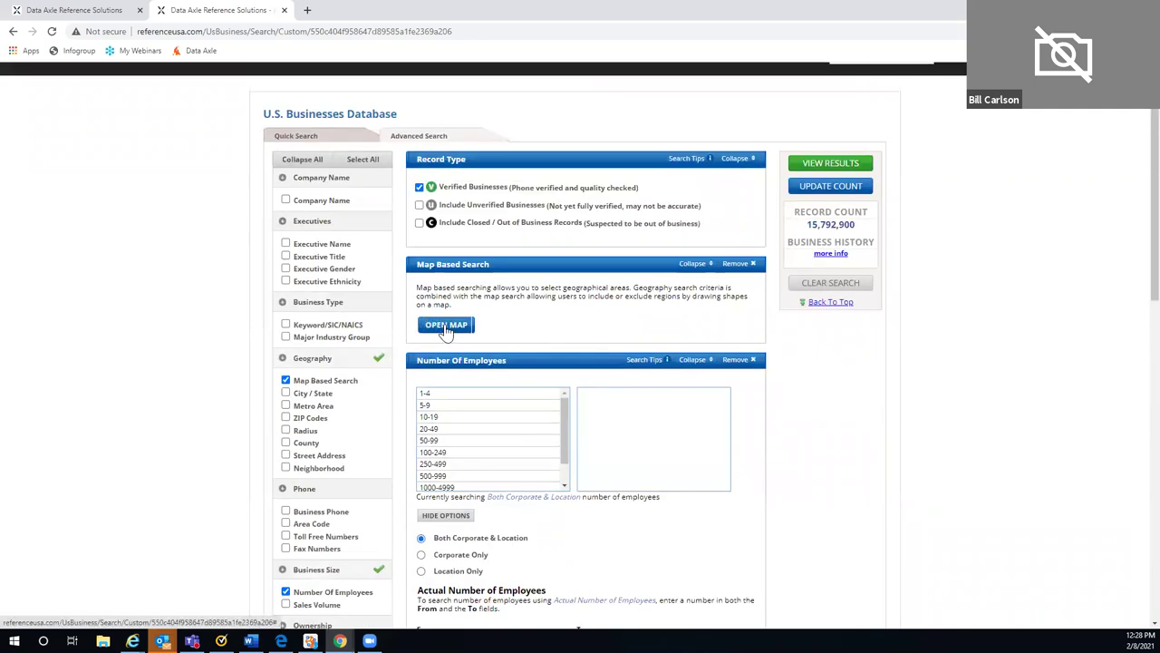
click(446, 332)
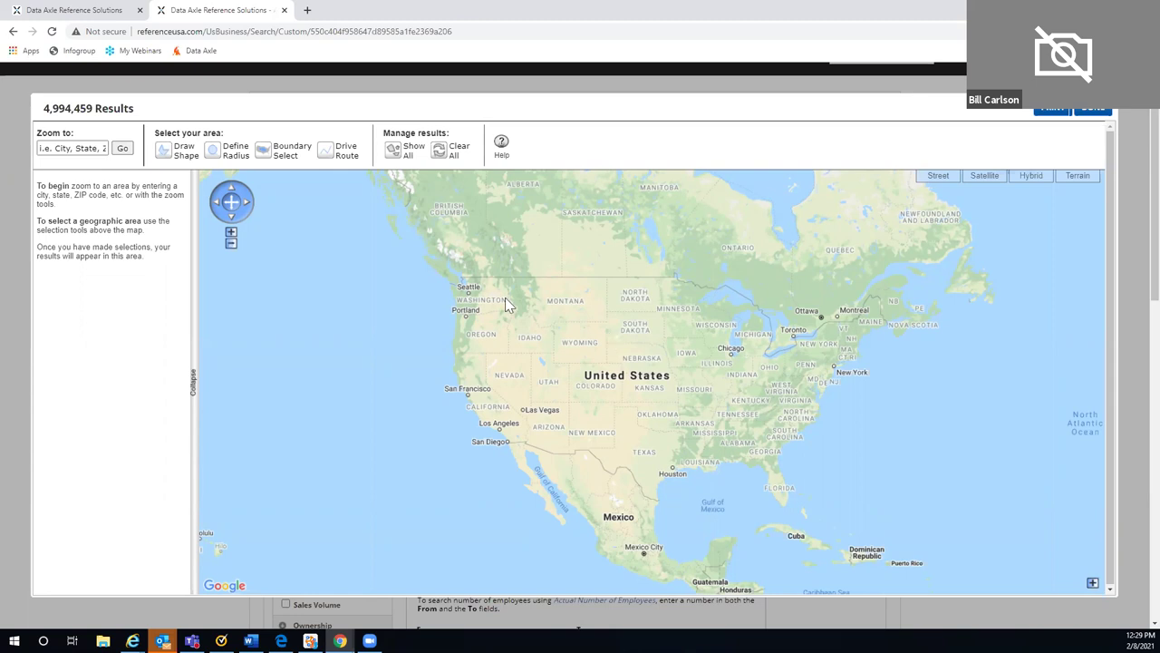
Zoom the search map to the street address in San Francisco, CA
click(53, 145)
click(53, 146)
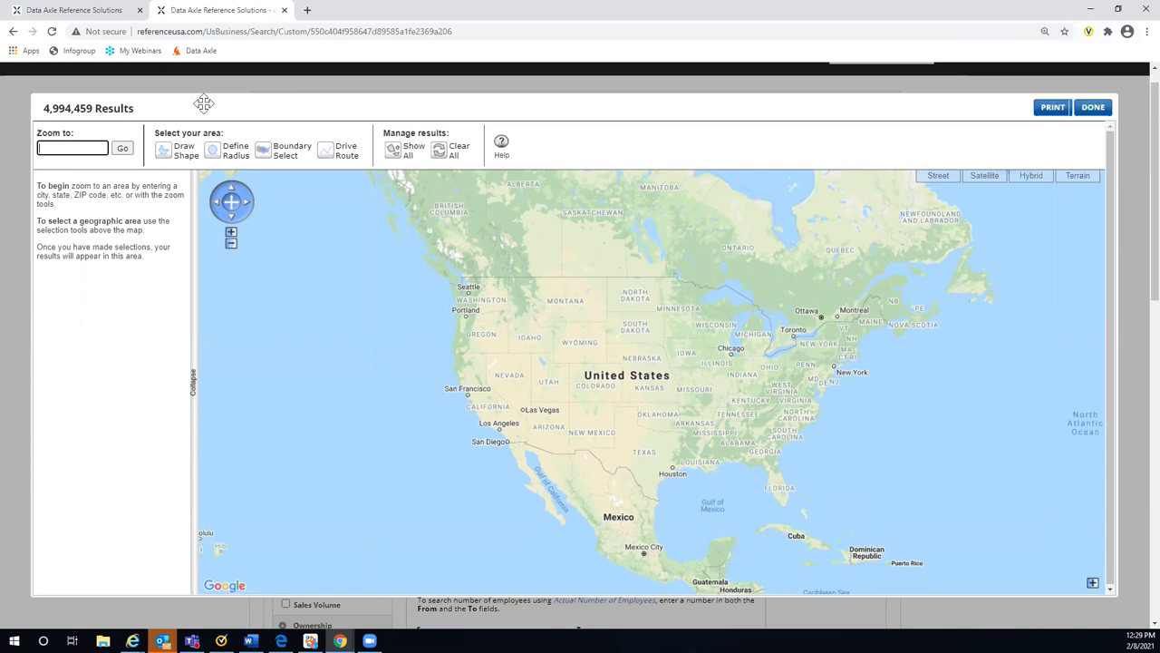
text(100)
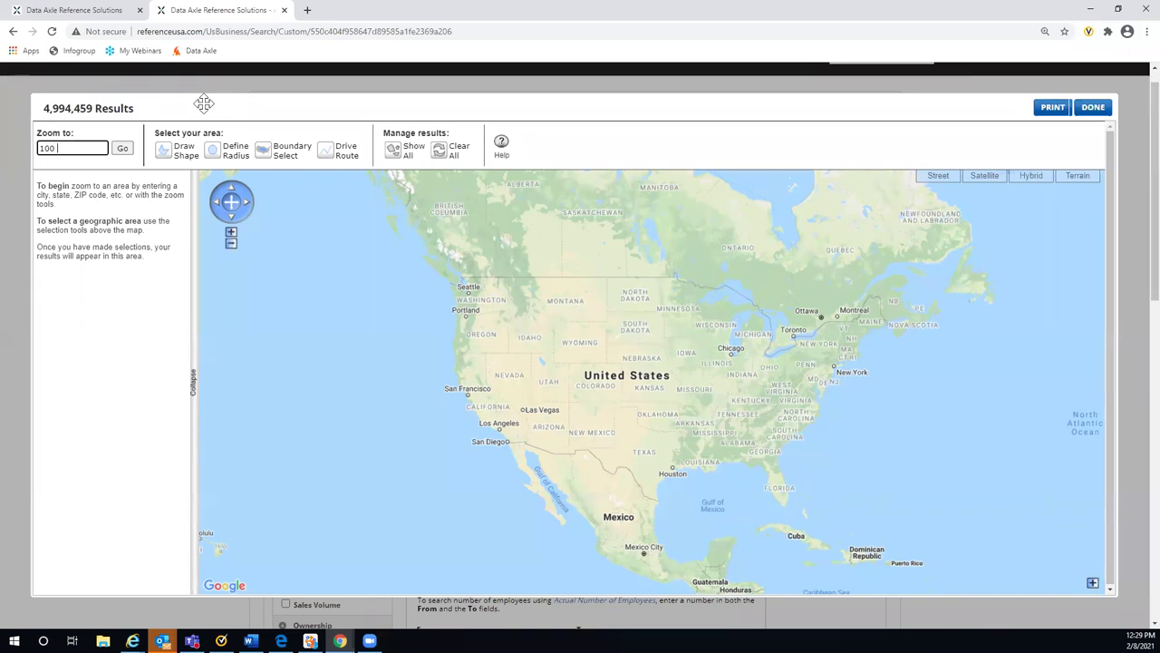
text( Larkin St)
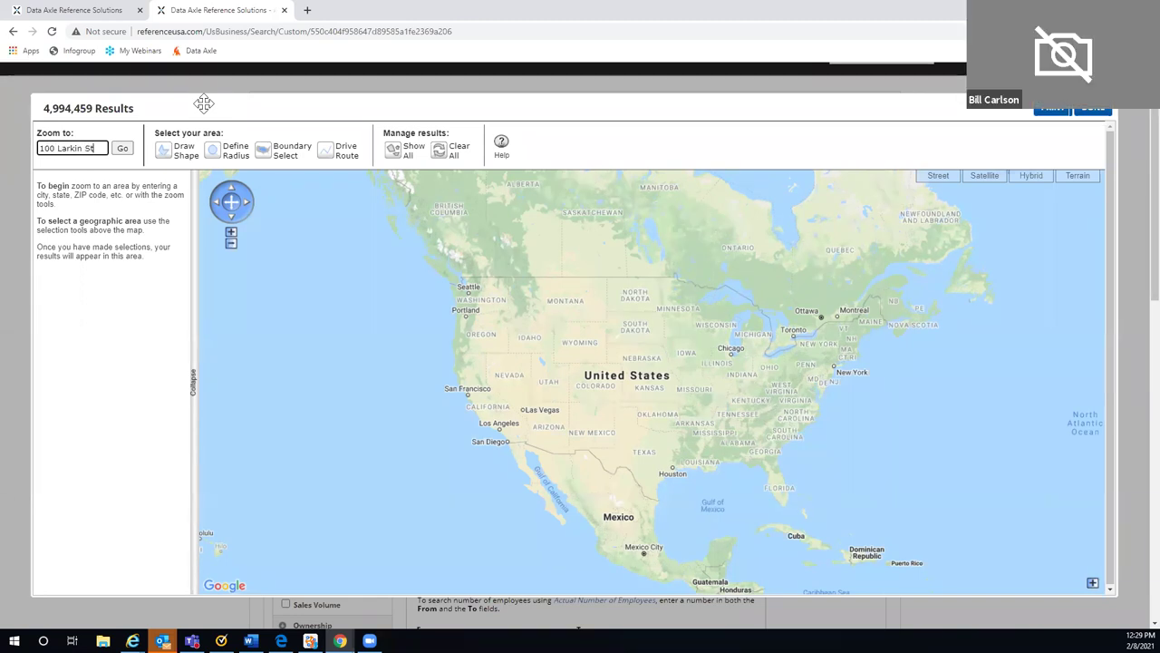
text(. S)
text(an)
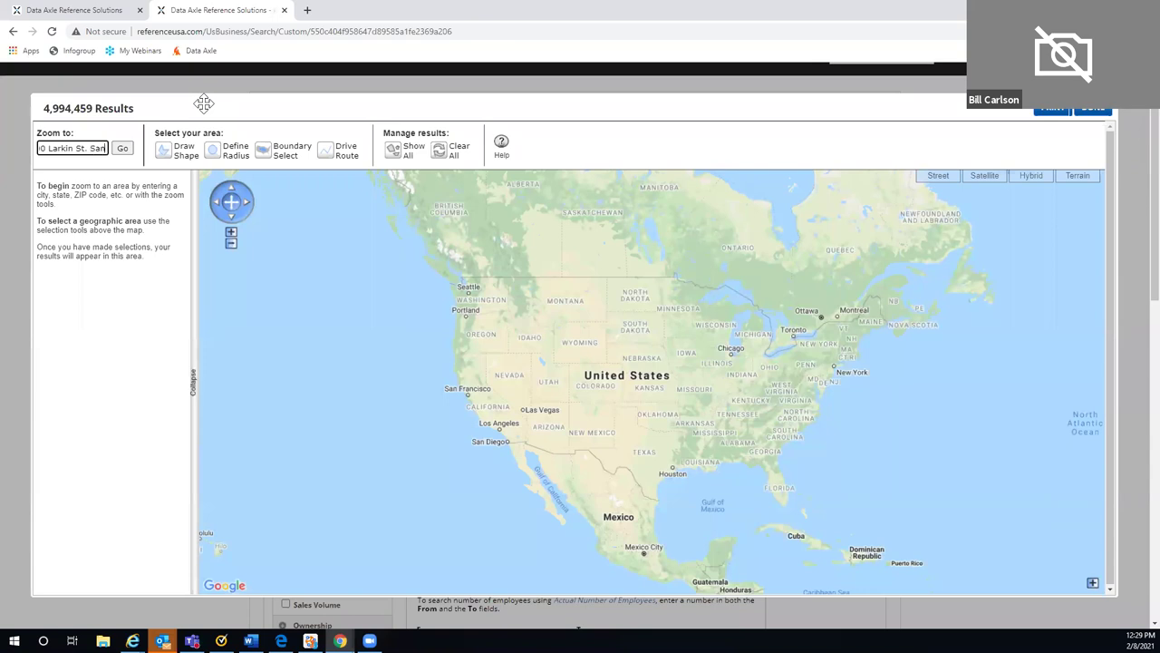
text( Francisco, CA)
click(122, 151)
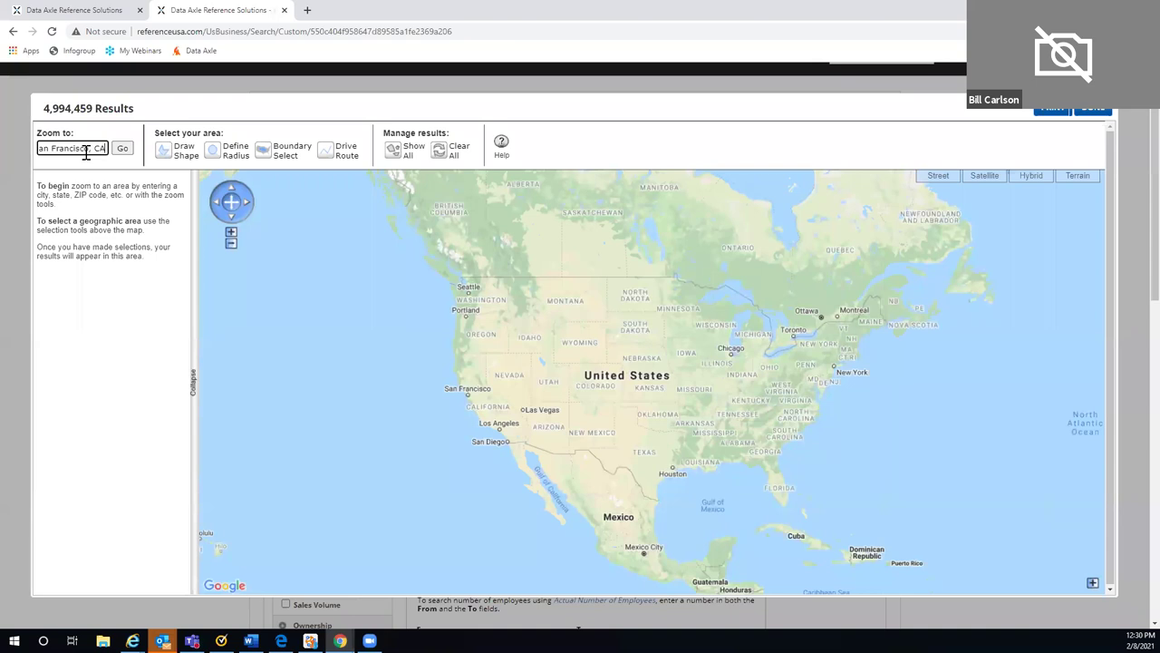
click(122, 150)
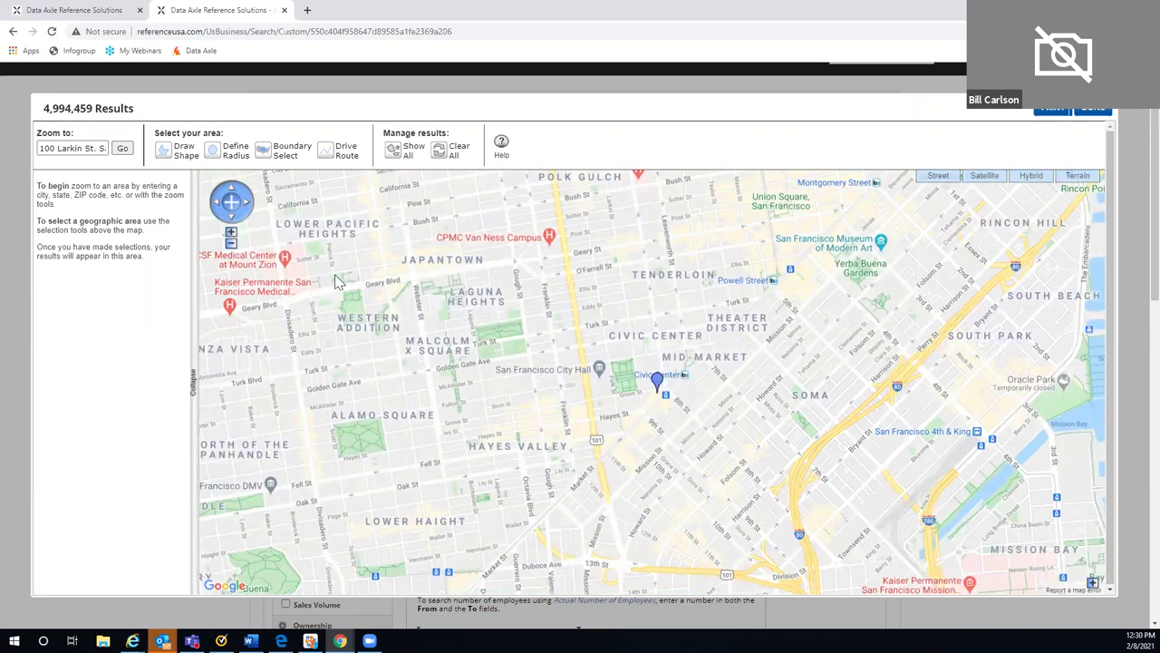
Define a 1.00-mile search radius centred on the address marker, with the surrounding neighbourhoods in view
click(213, 154)
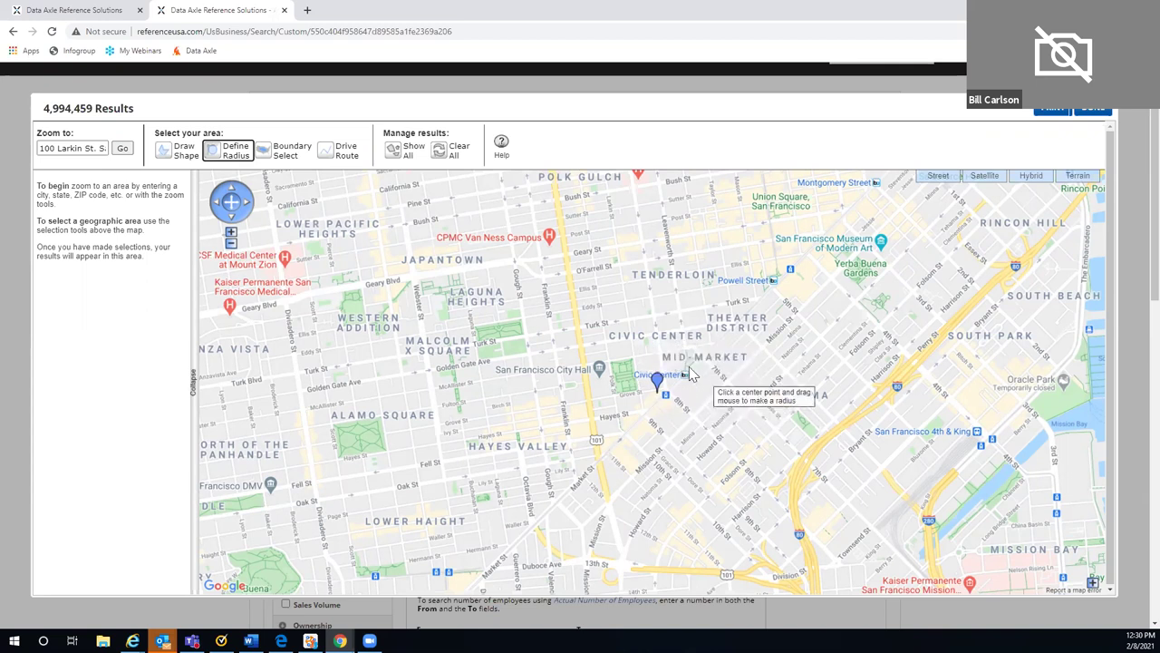
click(231, 245)
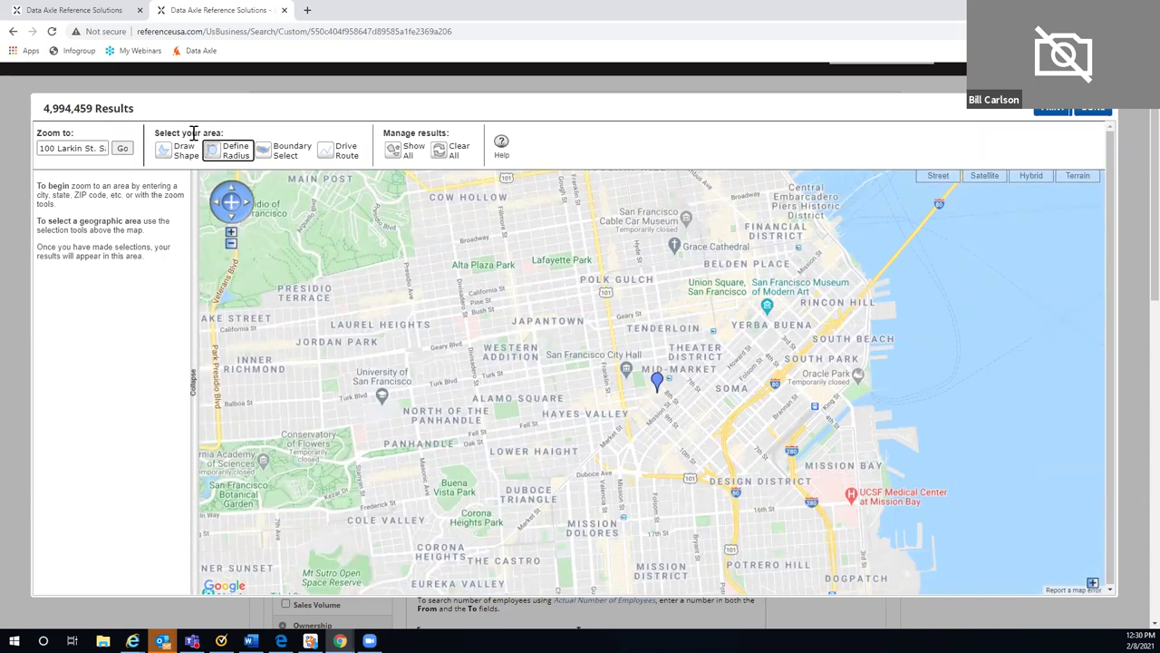
click(216, 154)
drag(654, 390, 656, 393)
click(223, 141)
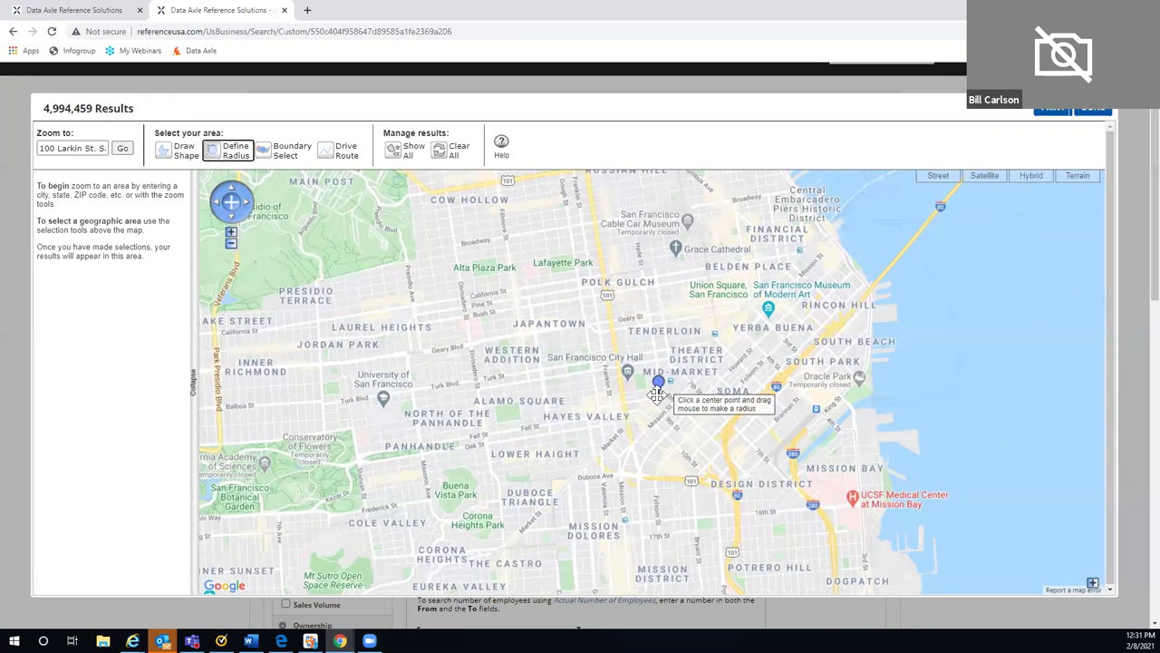
drag(656, 396, 693, 425)
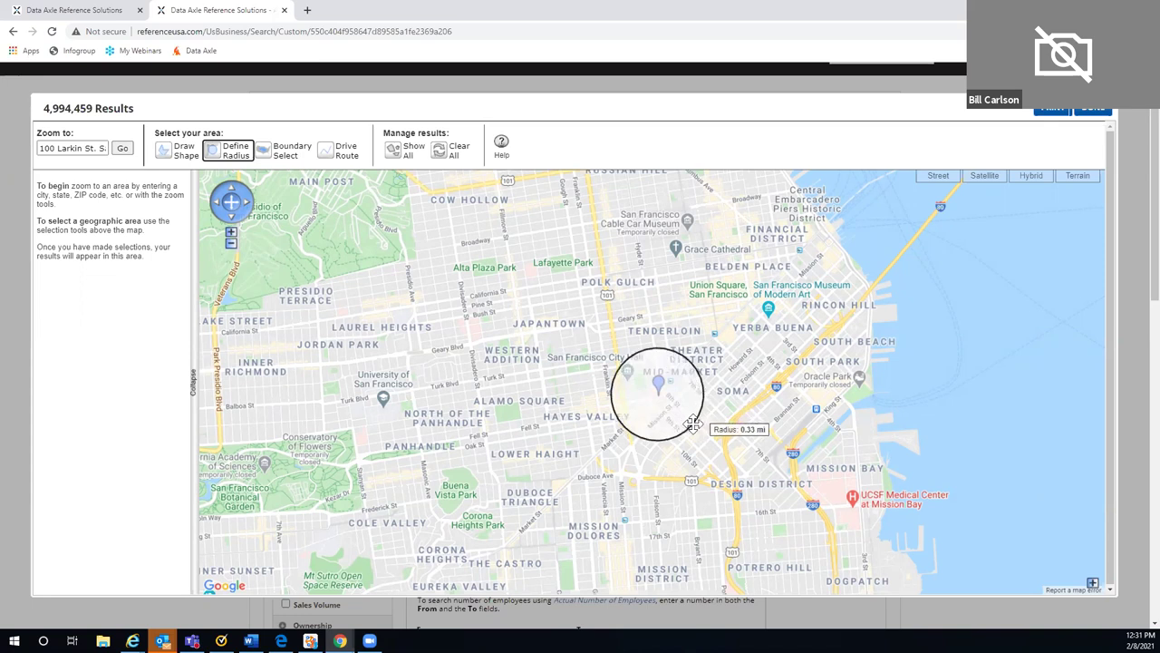
drag(693, 425, 764, 489)
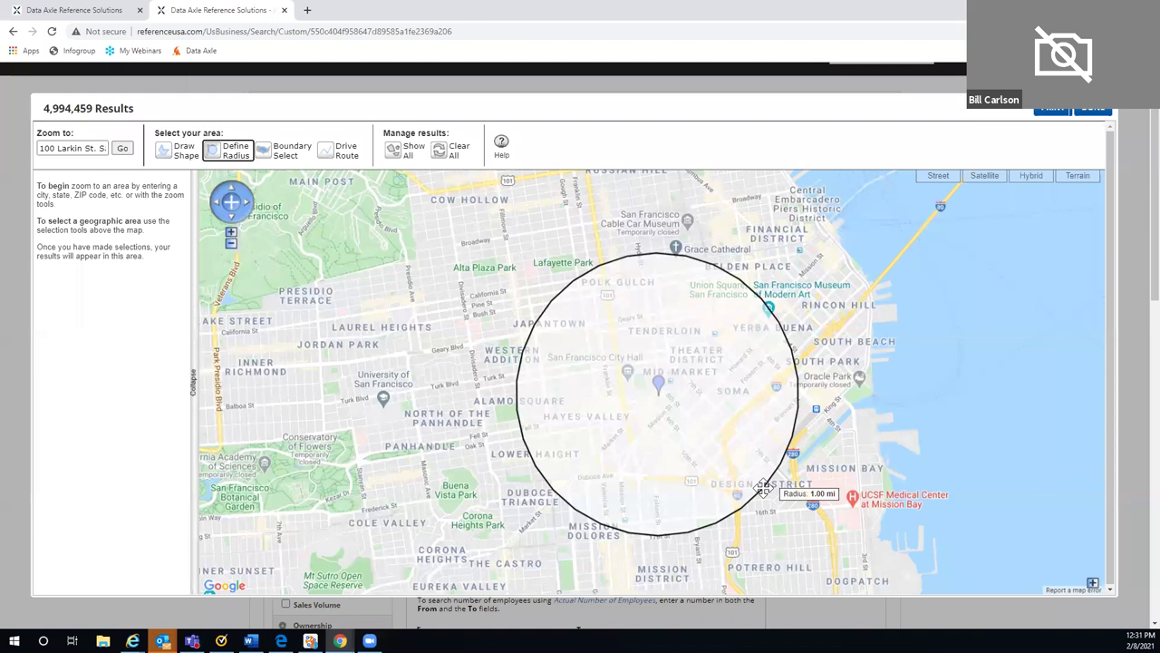
drag(764, 488, 764, 495)
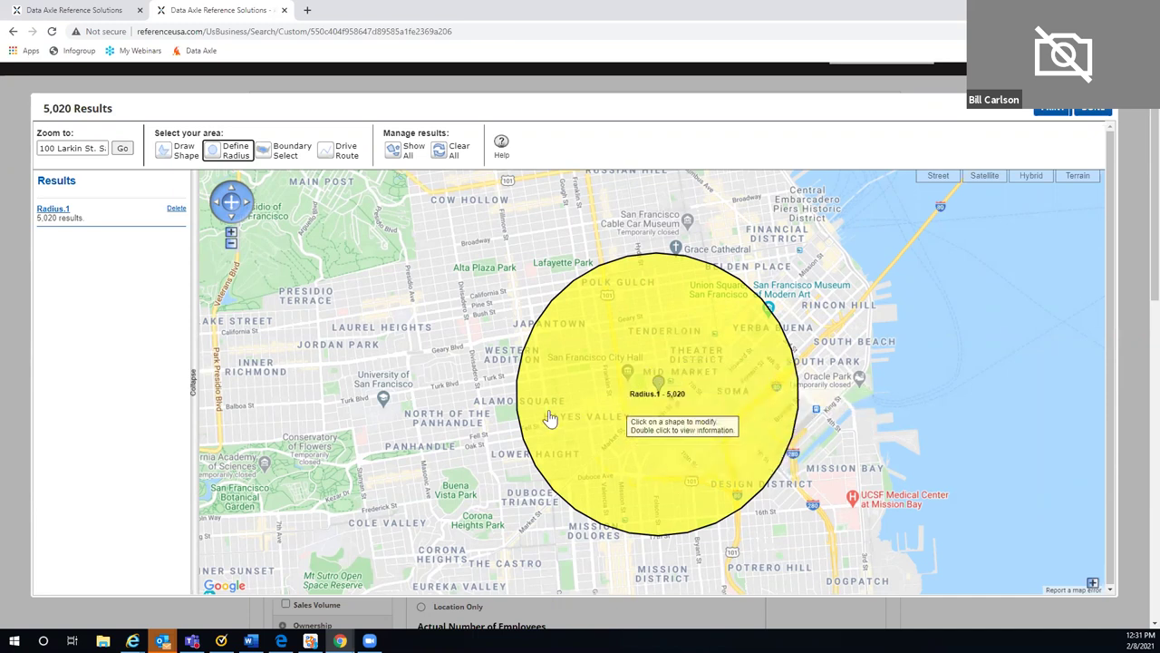
Replace the 1-mile radius around the address marker with one about half as wide, and that with one about a quarter as wide
click(176, 210)
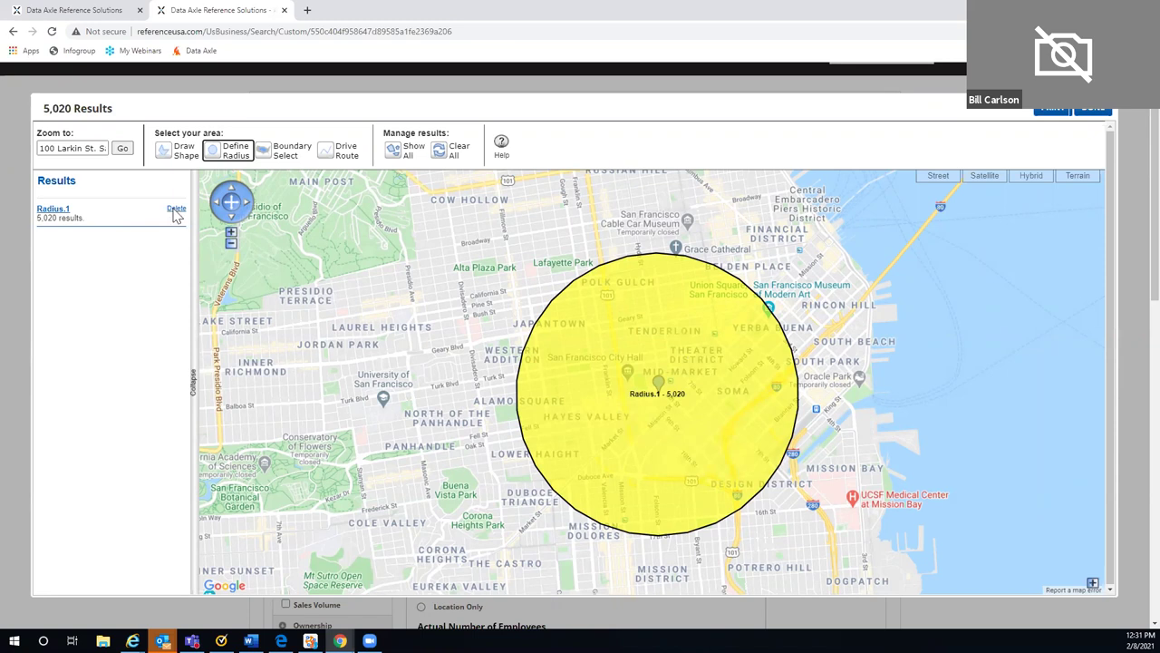
click(212, 155)
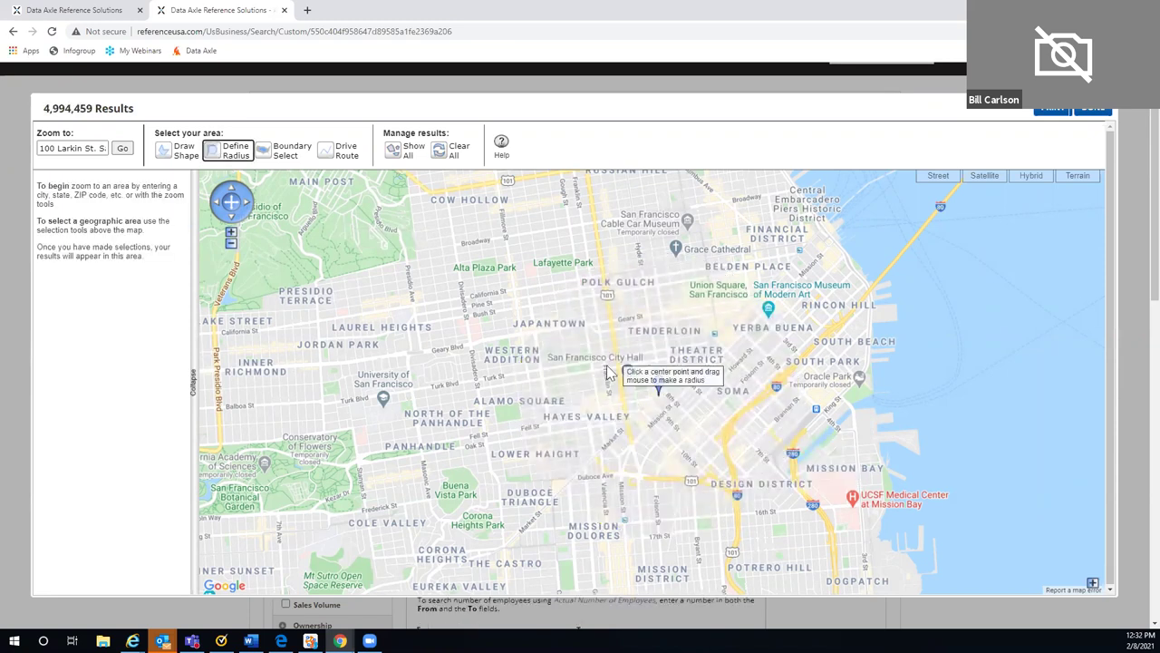
drag(657, 393, 700, 452)
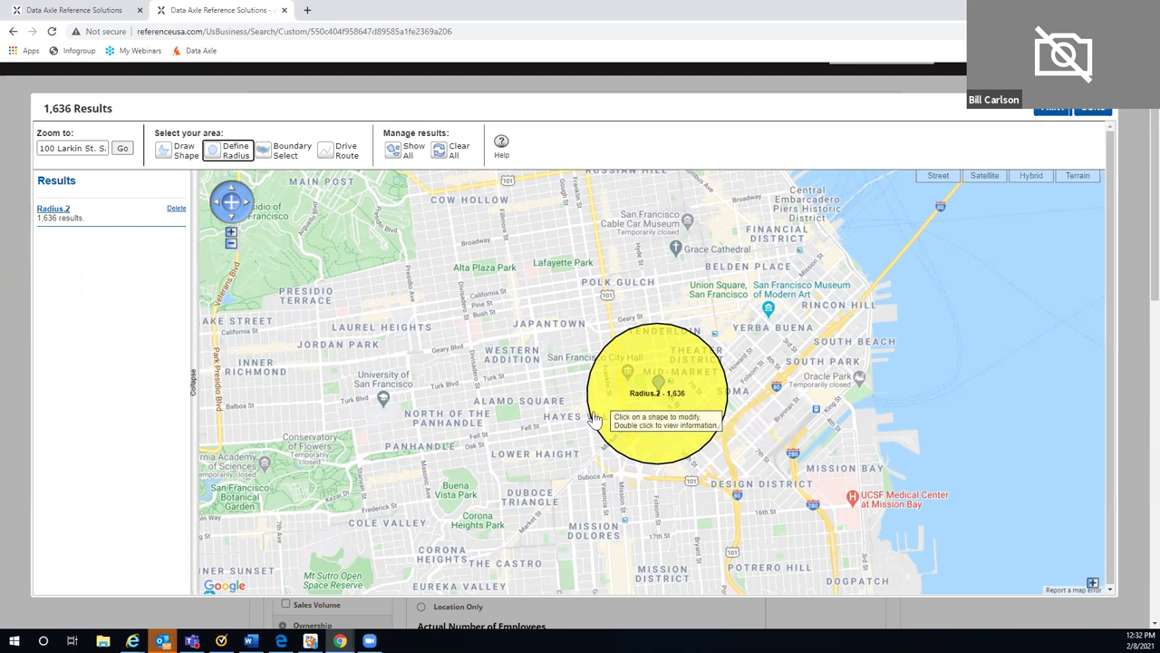
click(176, 210)
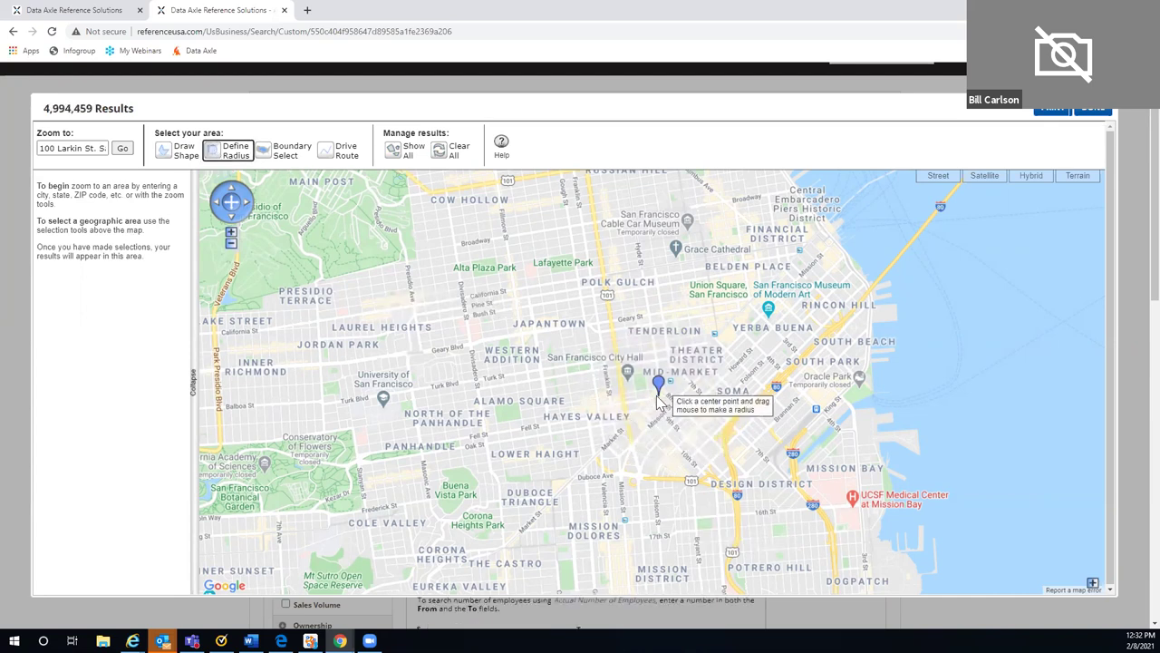
drag(659, 397, 688, 417)
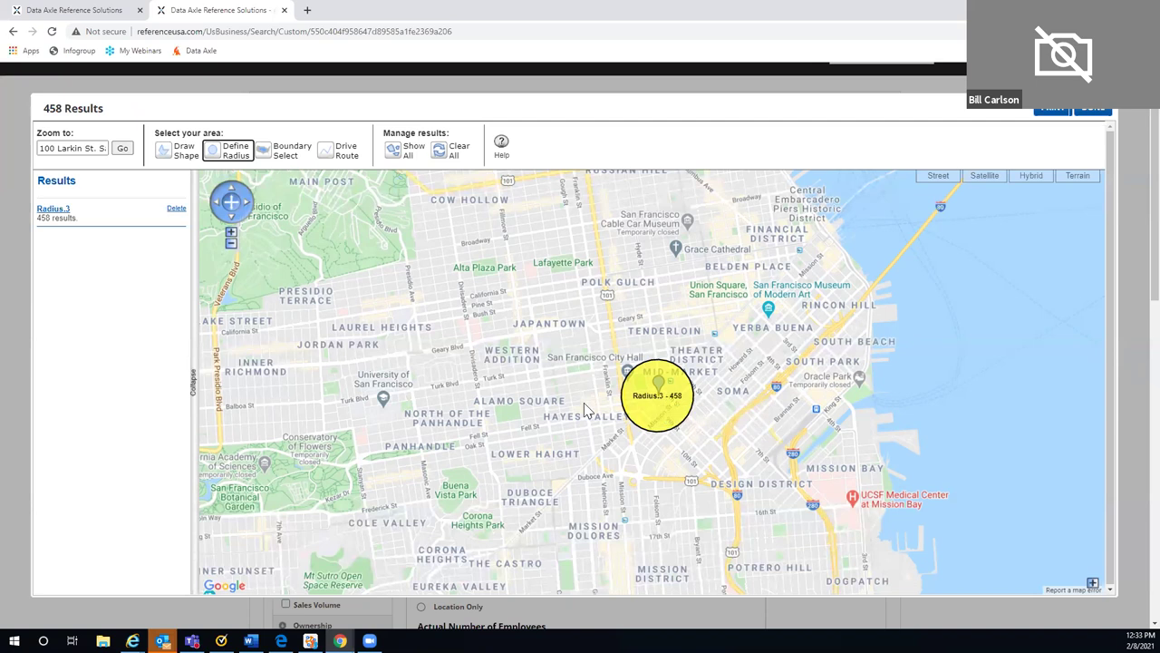
Define a second search radius near Golden Gate Heights, about the same size as the circle around the address marker
click(230, 246)
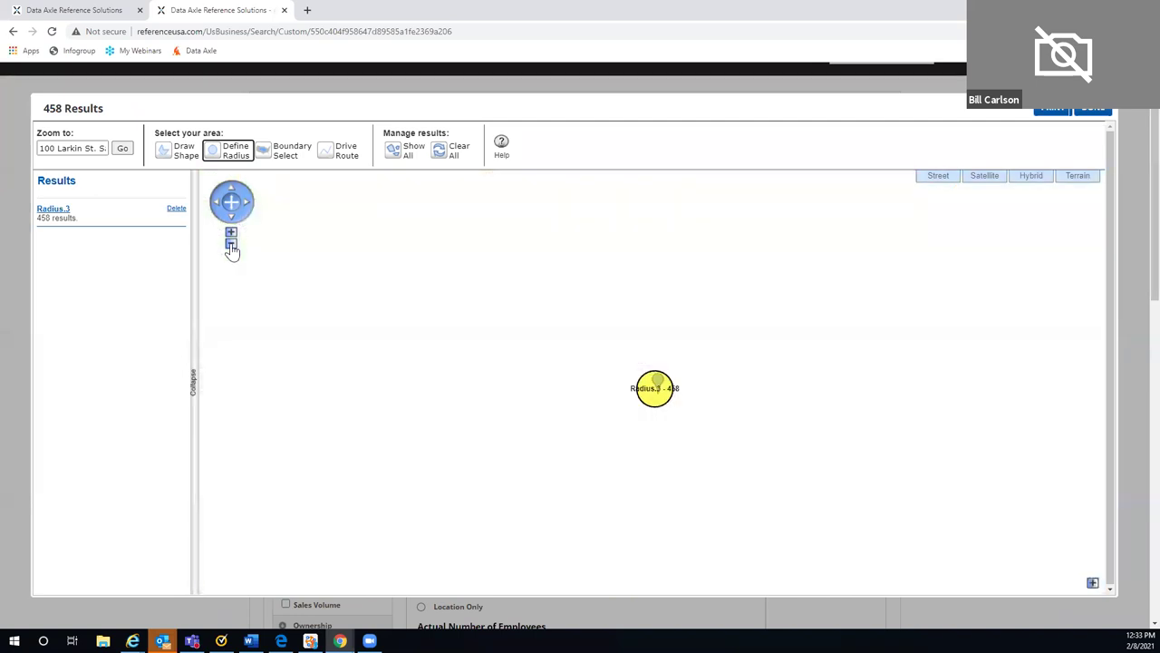
drag(421, 492, 483, 428)
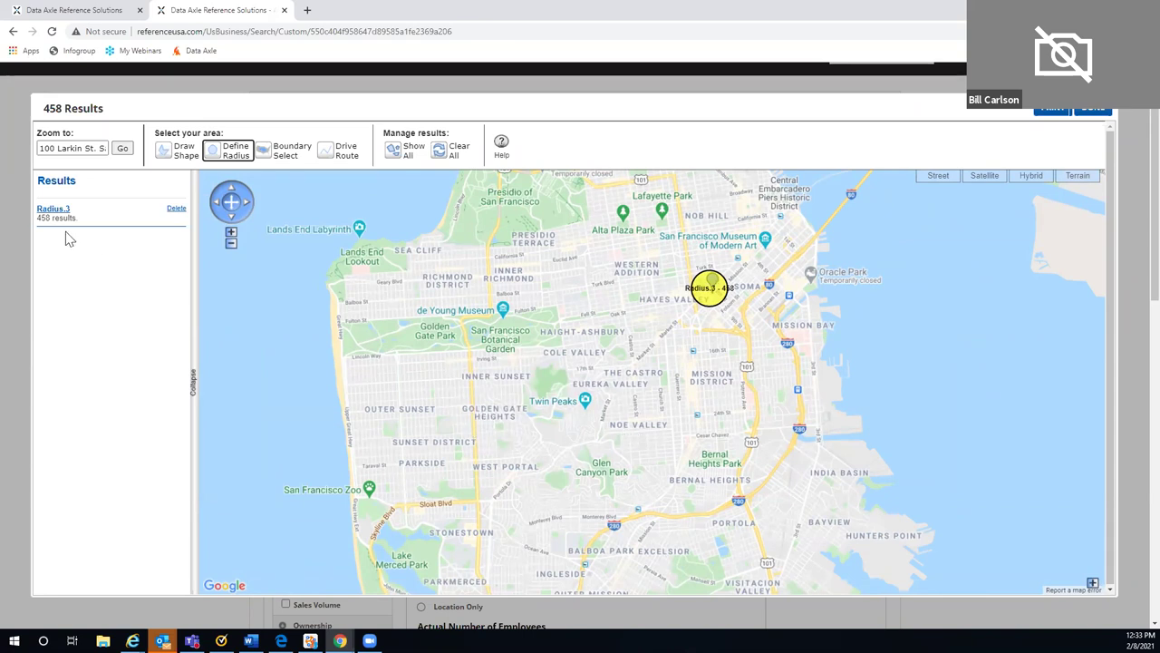
click(220, 154)
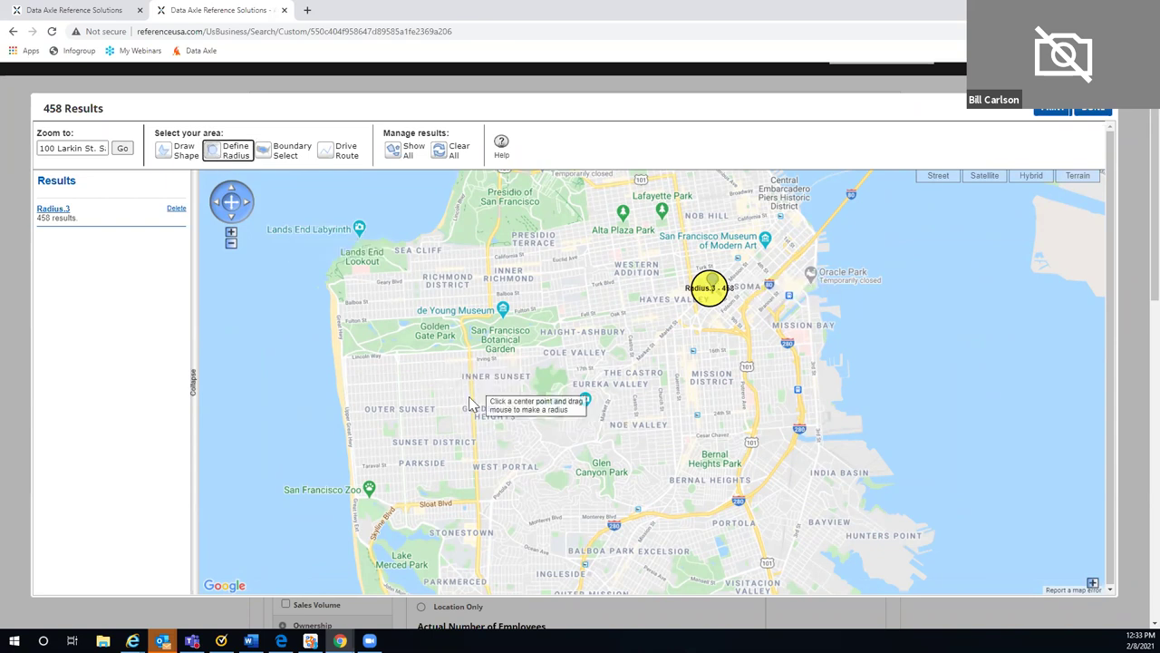
drag(470, 415, 482, 432)
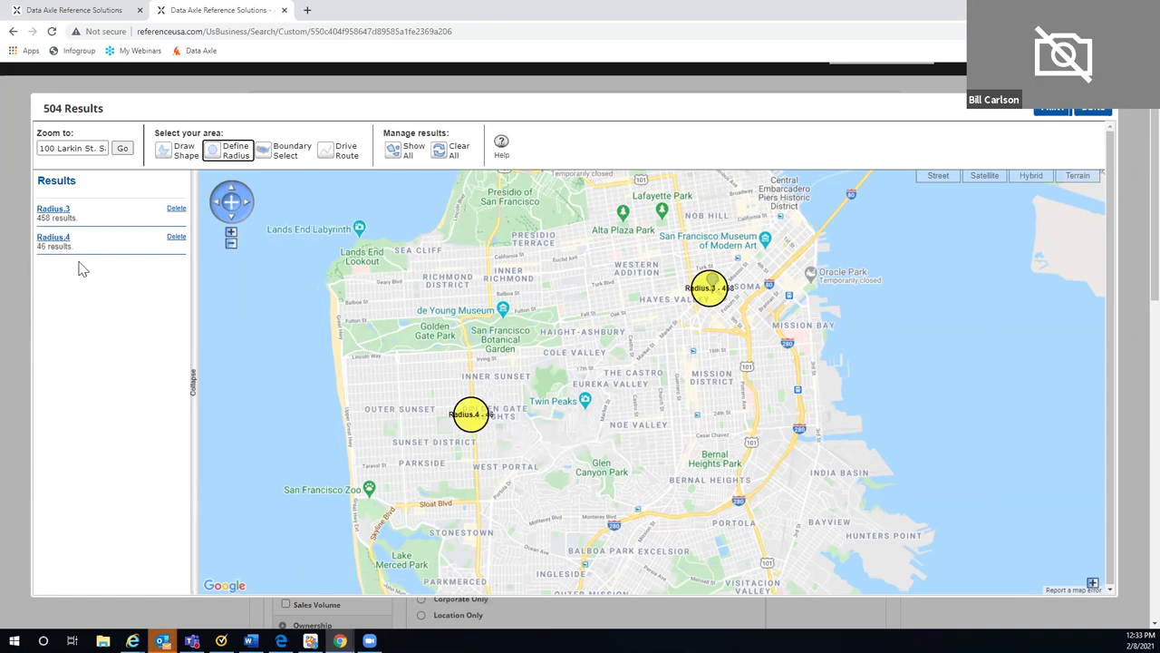
Replace the search radius near Golden Gate Heights with a larger one of about 0.74 mile
click(176, 237)
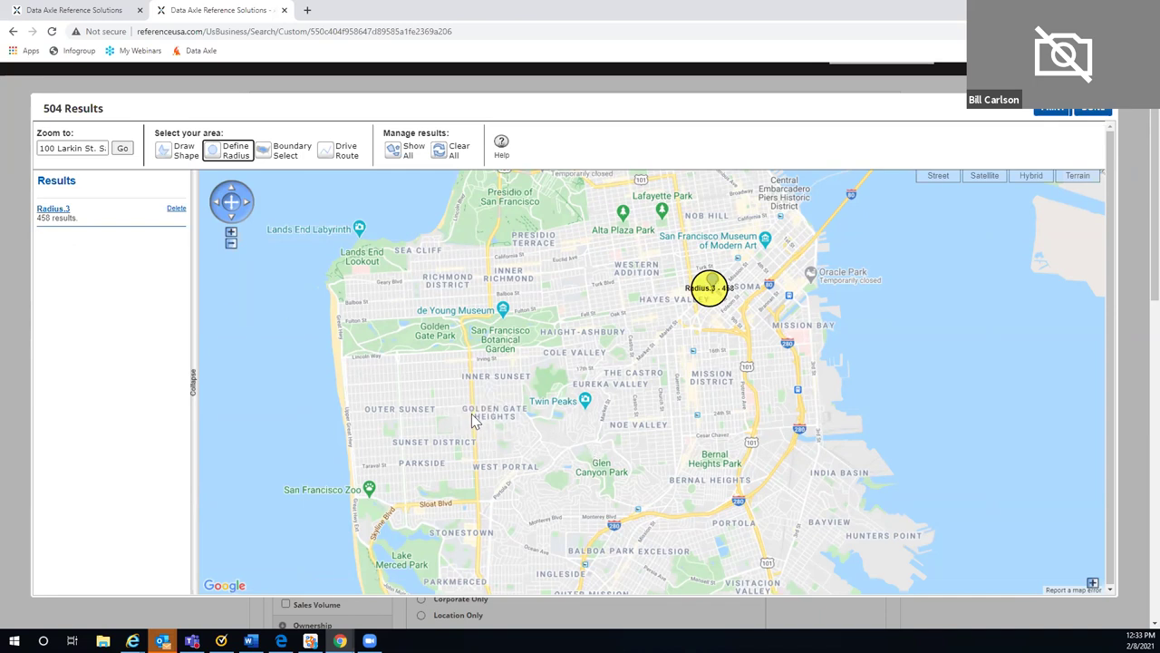
drag(471, 419, 477, 402)
click(214, 156)
drag(479, 410, 516, 448)
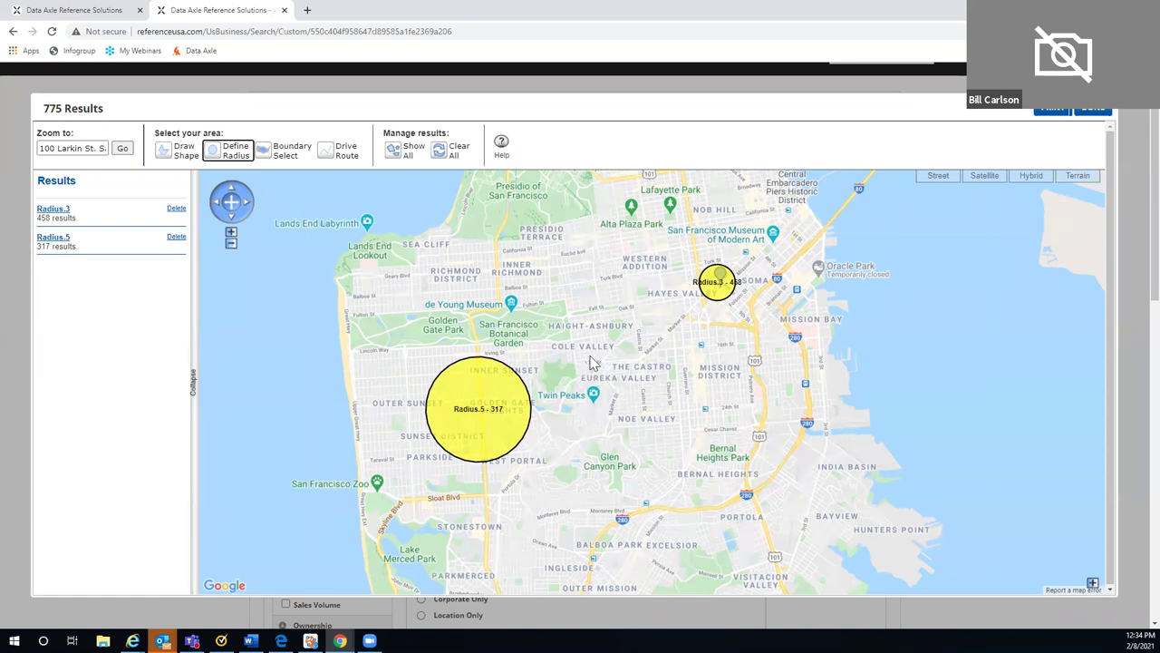
Draw a four-point search shape around Bernal Heights Park, with its lower edge about 1.26 miles long
click(163, 156)
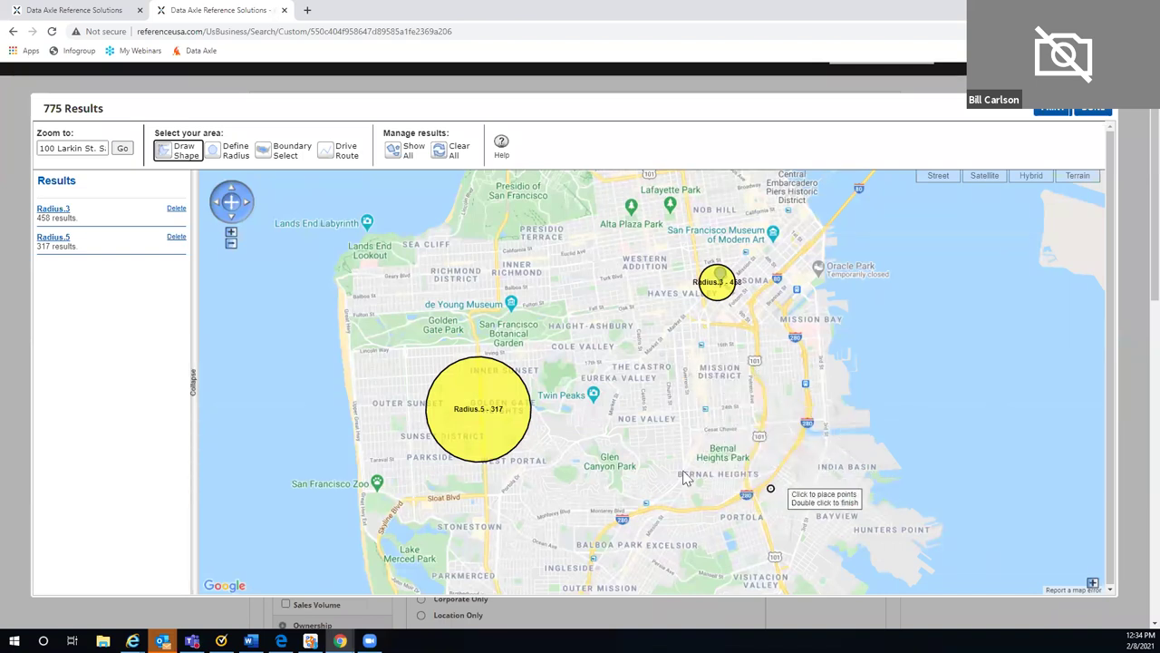
click(762, 421)
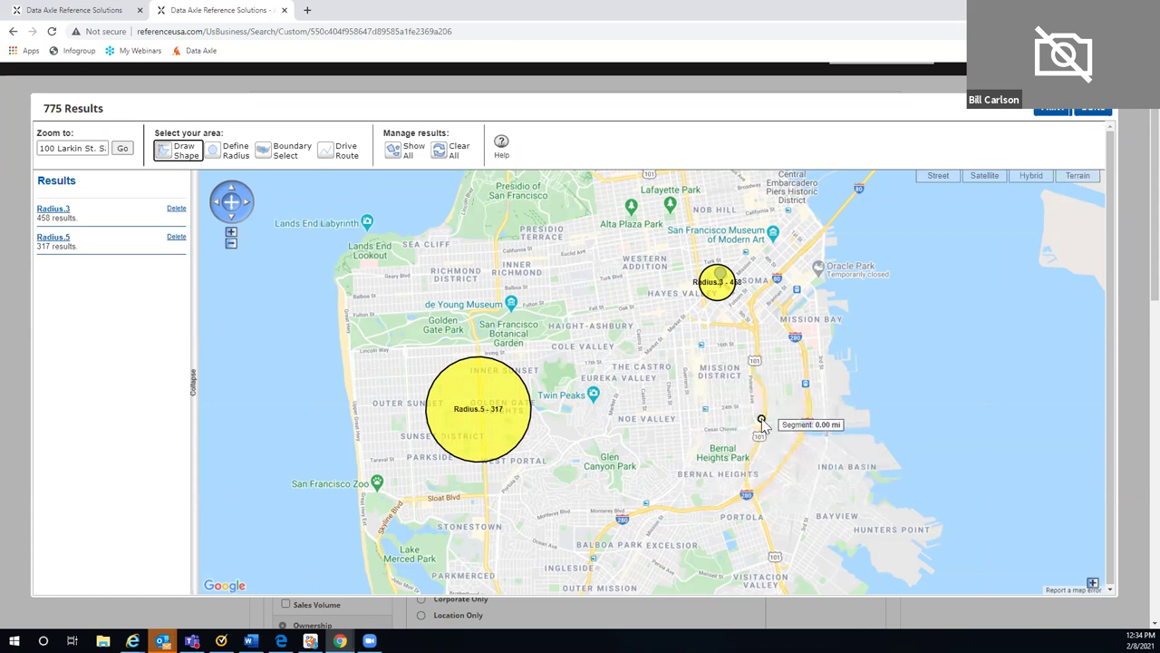
click(683, 421)
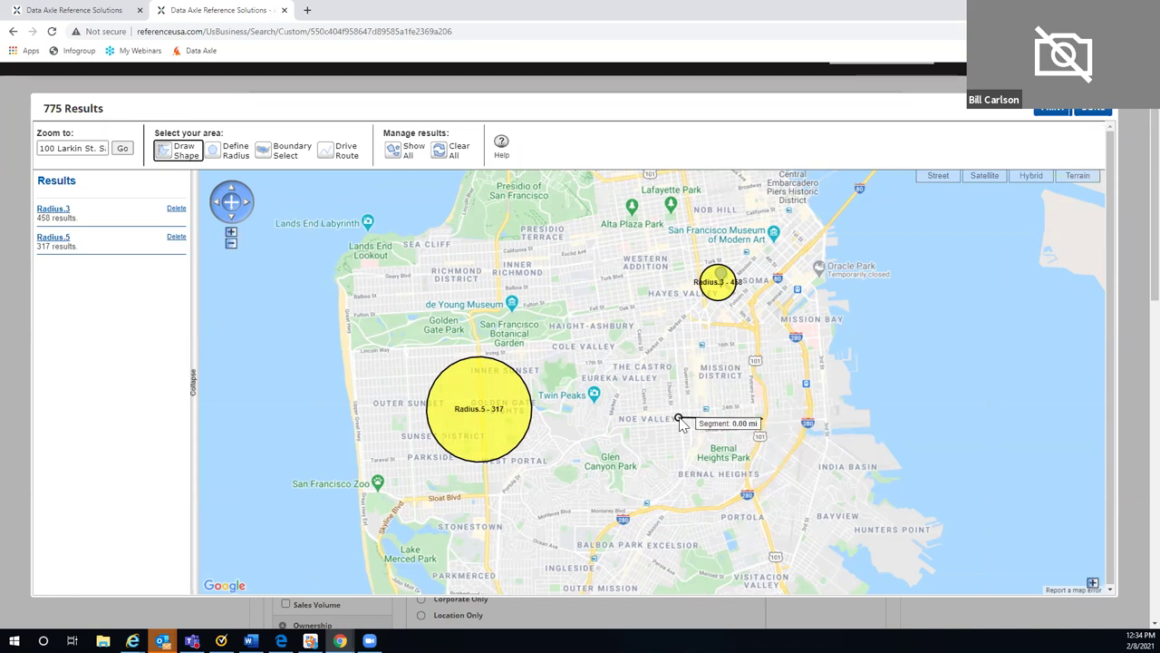
click(685, 481)
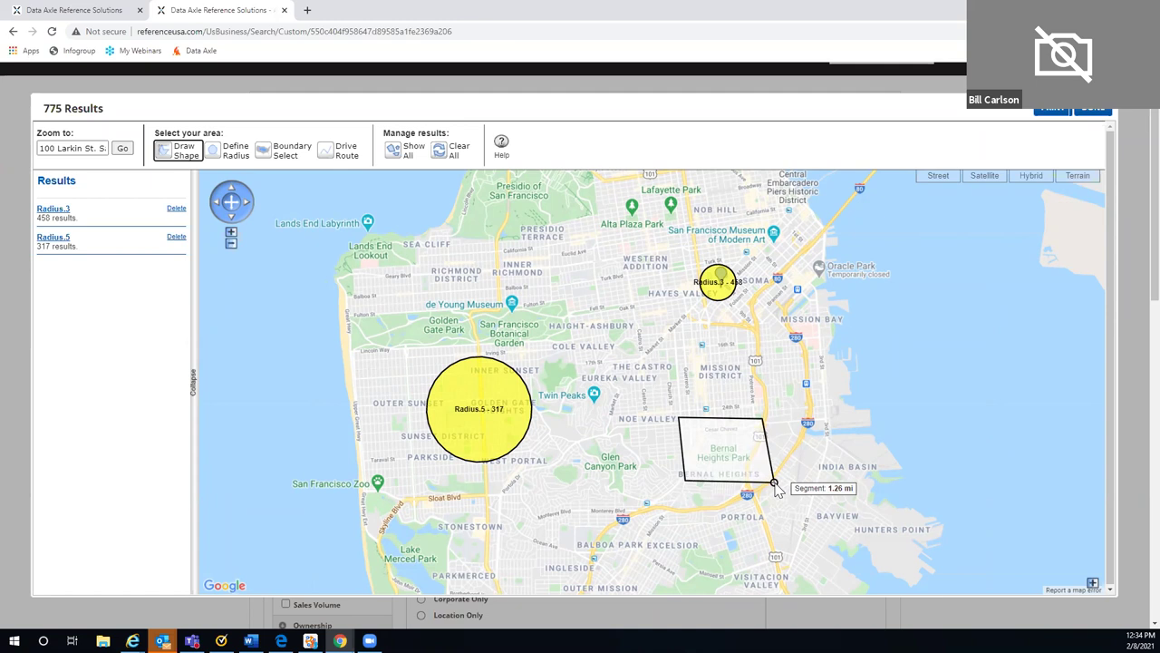
double_click(776, 483)
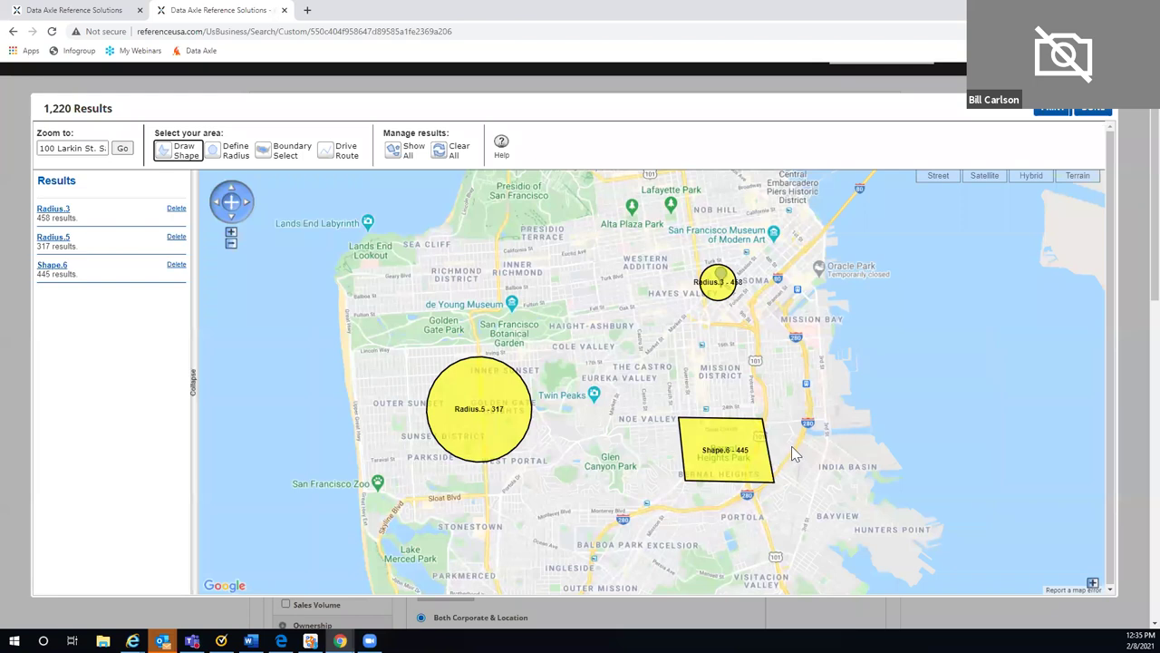
Apply the map areas to the search and open the 1 Garage Door Repair record from the results
click(1092, 116)
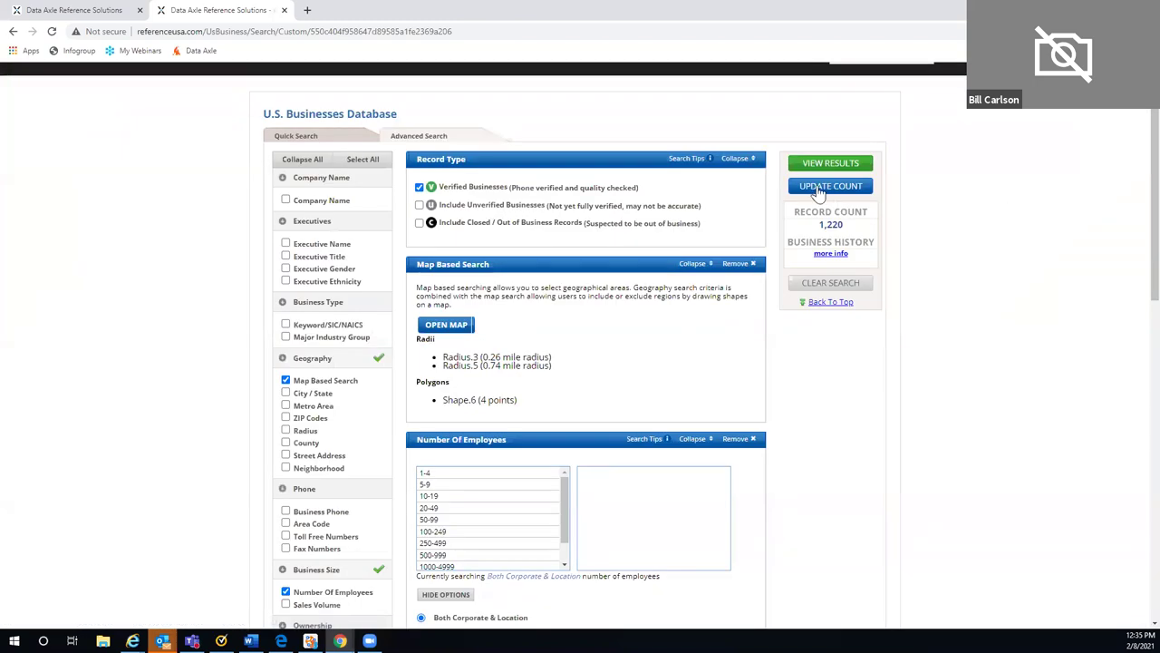
click(822, 169)
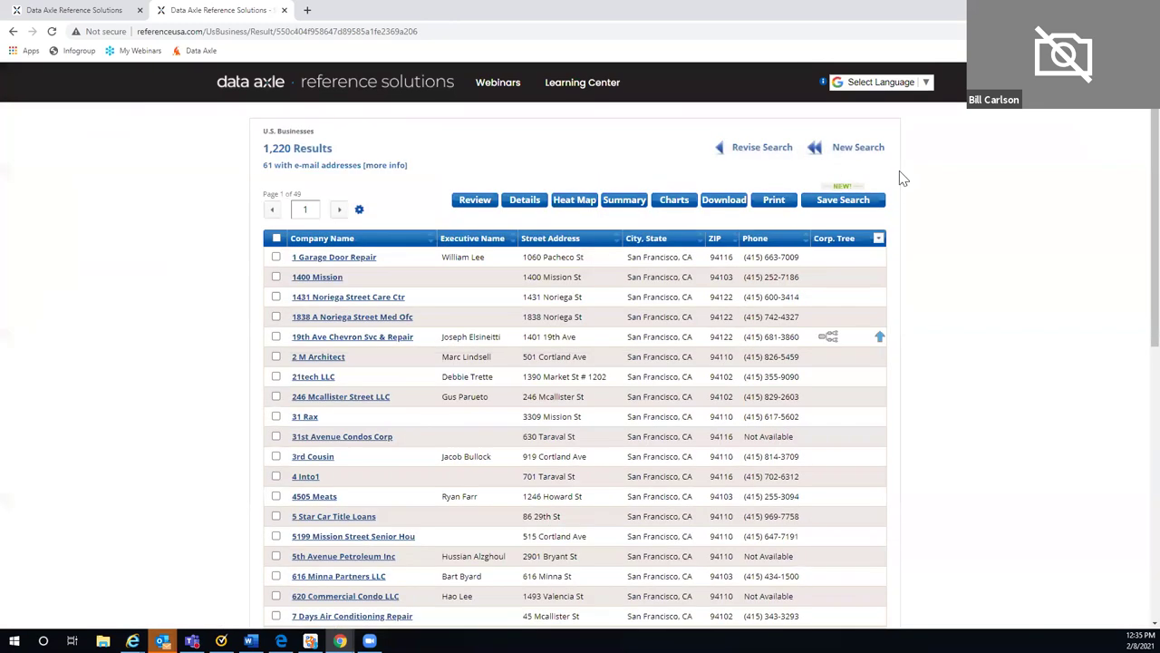
click(341, 260)
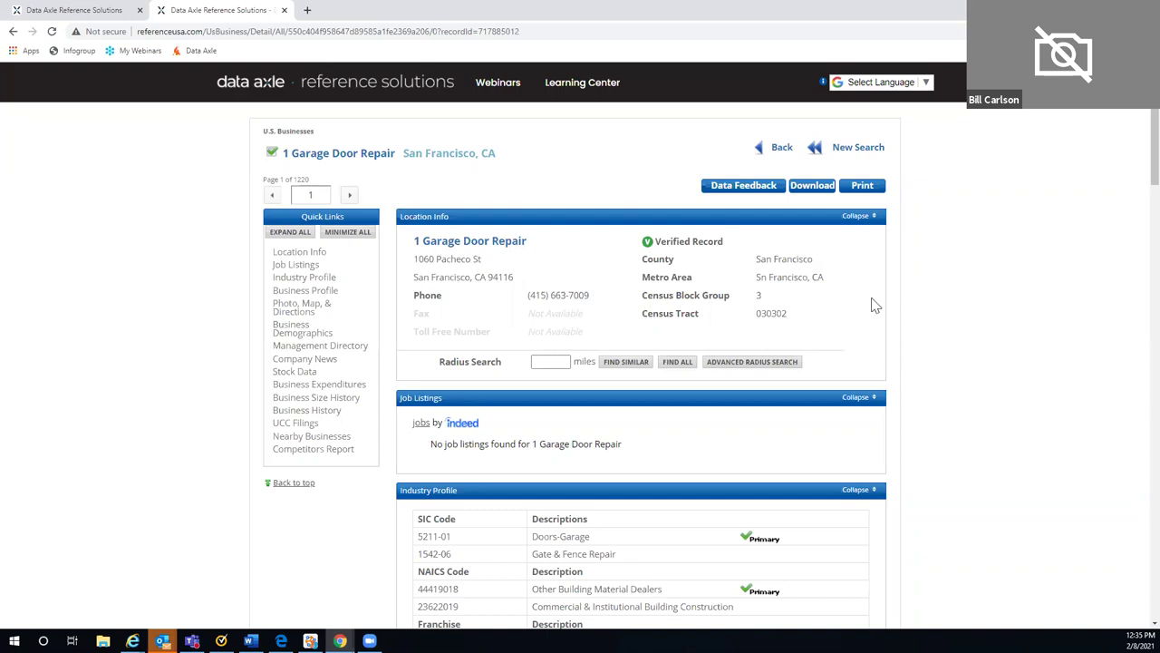
Review the record's location, industry, demographics and management sections, briefly expanding Photo, Map, & Directions
scroll(980, 248, down, 2)
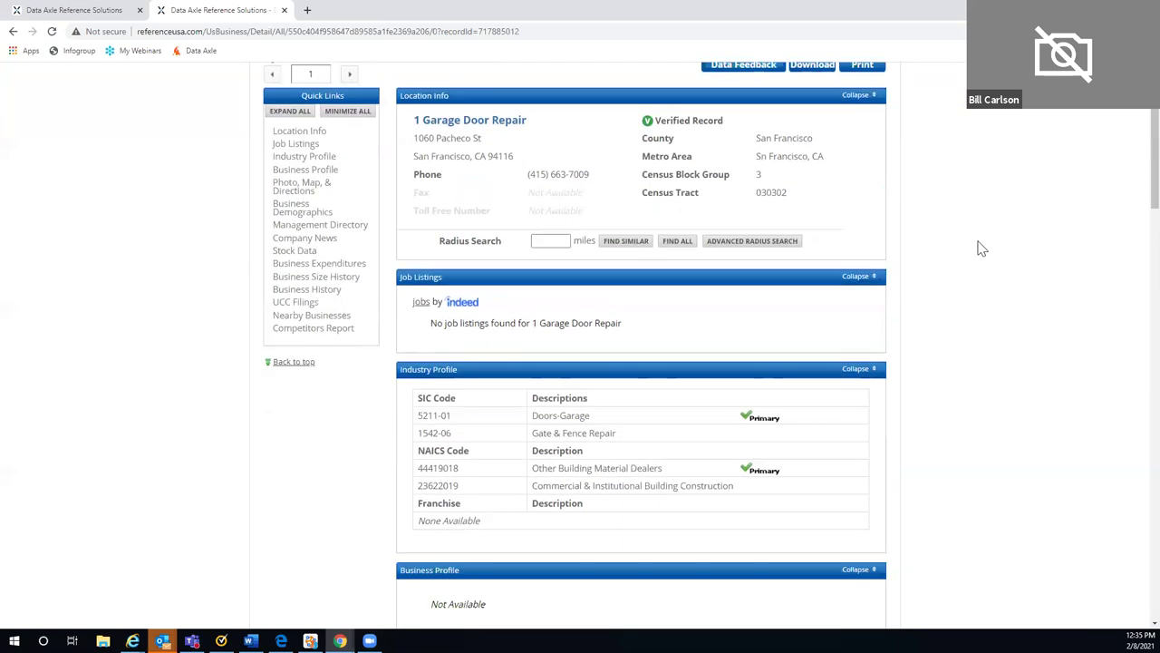
scroll(980, 248, down, 1)
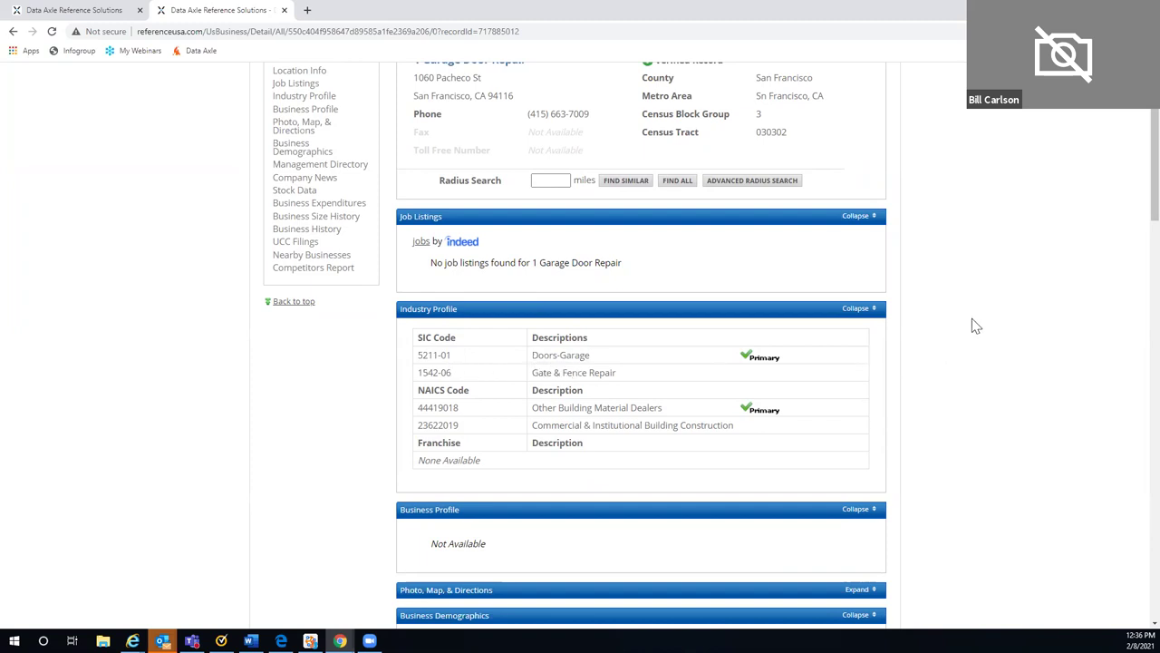
scroll(974, 326, down, 1)
scroll(975, 326, down, 2)
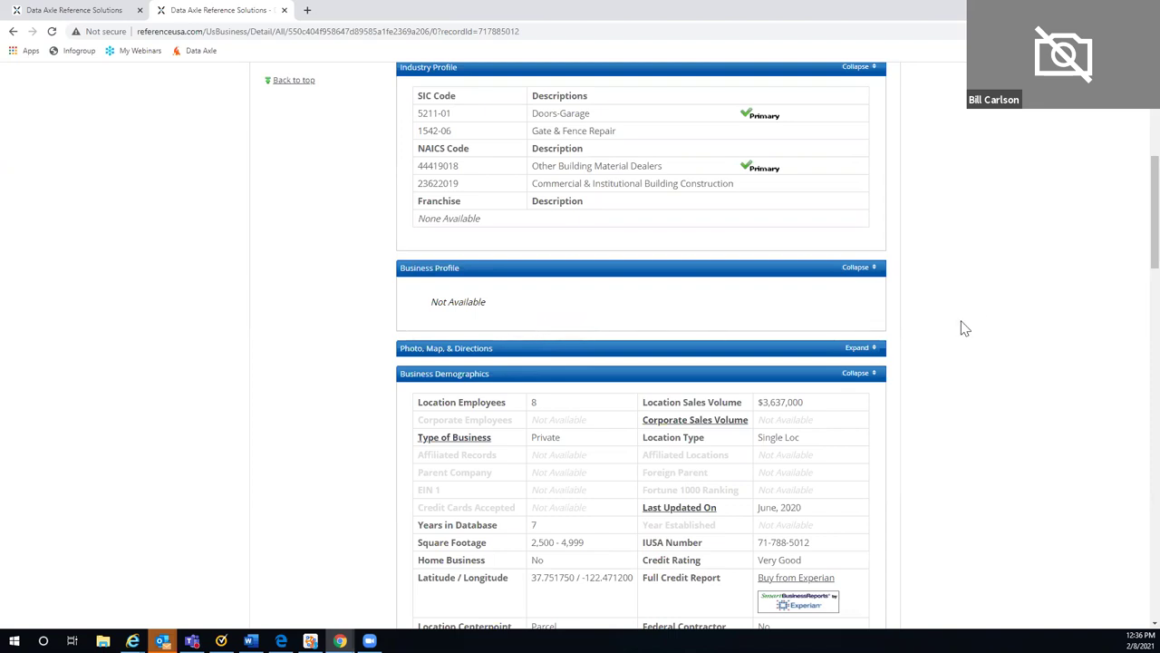
scroll(953, 323, down, 1)
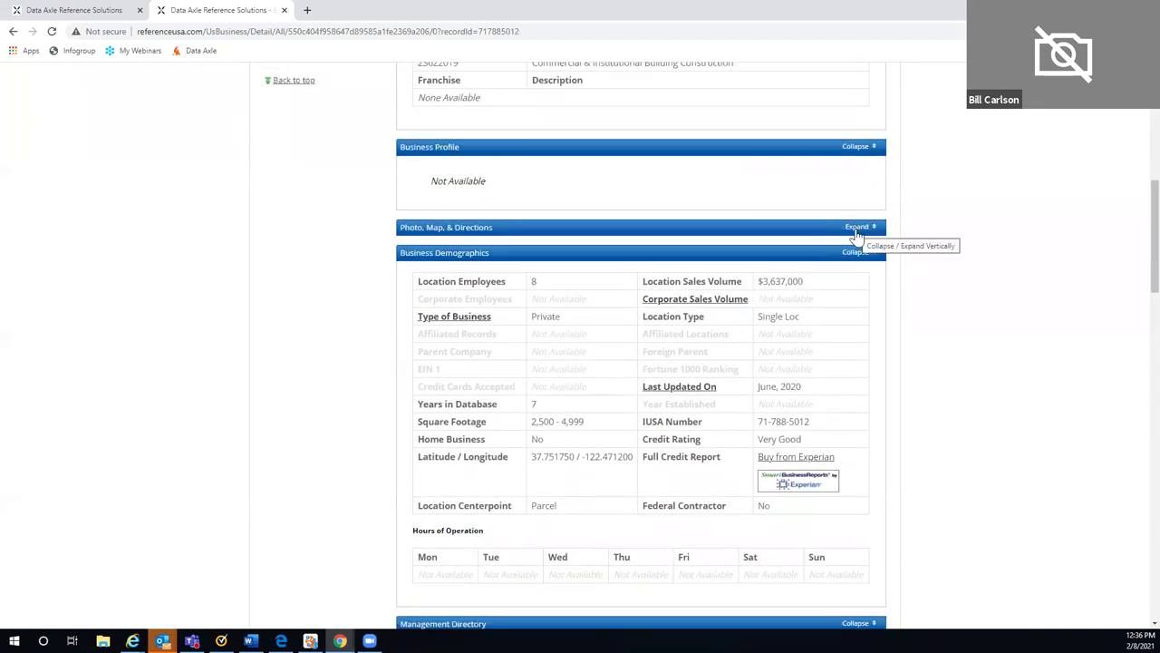
click(856, 232)
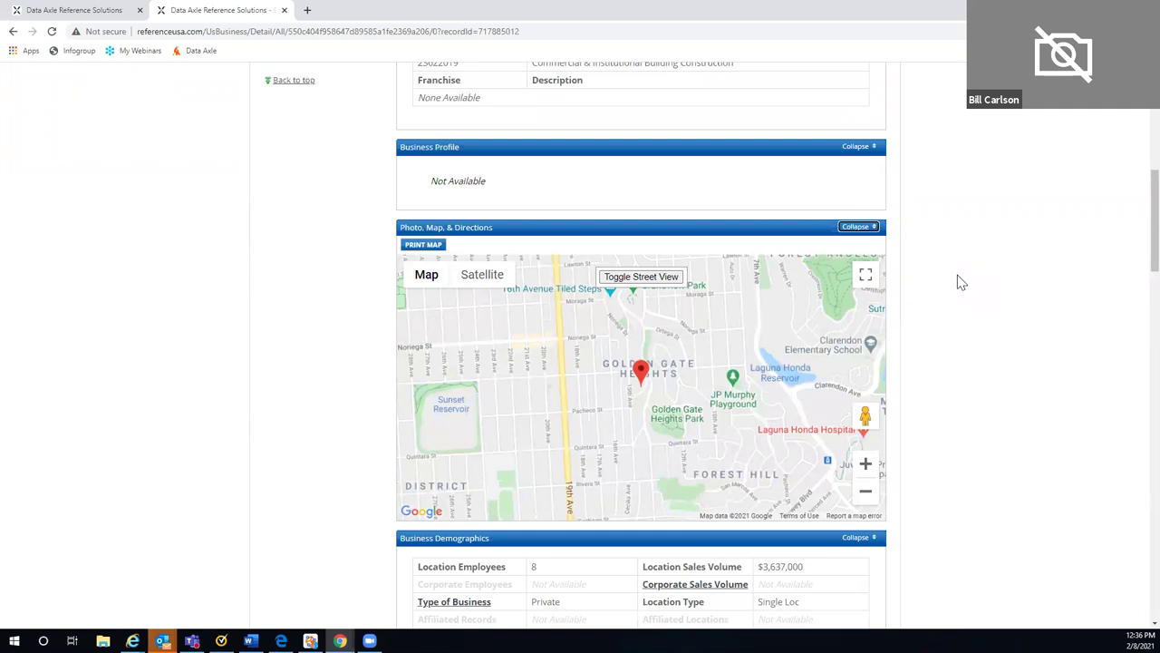
click(852, 226)
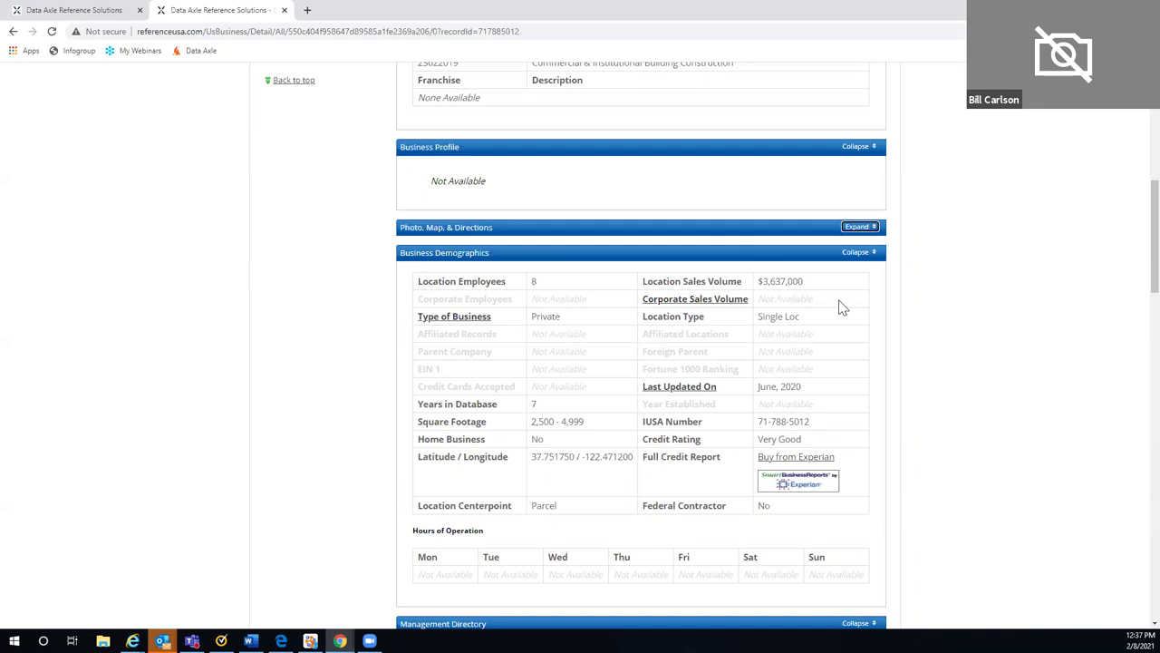
scroll(945, 292, down, 1)
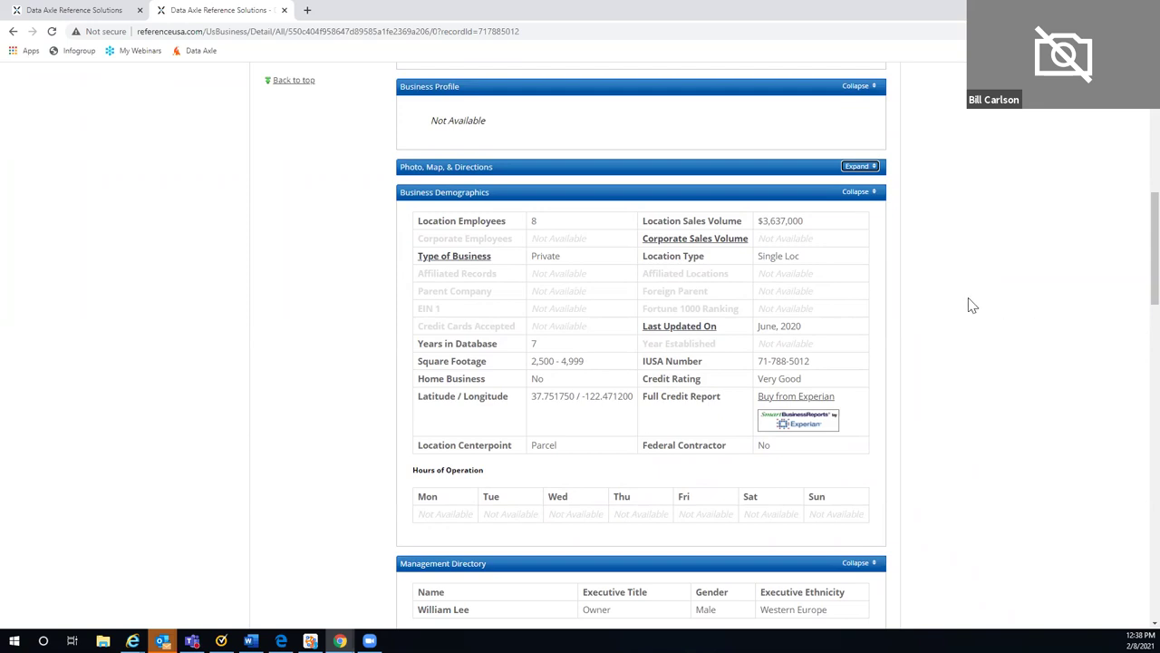
scroll(970, 304, down, 1)
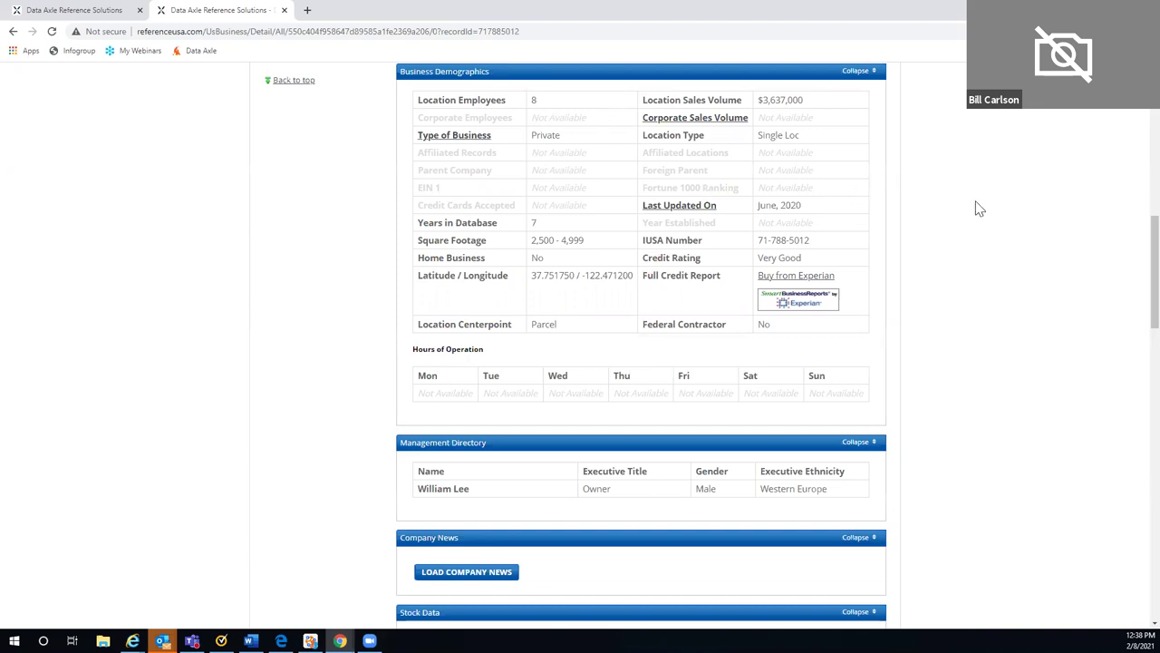
Open the data feedback form for this business and flag Number of Employees with a corrected value of 12
scroll(974, 202, up, 3)
scroll(974, 201, up, 6)
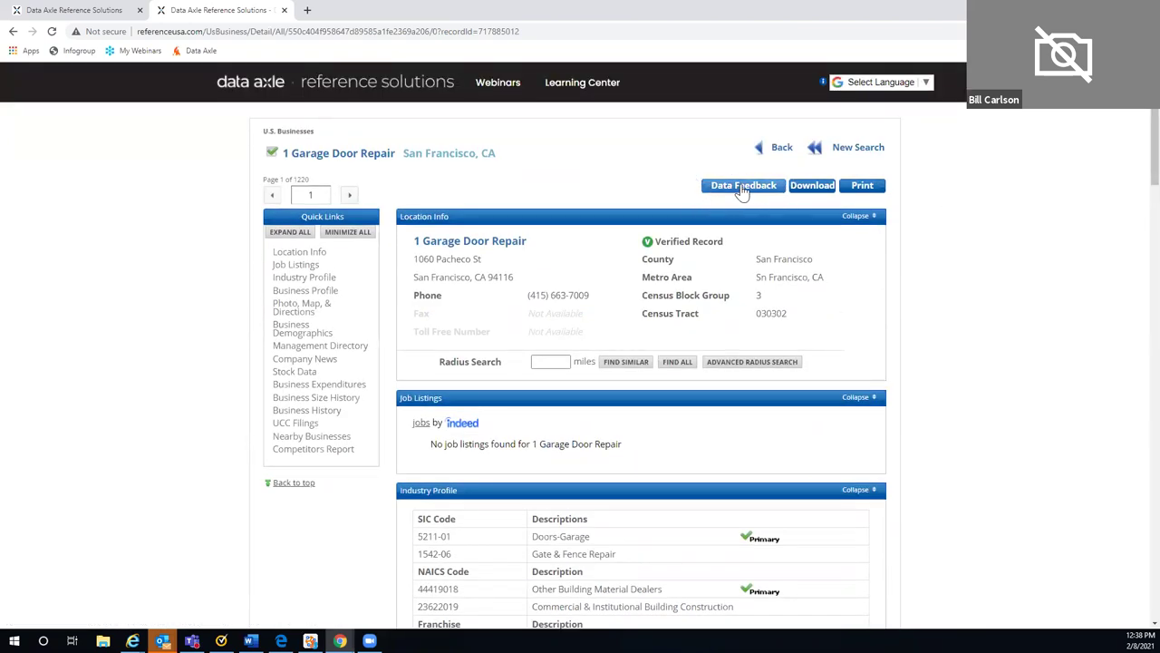
click(742, 189)
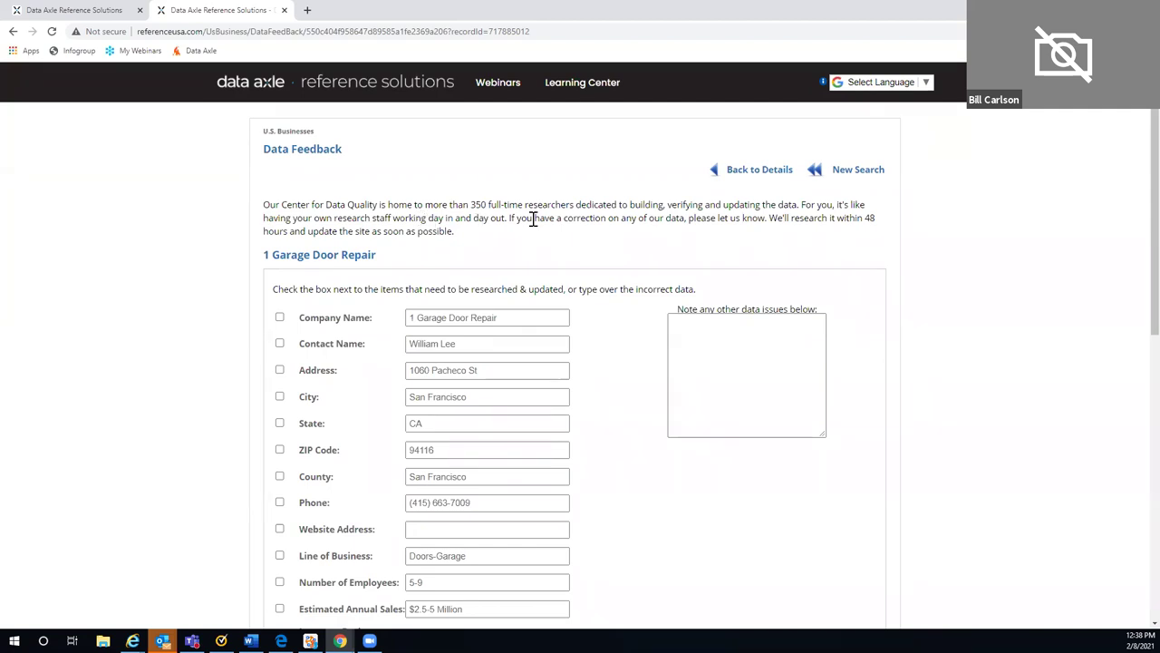
scroll(467, 258, down, 1)
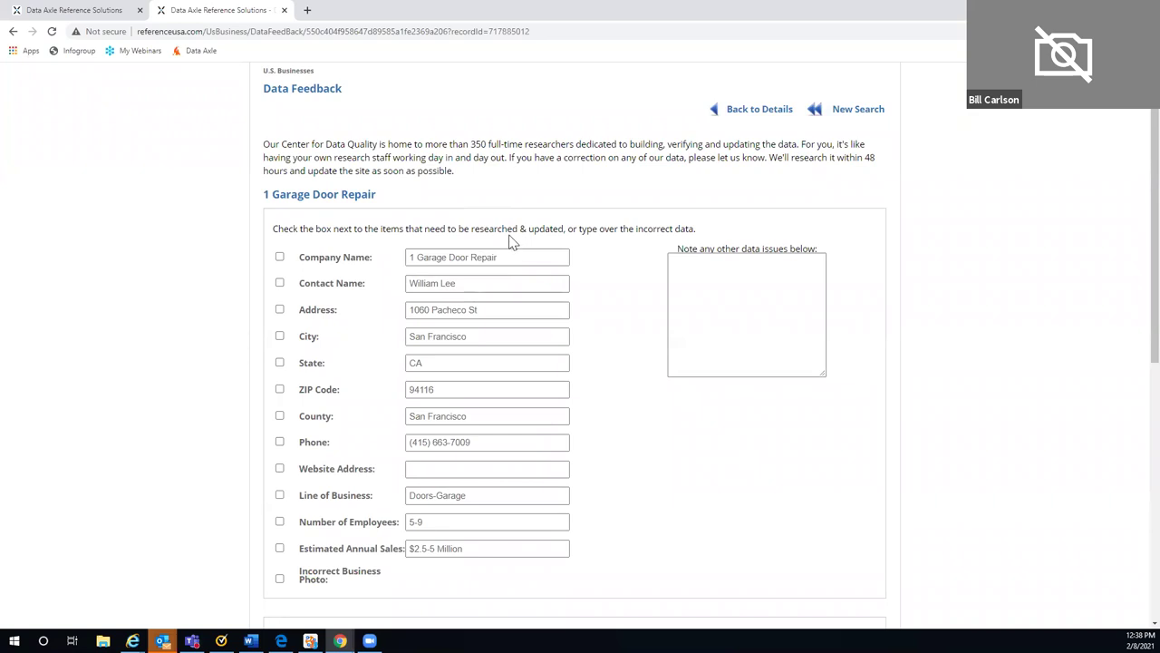
scroll(510, 234, down, 3)
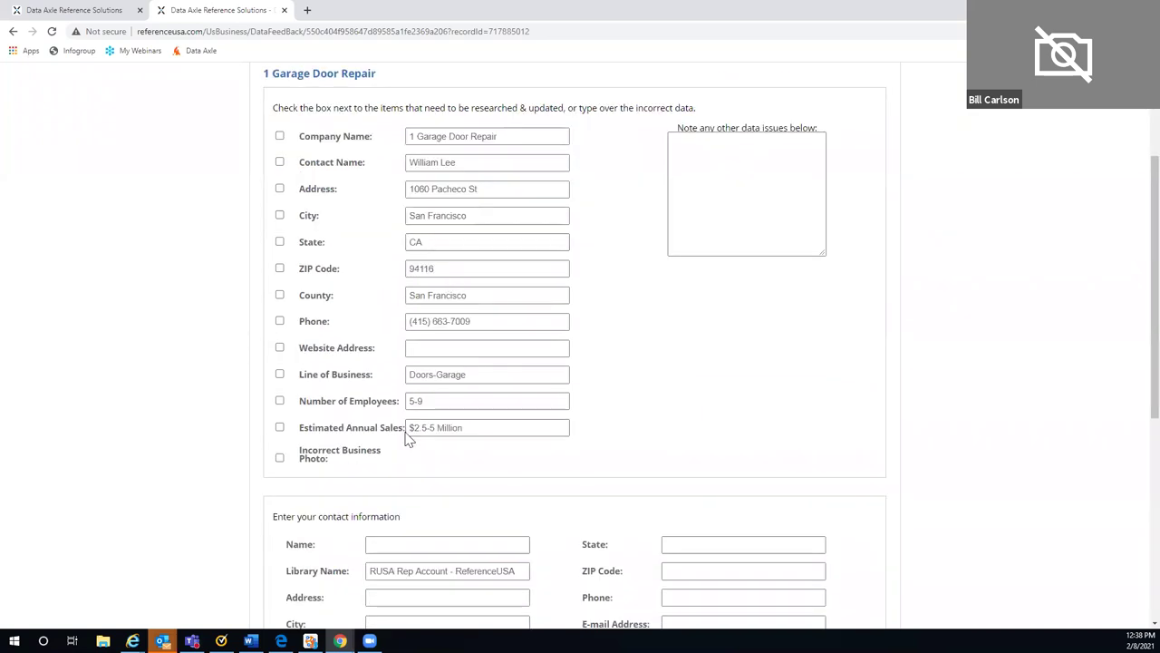
click(279, 402)
drag(446, 401, 397, 401)
text(12)
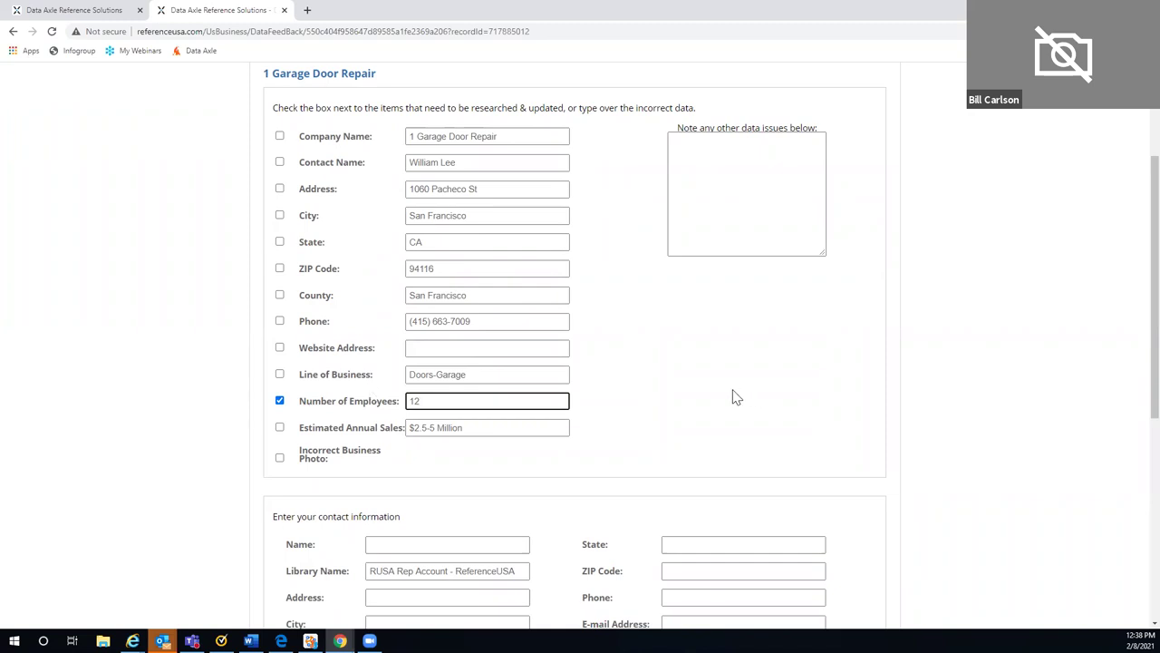
Check the contact information part of the feedback form and return to the business details without submitting
scroll(578, 456, down, 2)
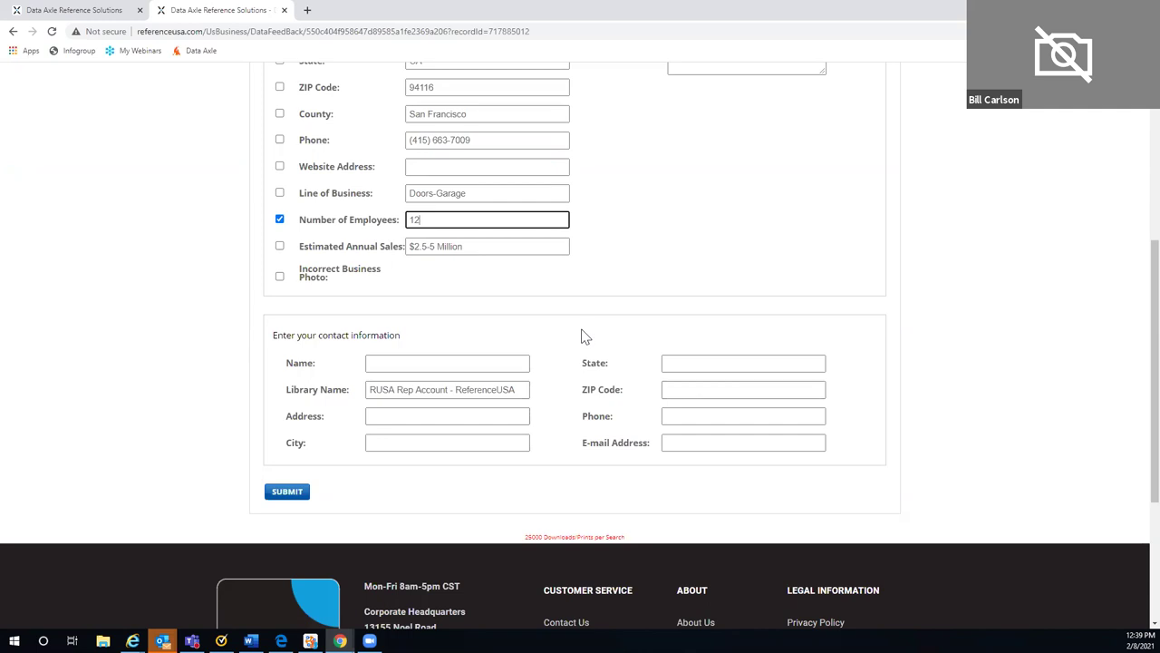
scroll(583, 335, up, 2)
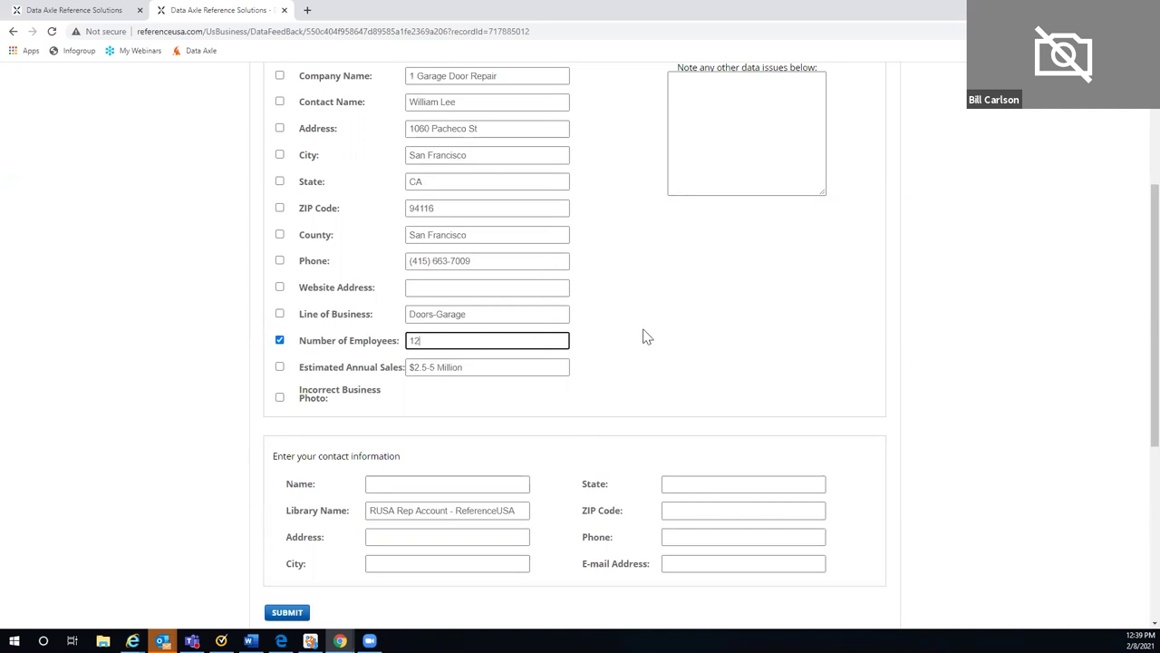
scroll(648, 337, up, 3)
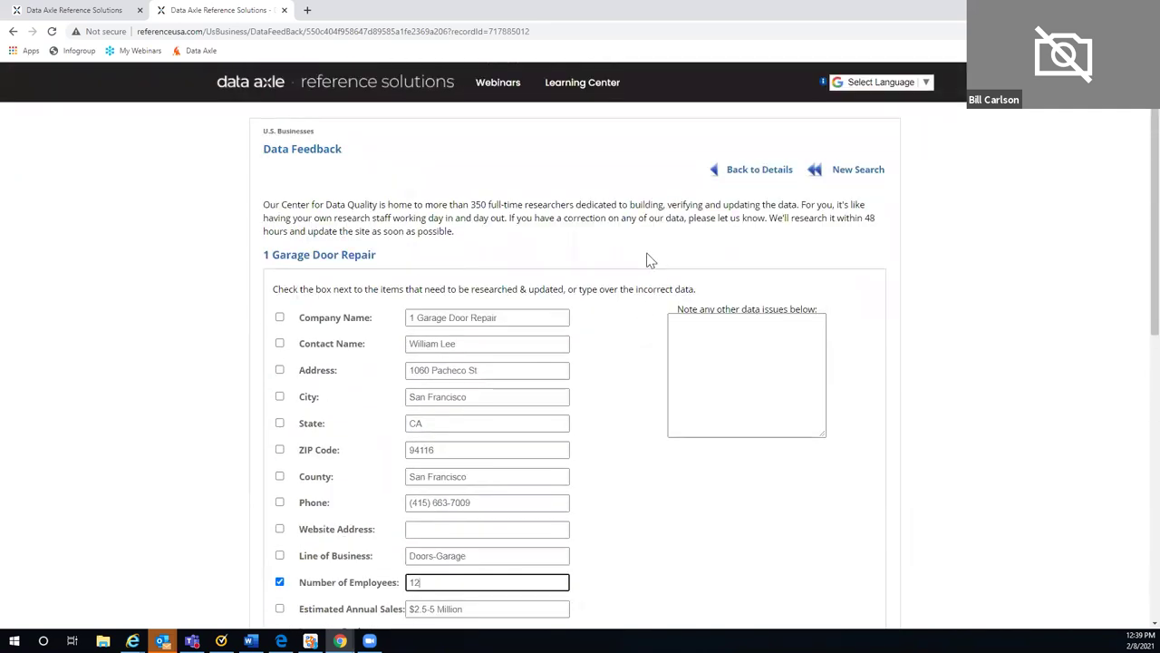
click(745, 177)
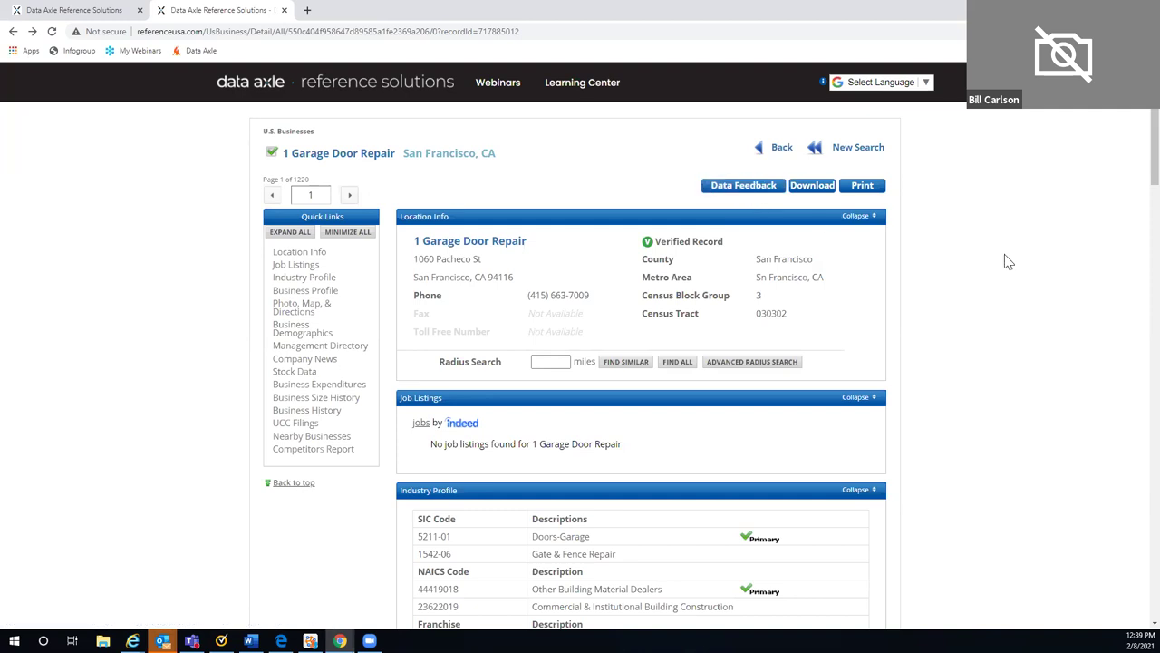
Examine the record's demographics, management, stock data, expenditures and sales history, and expand its UCC Filings section
scroll(1009, 262, down, 5)
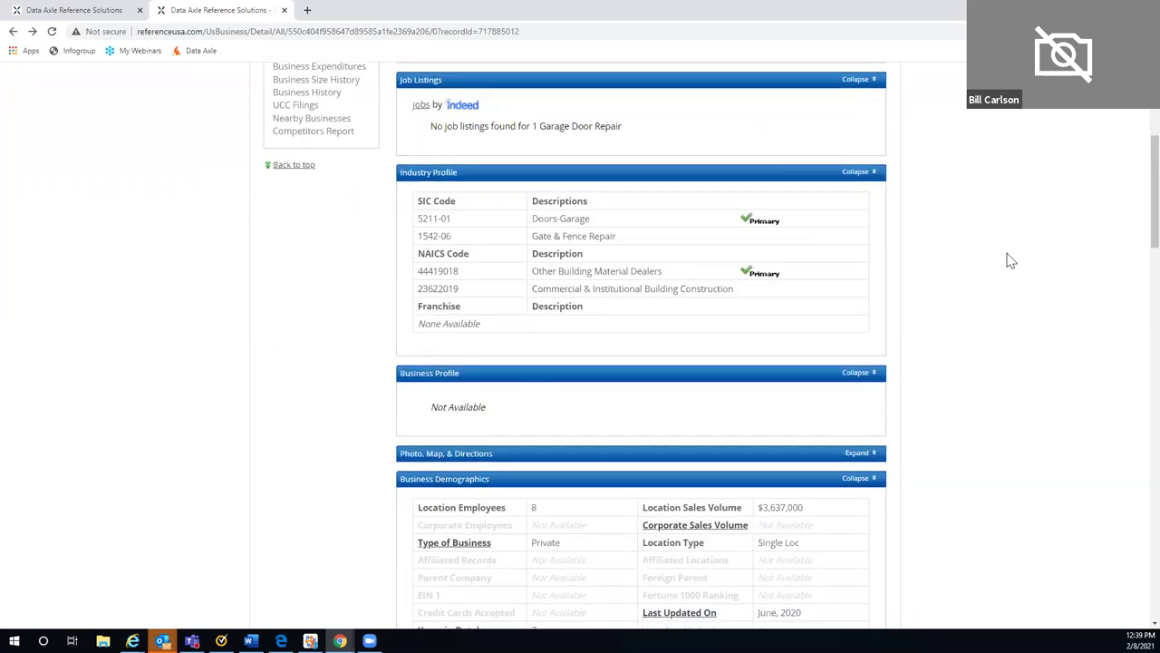
scroll(1011, 261, down, 1)
scroll(1012, 262, down, 1)
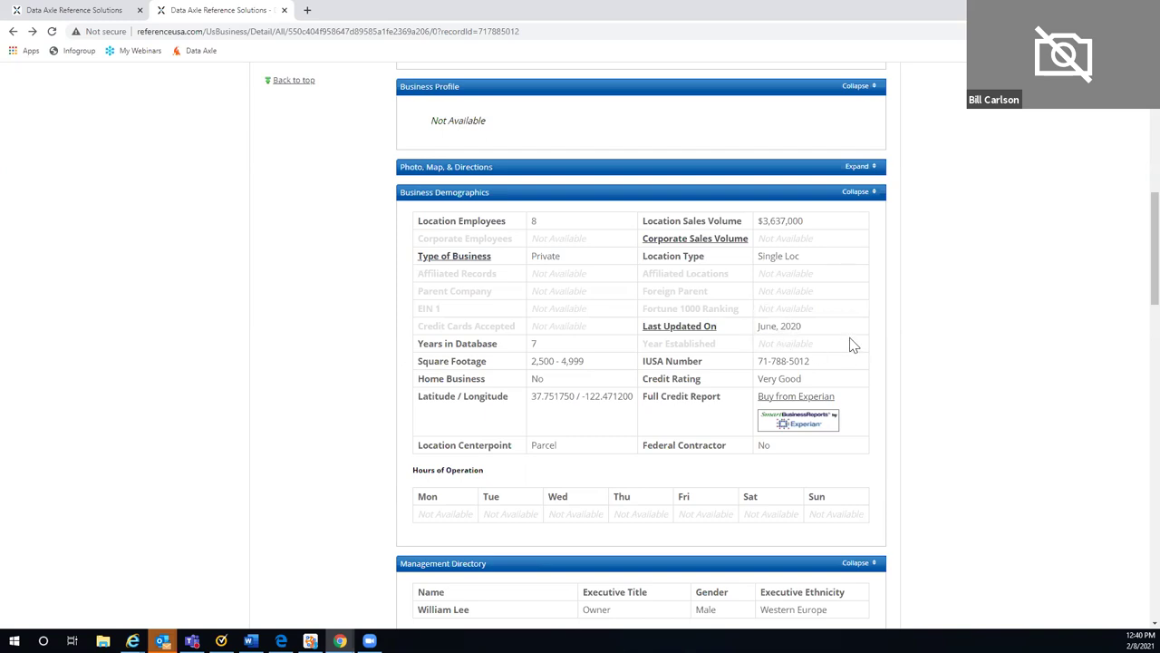
scroll(948, 322, down, 3)
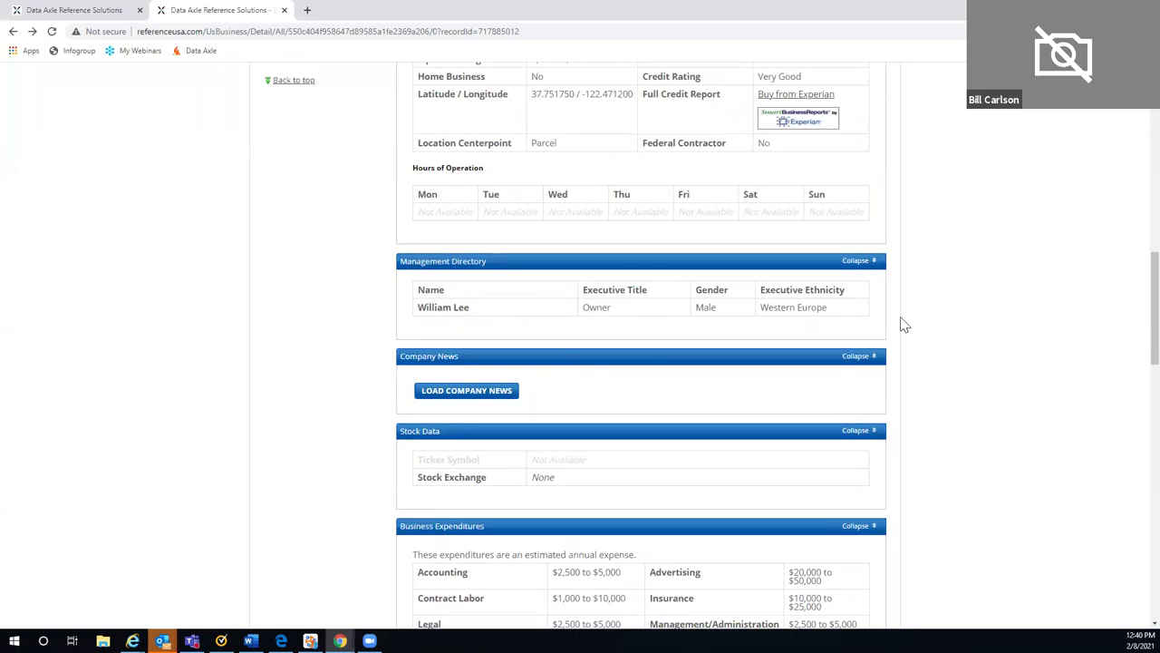
scroll(948, 319, down, 1)
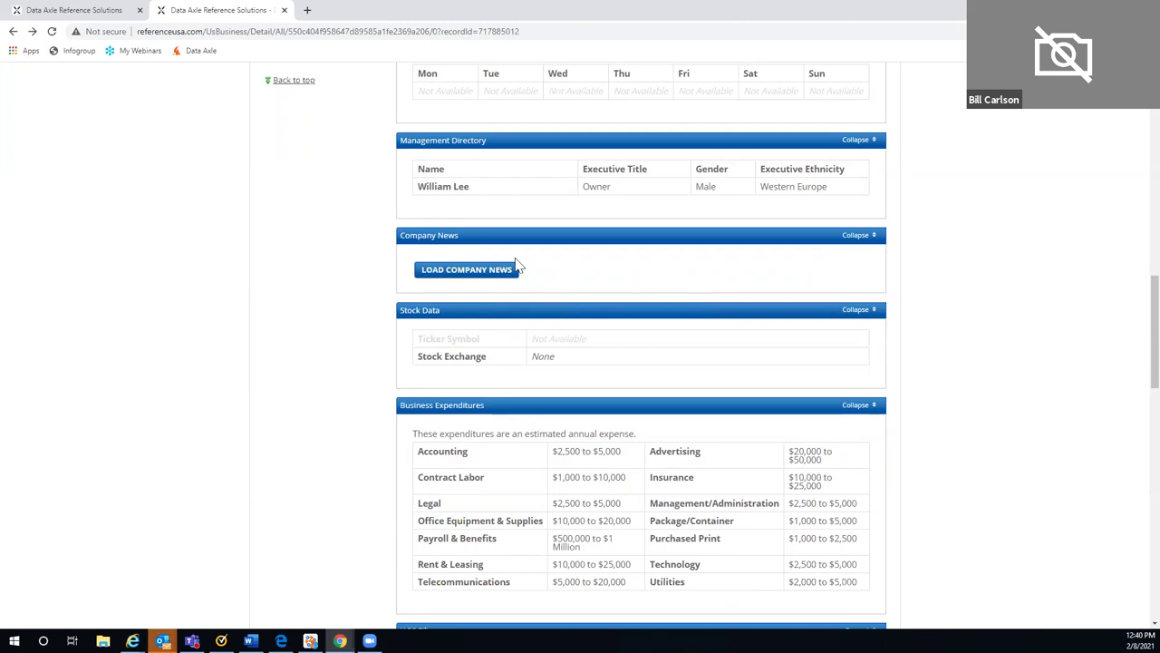
scroll(906, 279, down, 2)
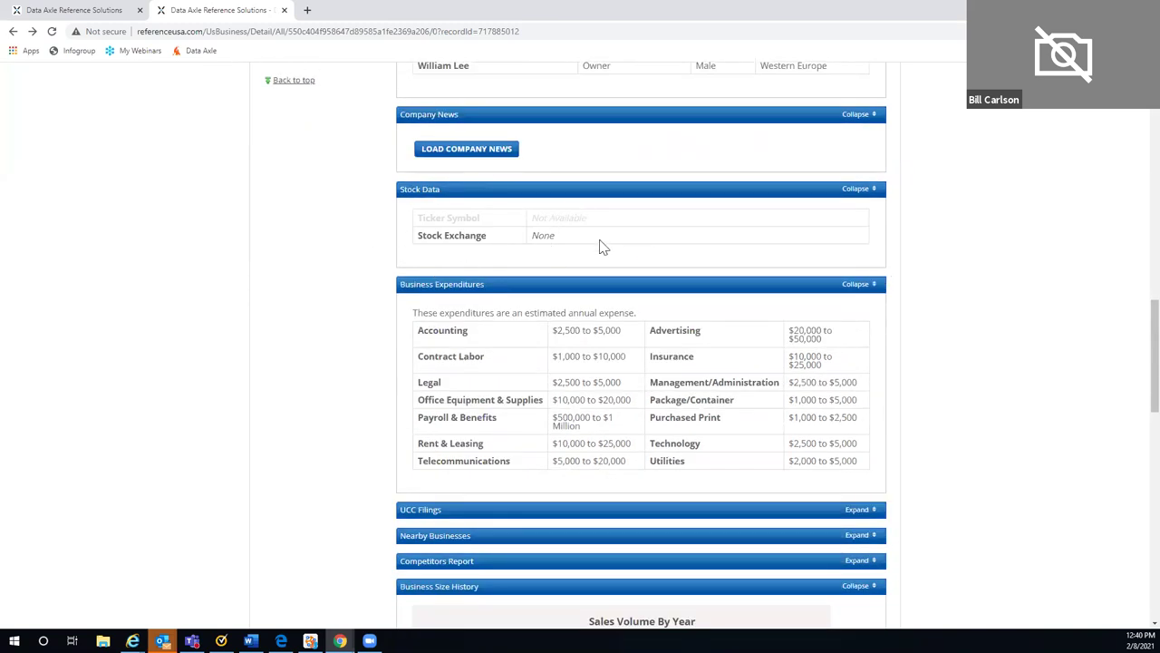
scroll(936, 319, down, 2)
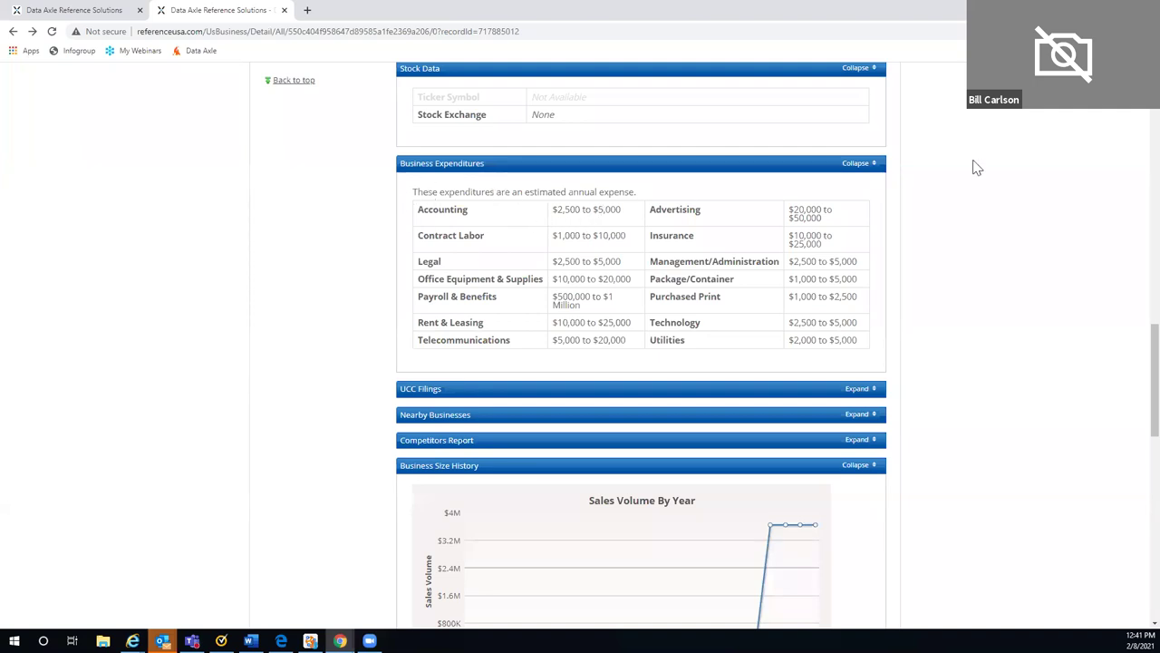
scroll(1043, 167, down, 1)
scroll(1044, 166, down, 1)
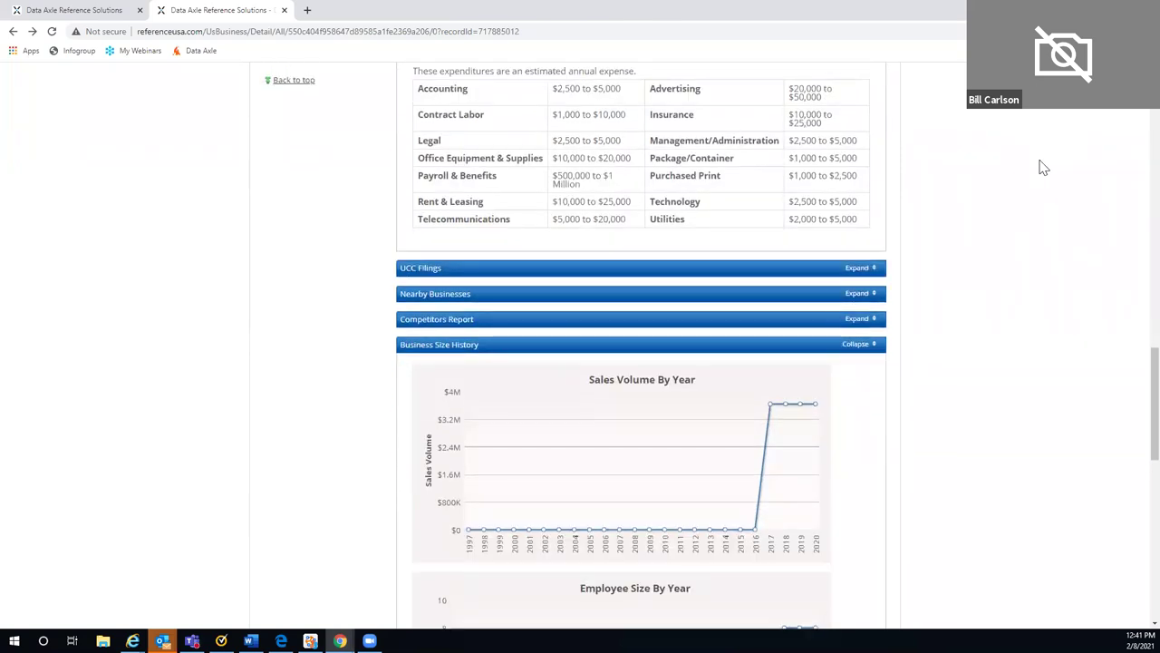
click(856, 269)
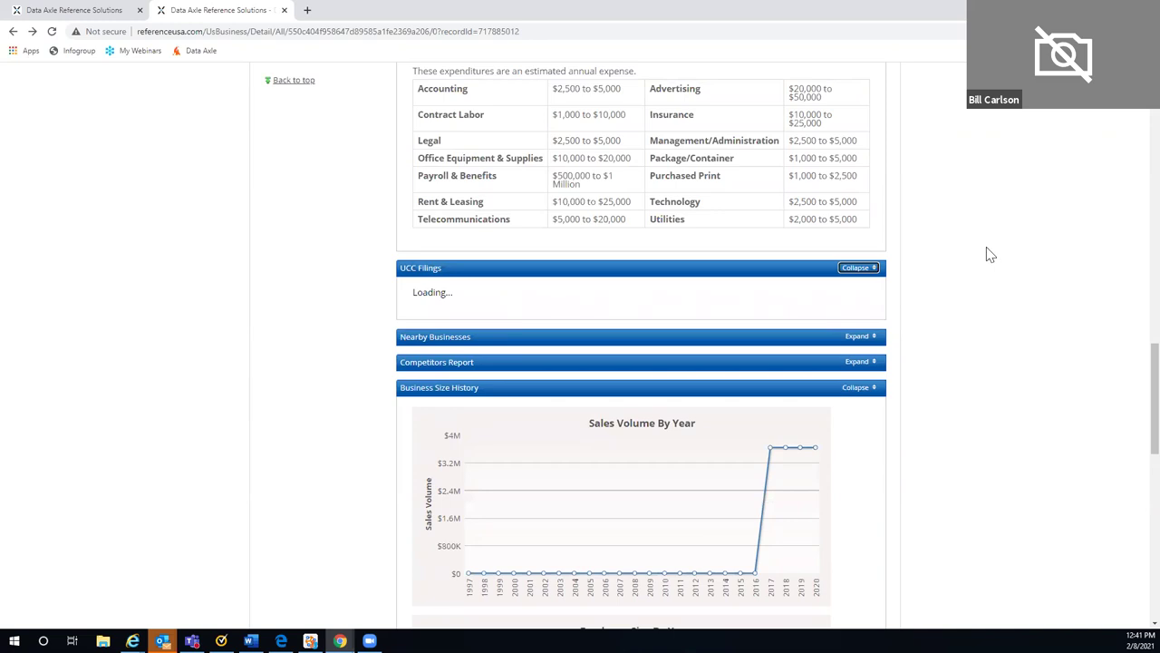
Read the record's UCC Filings section, then expand and examine its Nearby Businesses and Competitors Report sections
scroll(990, 255, down, 1)
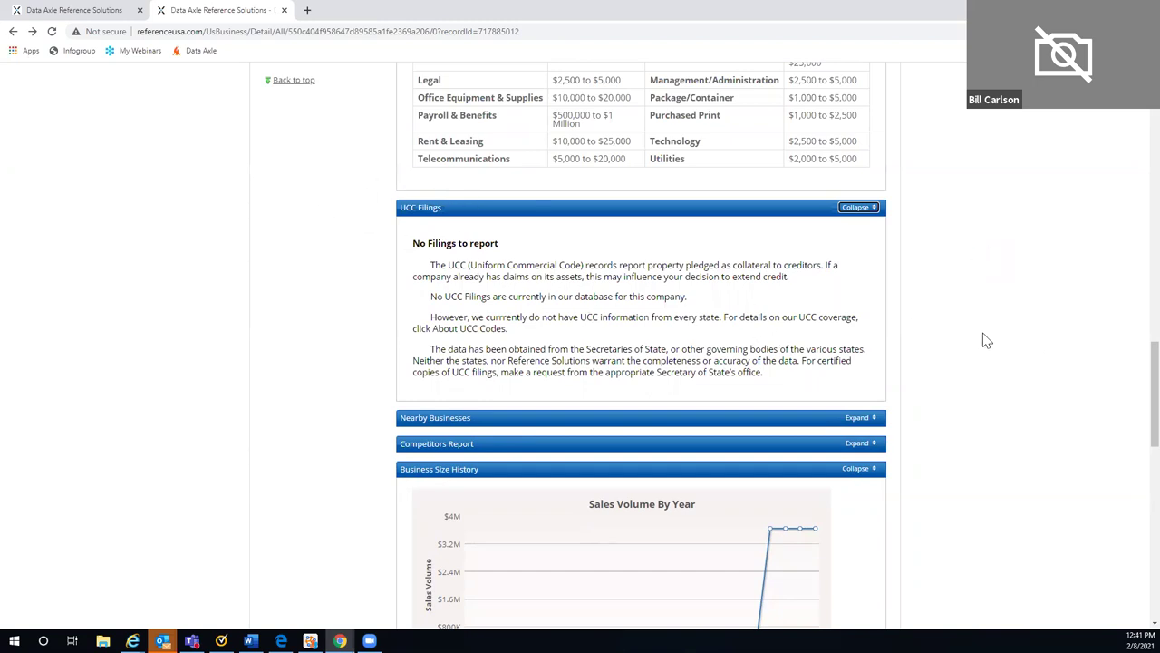
scroll(987, 341, down, 1)
click(856, 357)
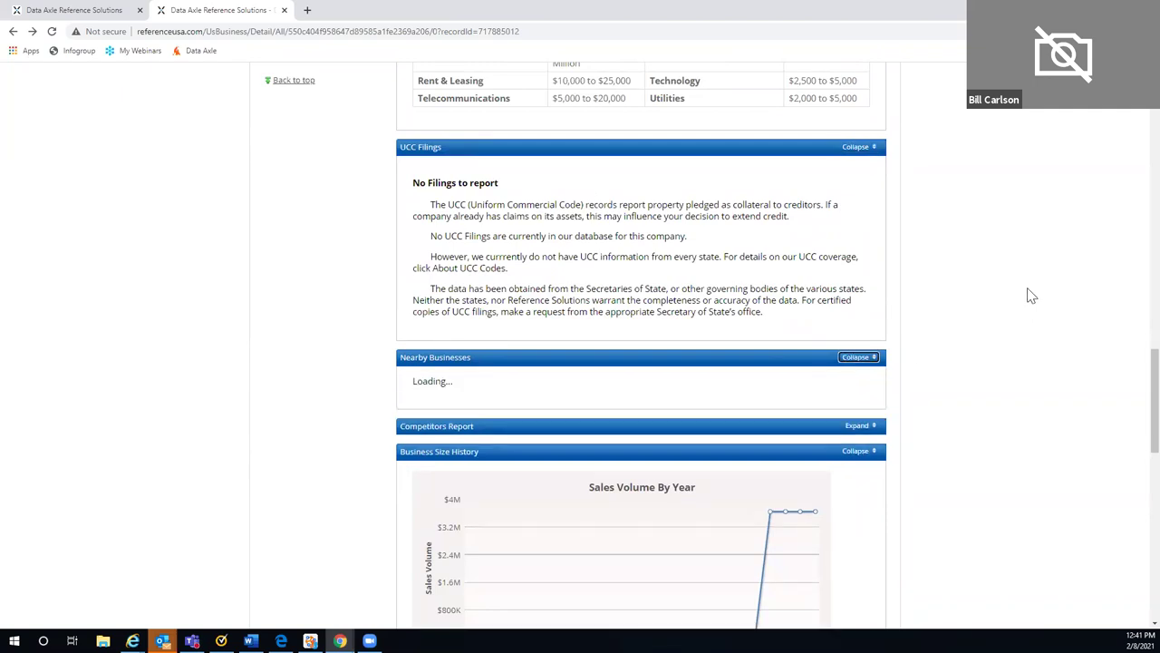
scroll(1030, 264, down, 3)
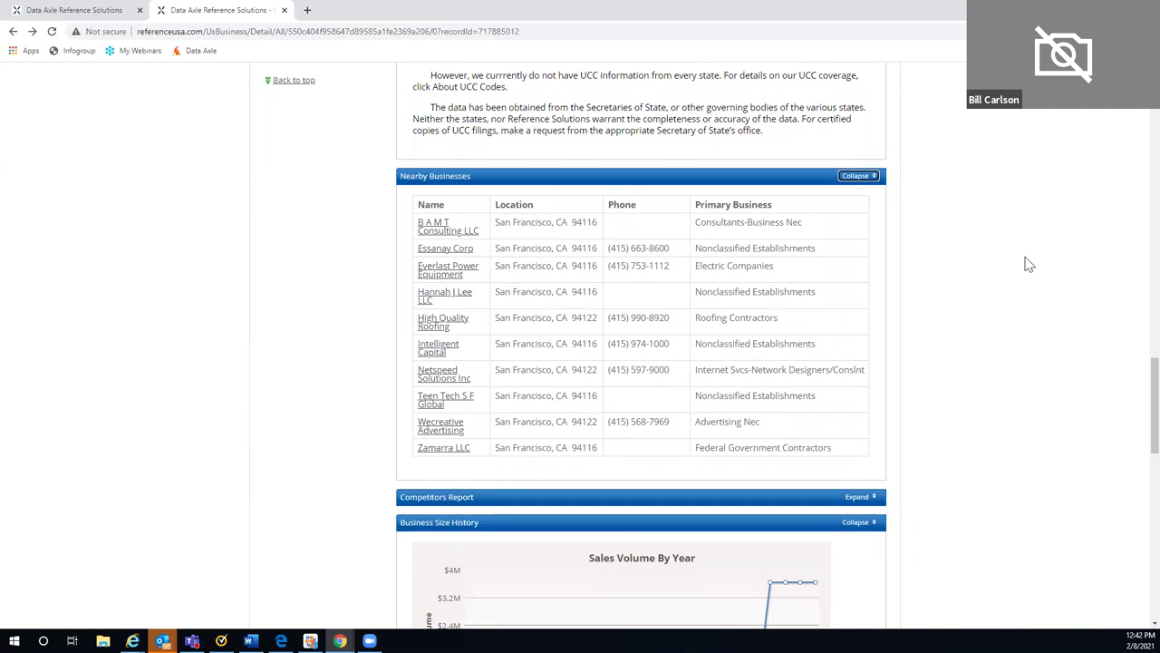
scroll(998, 281, down, 2)
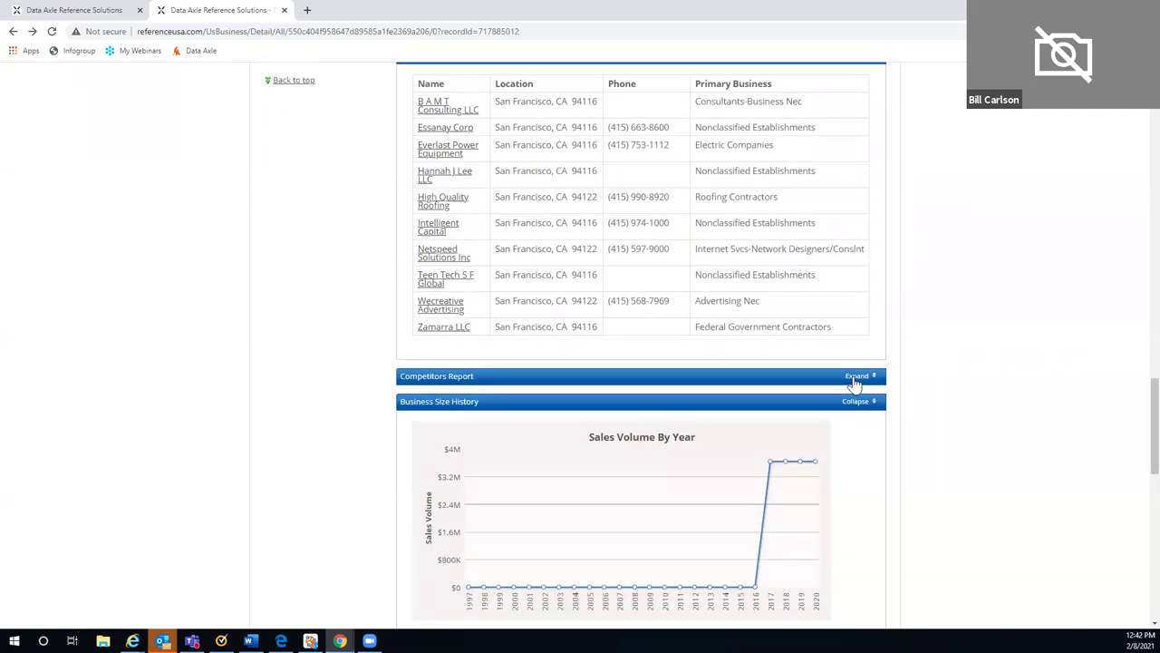
click(856, 375)
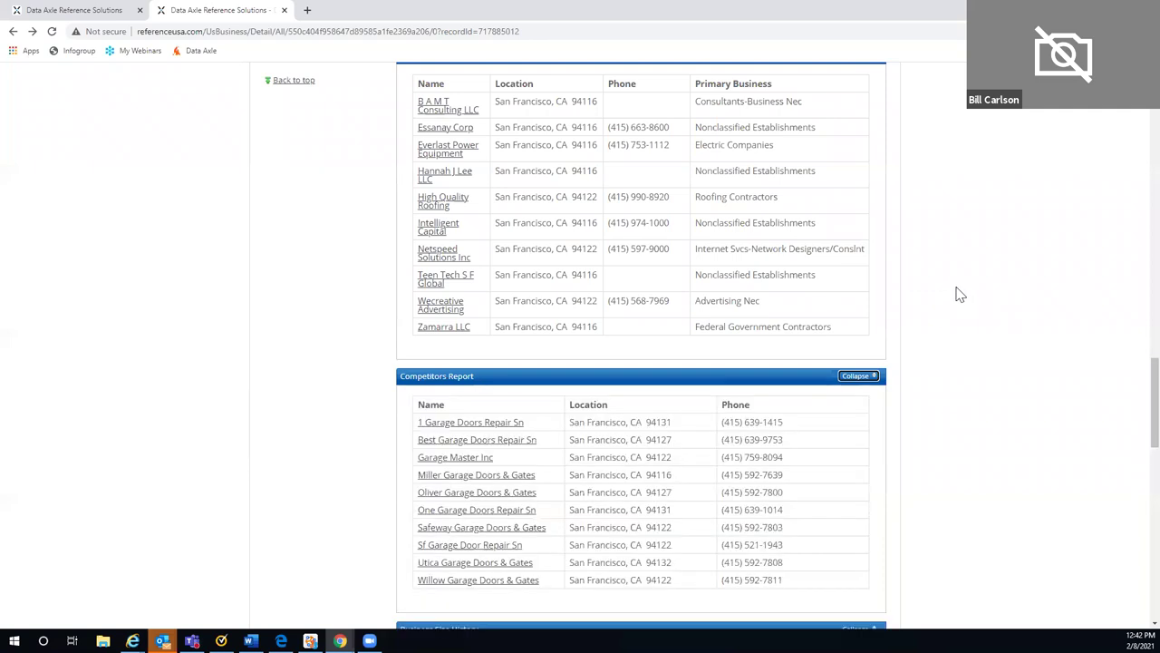
scroll(961, 291, down, 1)
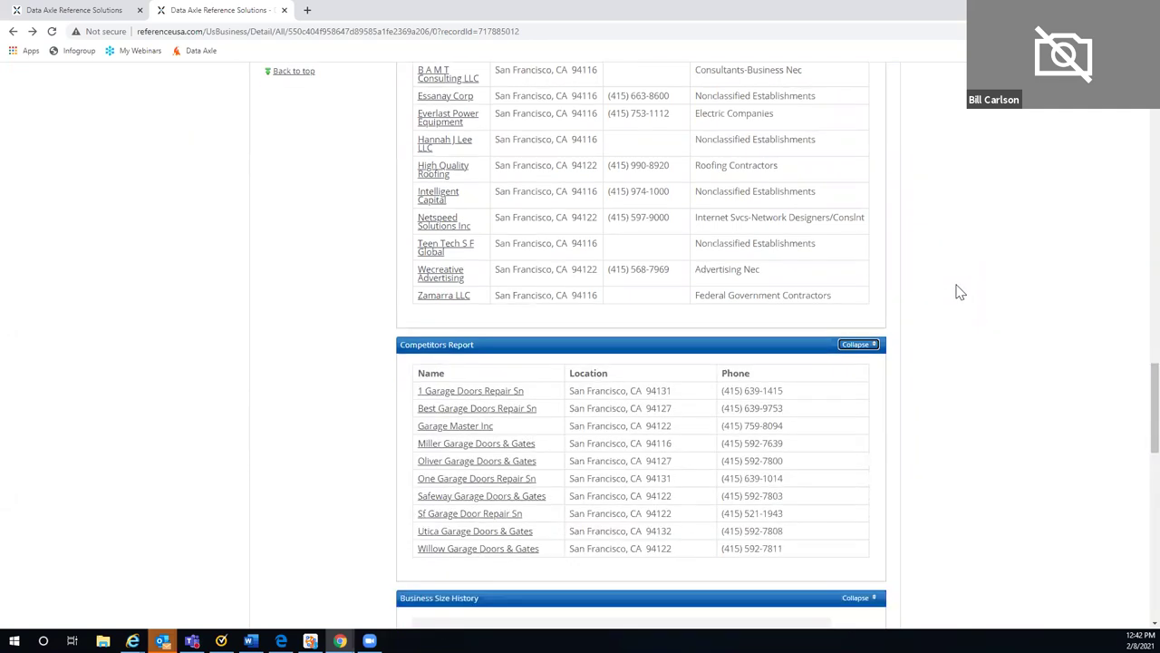
Review the whole business record again, from Industry Profile and Business Demographics down to the Competitors Report and Business Size History charts
scroll(960, 292, up, 6)
scroll(960, 292, up, 10)
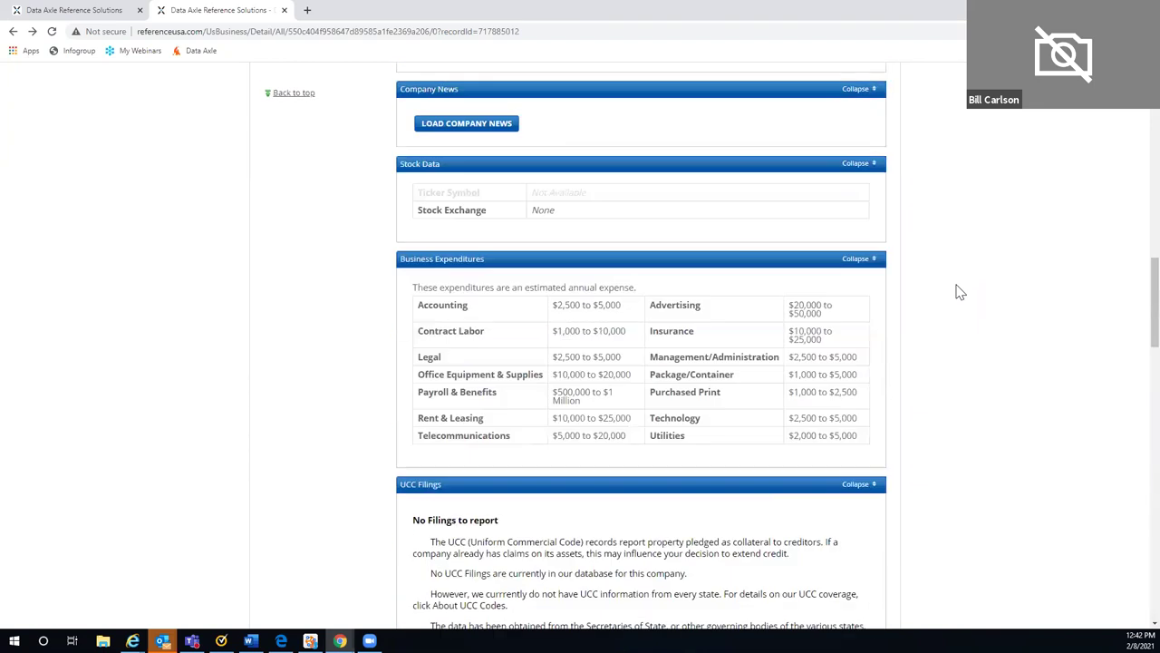
scroll(960, 292, up, 2)
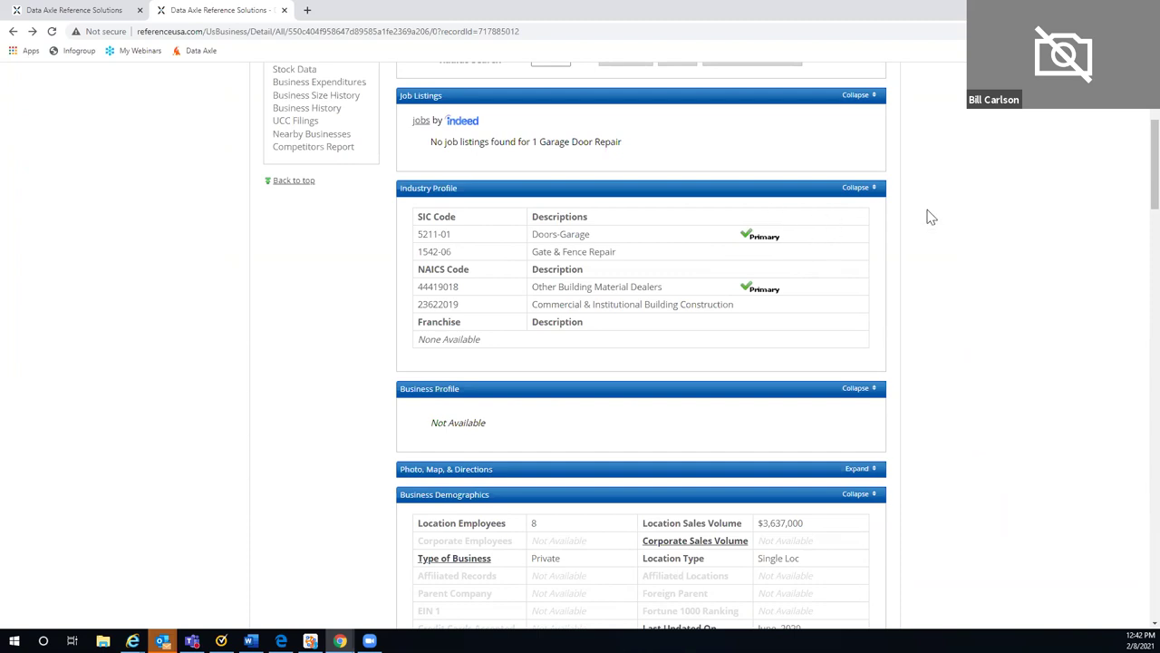
scroll(931, 216, down, 5)
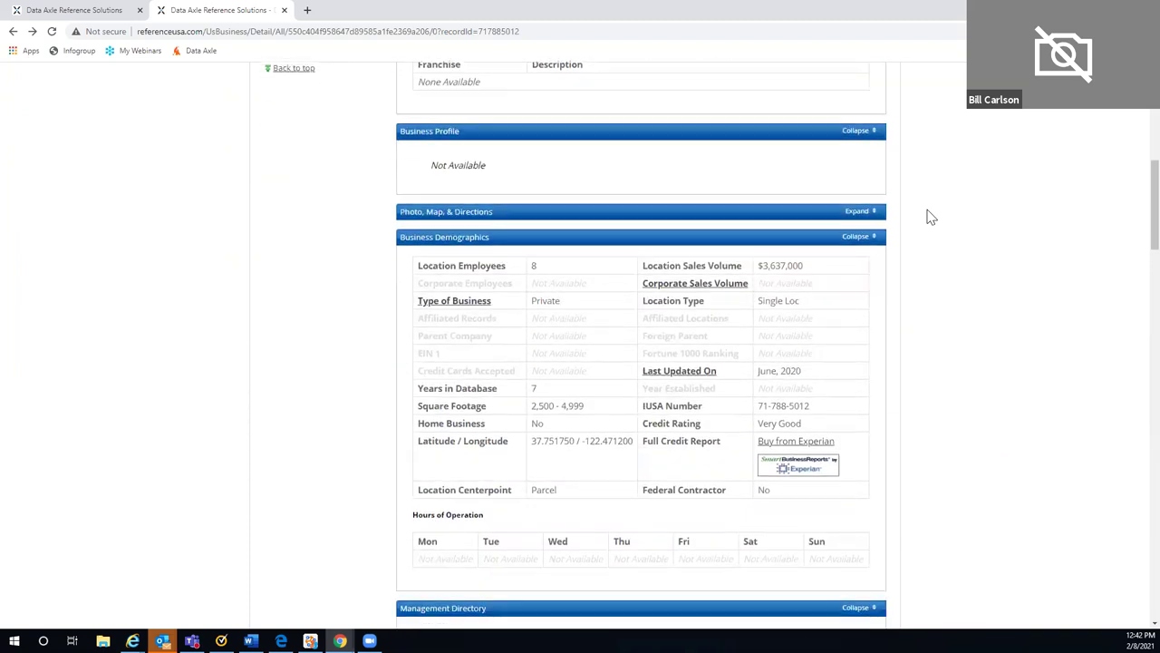
scroll(932, 217, down, 10)
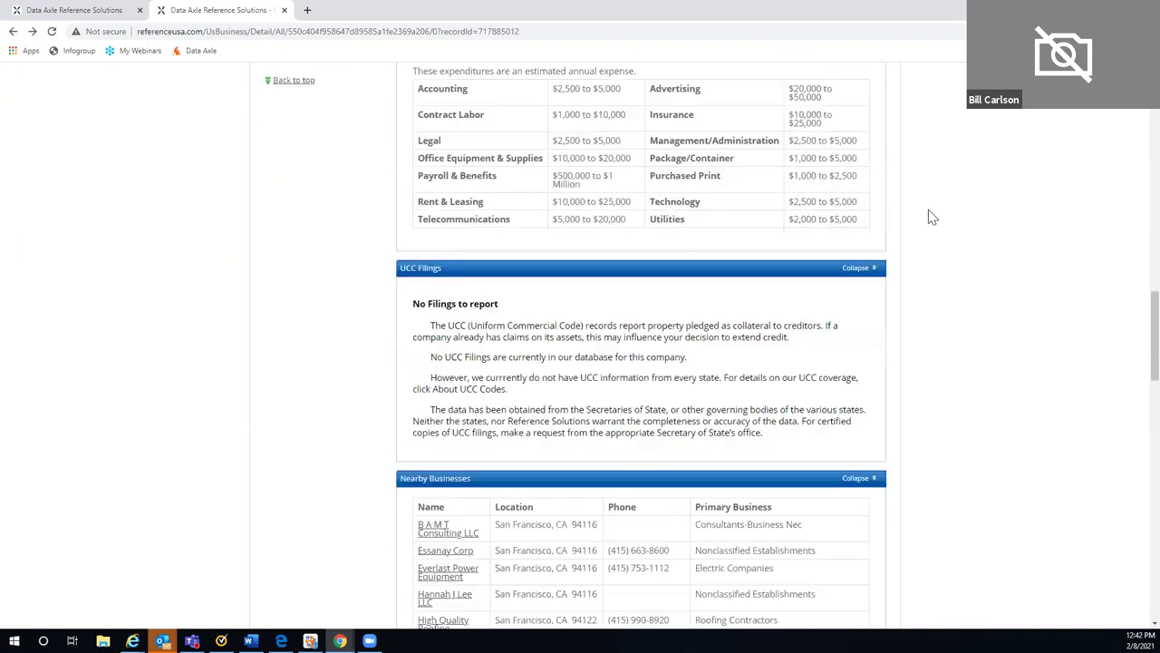
scroll(931, 217, down, 4)
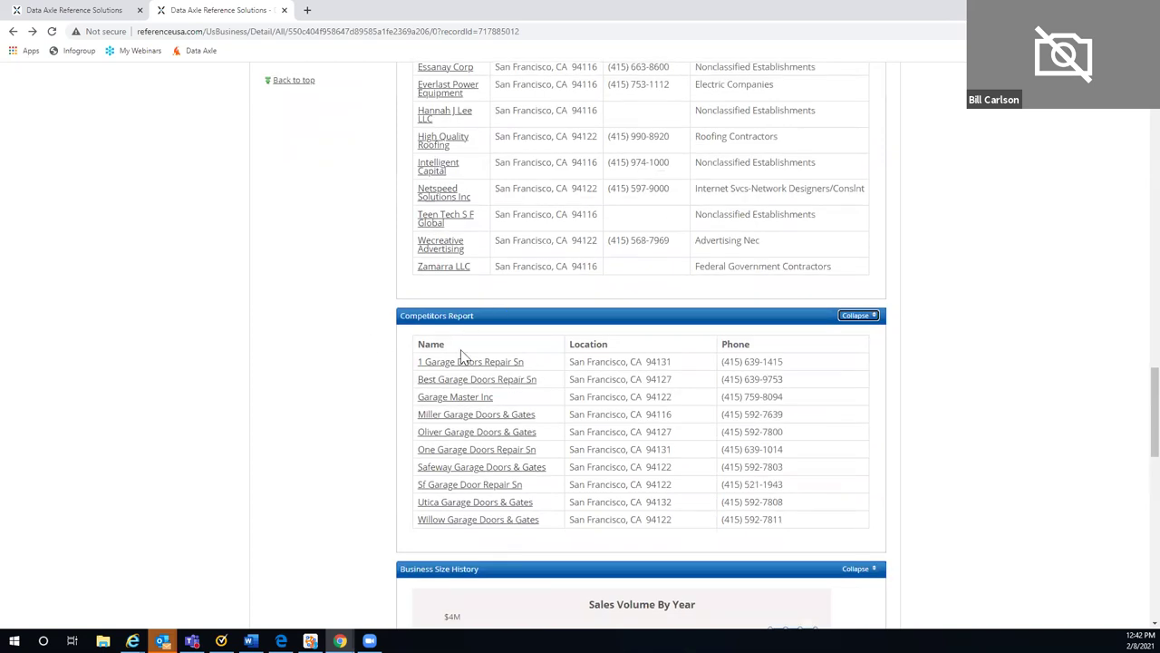
scroll(979, 304, down, 3)
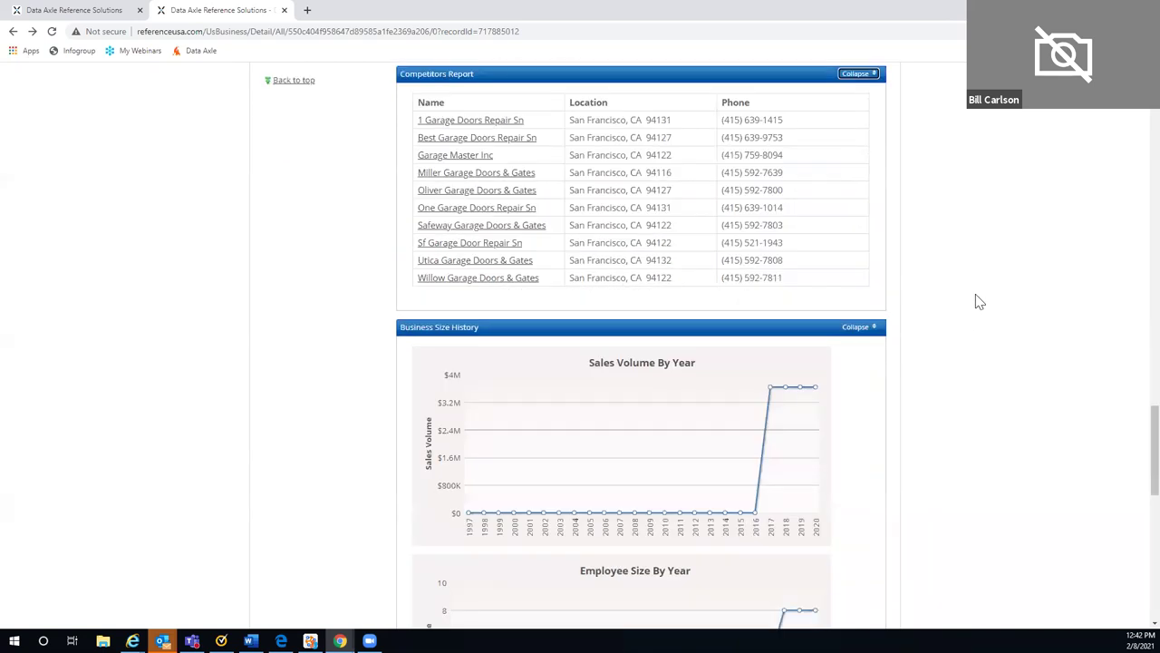
scroll(980, 302, down, 4)
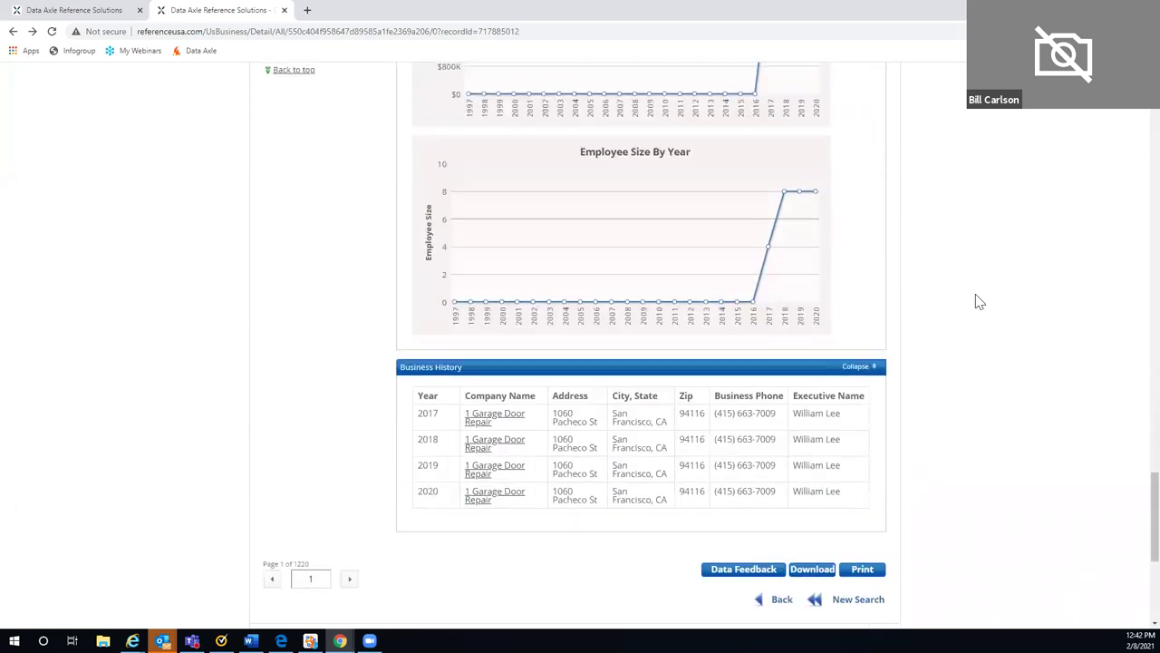
Open the 2018 historical record from the Business History table and return to the current business details
scroll(979, 301, down, 1)
scroll(977, 301, down, 1)
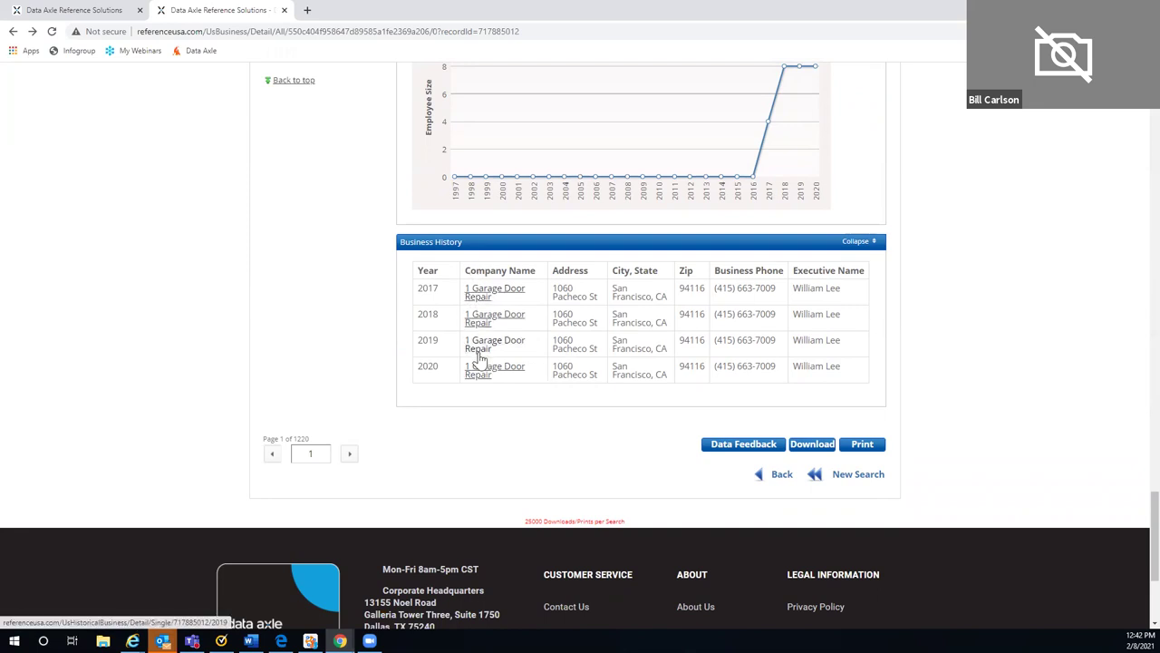
click(487, 322)
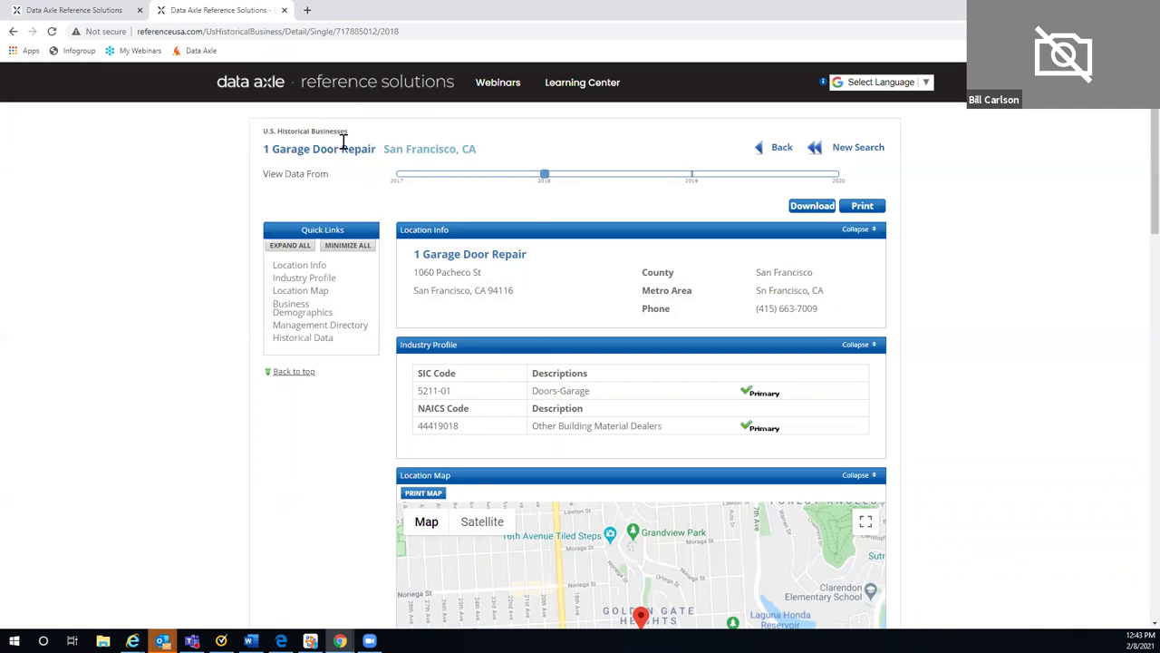
click(785, 151)
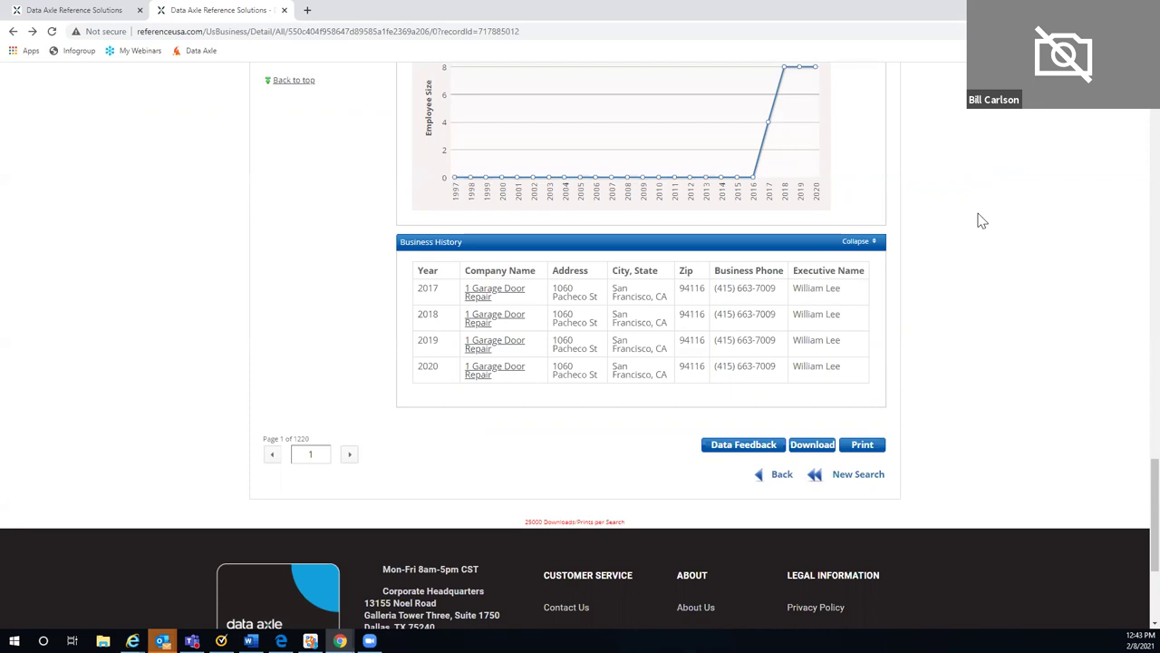
Return from the business details to the search results list and look through its first page
click(281, 86)
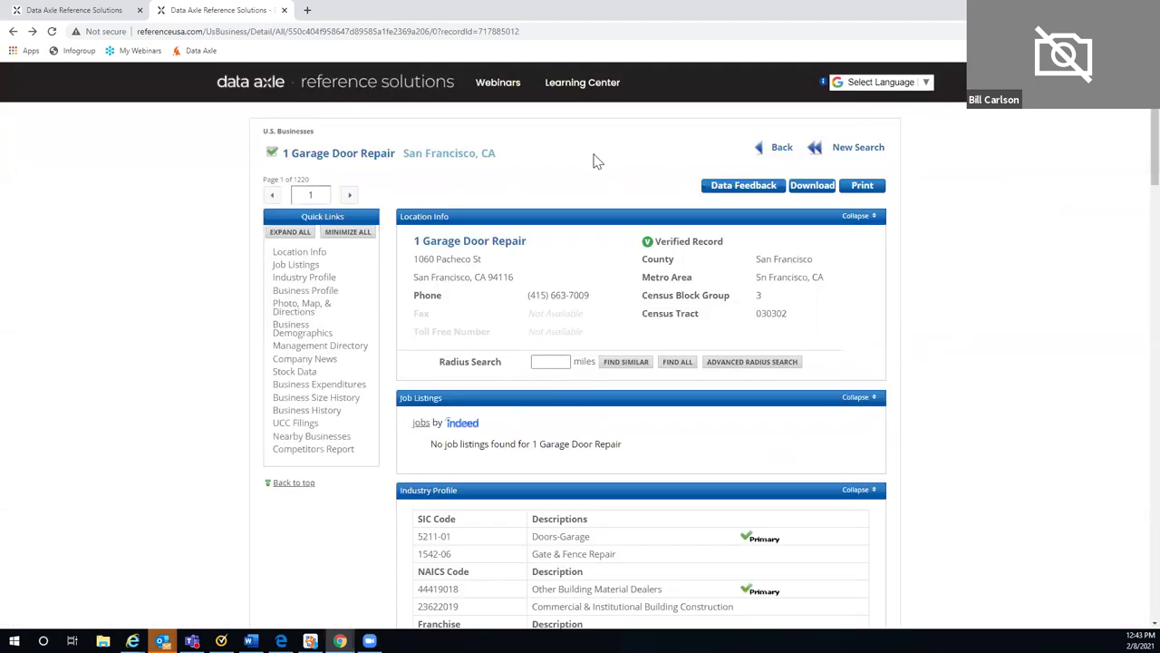
click(781, 150)
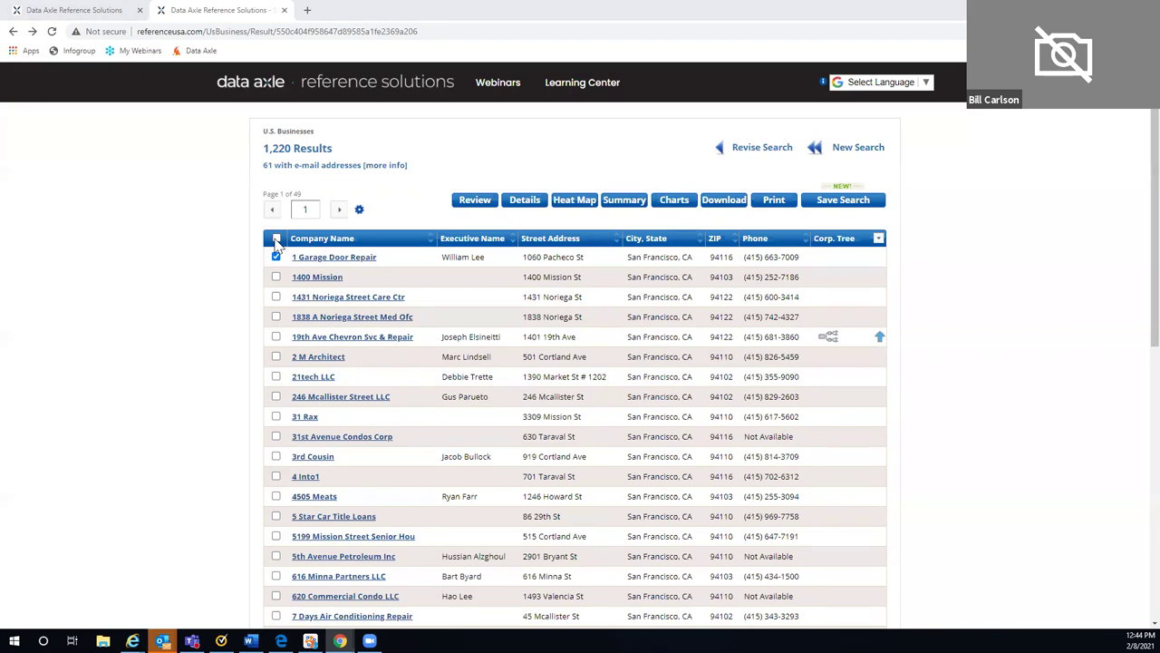
scroll(916, 321, down, 3)
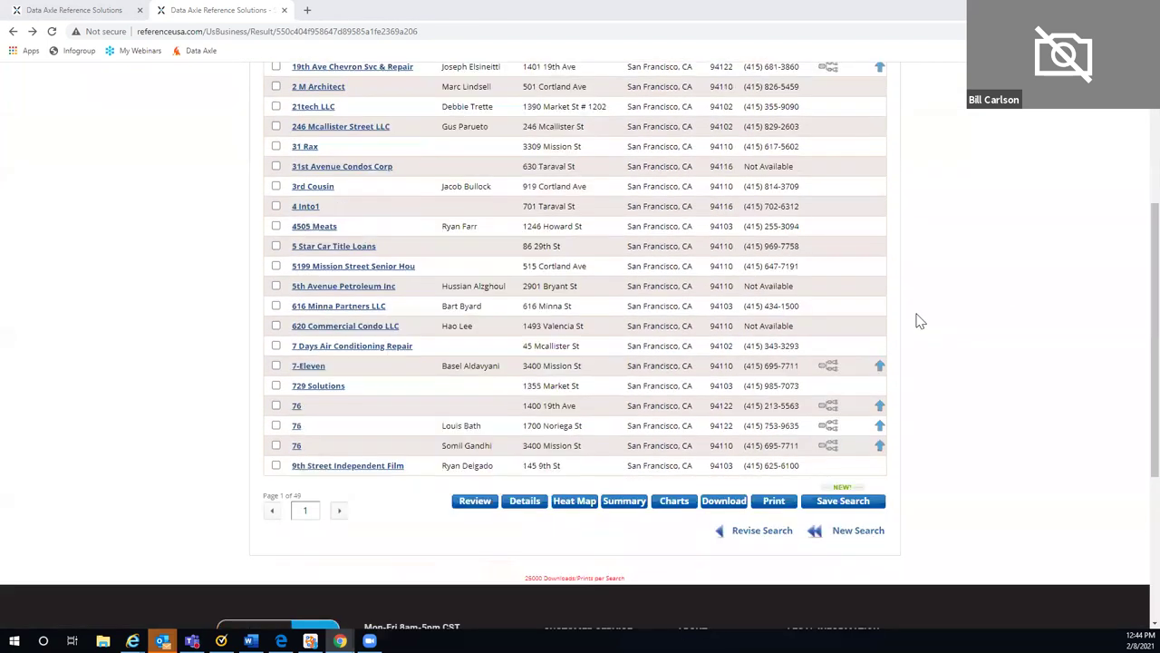
scroll(915, 321, down, 1)
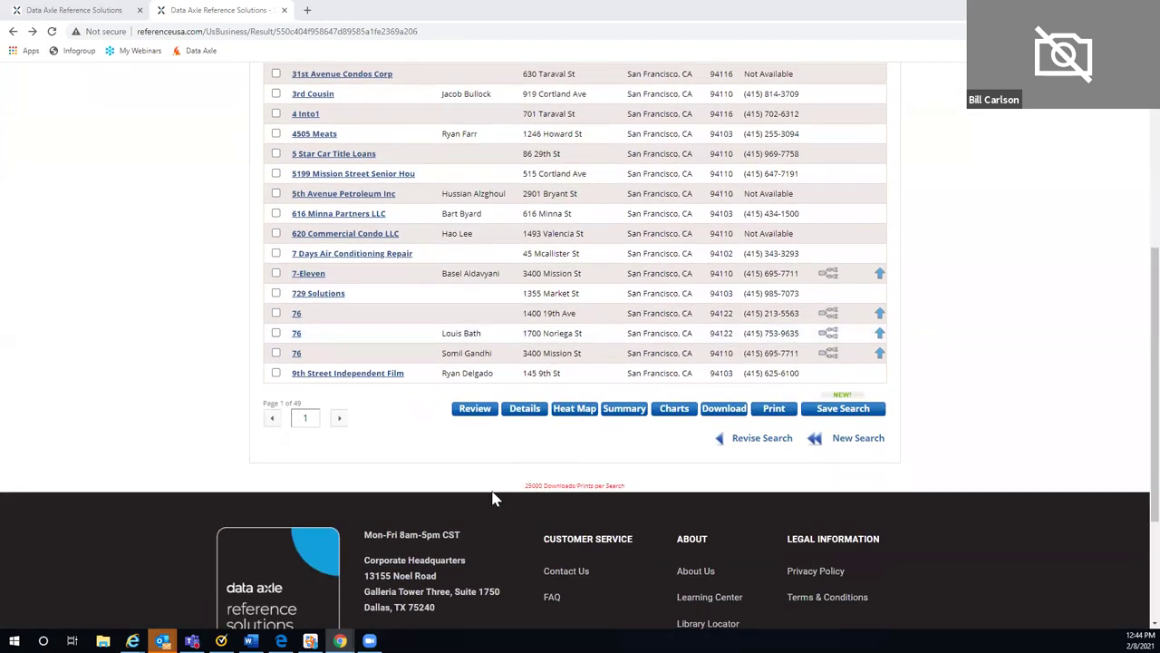
scroll(914, 365, up, 3)
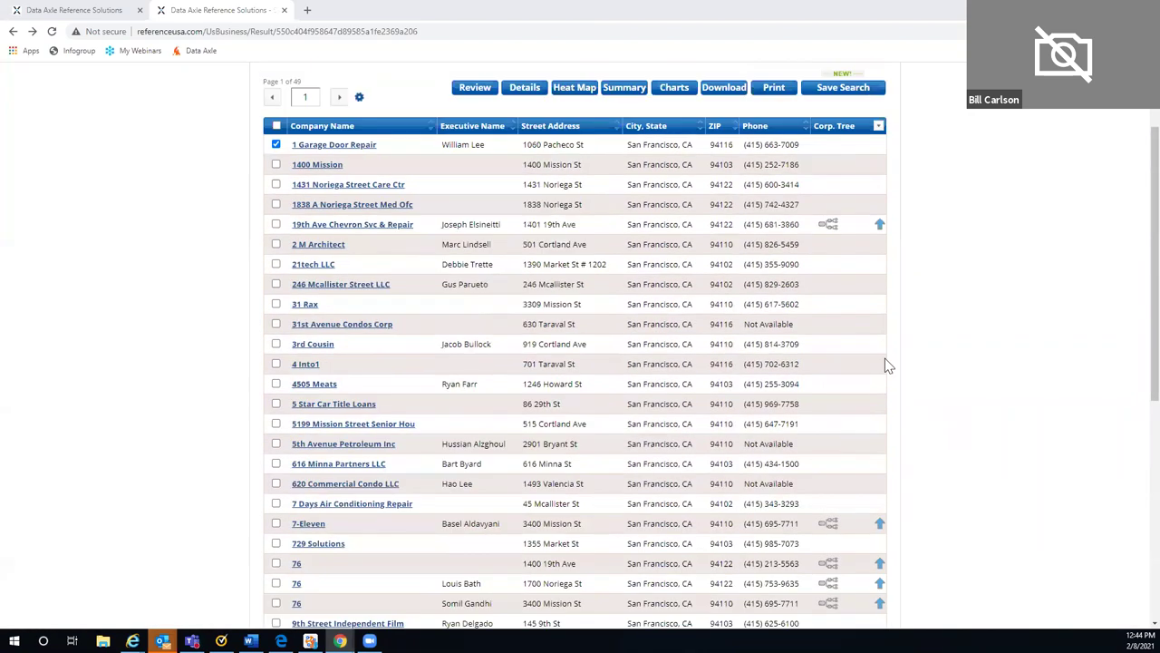
scroll(888, 364, up, 2)
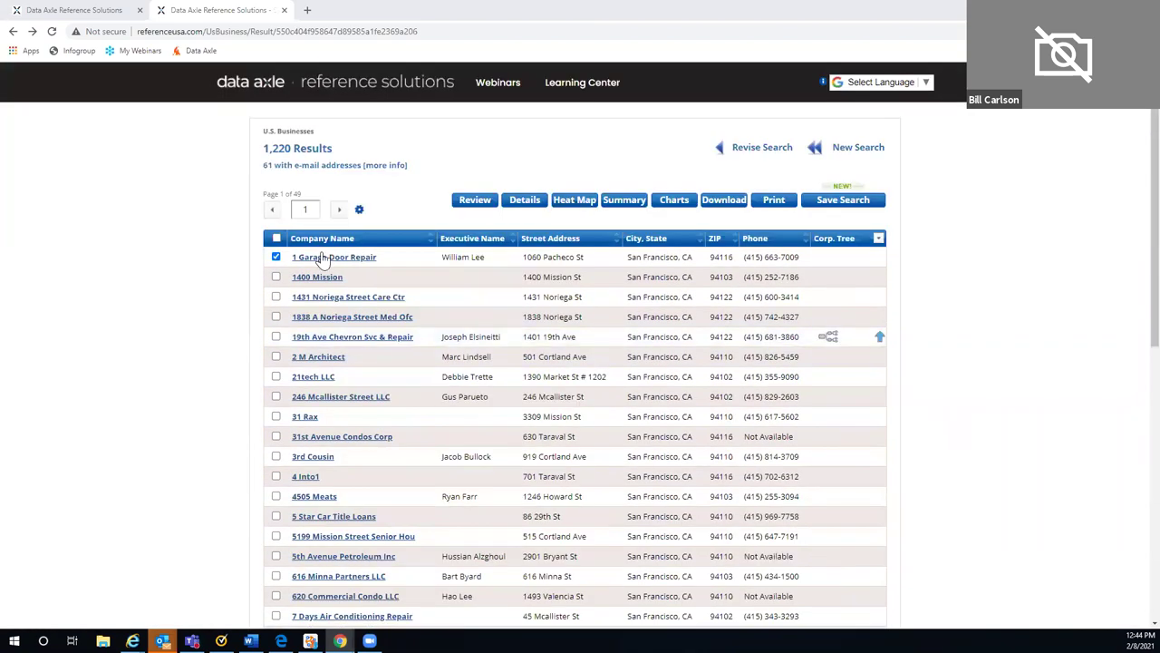
Select all businesses on results pages 1 and 2, and move on to page 3
click(277, 239)
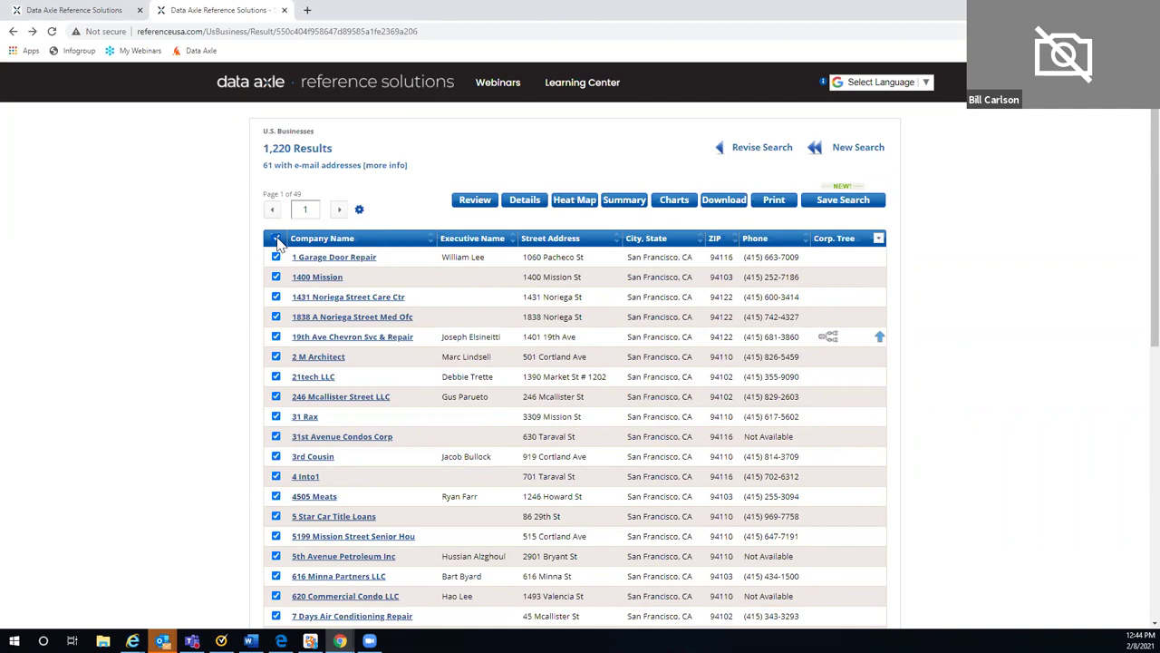
click(340, 212)
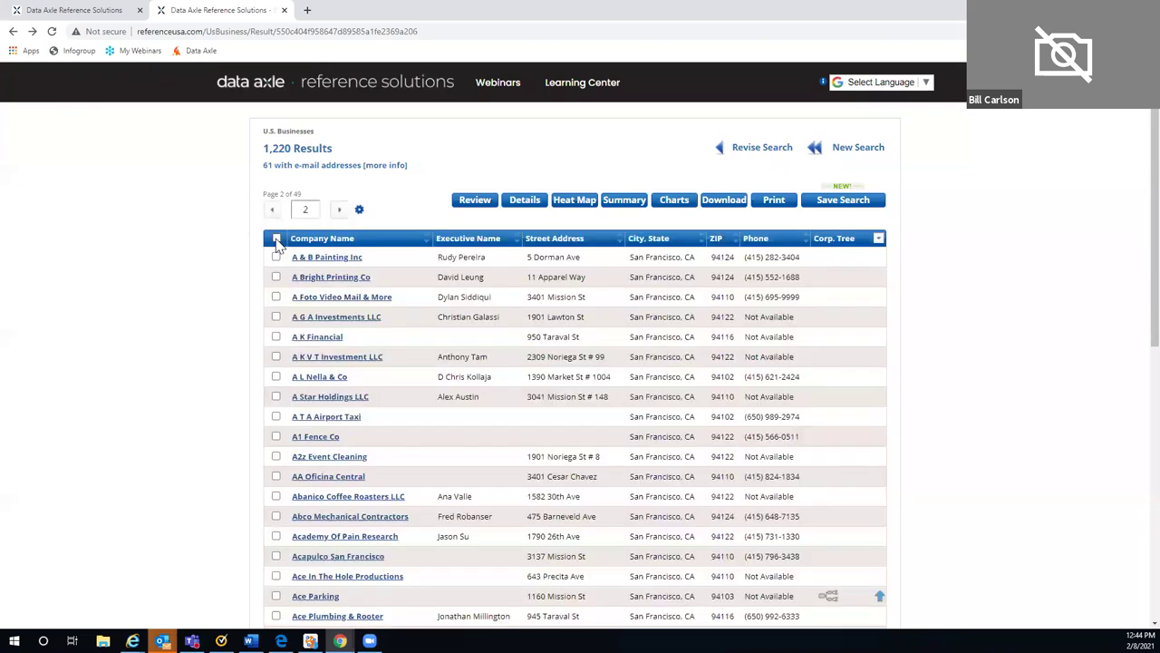
click(276, 240)
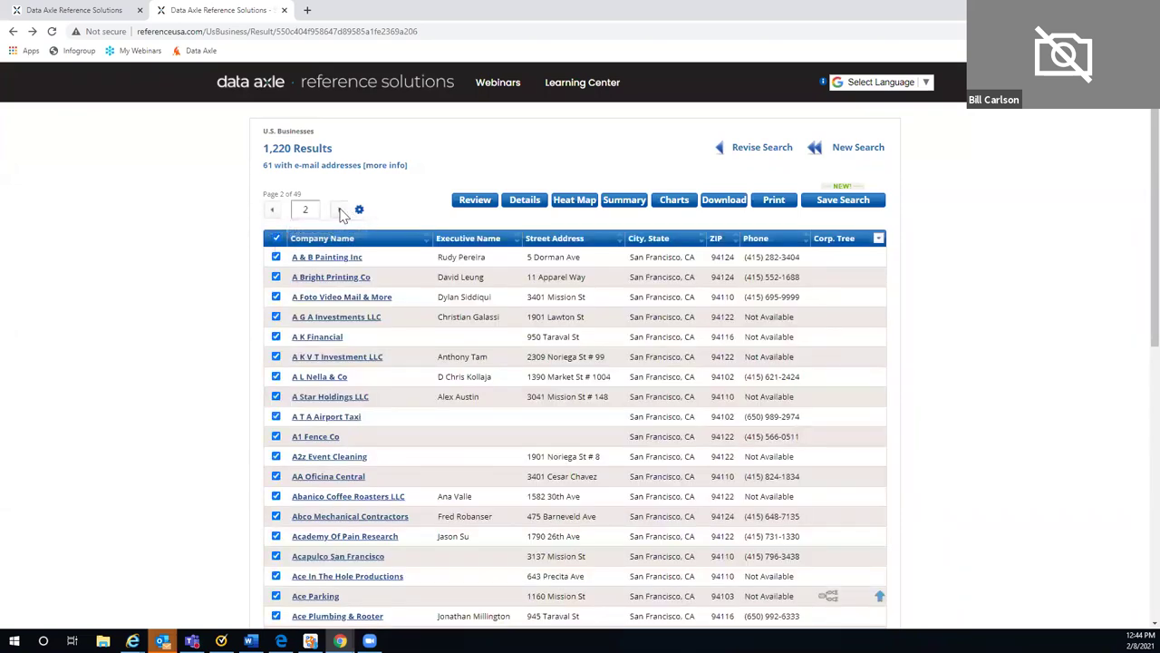
click(342, 213)
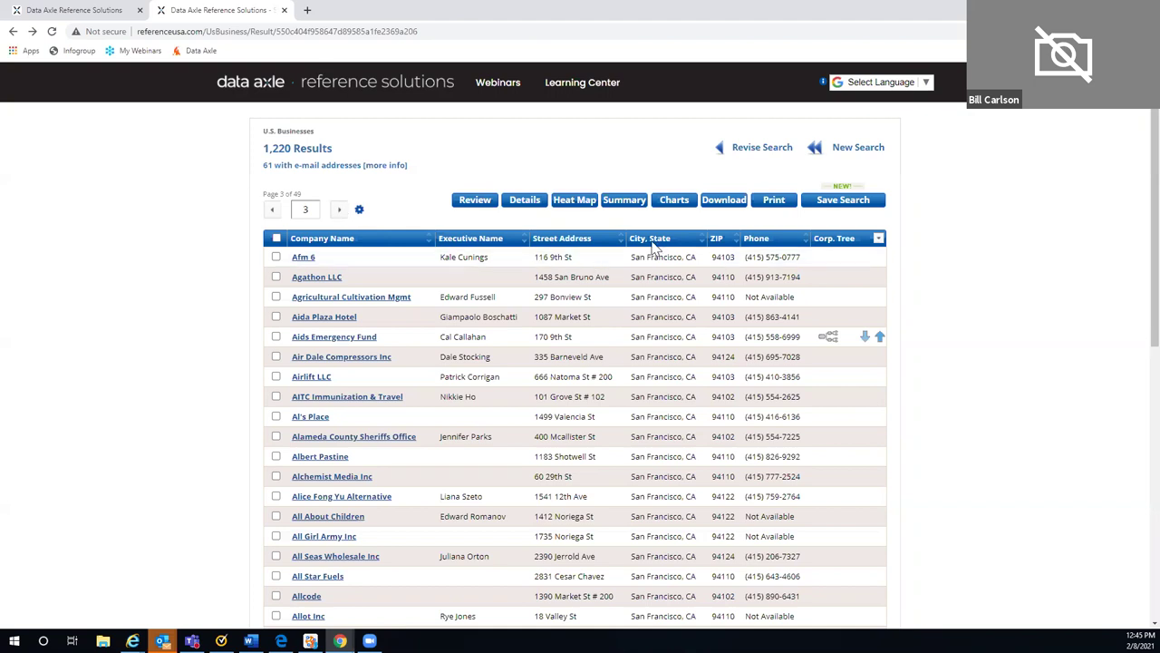
Open the charts report for the search results and examine its SIC Code and Sales Volume breakdowns
click(674, 202)
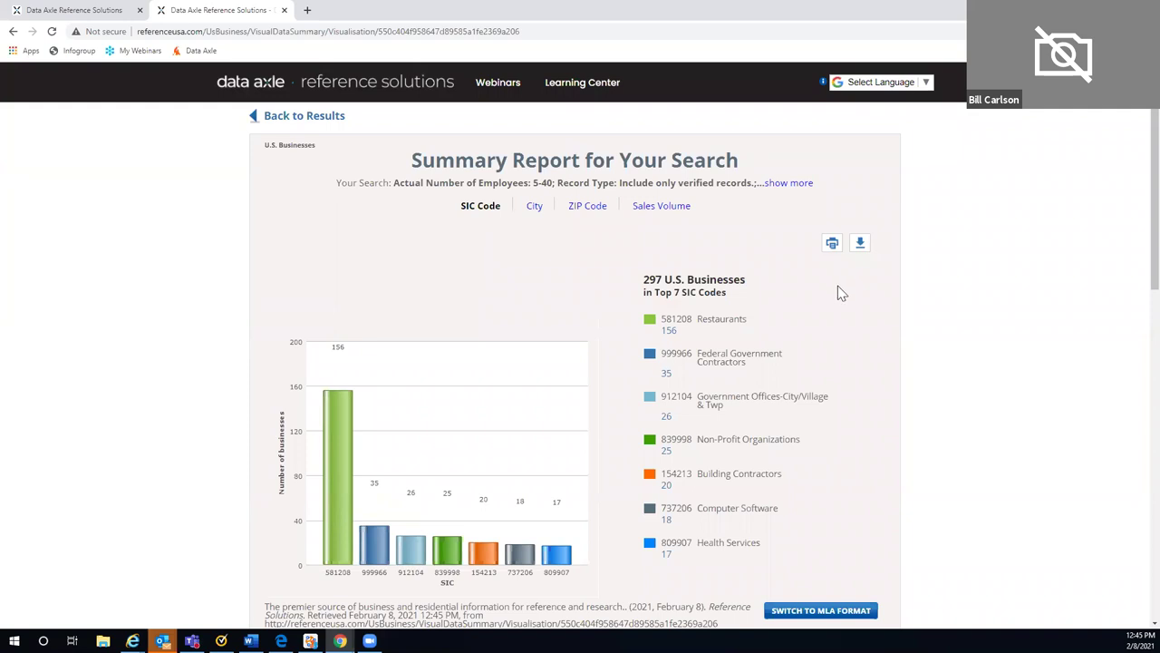
scroll(866, 327, down, 1)
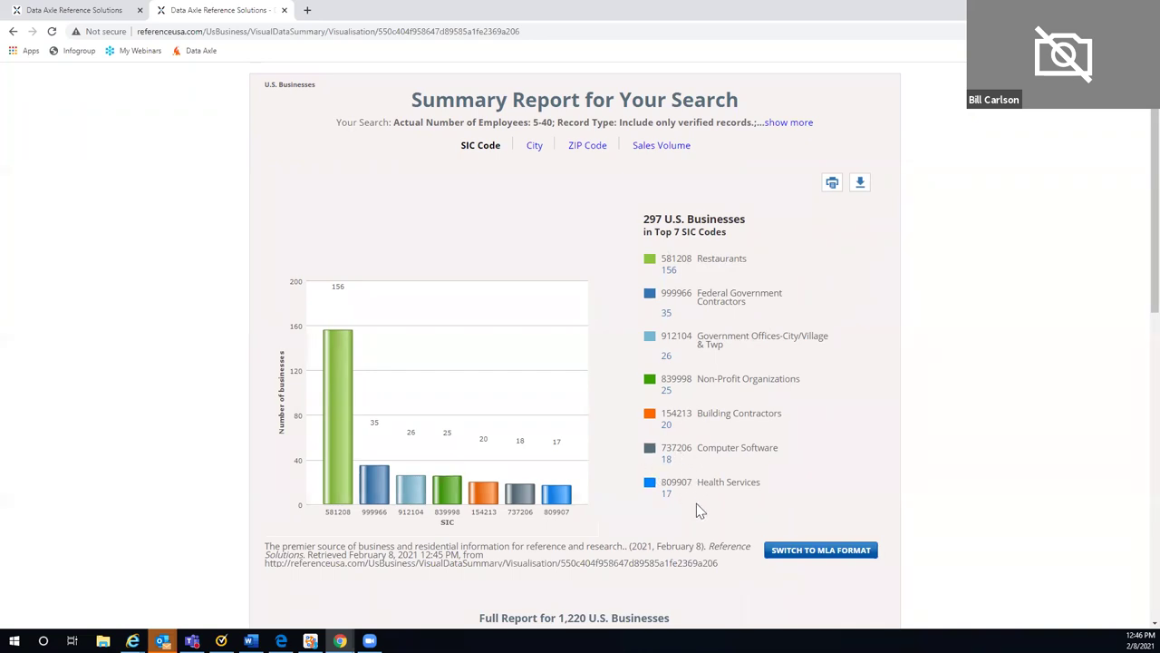
click(650, 147)
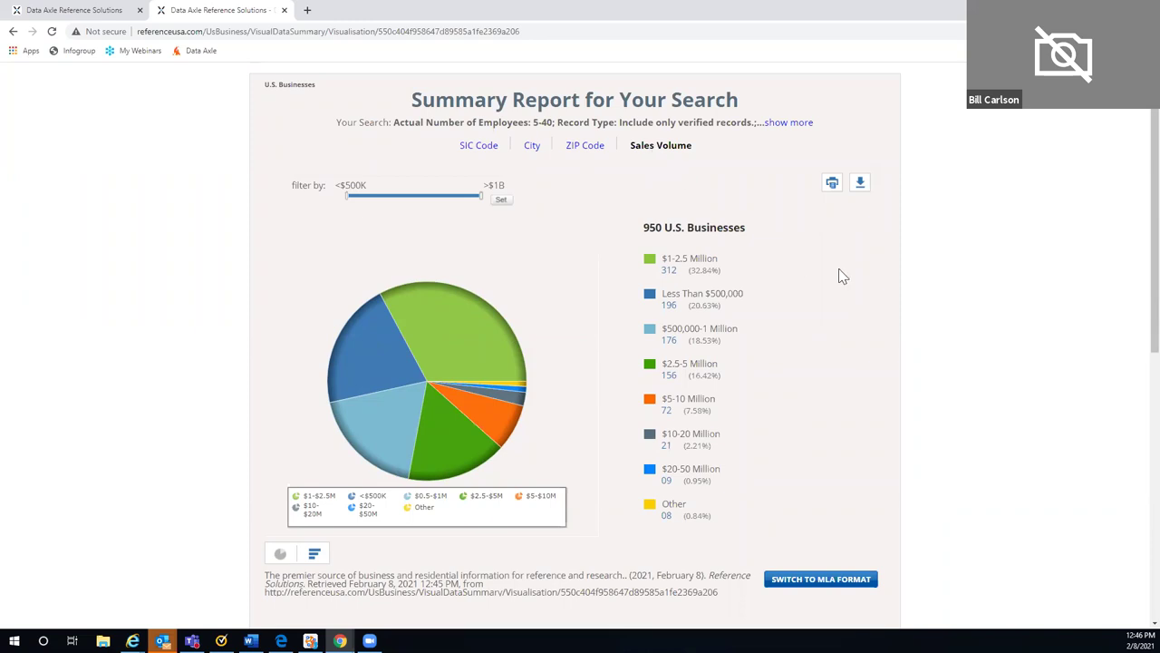
scroll(1050, 260, down, 1)
scroll(1050, 260, down, 2)
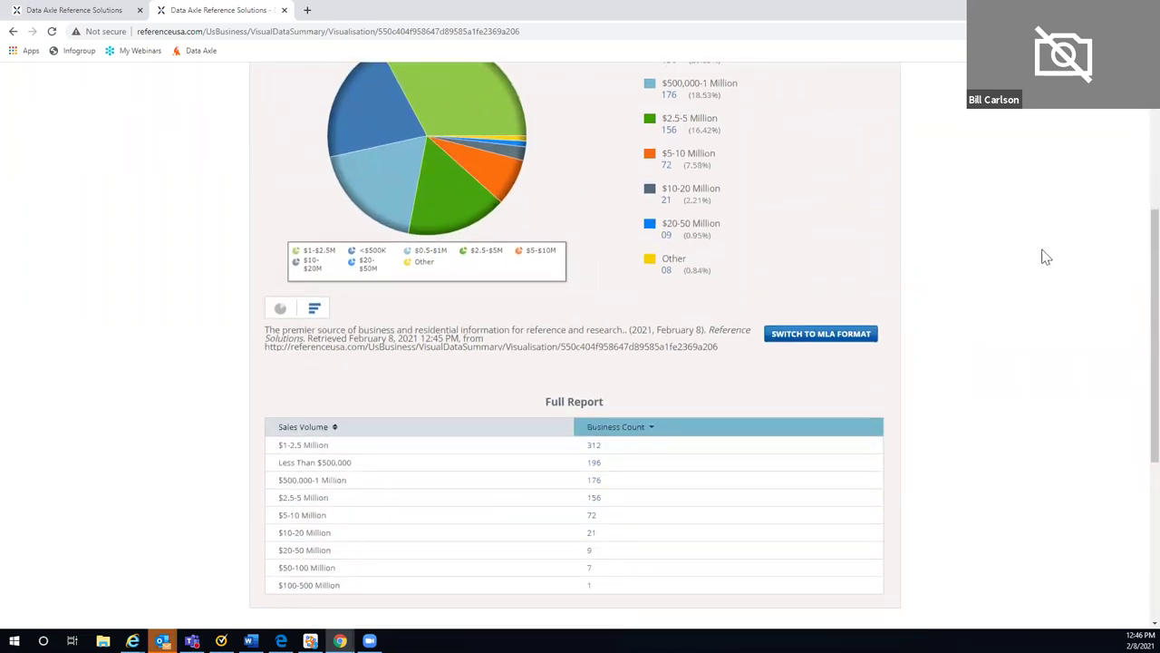
scroll(795, 466, down, 1)
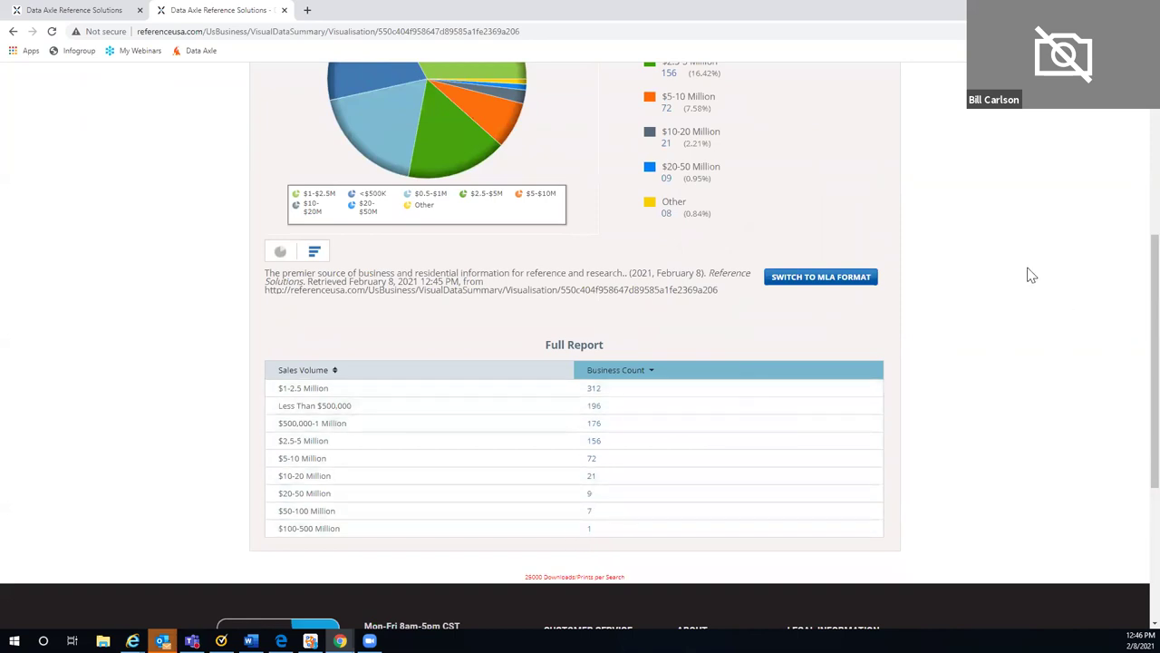
scroll(1031, 275, up, 1)
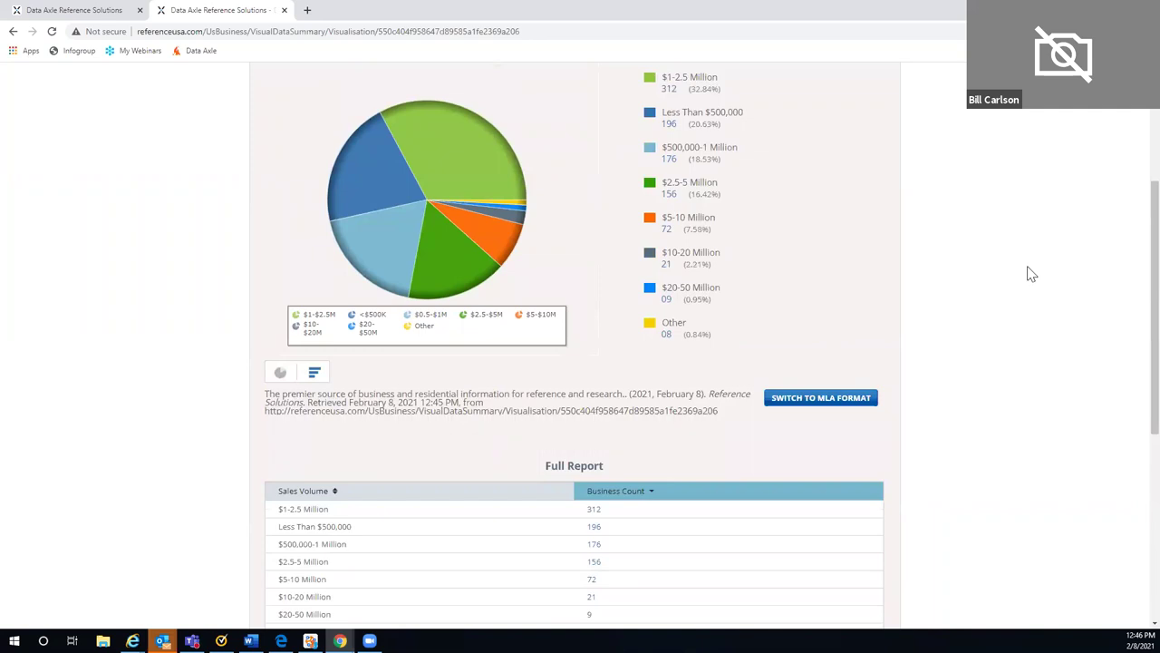
List the businesses in the $500,000-1 Million sales range from the full report and return to the summary report
scroll(1030, 275, down, 1)
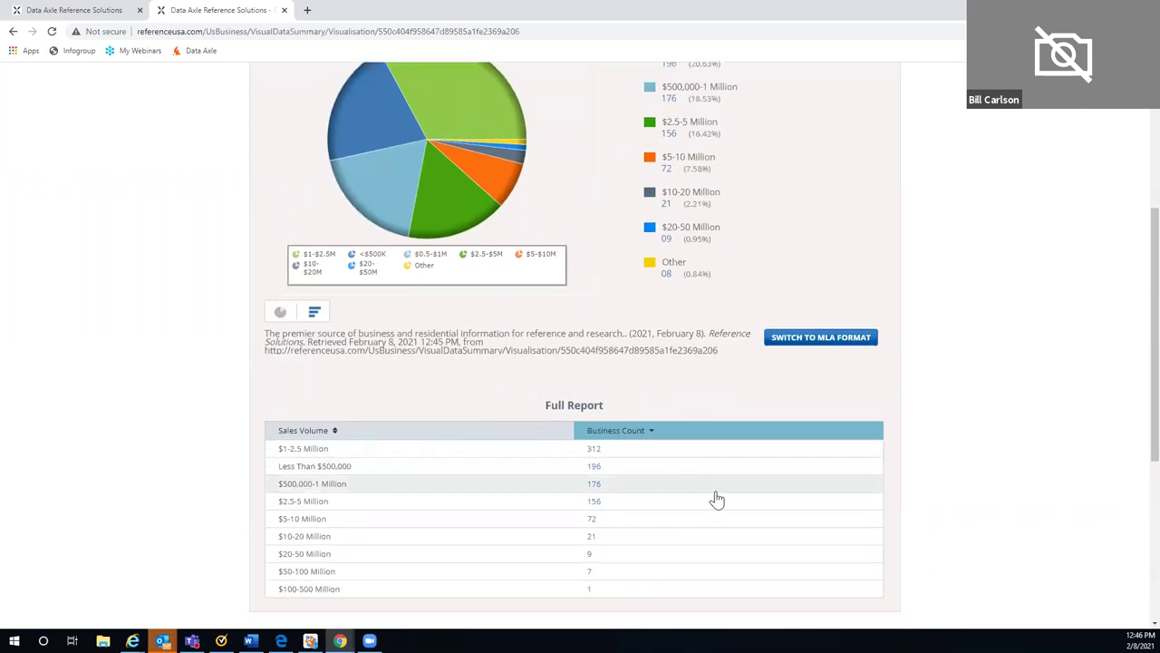
click(593, 486)
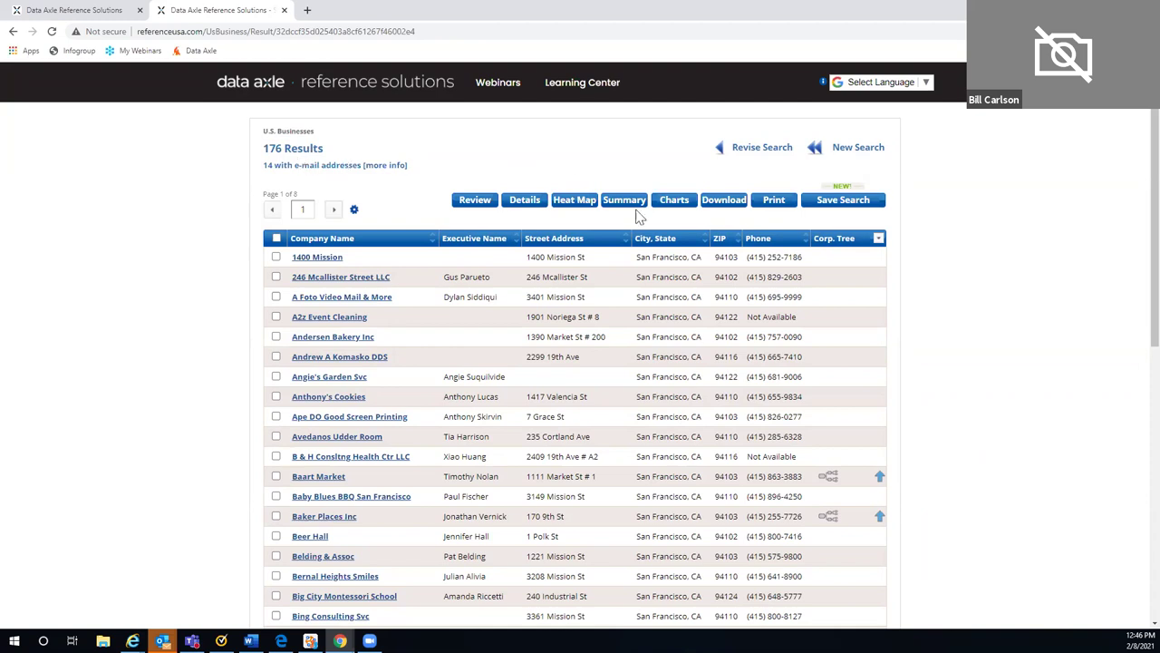
click(13, 32)
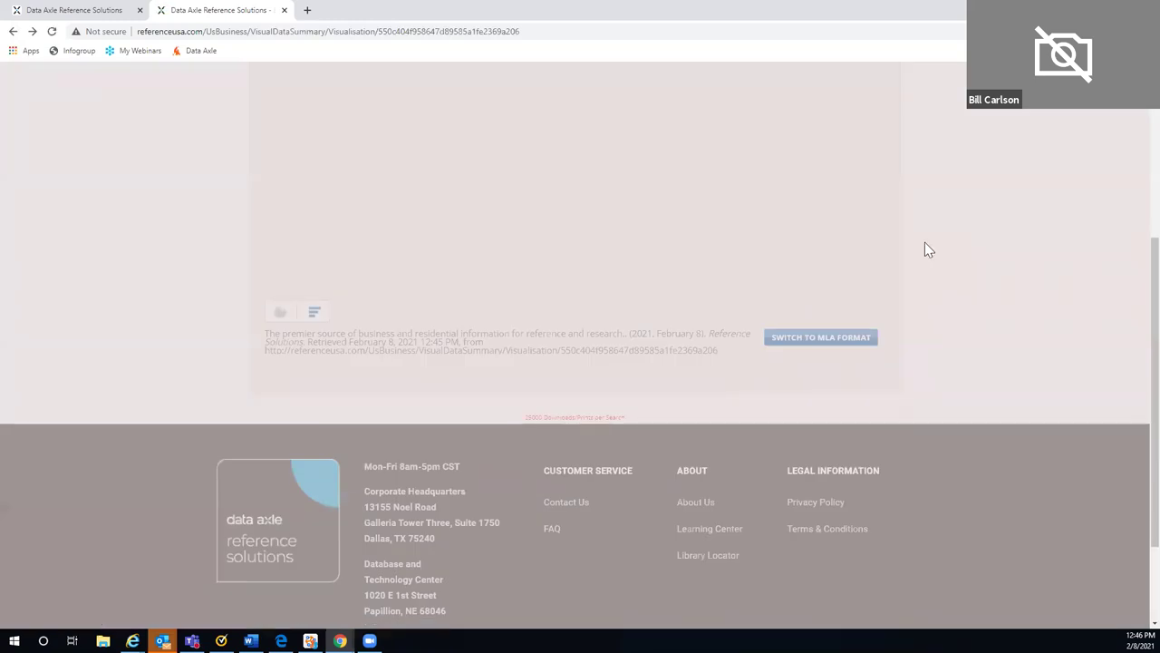
Return from the summary report to the search results list and check the business selection on page 2
scroll(926, 250, up, 3)
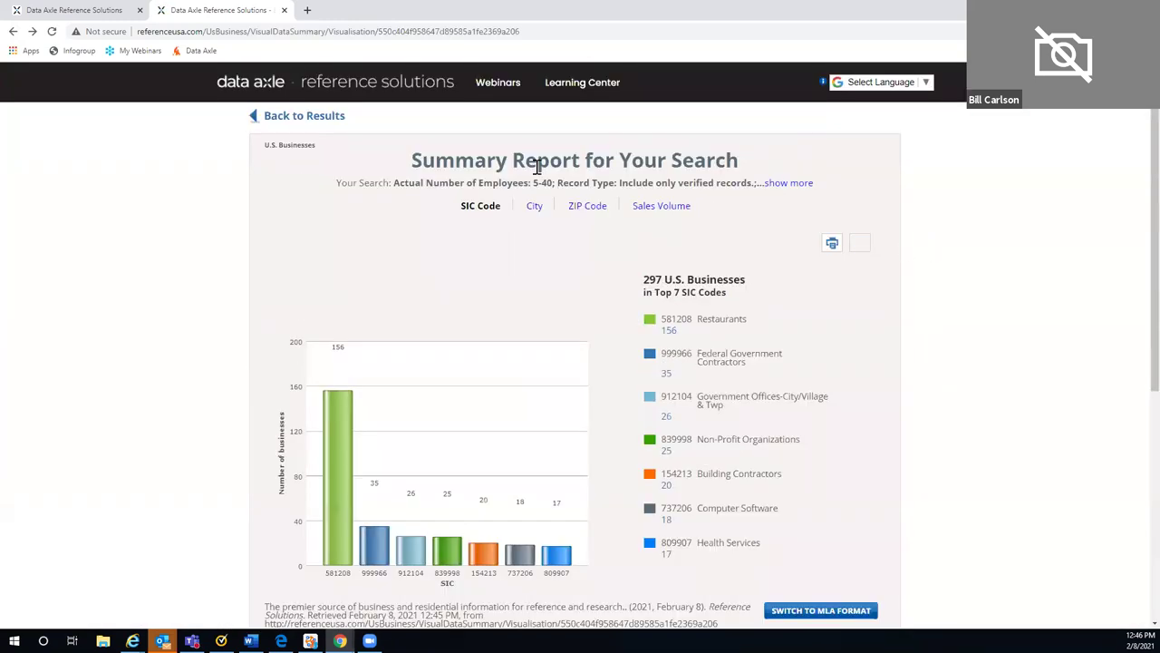
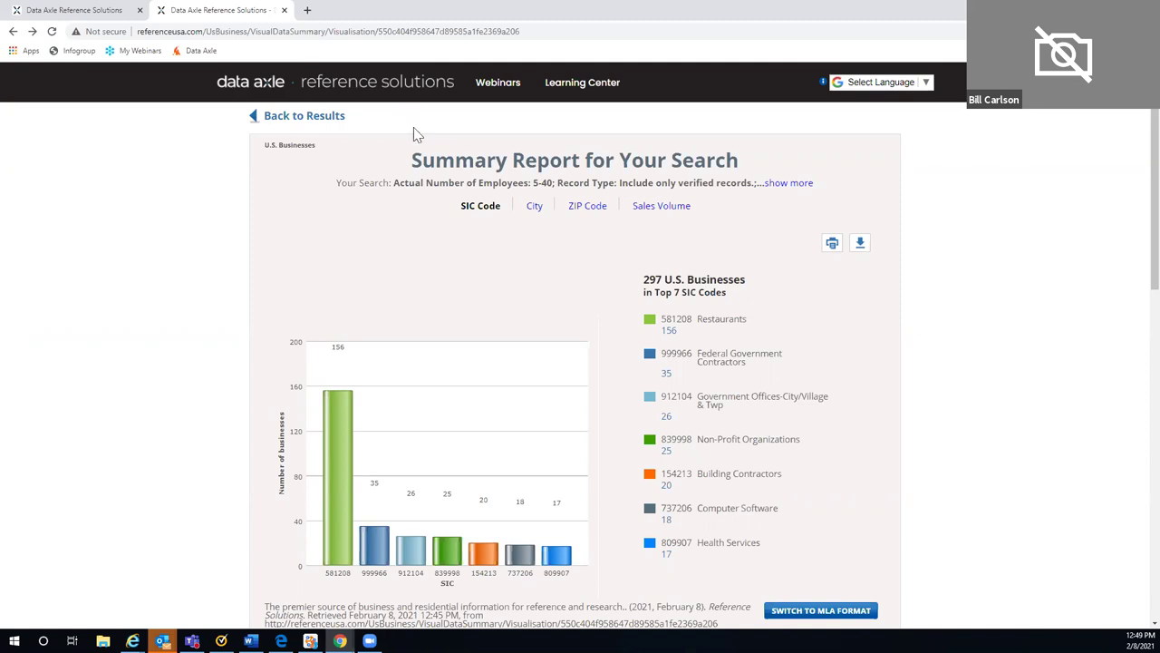
click(281, 125)
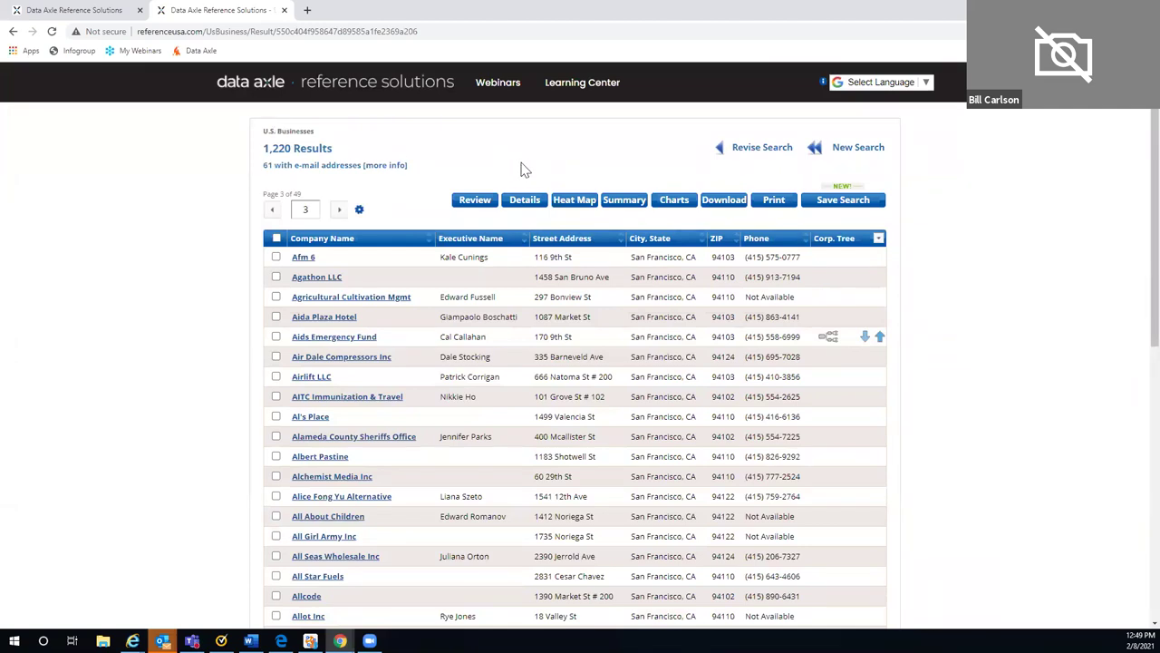
click(273, 210)
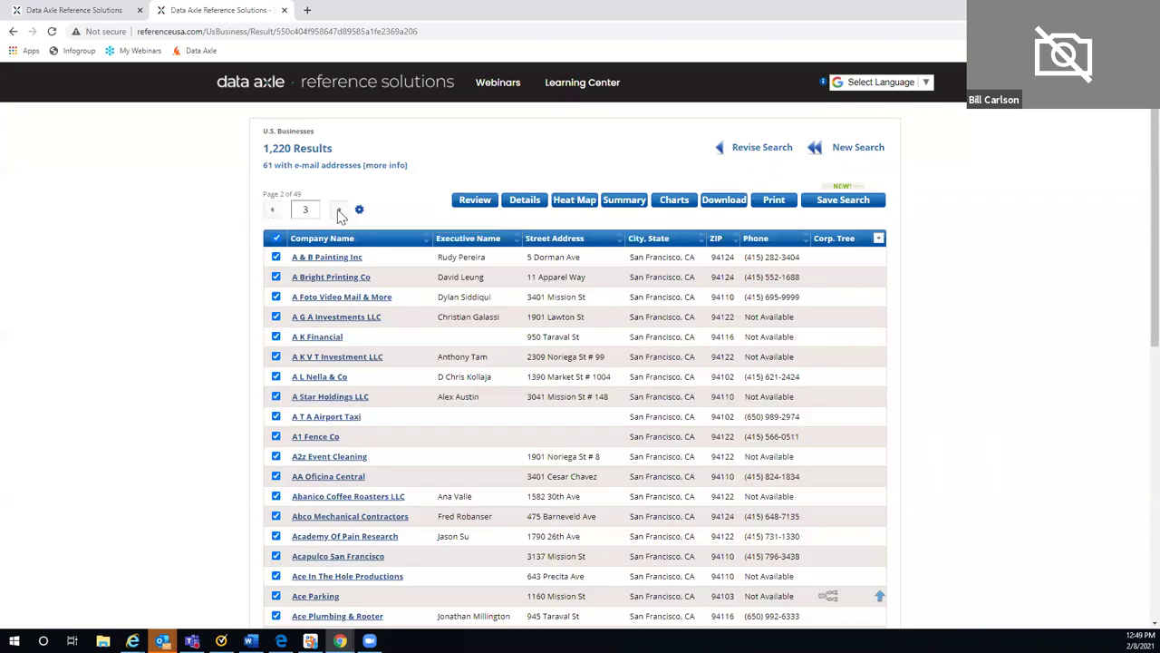
click(340, 215)
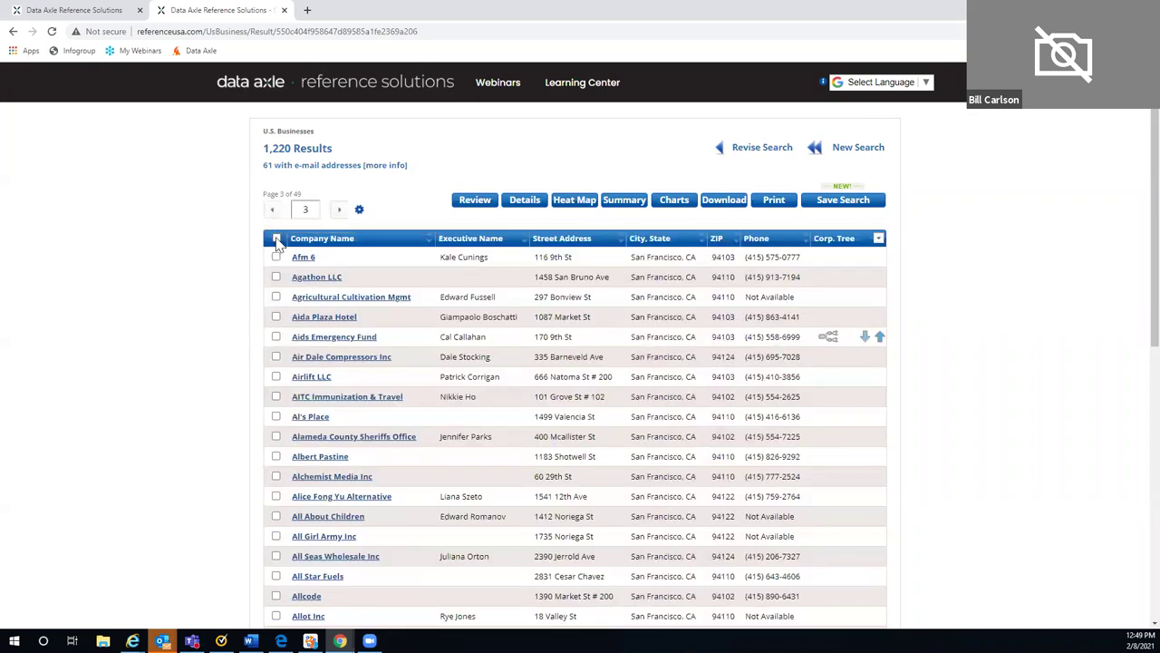
Select all businesses on results pages 3, 4 and 5
click(277, 239)
click(339, 210)
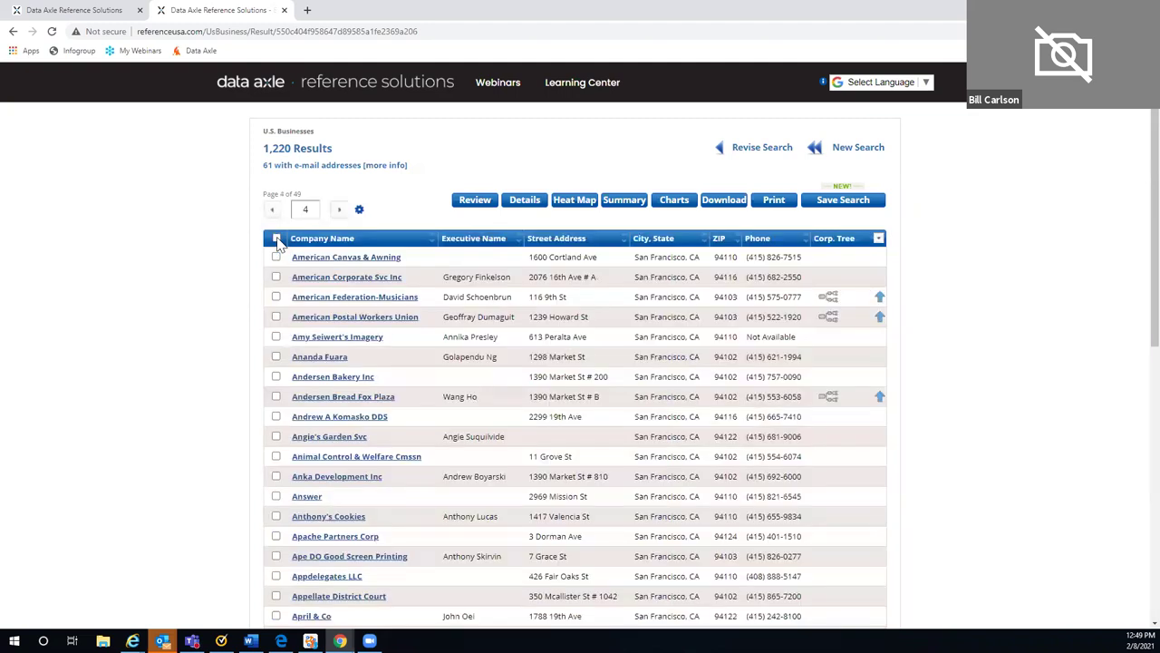
click(277, 238)
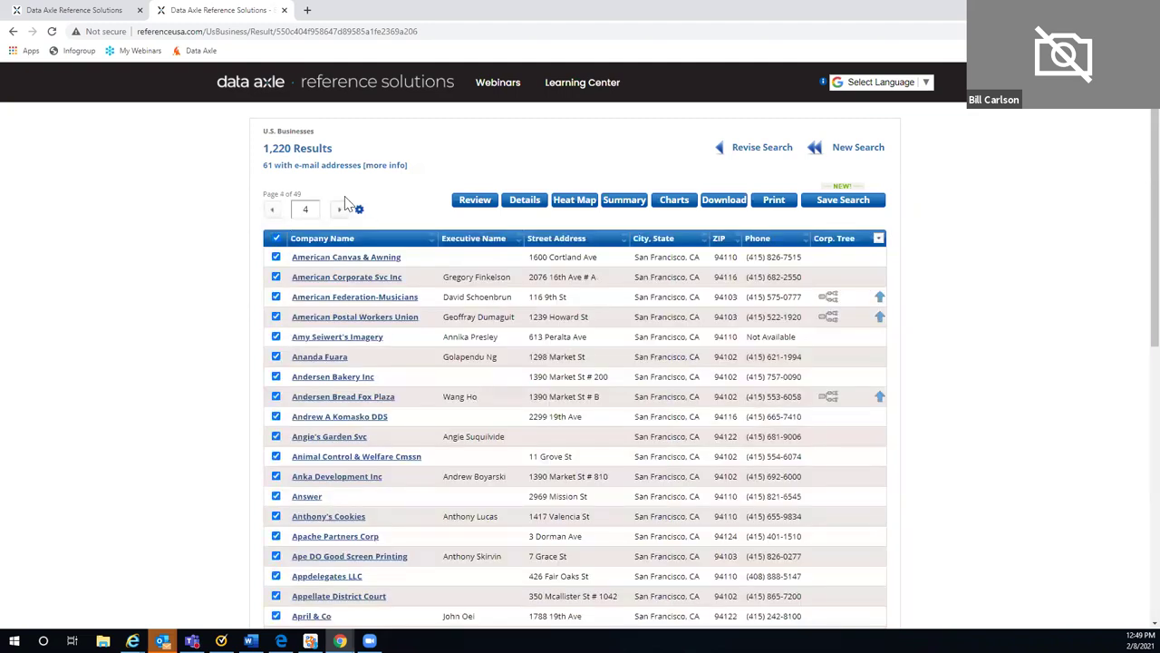
click(339, 209)
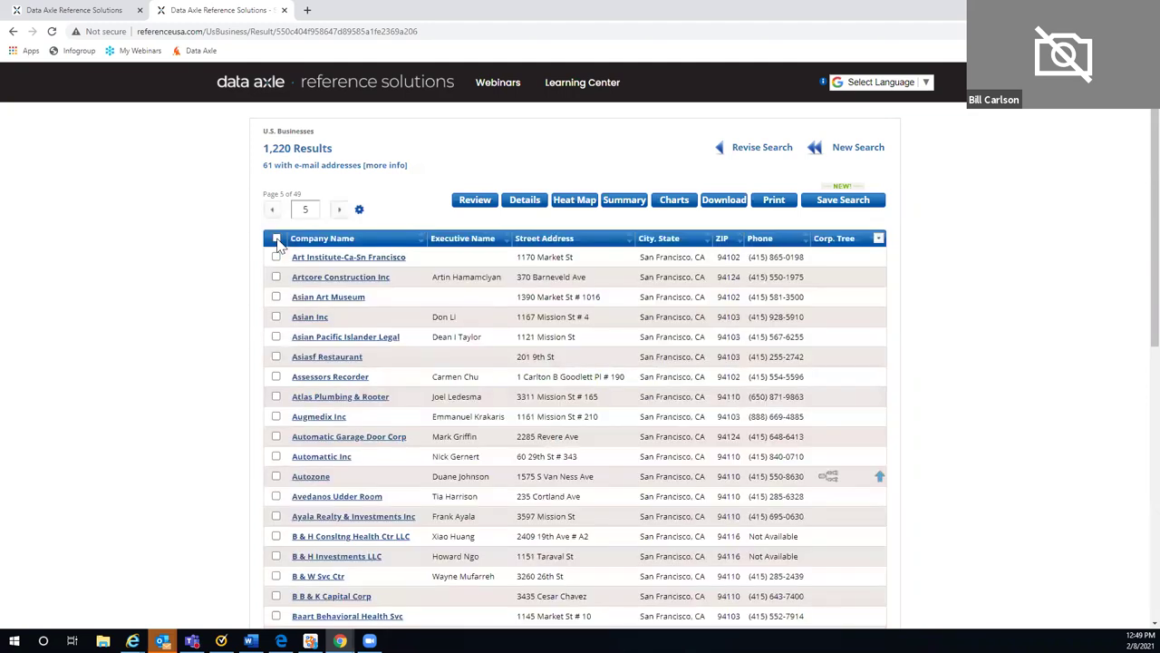
click(276, 238)
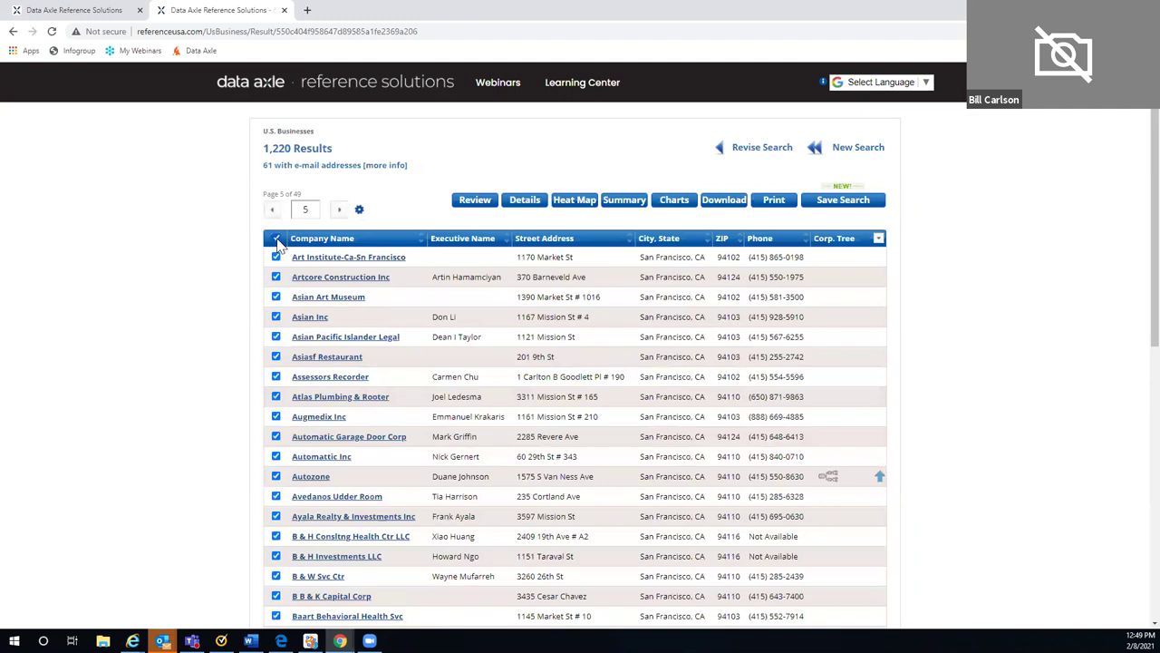
Download the selected records as a Comma Delimited file with Summary detail and open the file in Excel
click(721, 210)
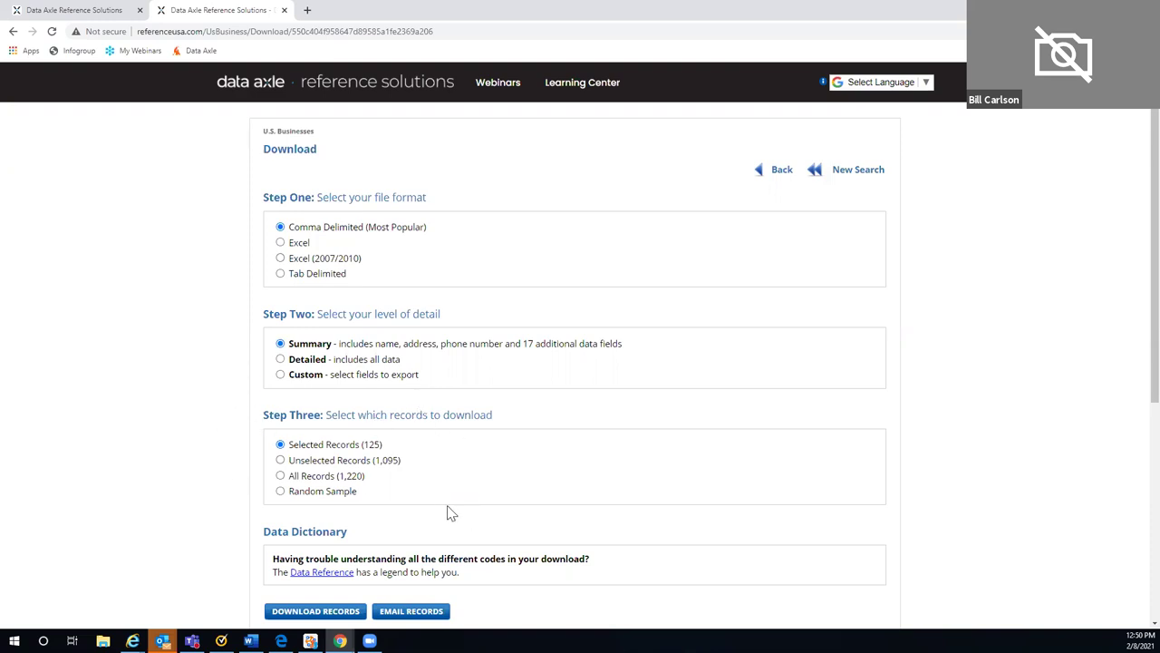
click(316, 613)
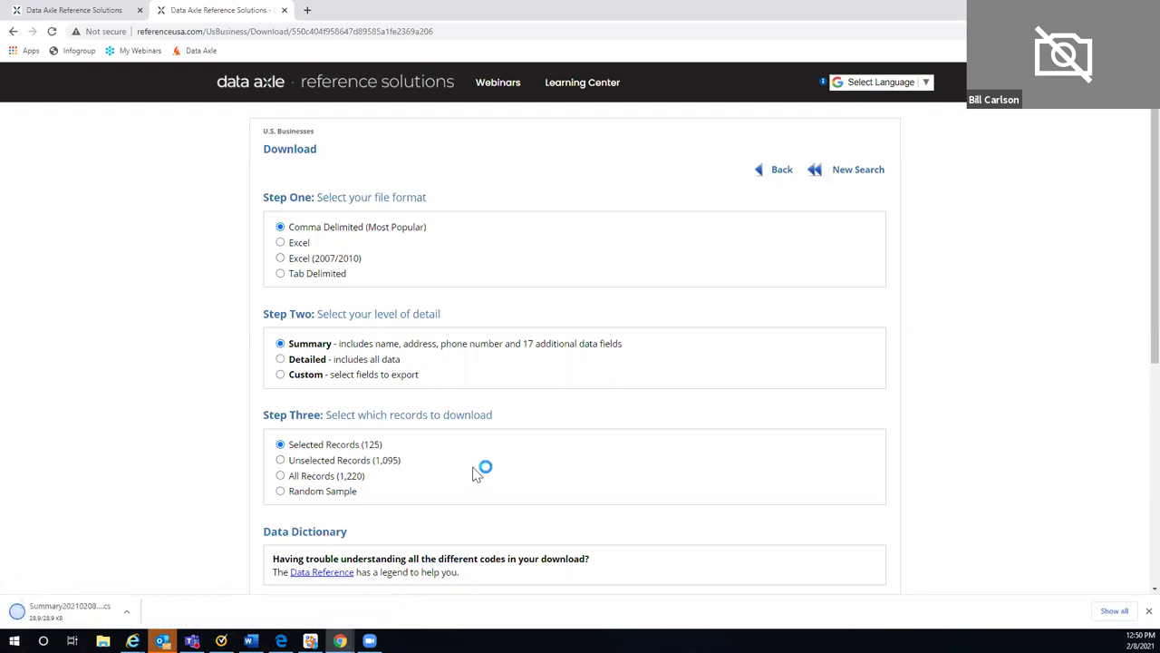
click(68, 620)
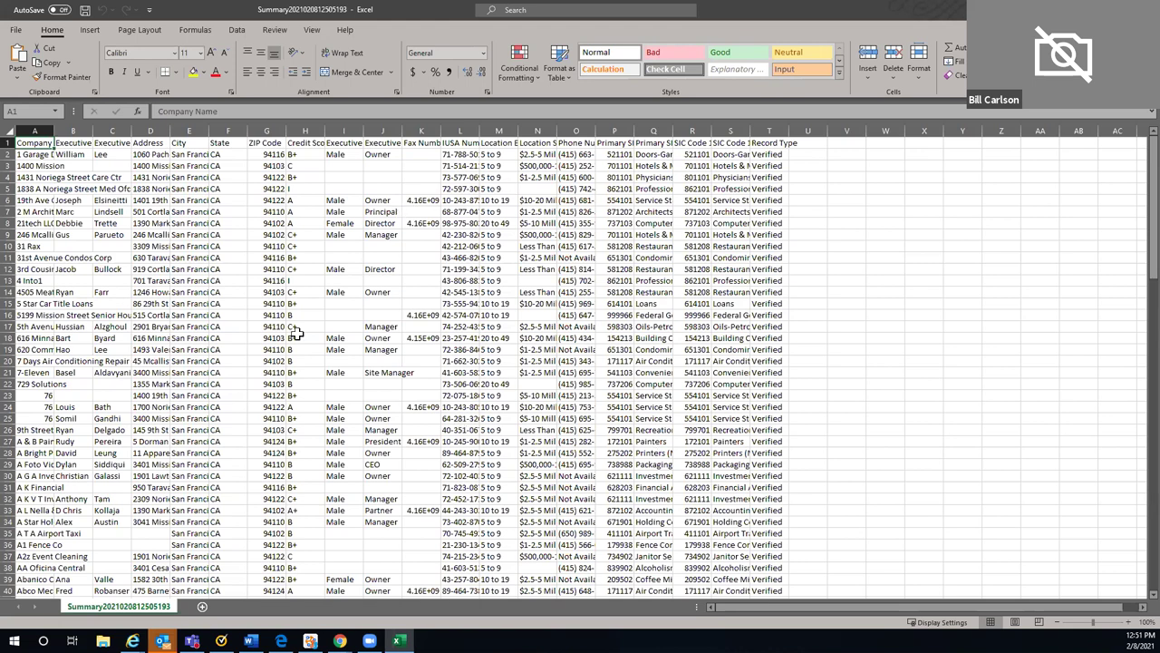
Select the entire worksheet of downloaded records and view the commands available for its cells
click(8, 132)
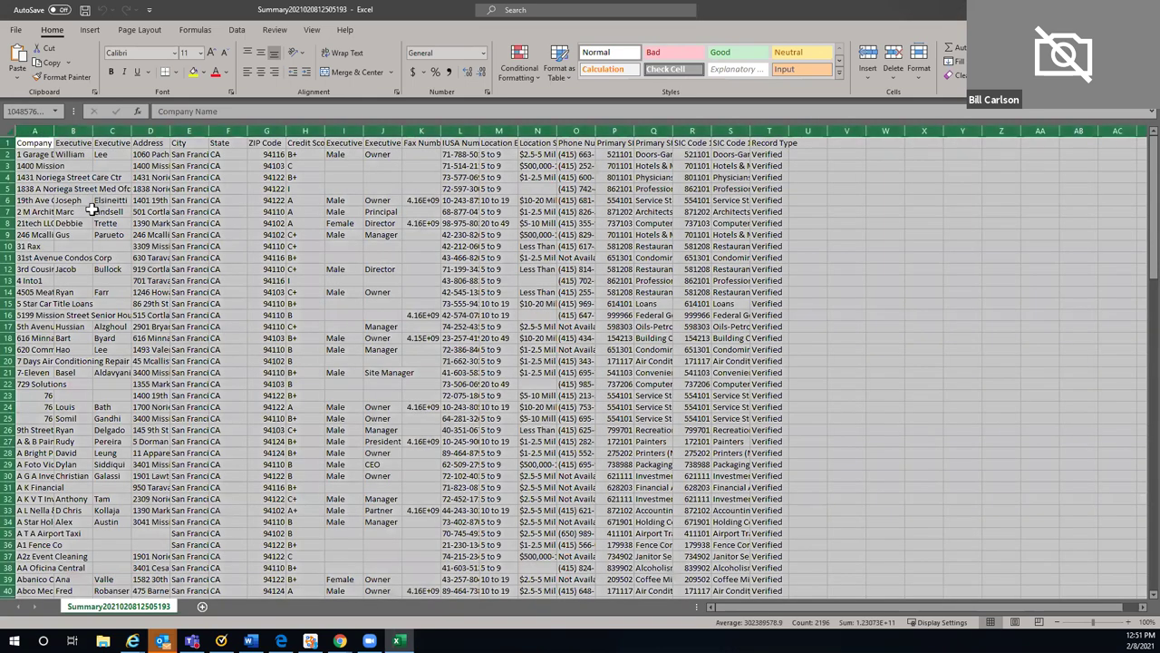
right_click(95, 213)
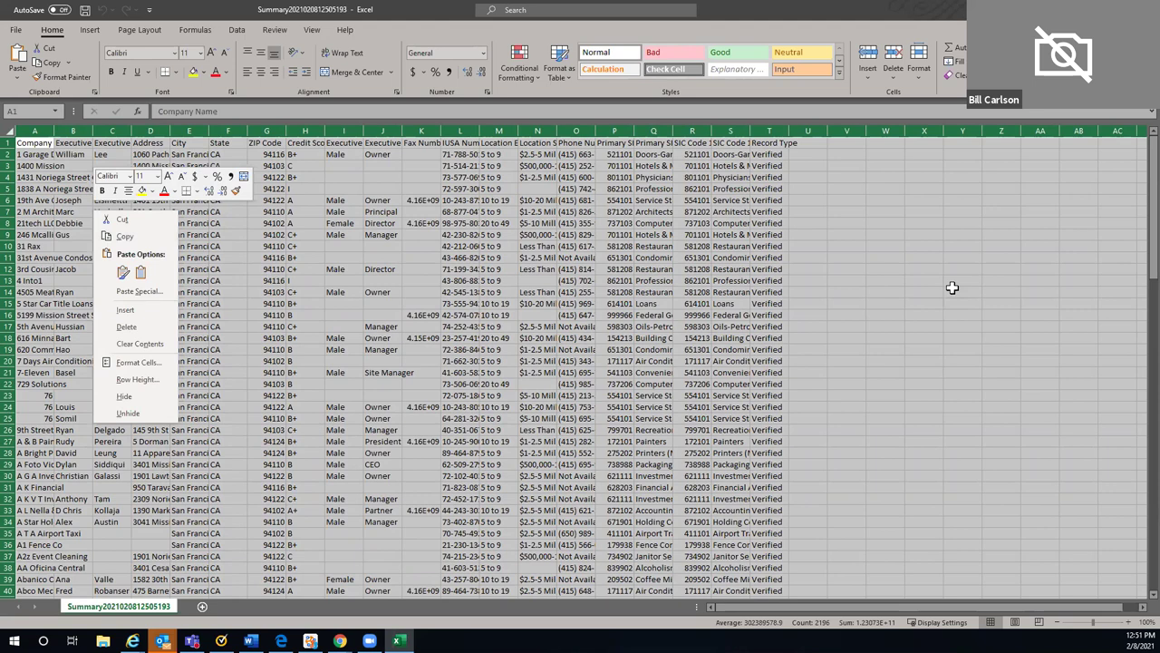
key(Escape)
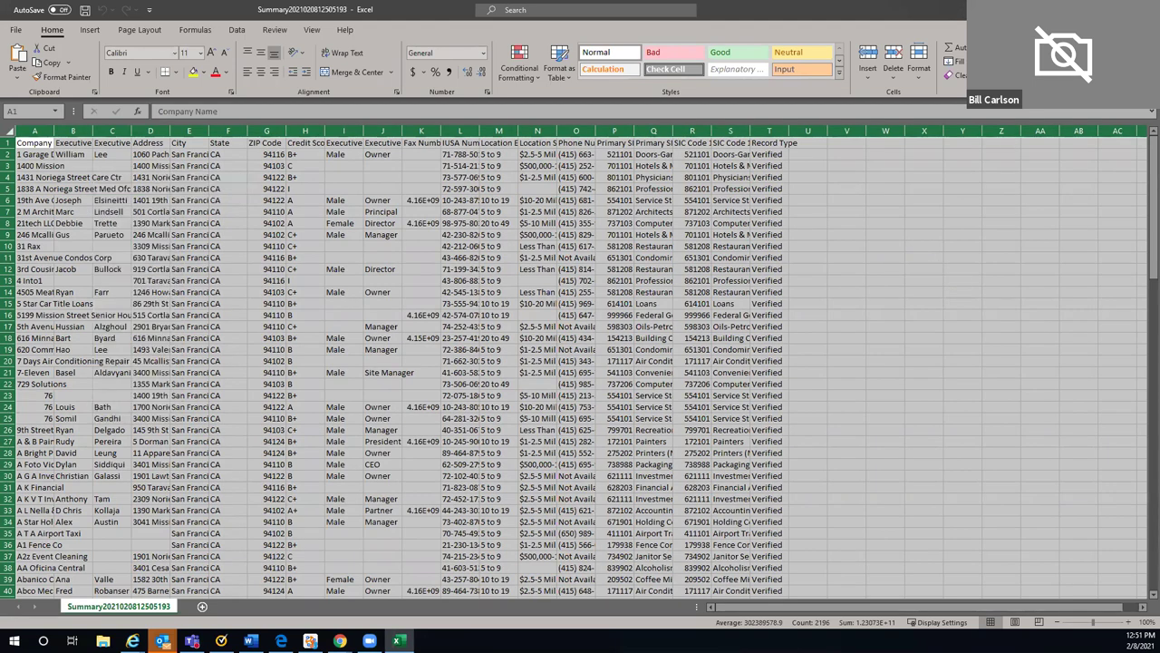
Switch back to Chrome, go from the download page back to the search criteria, and reload the results list
key(alt+Tab)
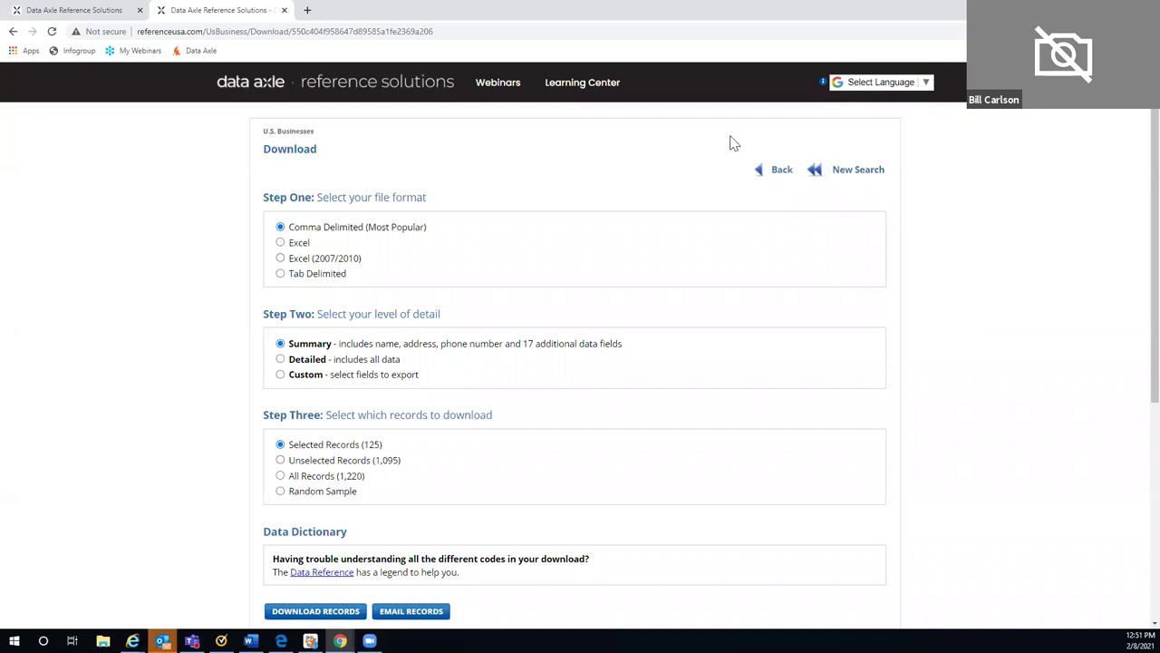
click(776, 172)
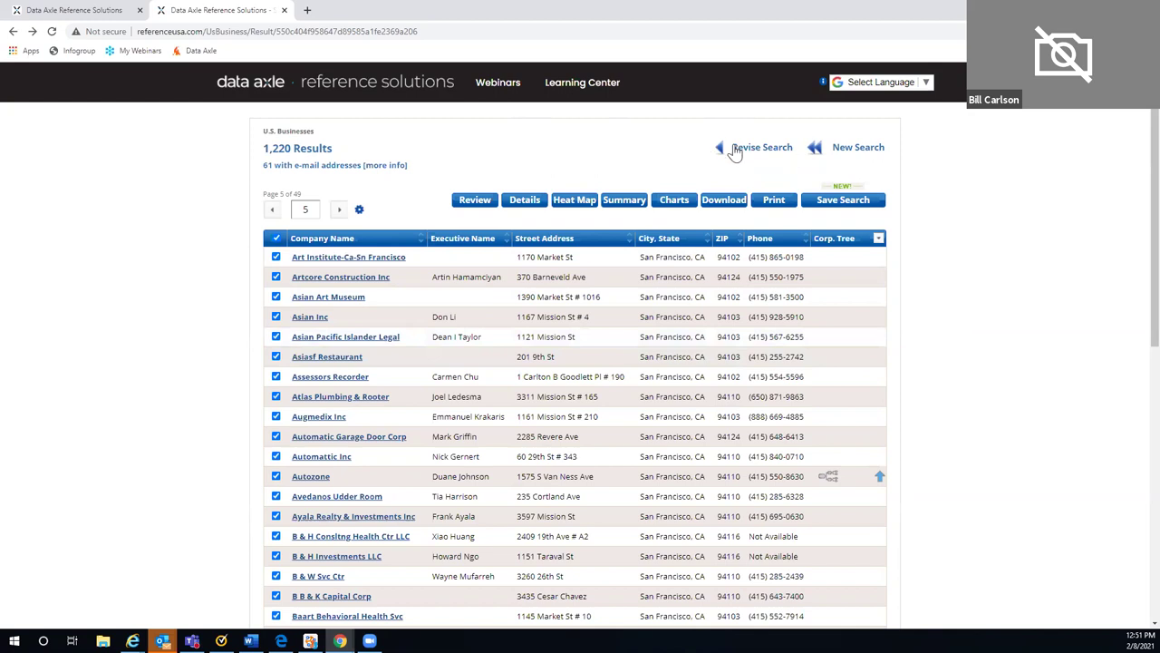
click(737, 151)
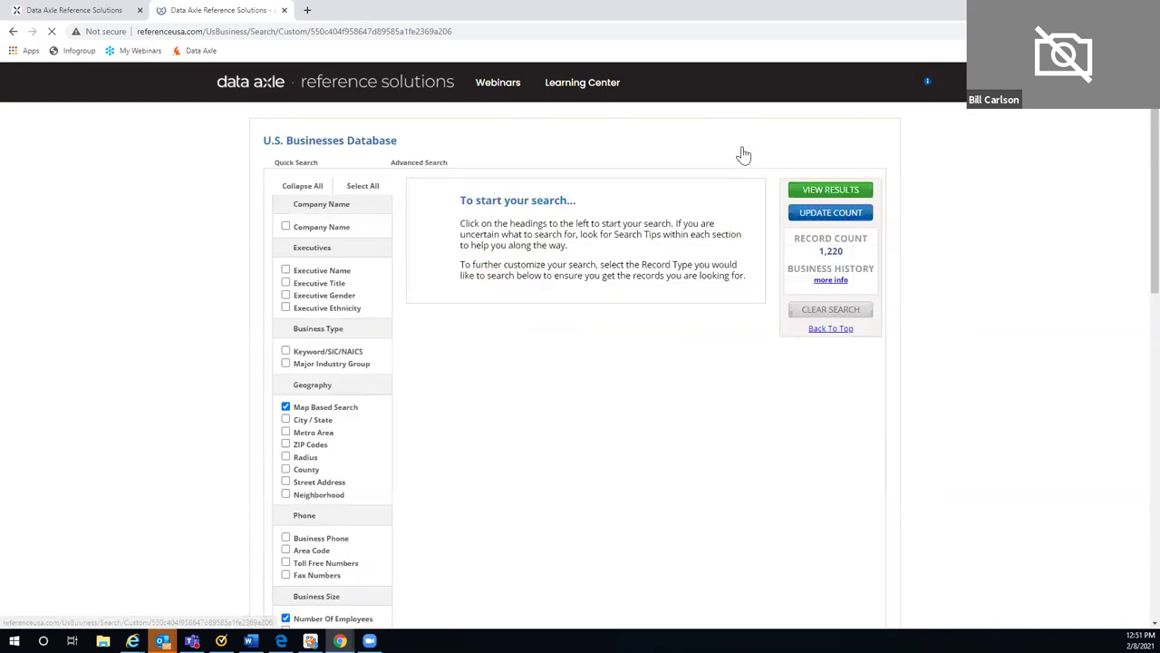
click(835, 194)
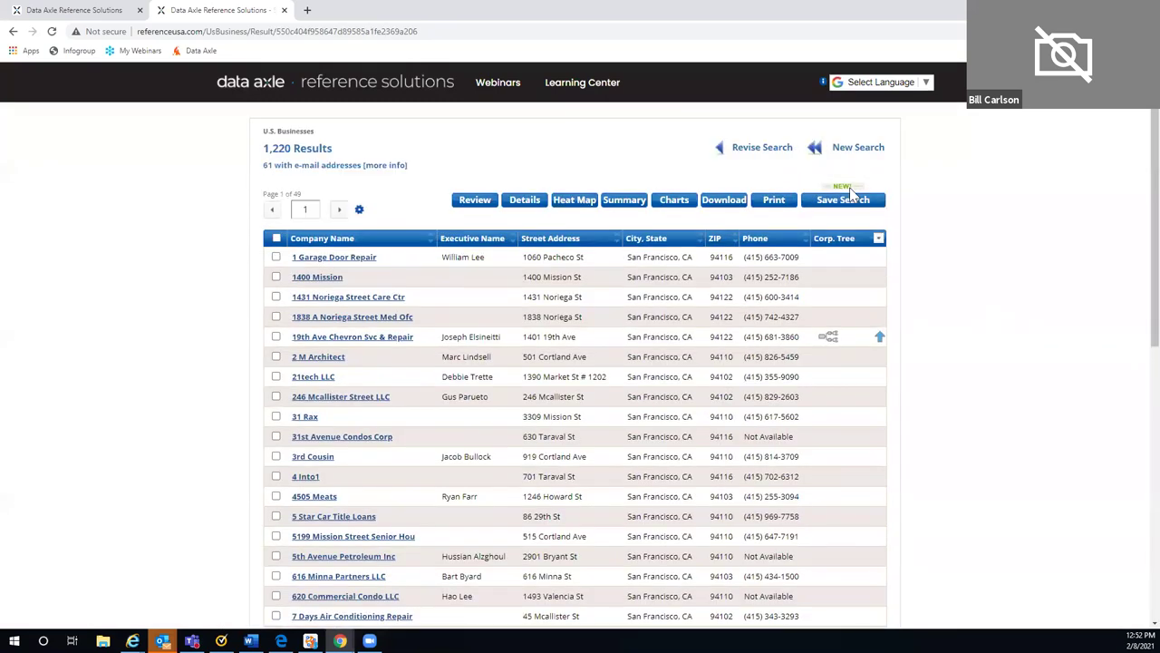
Jump to page 11 of the search results and go back to page 1
click(308, 209)
text(11)
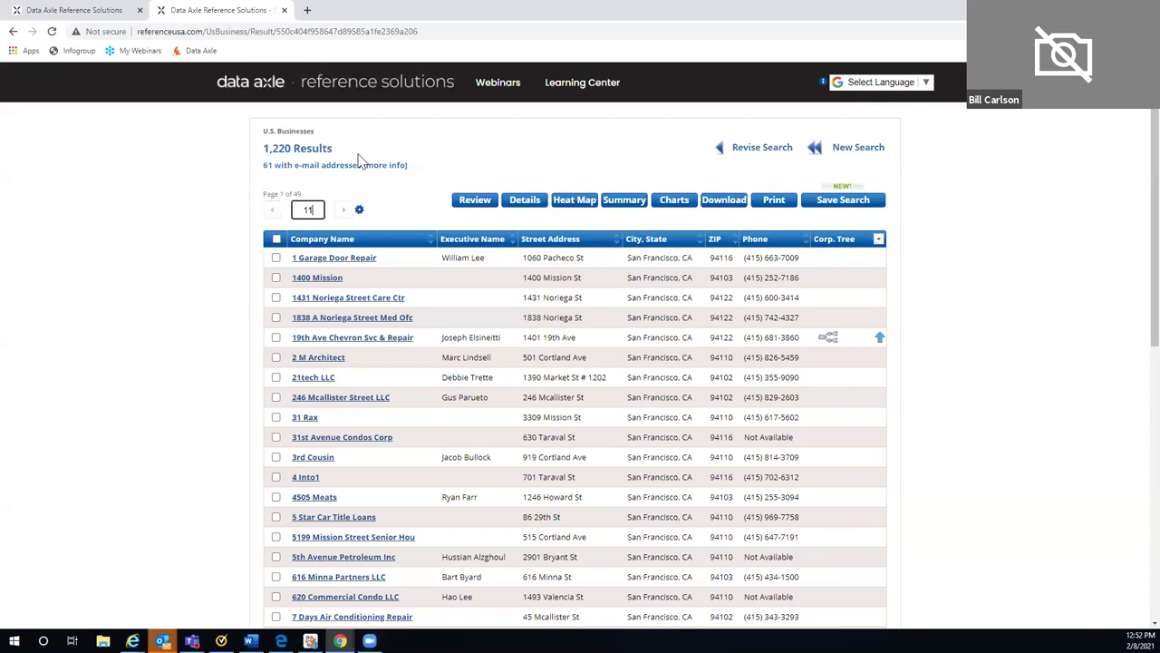
key(Return)
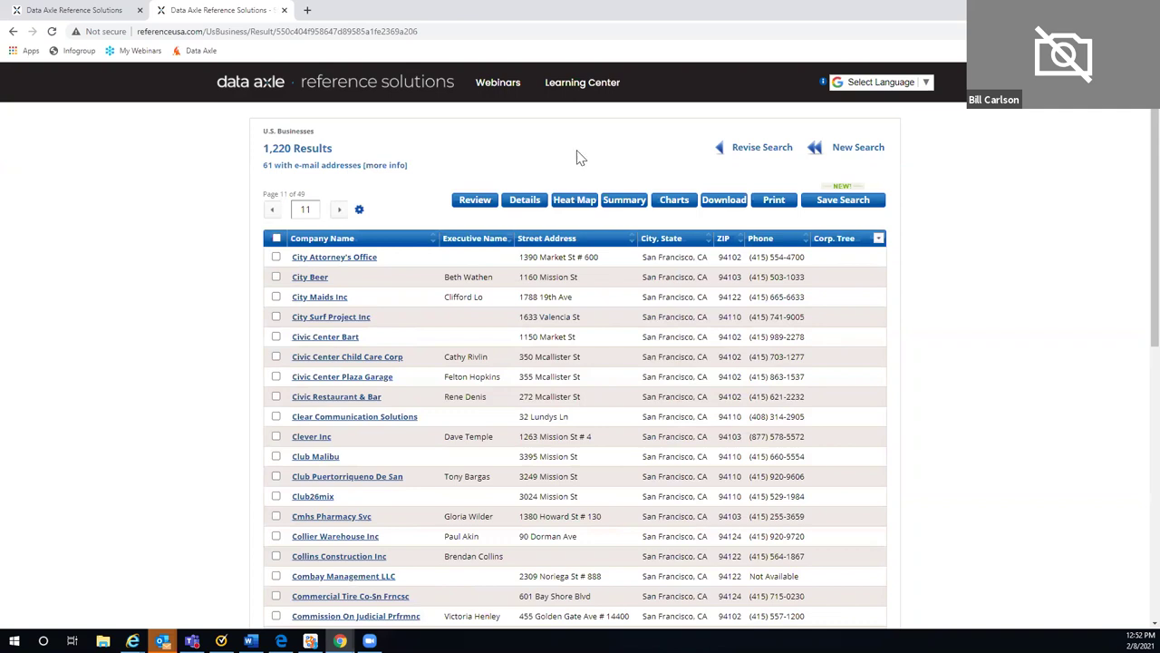
double_click(311, 209)
text(1)
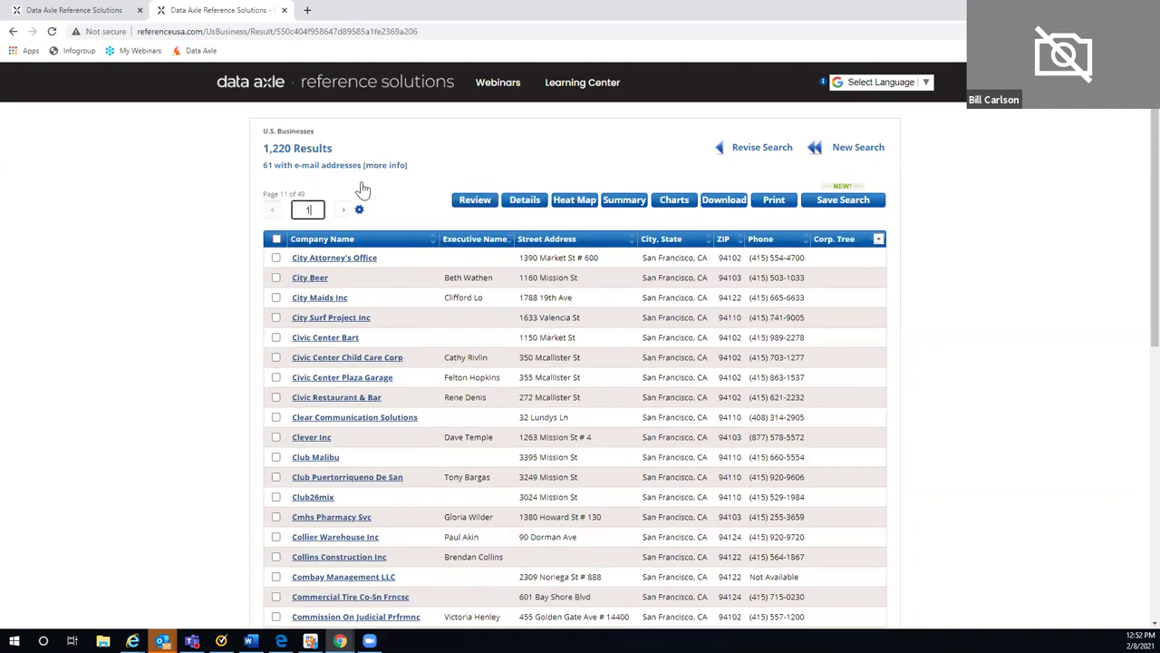
key(Return)
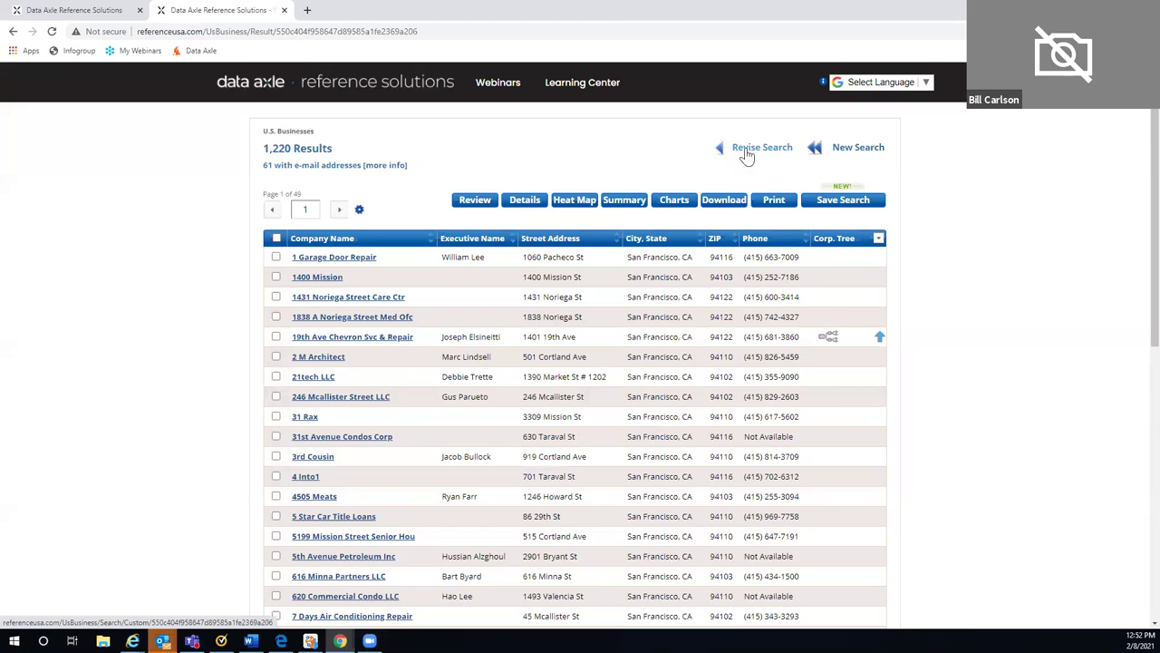
Revise the search to omit SIC code 581208 - Restaurants, found with the keyword "Restaurants" in the Keyword/SIC/NAICS exclusion
click(748, 149)
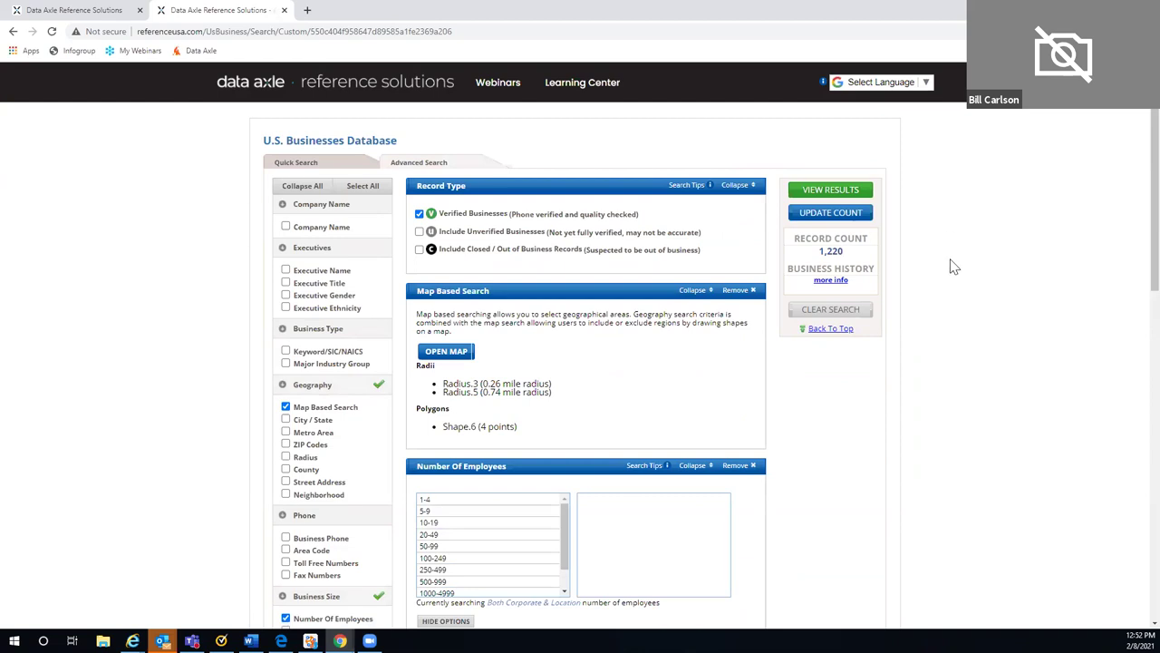
scroll(948, 254, down, 3)
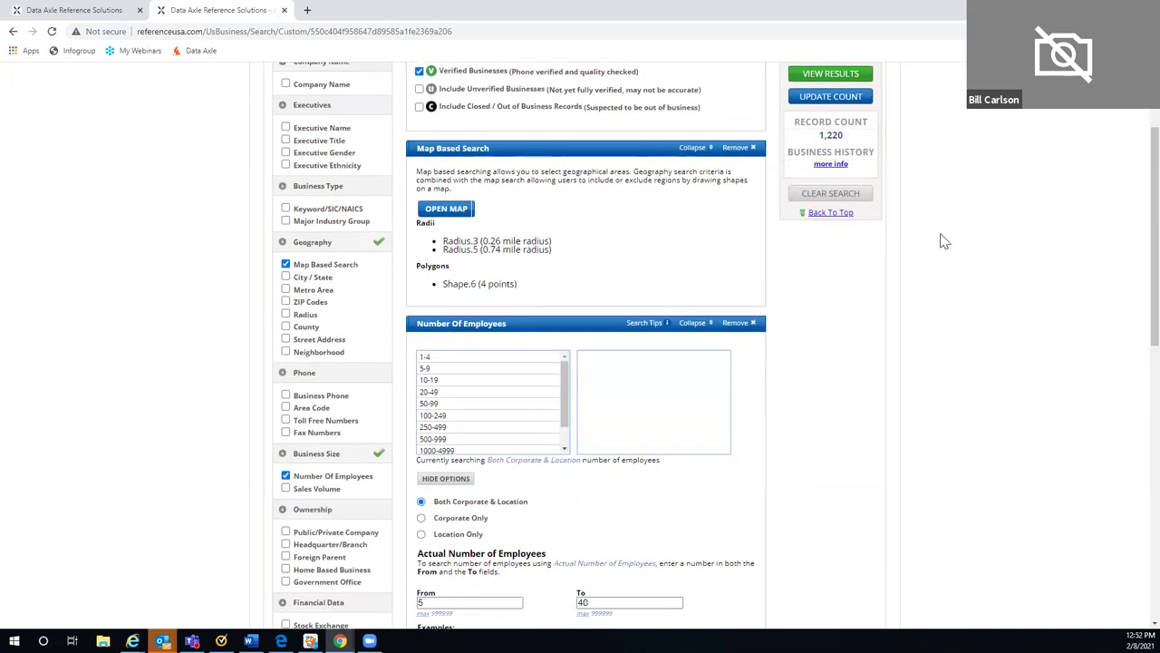
scroll(943, 240, down, 8)
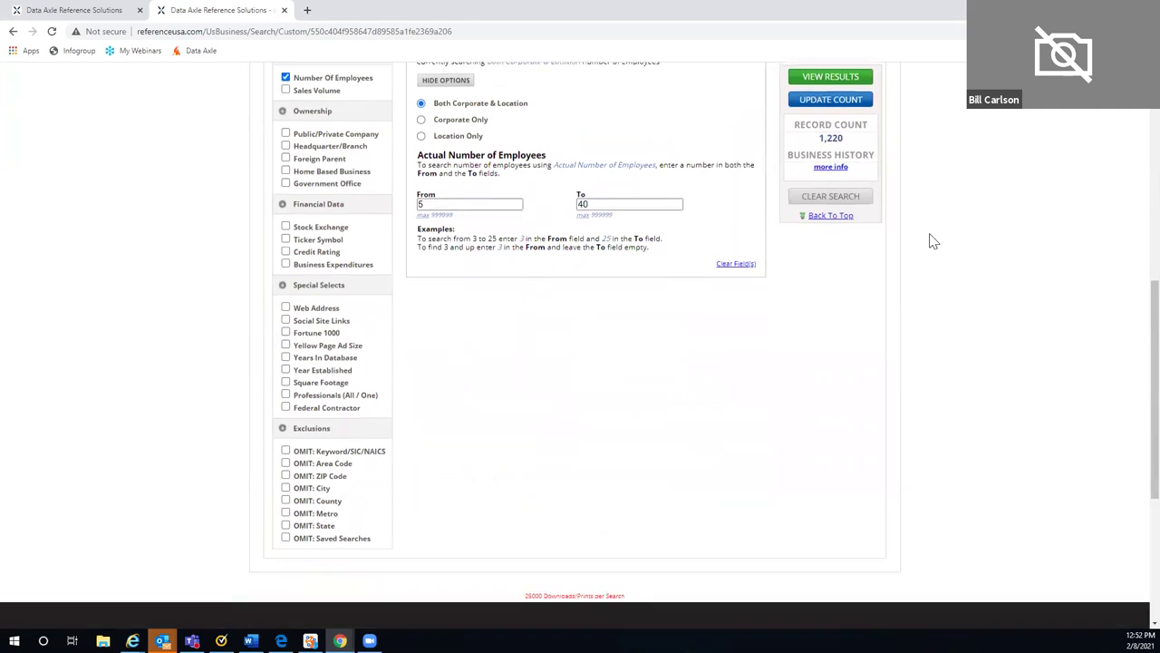
scroll(934, 241, down, 1)
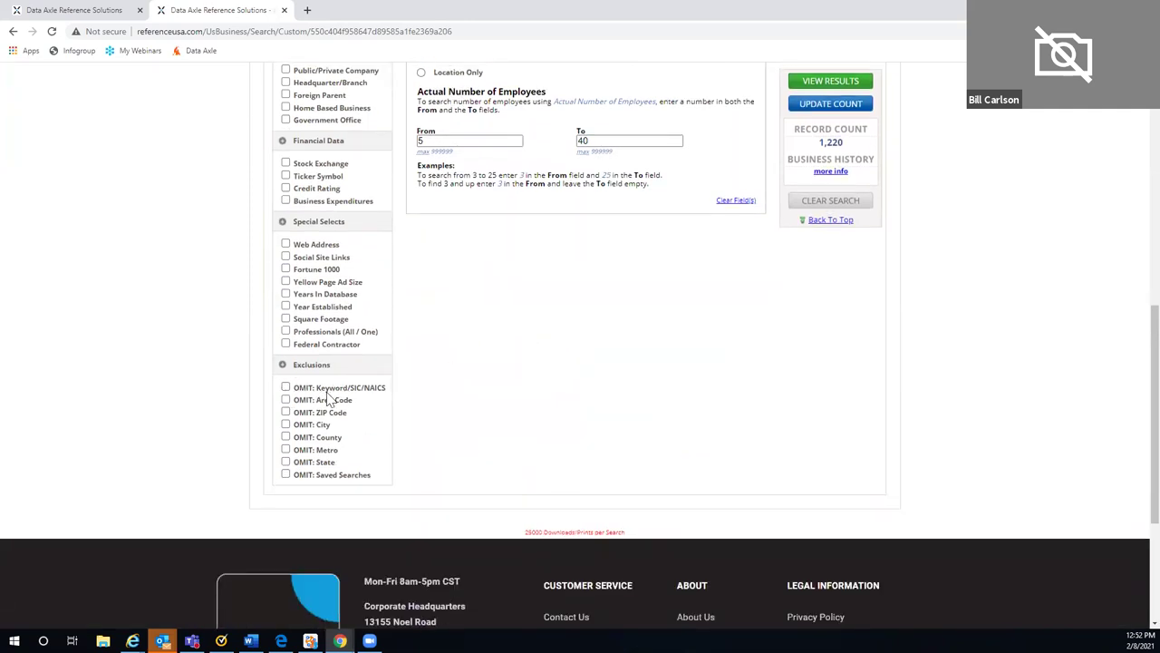
click(286, 387)
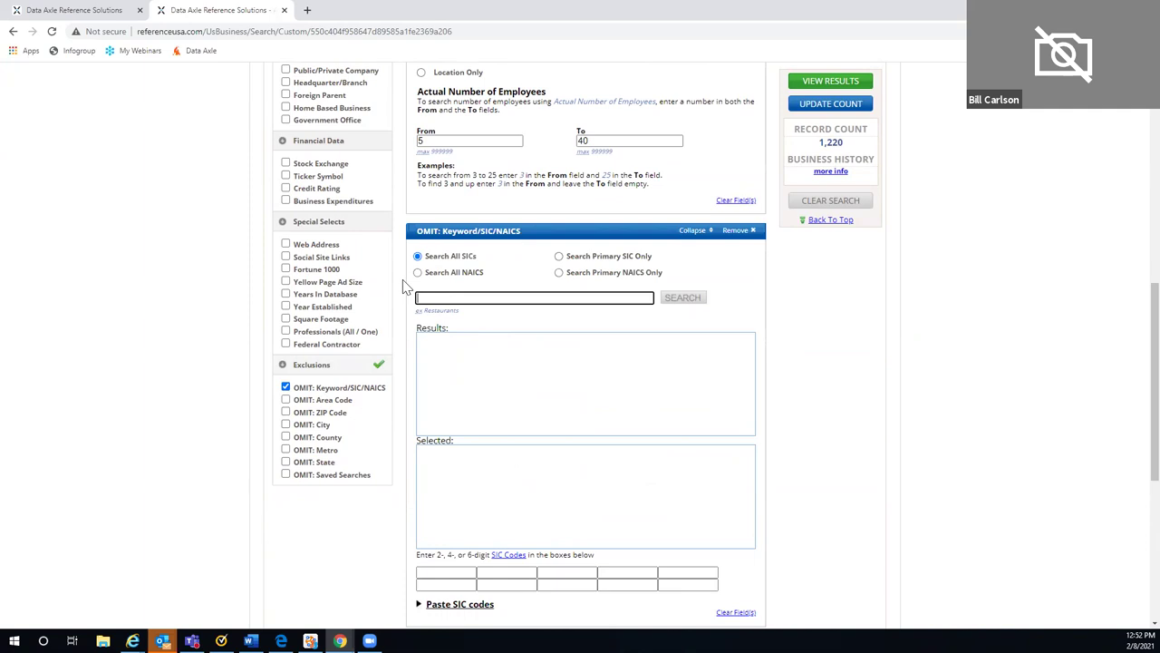
text(Restaurants)
click(694, 304)
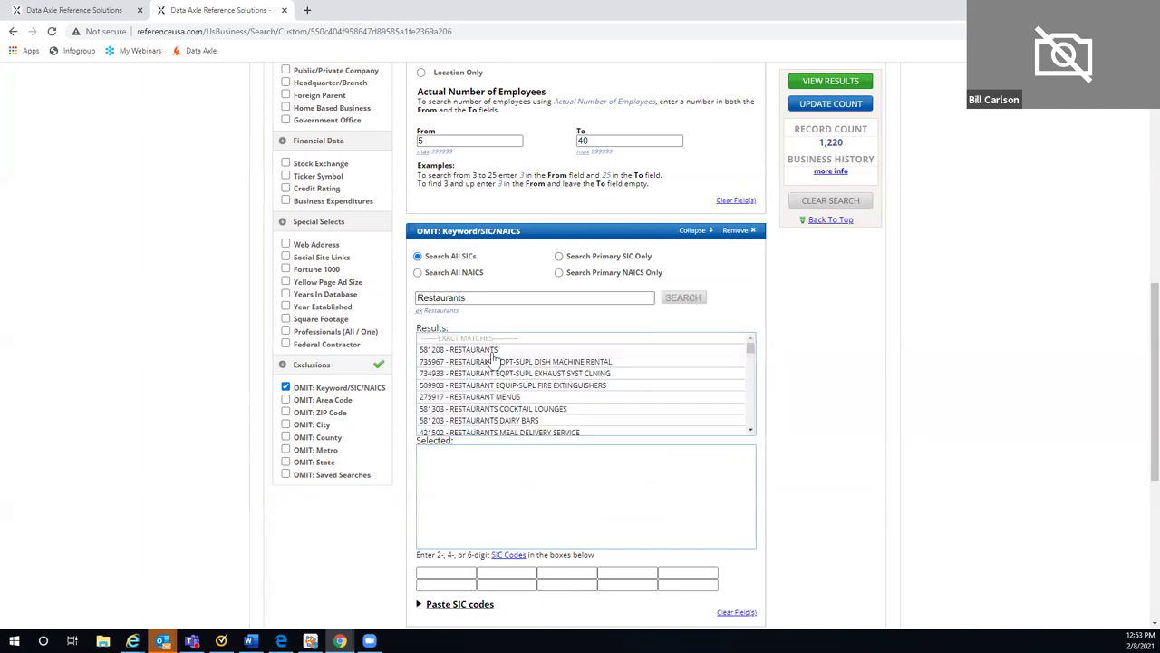
click(464, 352)
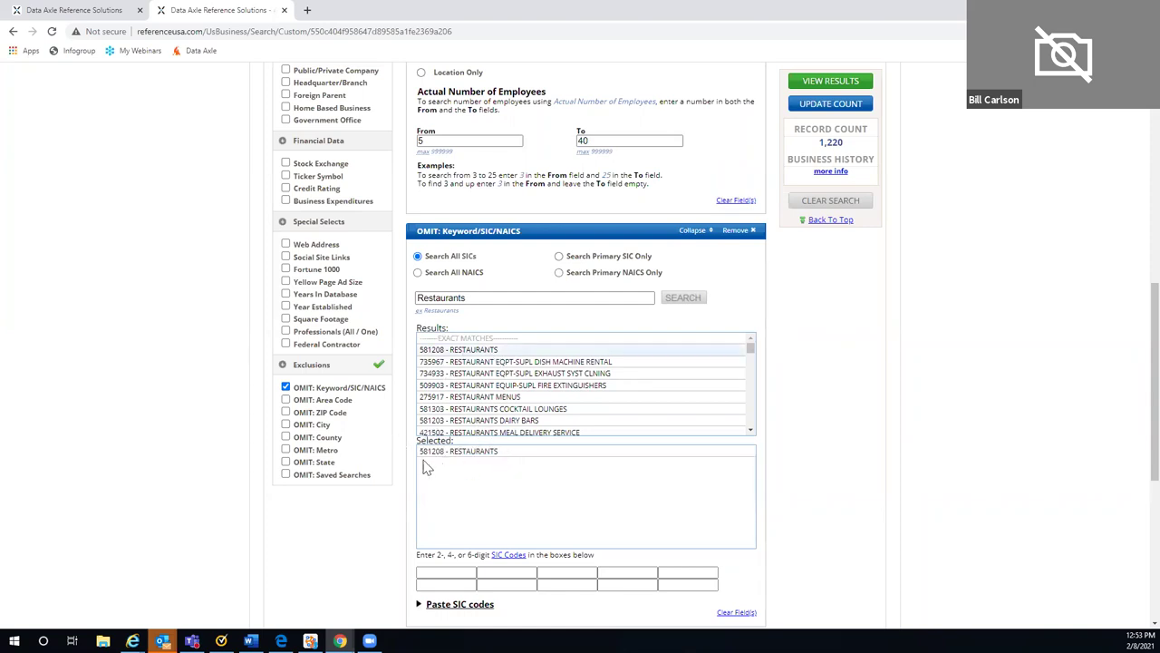
Update the record count for the revised search and view its results
click(831, 105)
click(830, 105)
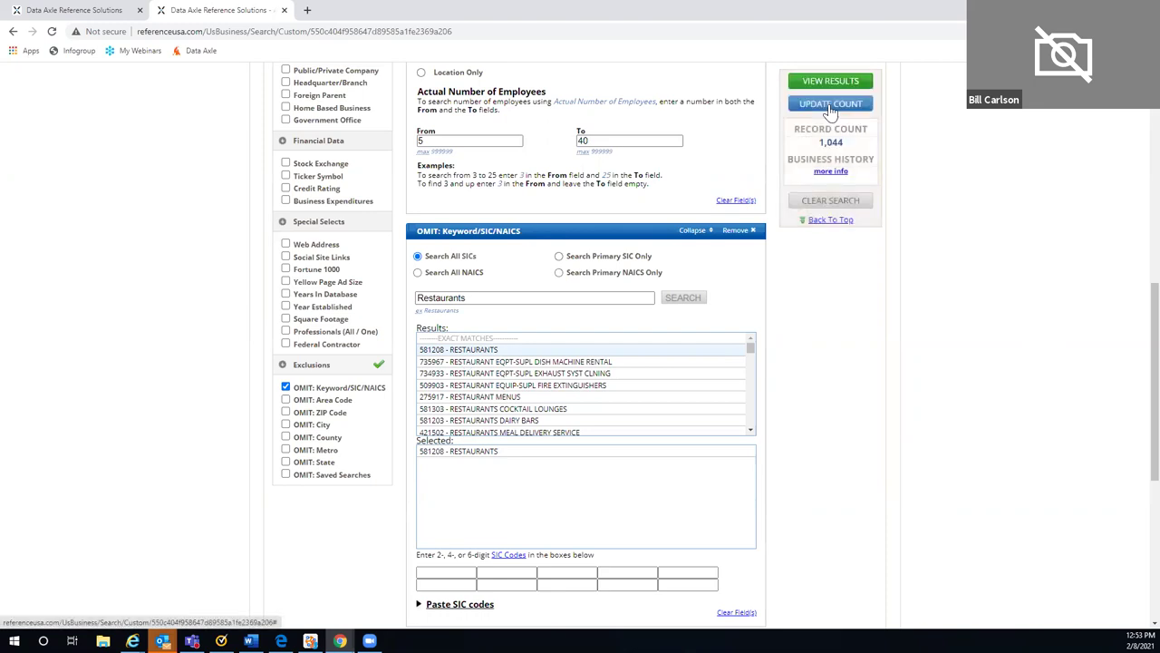
click(821, 83)
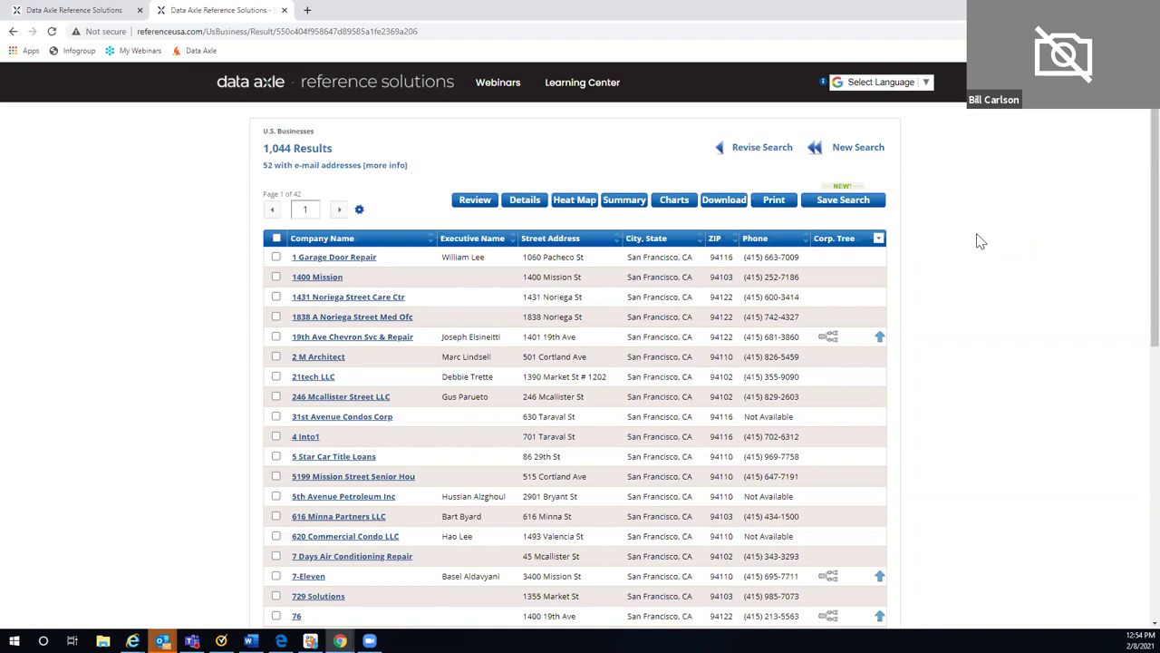
Revise the search by adding the Keyword/SIC/NAICS business type criterion and look up "Restaurants" among all SICs
click(762, 149)
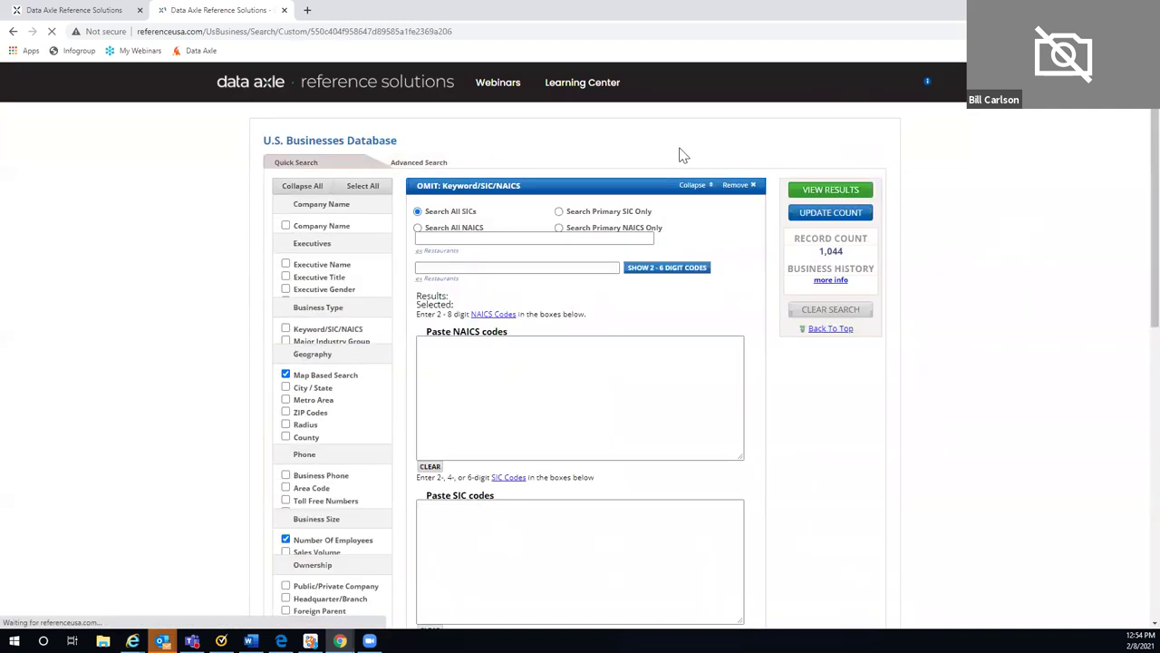
click(285, 351)
click(429, 358)
click(457, 382)
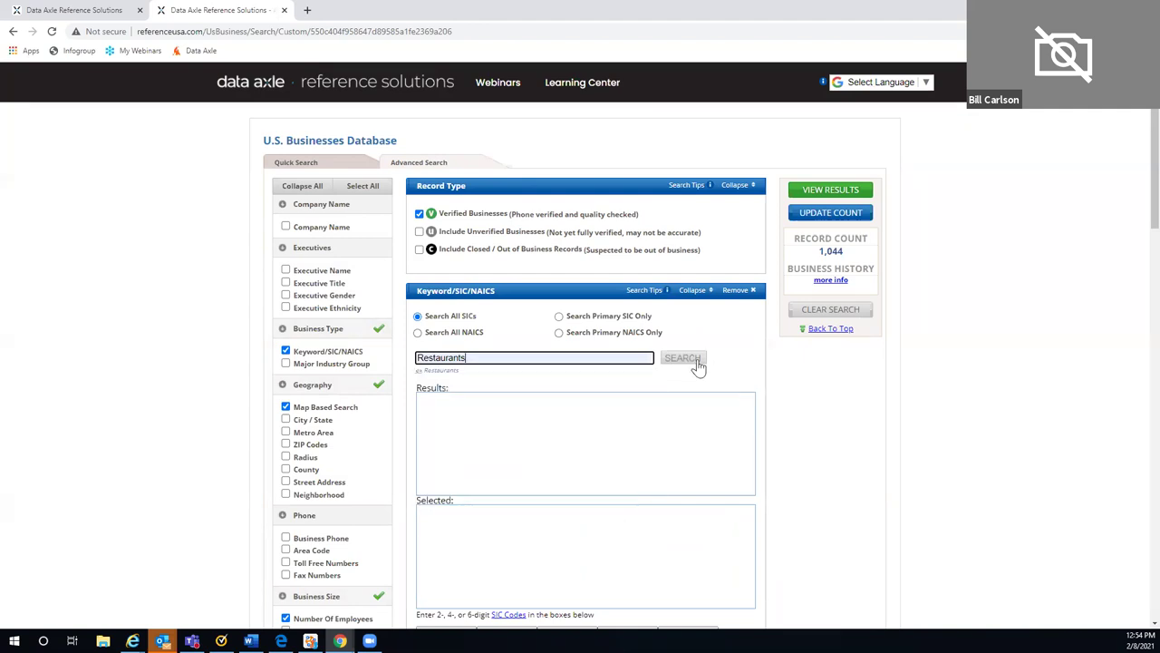
click(691, 361)
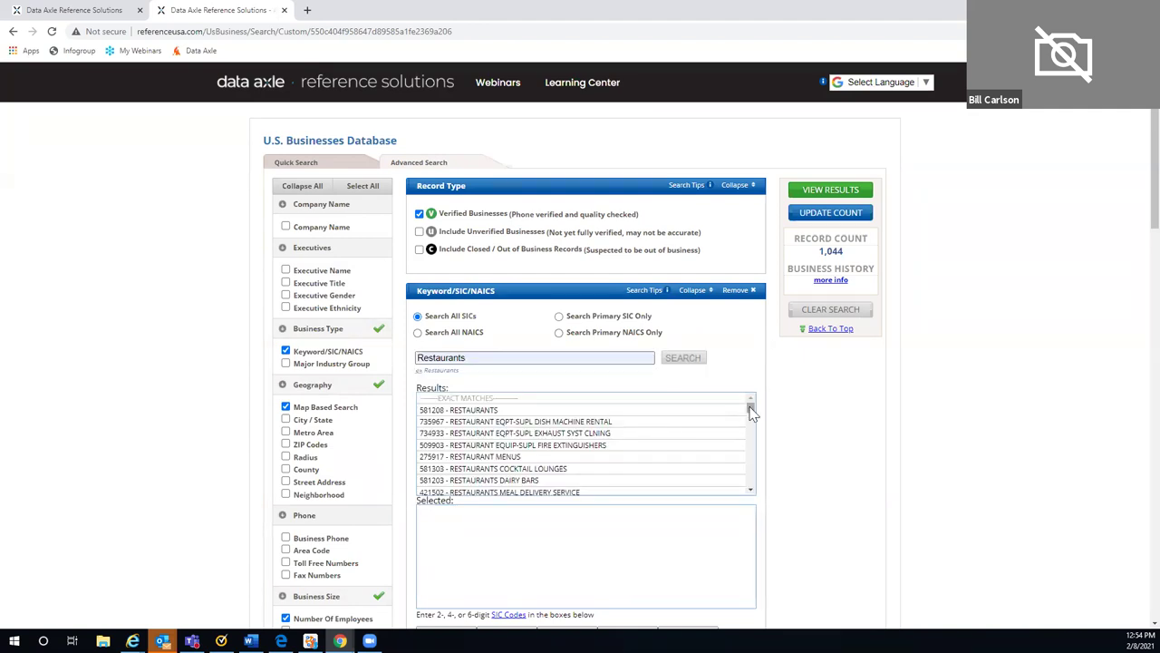
Look through the SIC results for Restaurants and remove the Keyword/SIC/NAICS criterion from the search
drag(751, 412, 751, 423)
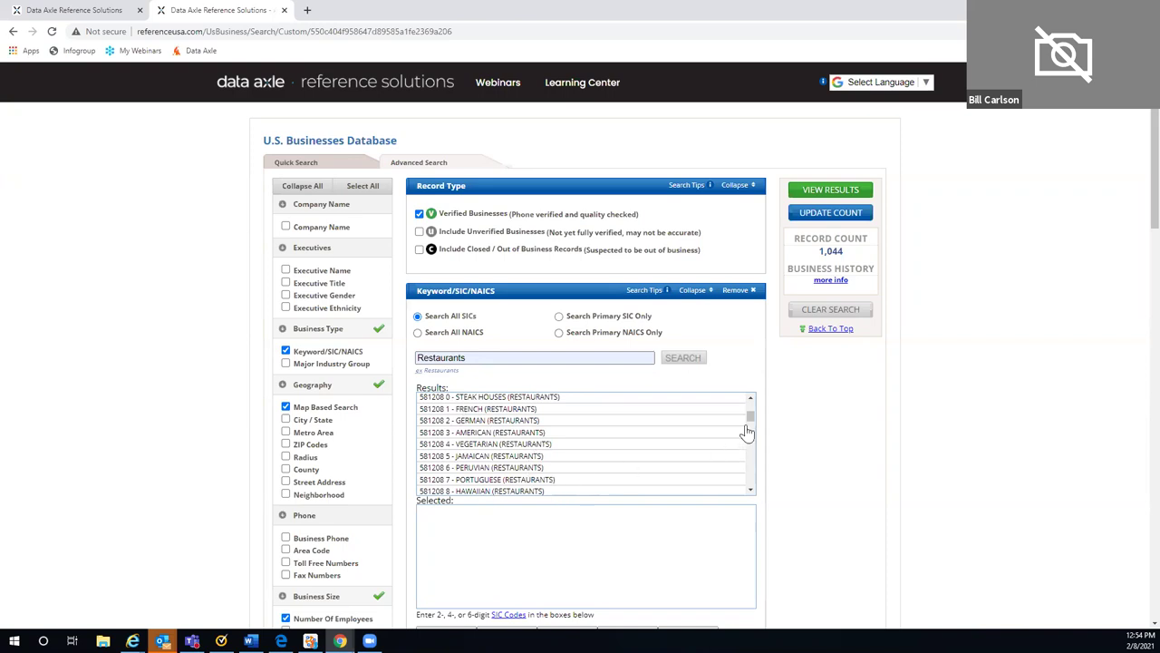
drag(753, 423, 754, 437)
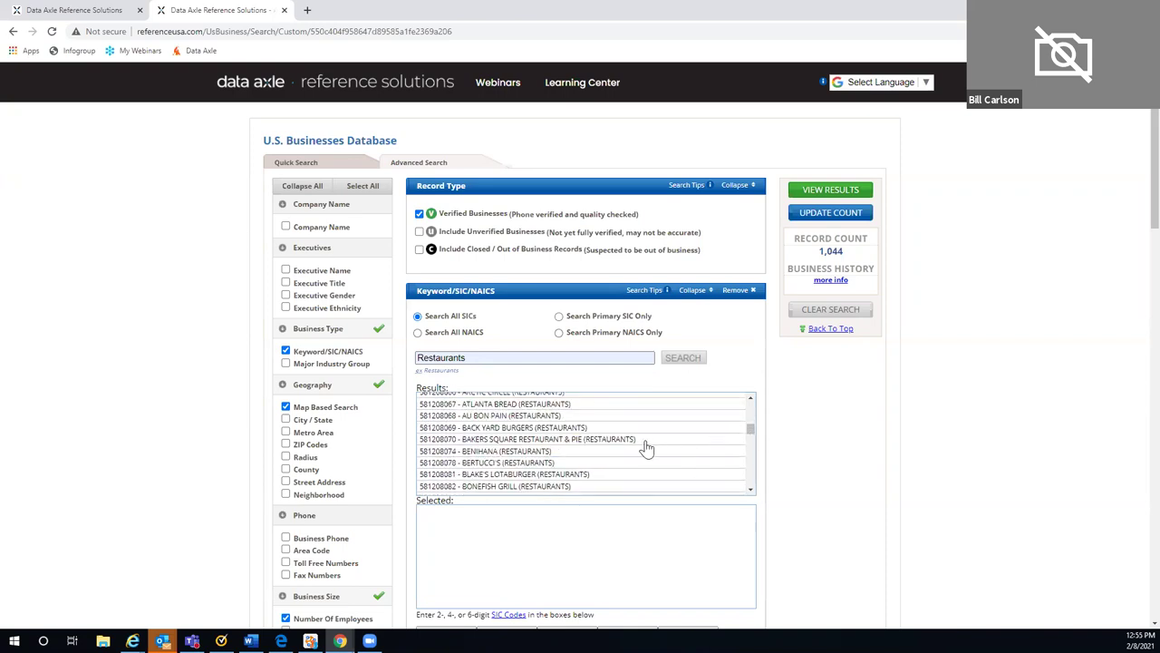
scroll(646, 448, down, 2)
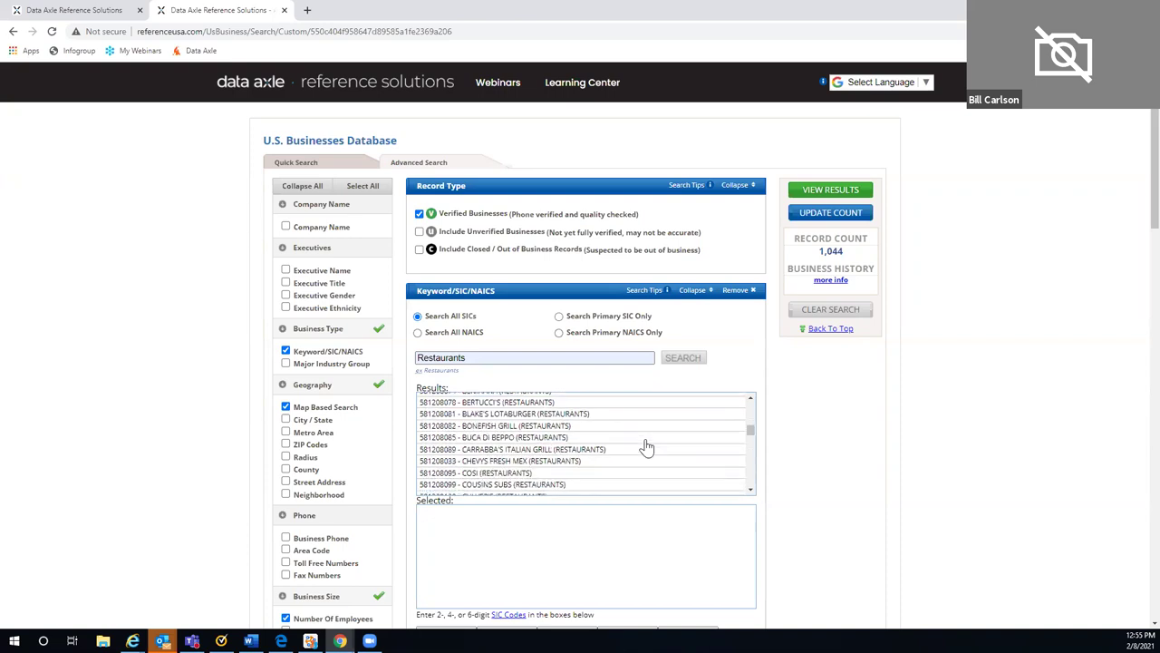
scroll(645, 444, down, 2)
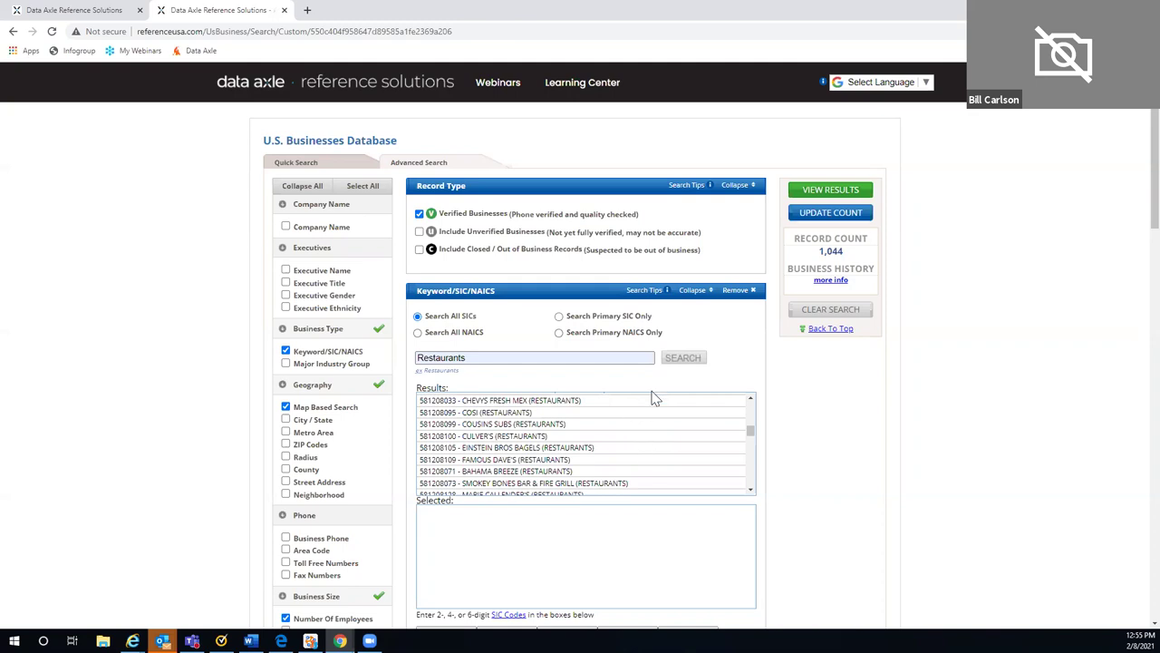
click(736, 291)
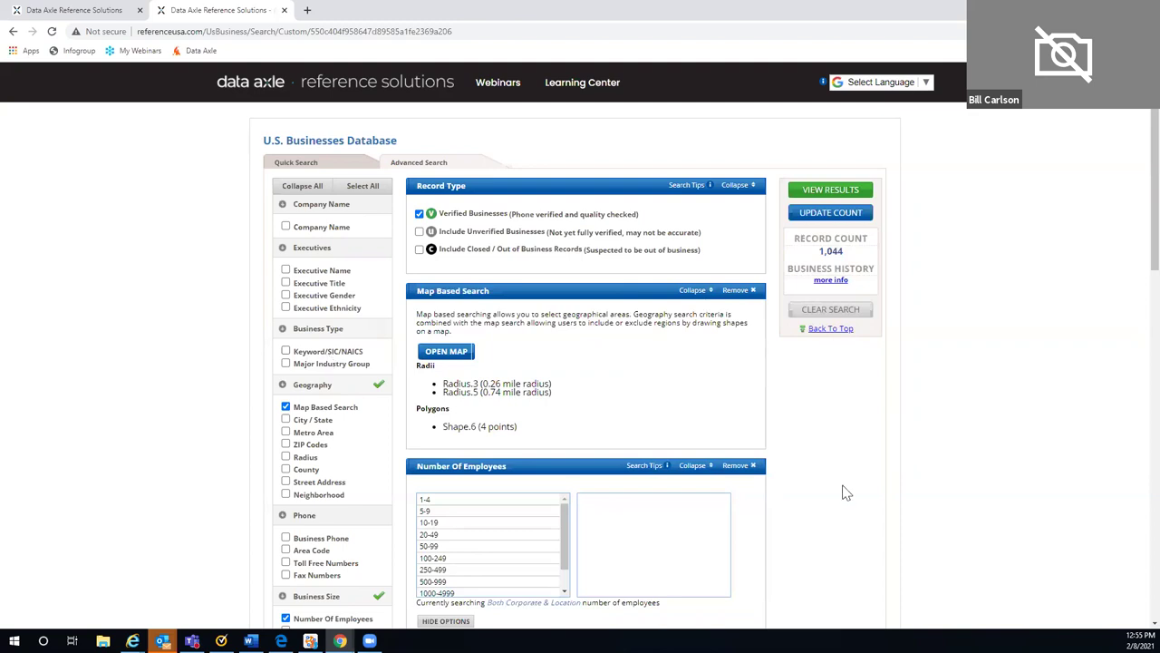
scroll(834, 484, down, 1)
scroll(841, 484, up, 1)
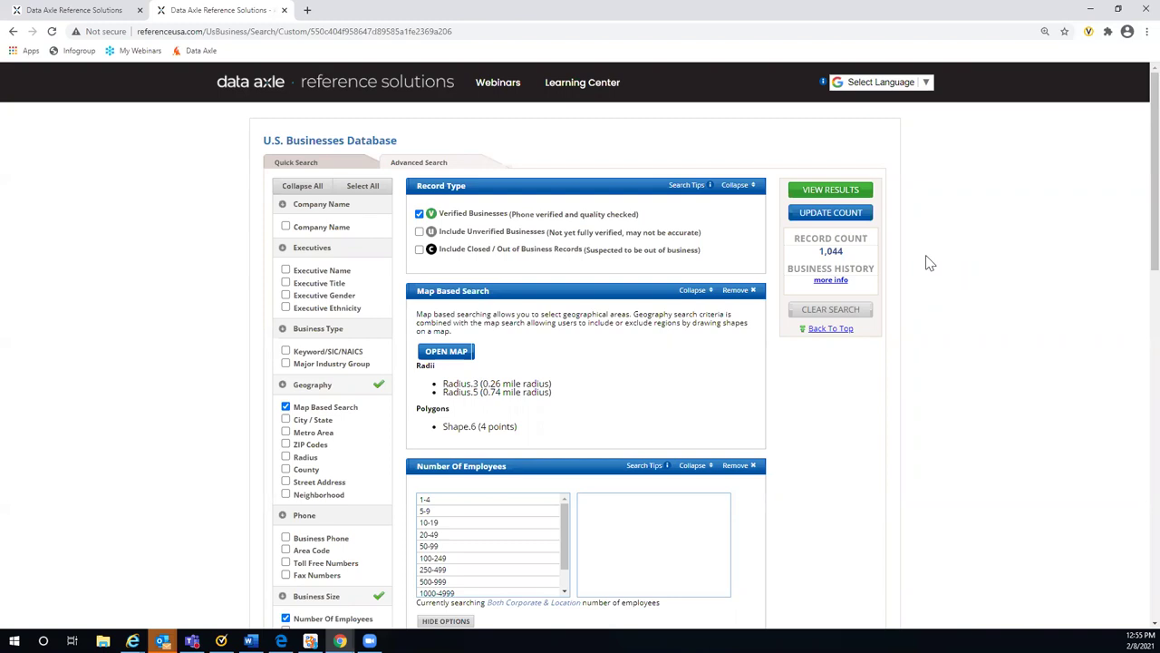
Return to the home page of available databases and open the Advanced Search of the U.S. Consumers / Lifestyles database
click(356, 91)
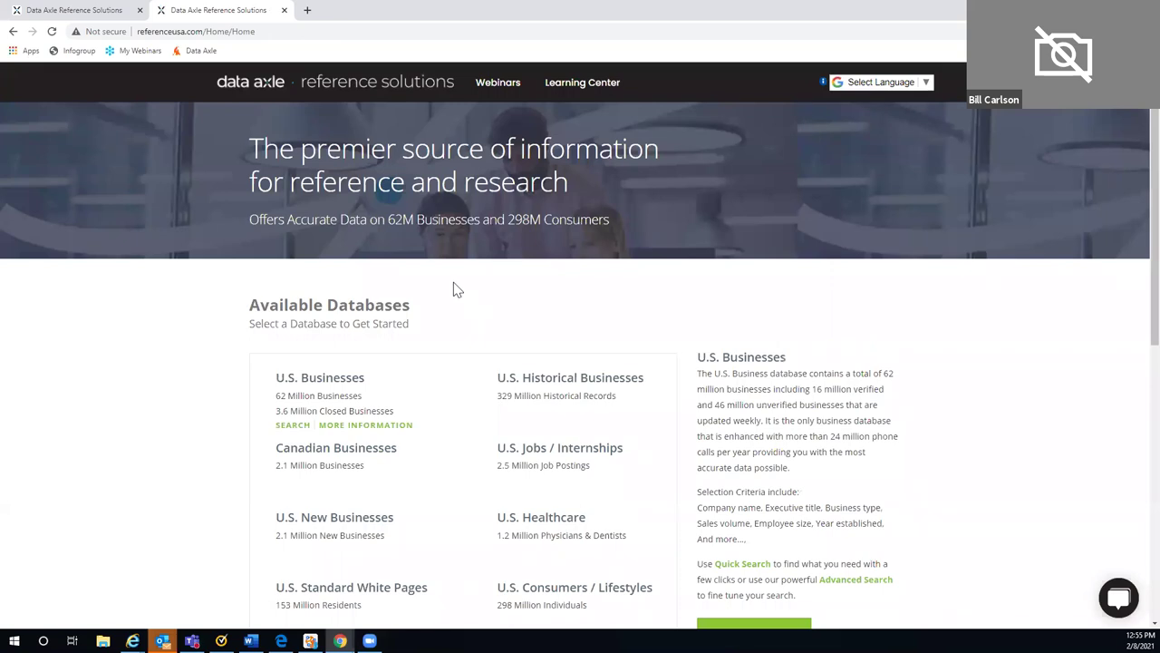
scroll(458, 290, down, 1)
scroll(458, 289, down, 3)
mouse_move(560, 342)
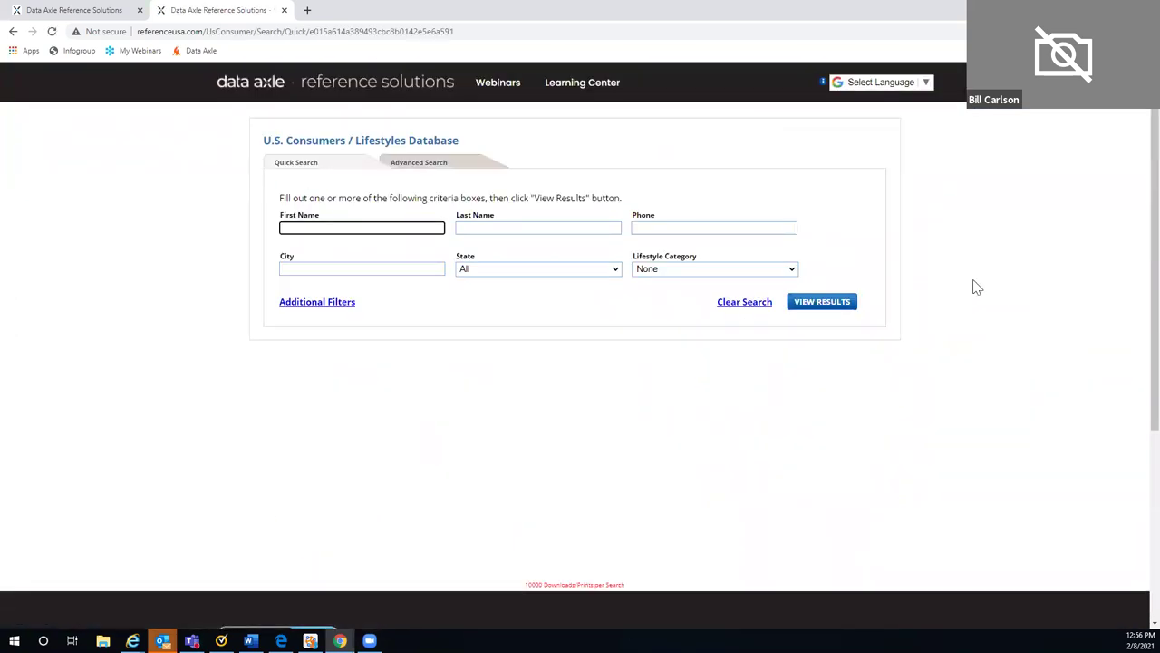
click(414, 168)
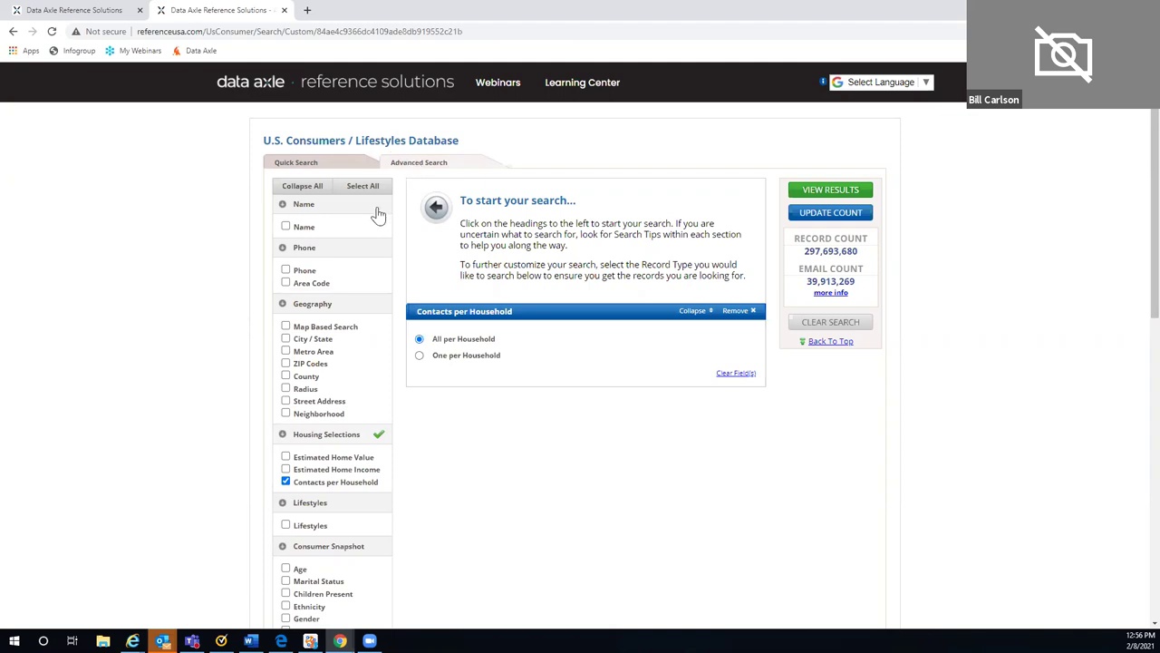
Add the Lifestyles criterion and select Gourmet Food & Wine in the Cooking / Wine category
scroll(388, 220, down, 2)
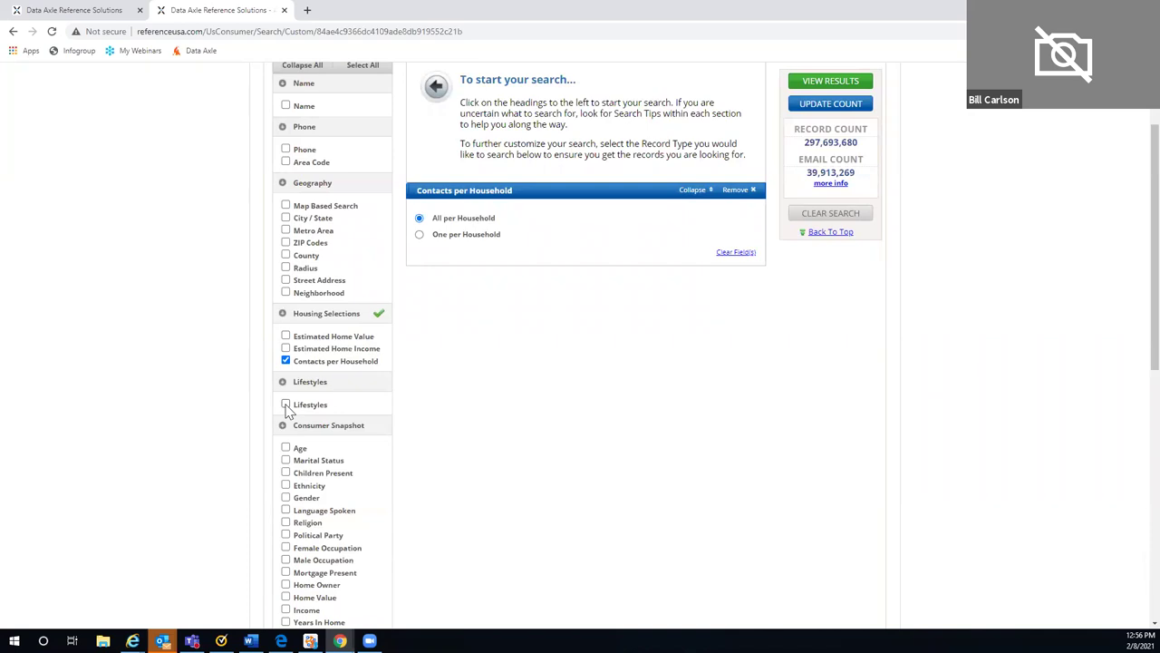
click(286, 405)
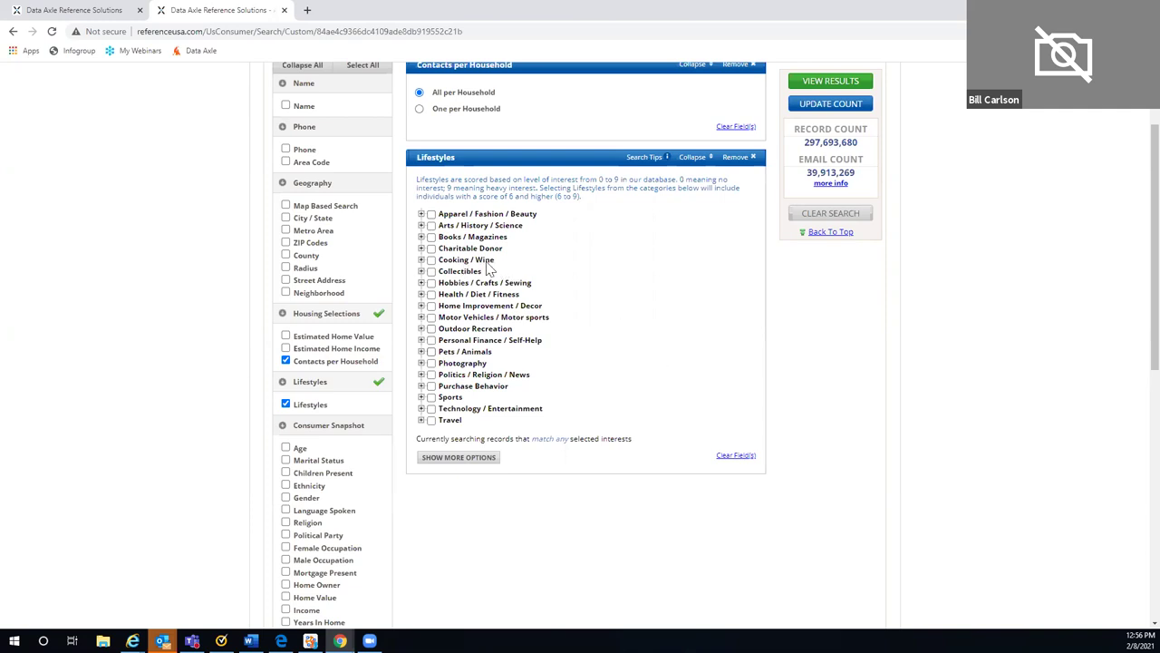
click(421, 260)
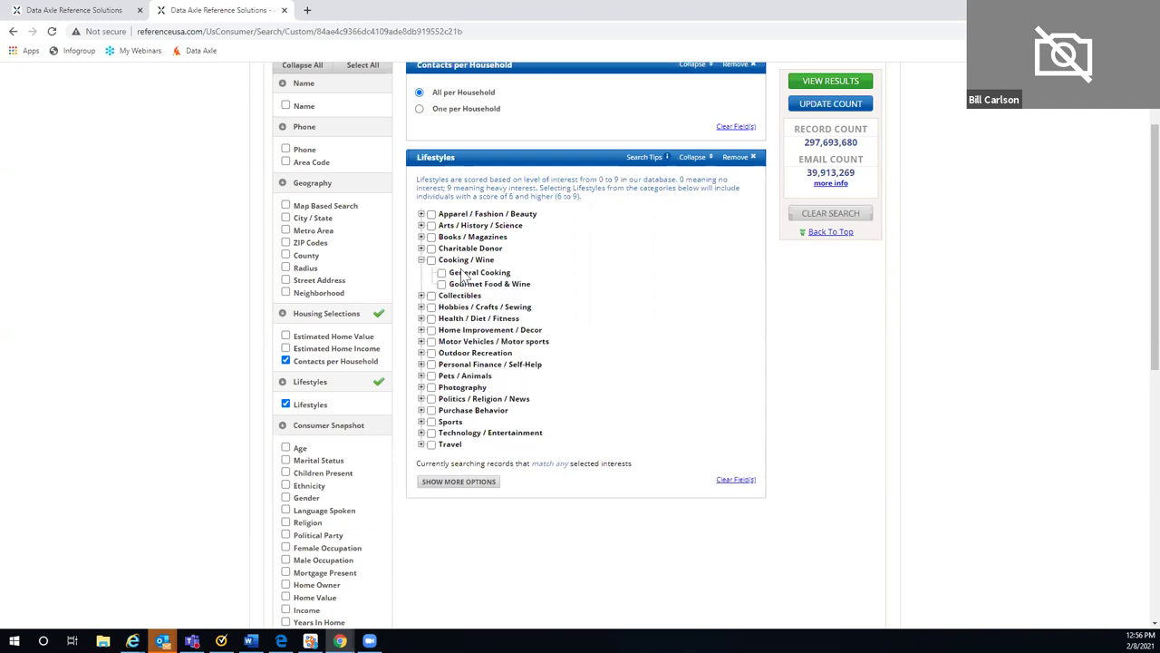
click(441, 284)
Add the Neighborhood criterion with California and the Sn Francisco, CA metro area, selecting Bay Vista, FOSTER CITY, CA
click(286, 293)
scroll(647, 235, up, 2)
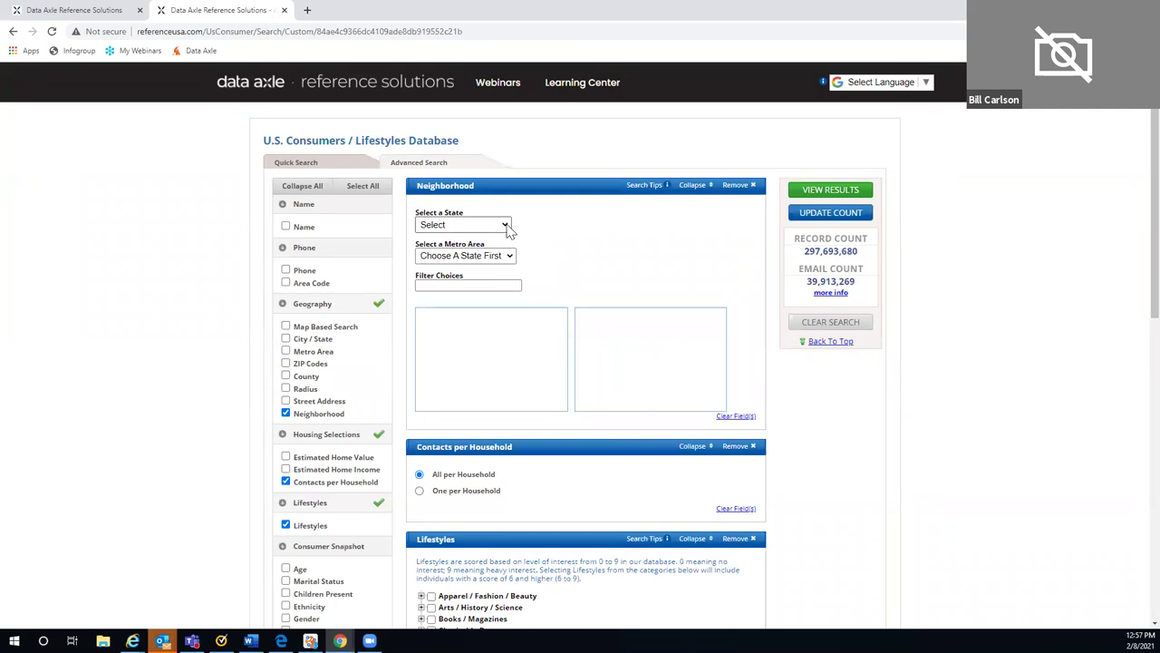
click(507, 228)
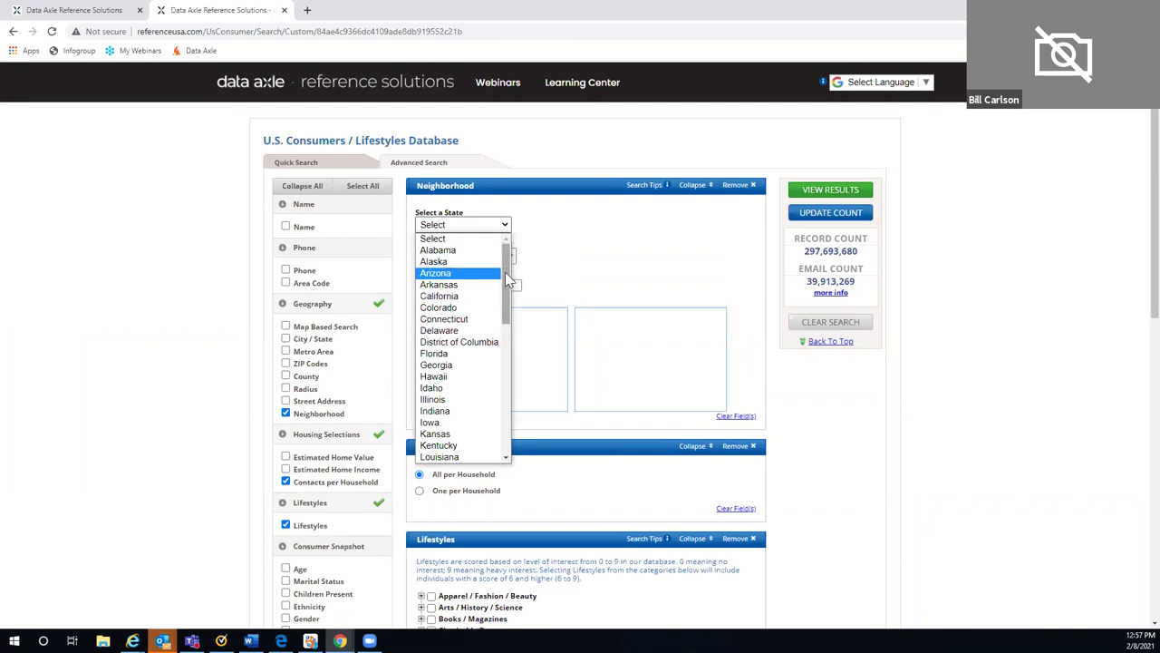
click(462, 297)
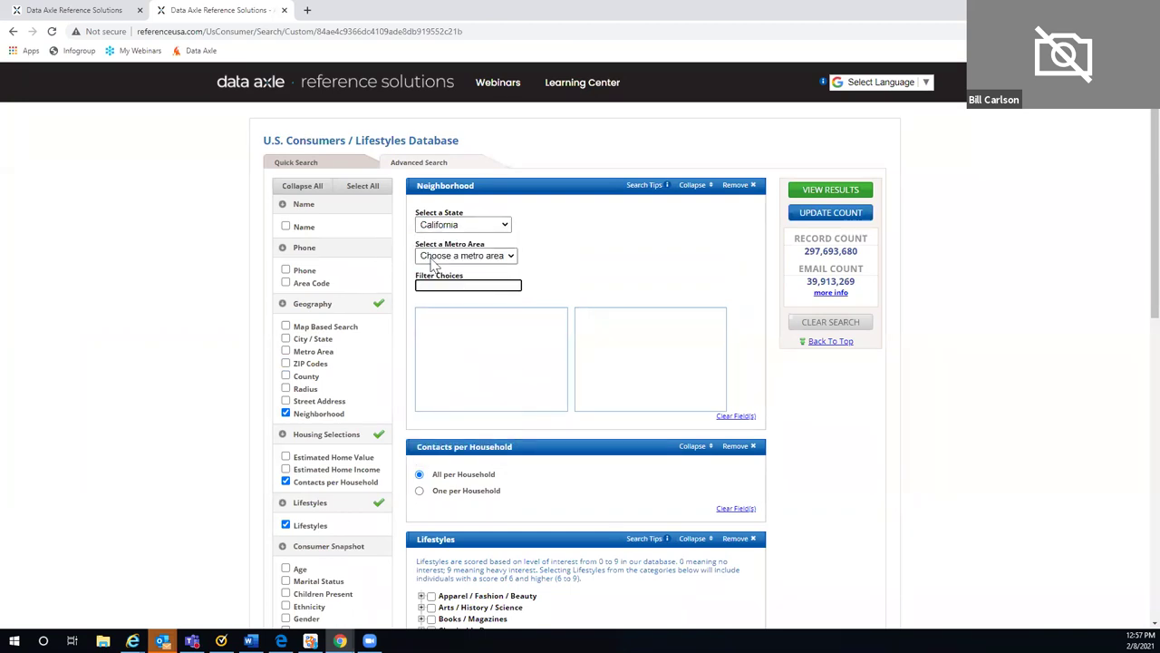
click(511, 256)
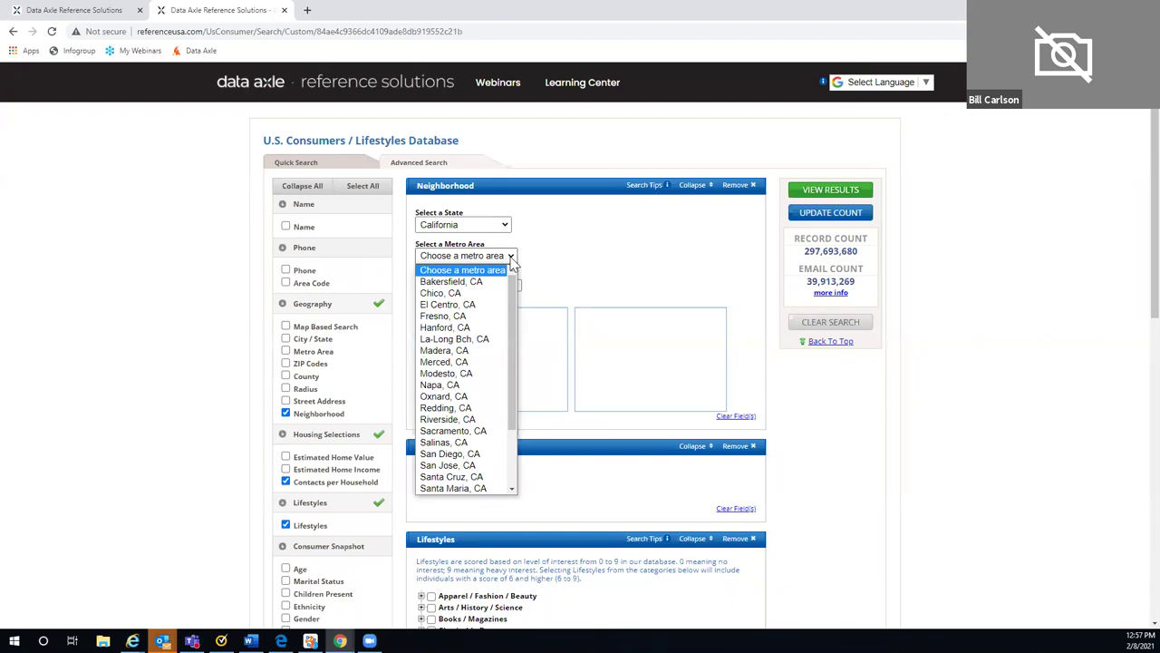
drag(508, 281, 511, 360)
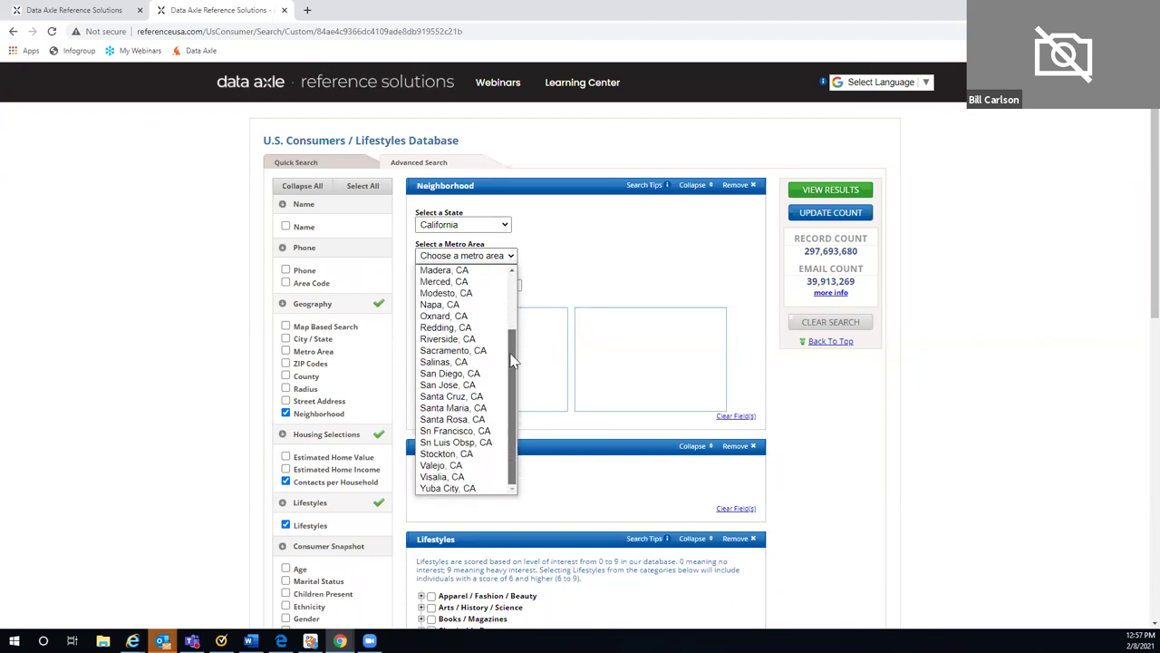
click(450, 436)
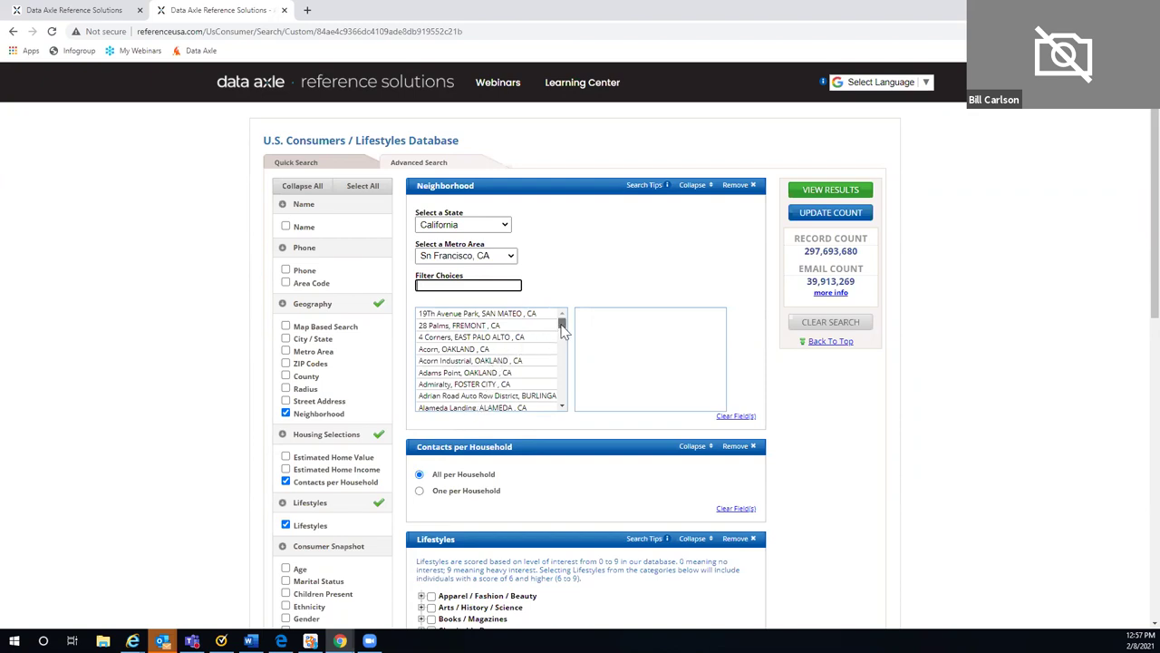
scroll(562, 331, down, 10)
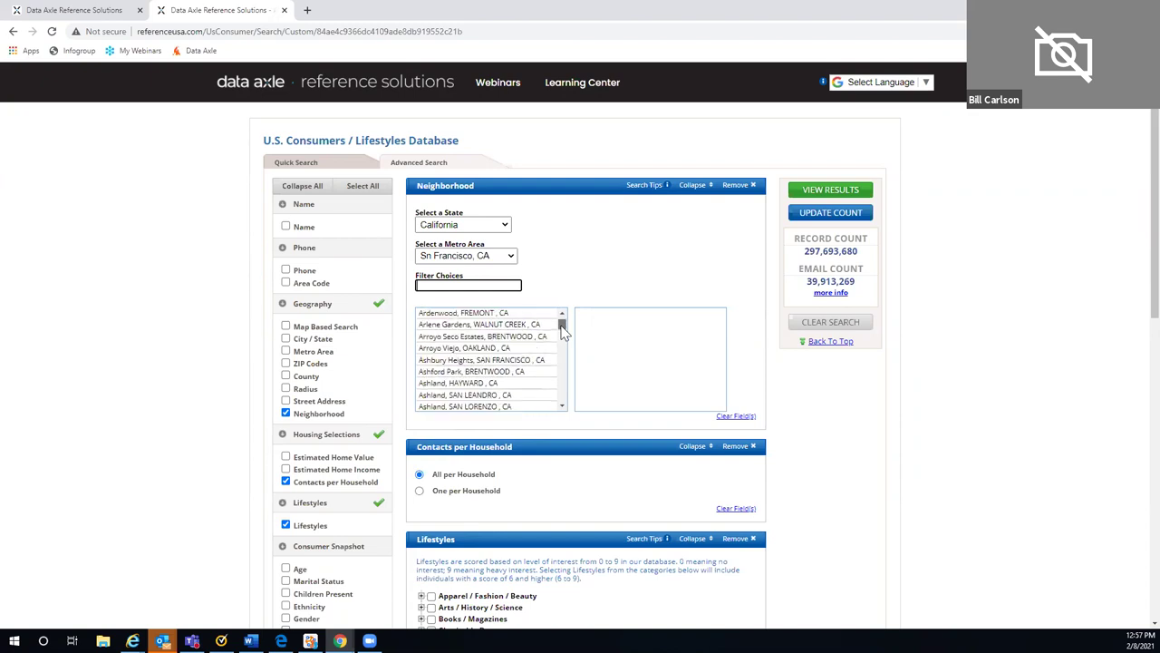
scroll(562, 331, down, 5)
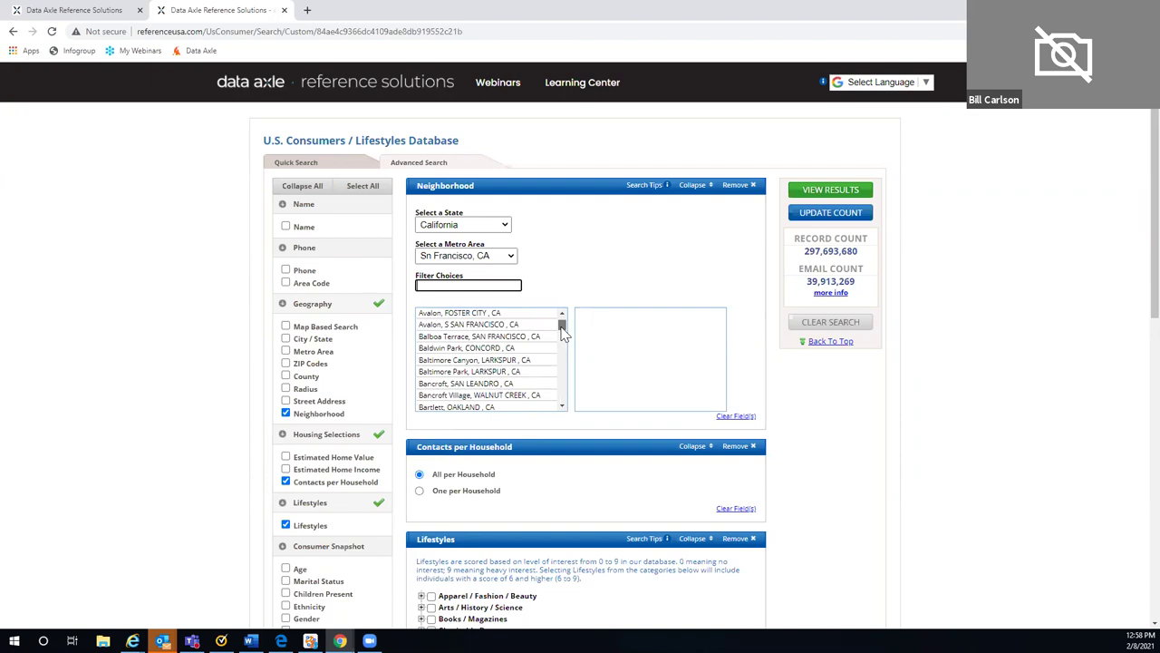
scroll(562, 332, down, 3)
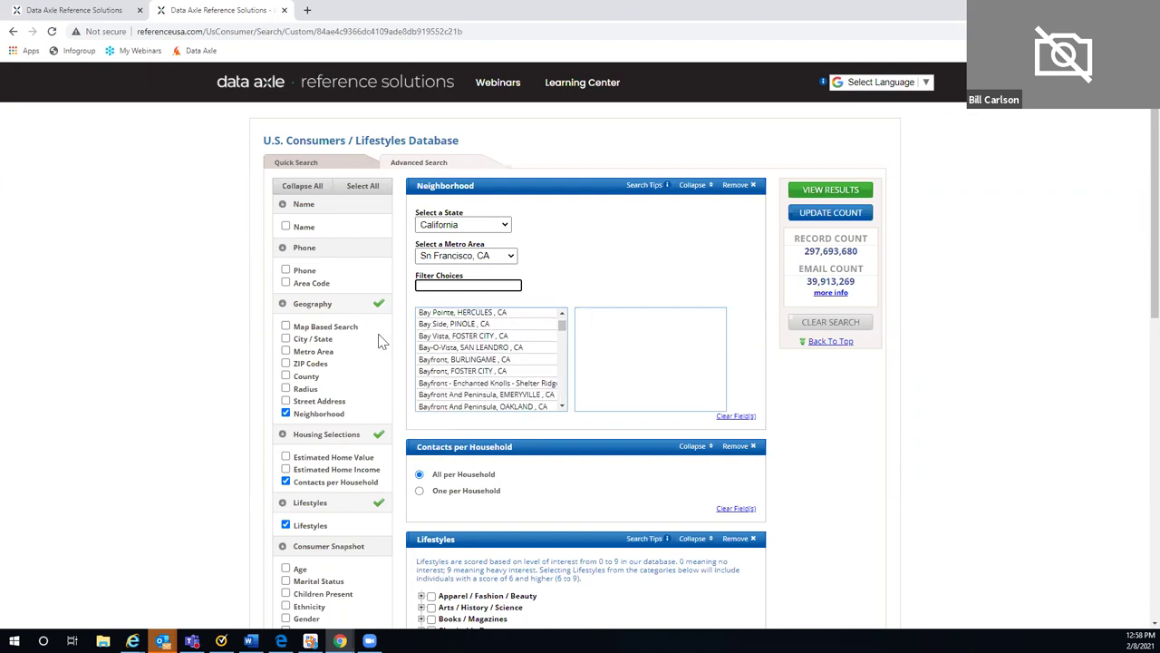
double_click(471, 337)
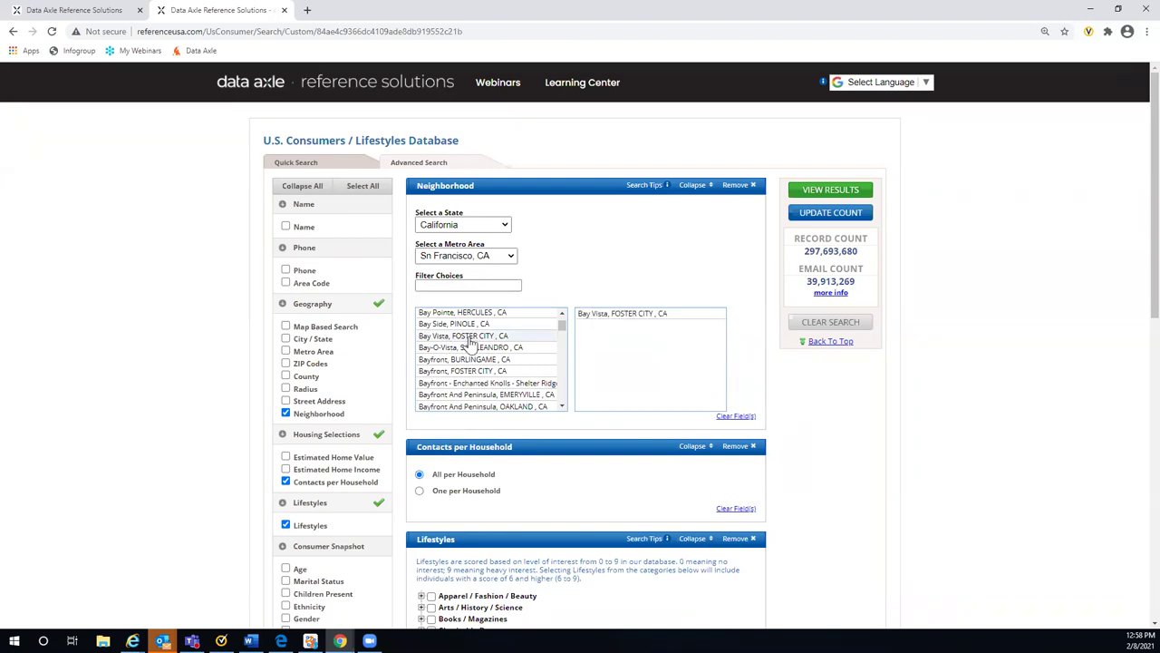
Update the record count for the Bay Vista neighborhood combined with the Gourmet Food & Wine lifestyle
scroll(900, 457, down, 3)
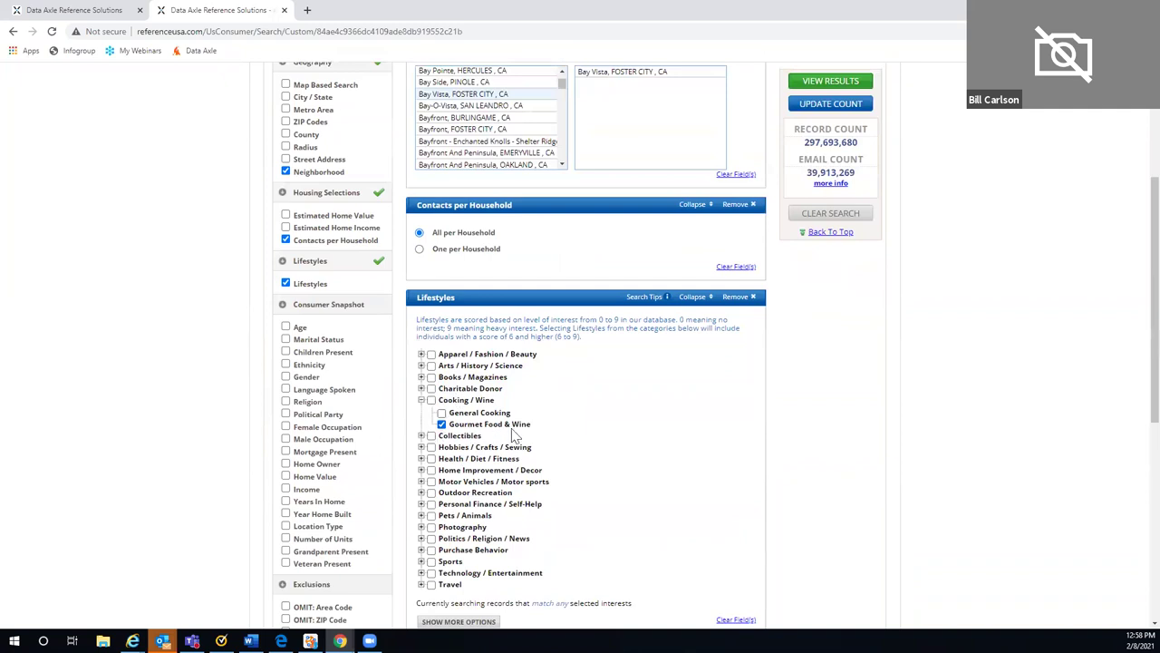
click(821, 105)
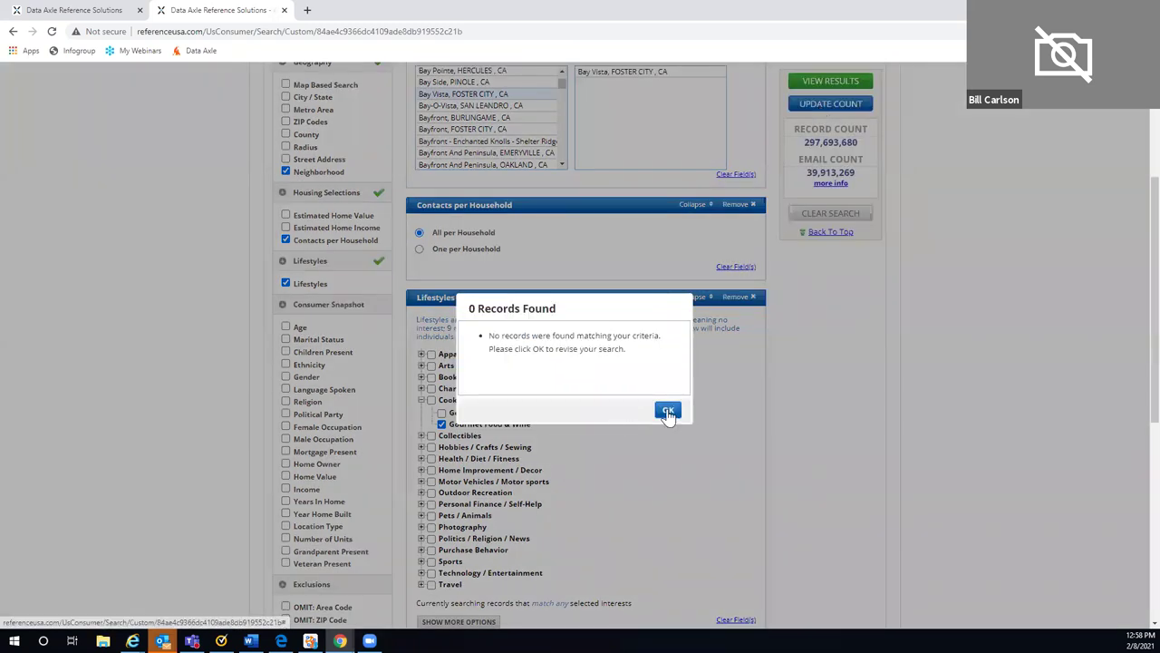
key(Return)
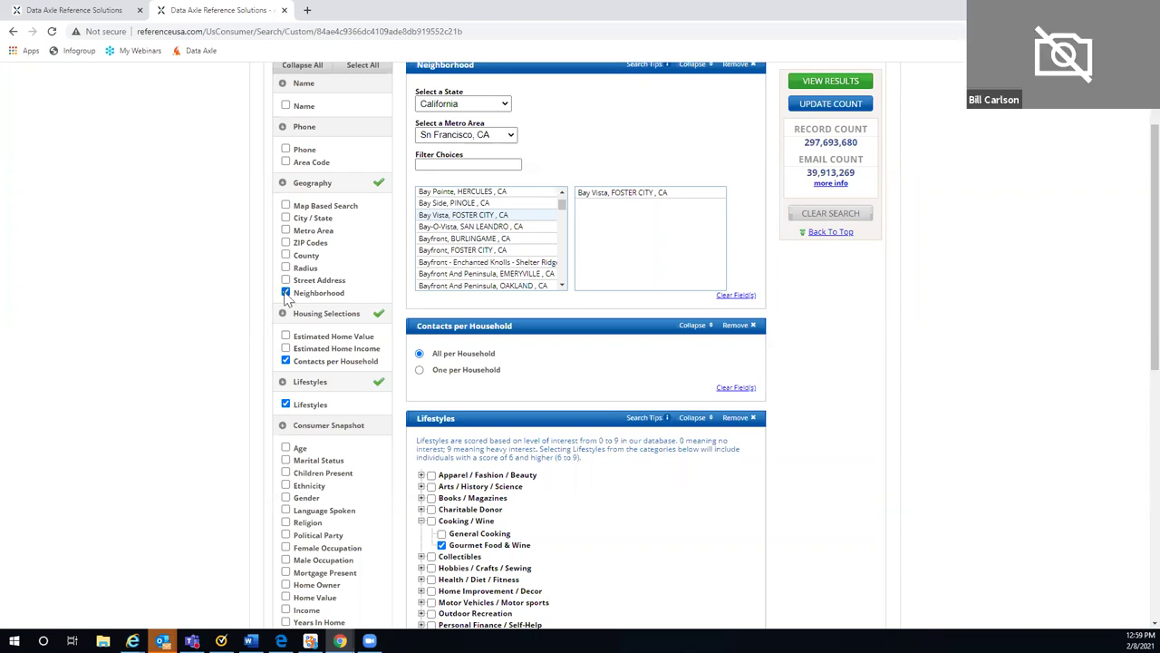
Replace the Neighborhood criterion with Map Based Search and set Contacts per Household to One per Household
click(287, 207)
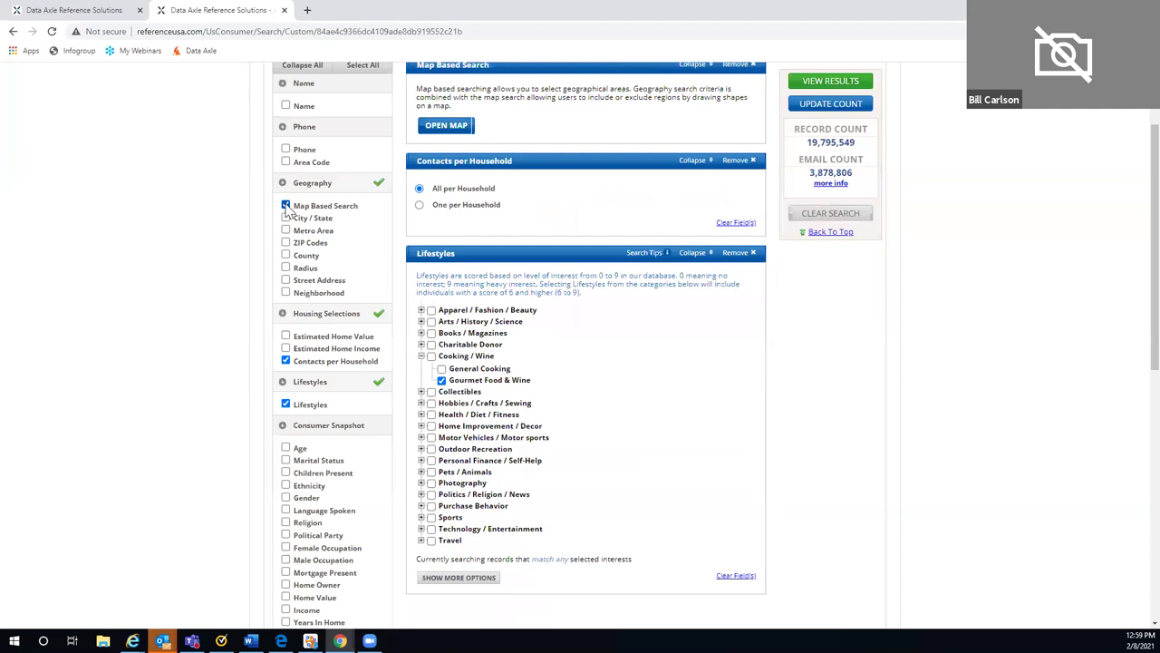
click(420, 206)
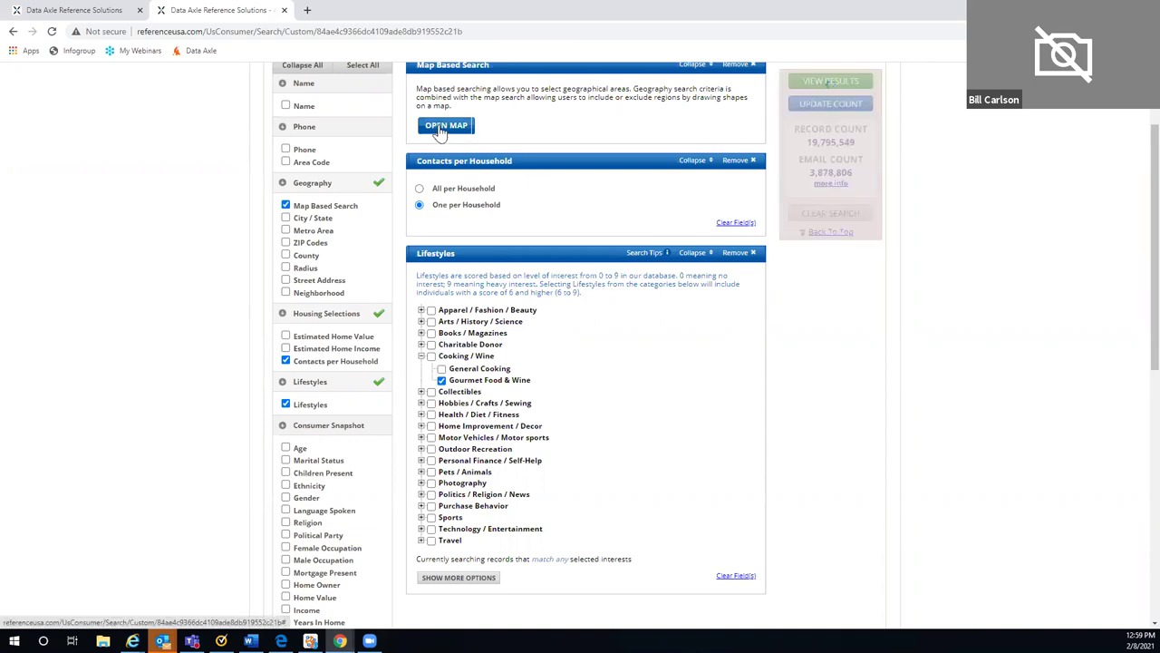
Open the map for the Map Based Search and zoom it to San Francisco, CA
click(439, 127)
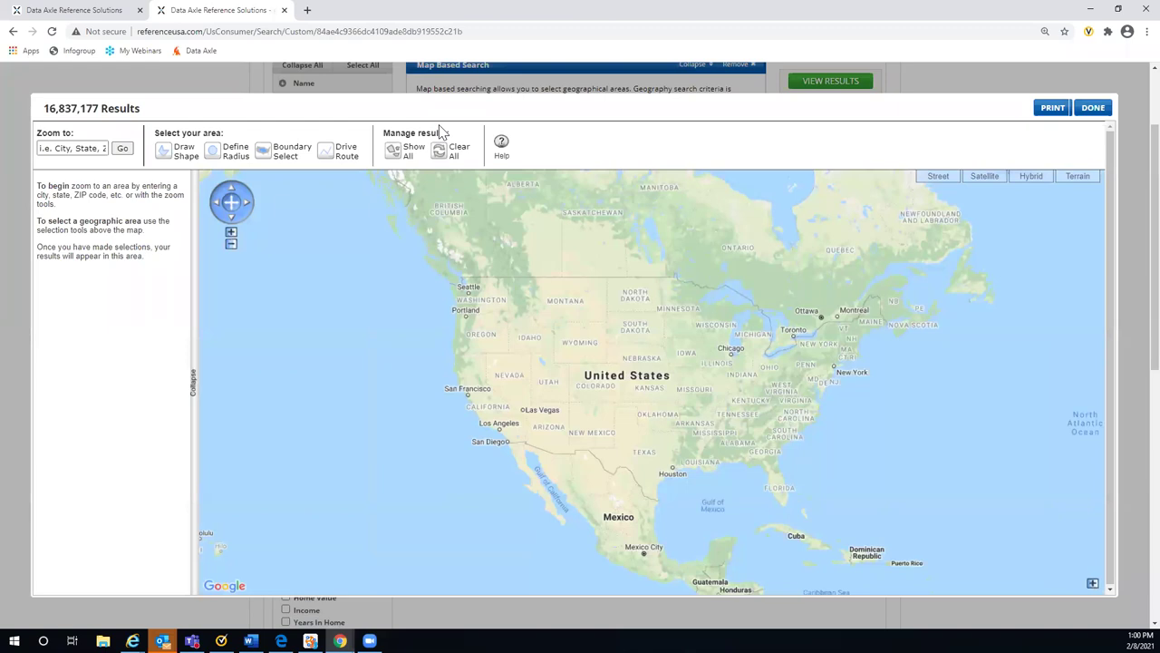
click(40, 148)
text(San)
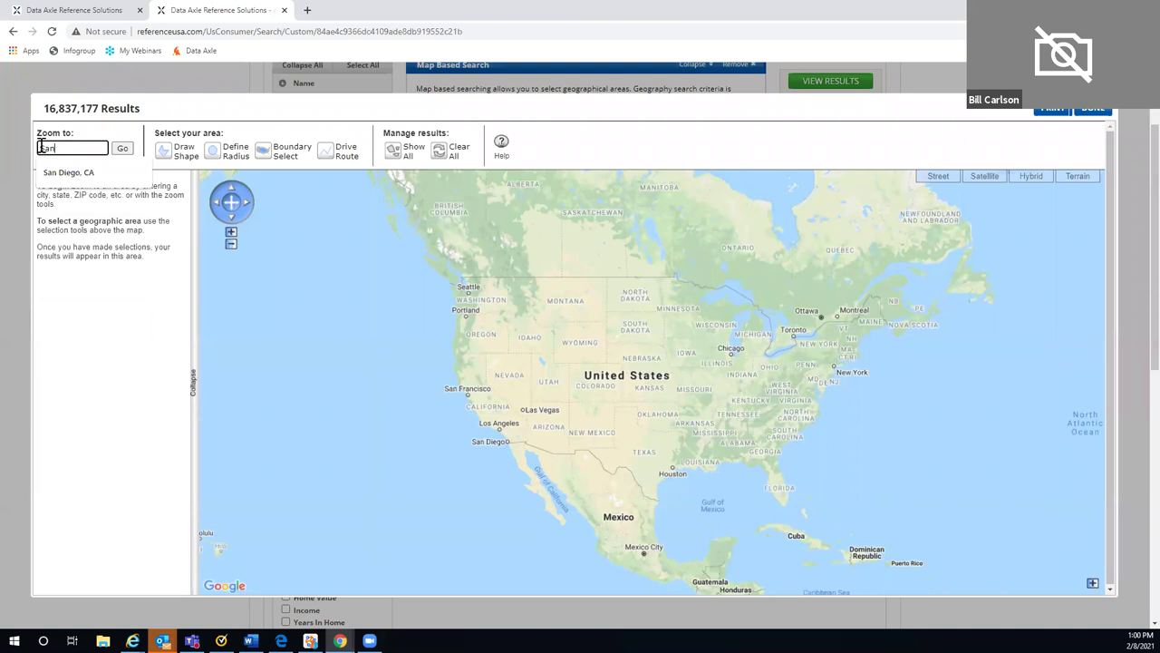
text( Francisco, )
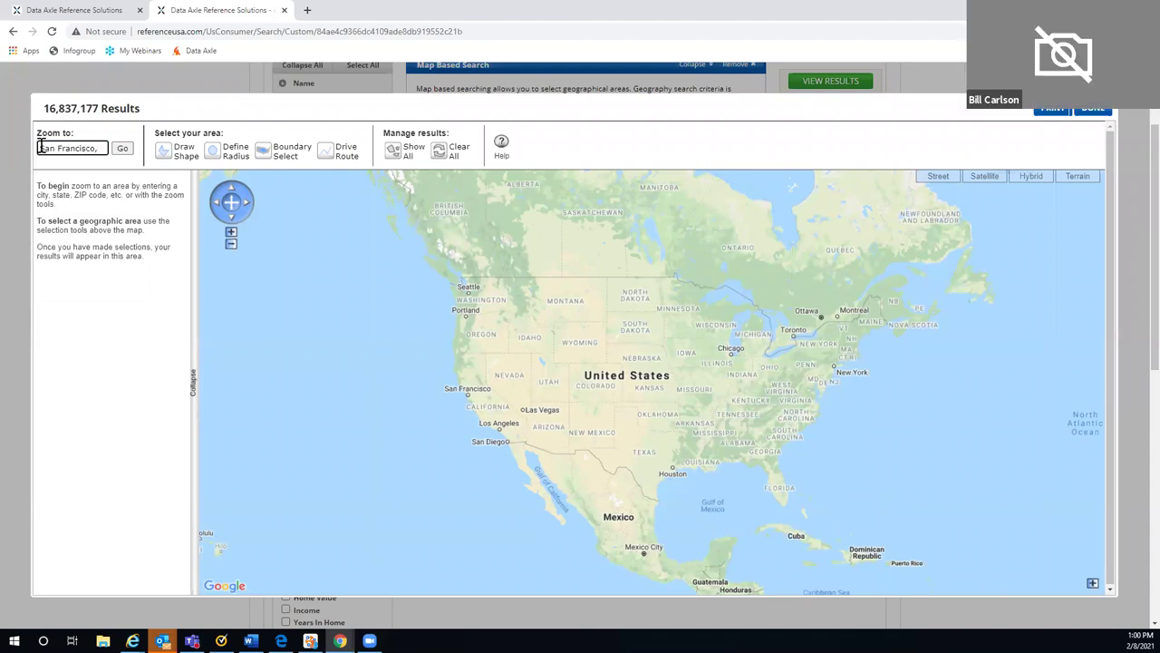
text(CA)
click(123, 152)
click(123, 151)
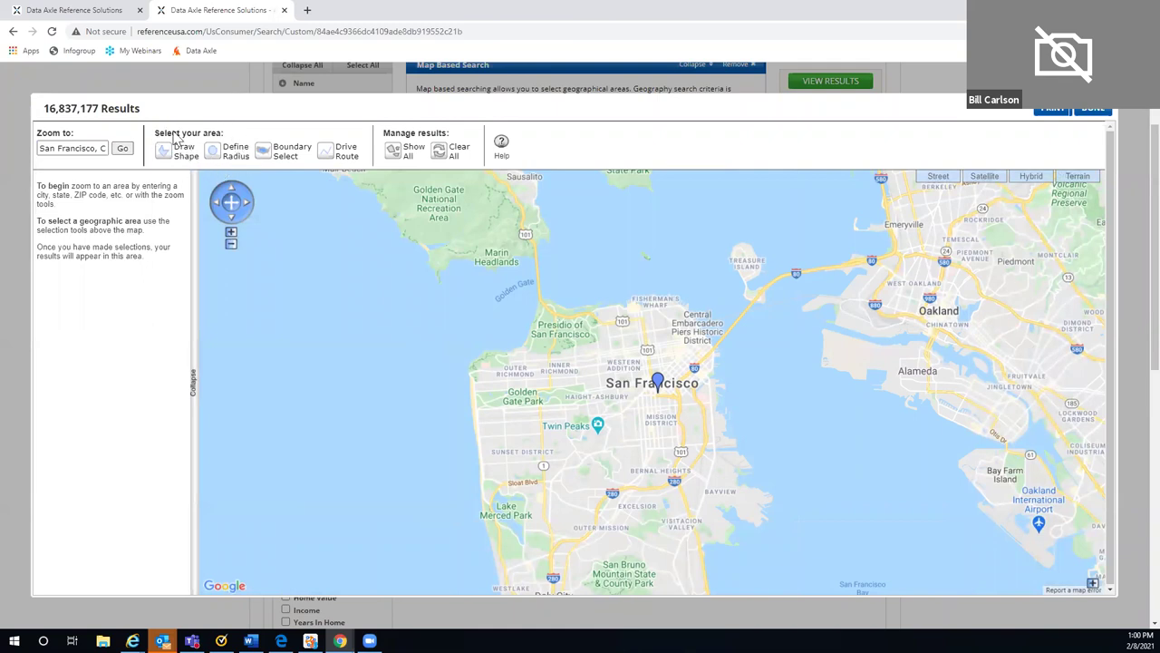
Use Boundary Select with Neighborhoods to select the Mission District on the San Francisco map
click(265, 156)
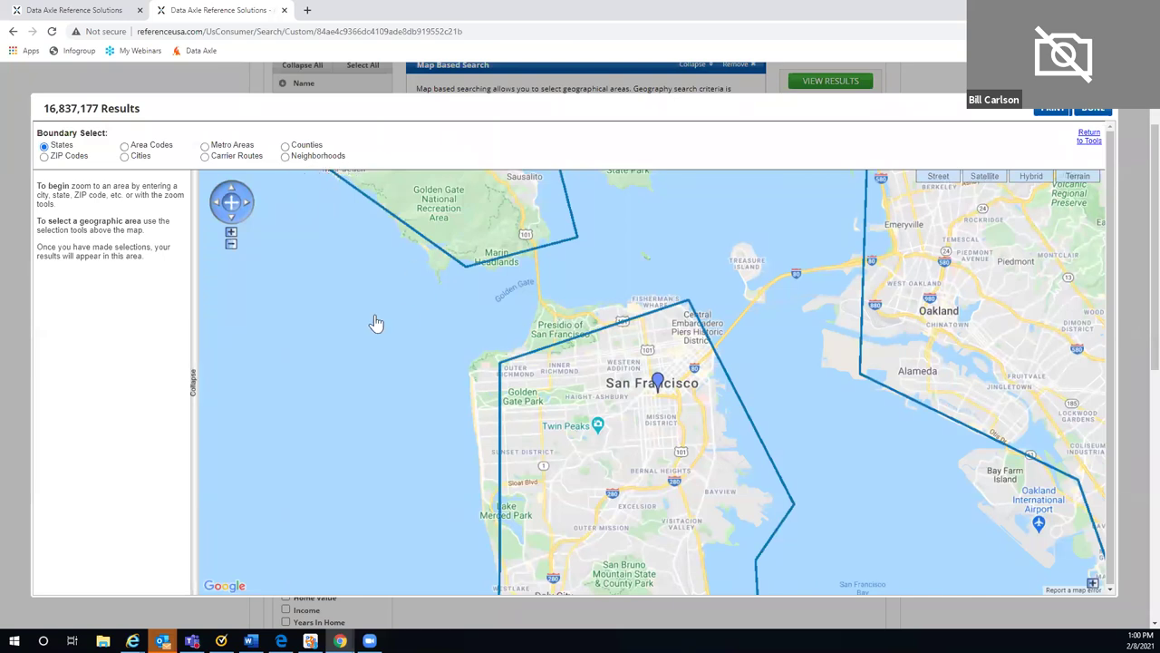
click(231, 234)
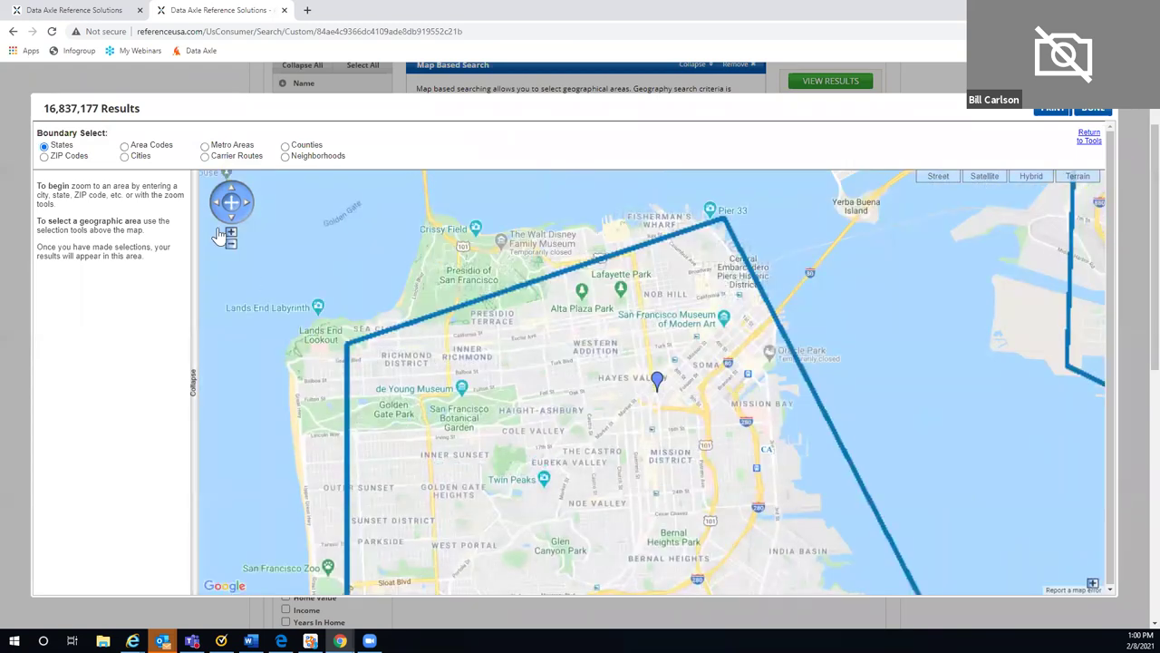
click(286, 156)
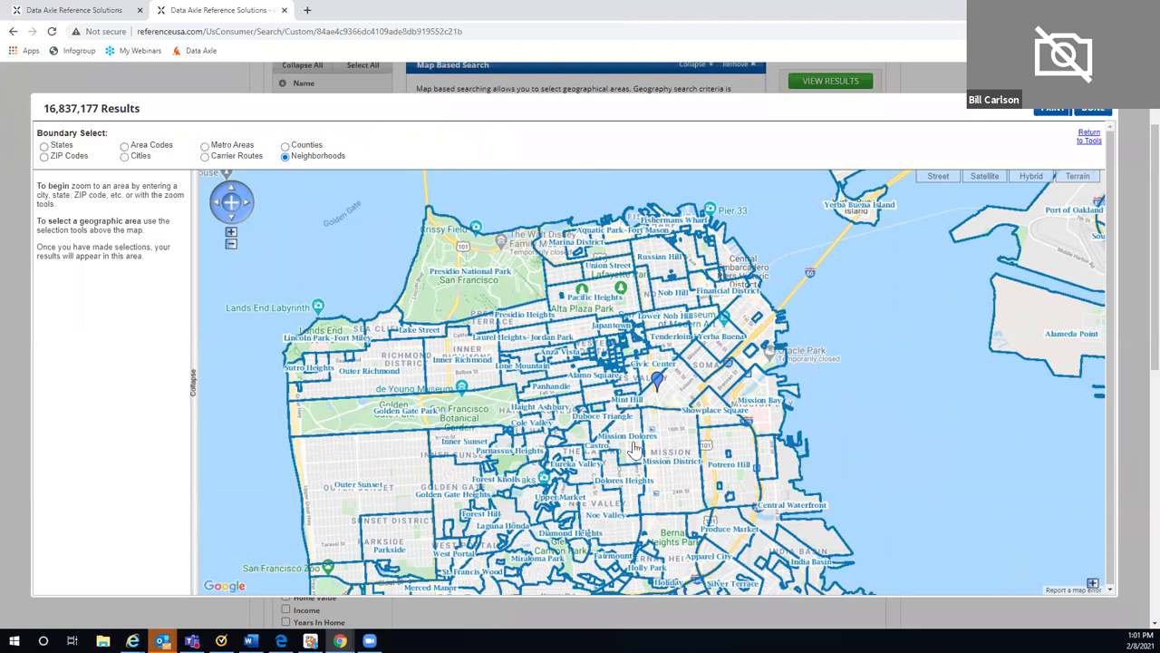
click(671, 402)
click(666, 452)
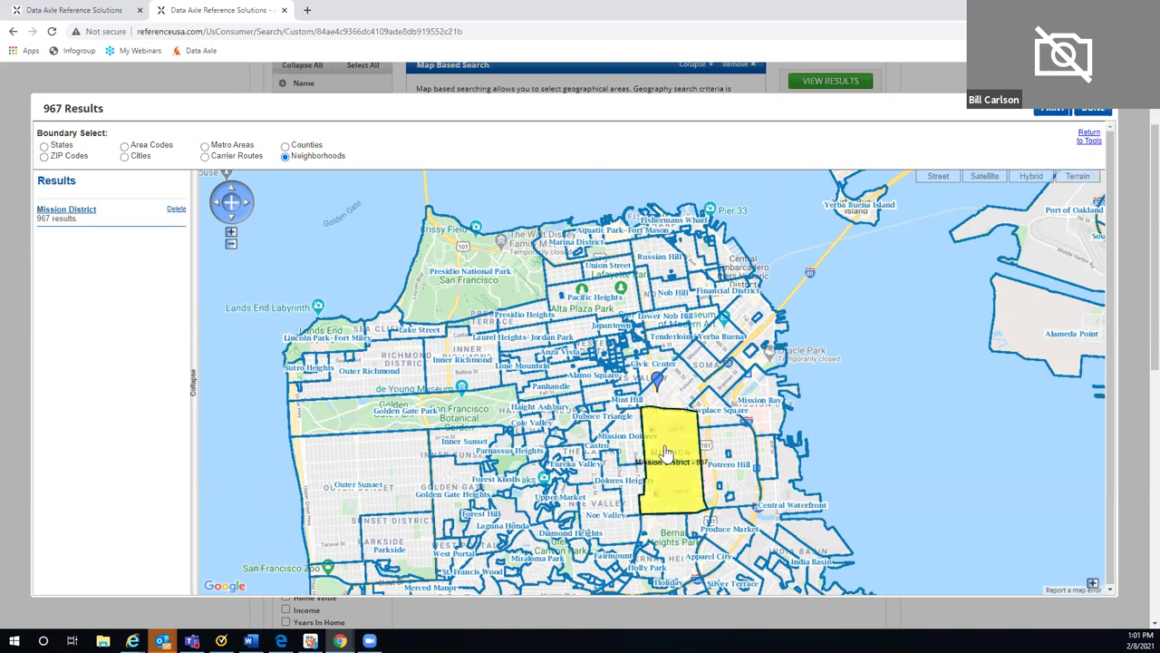
Add Potrero Hill, Showplace Square, Dolores Heights and Mission Dolores to the map's neighborhood selection and finish the map search
click(723, 448)
click(721, 421)
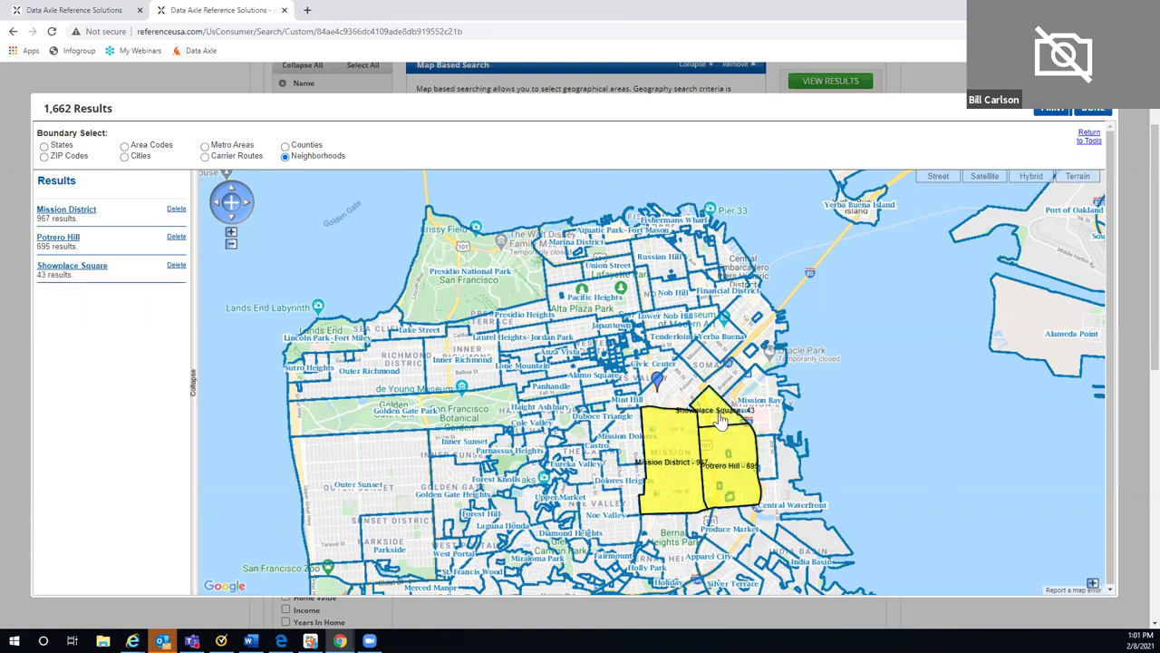
click(635, 483)
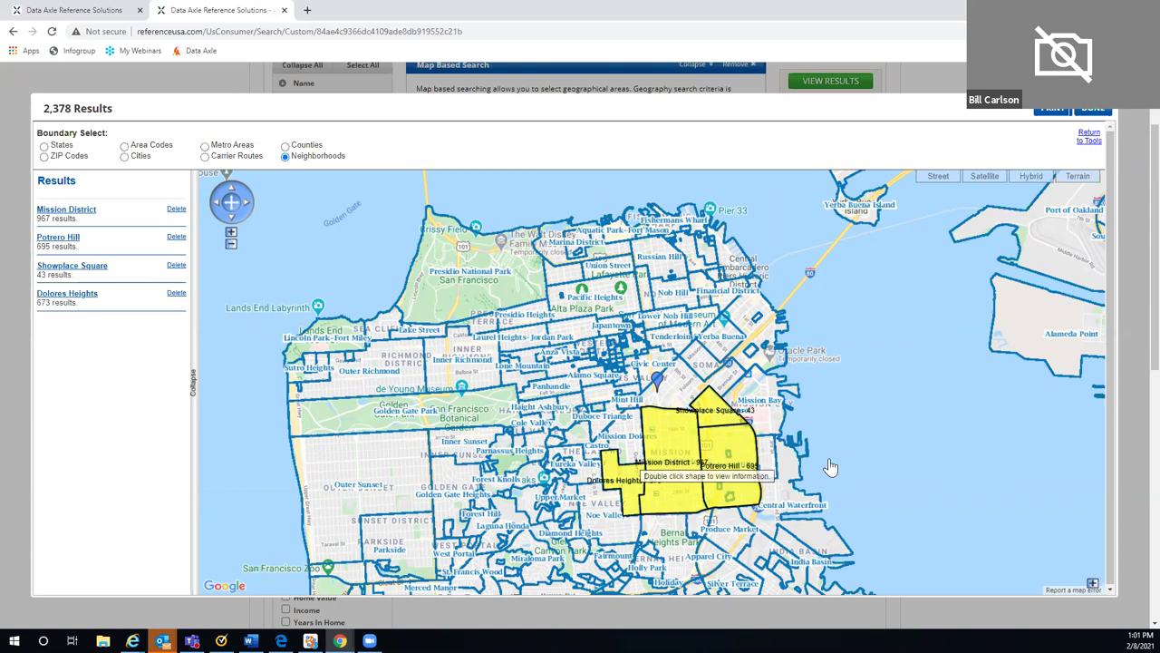
click(623, 453)
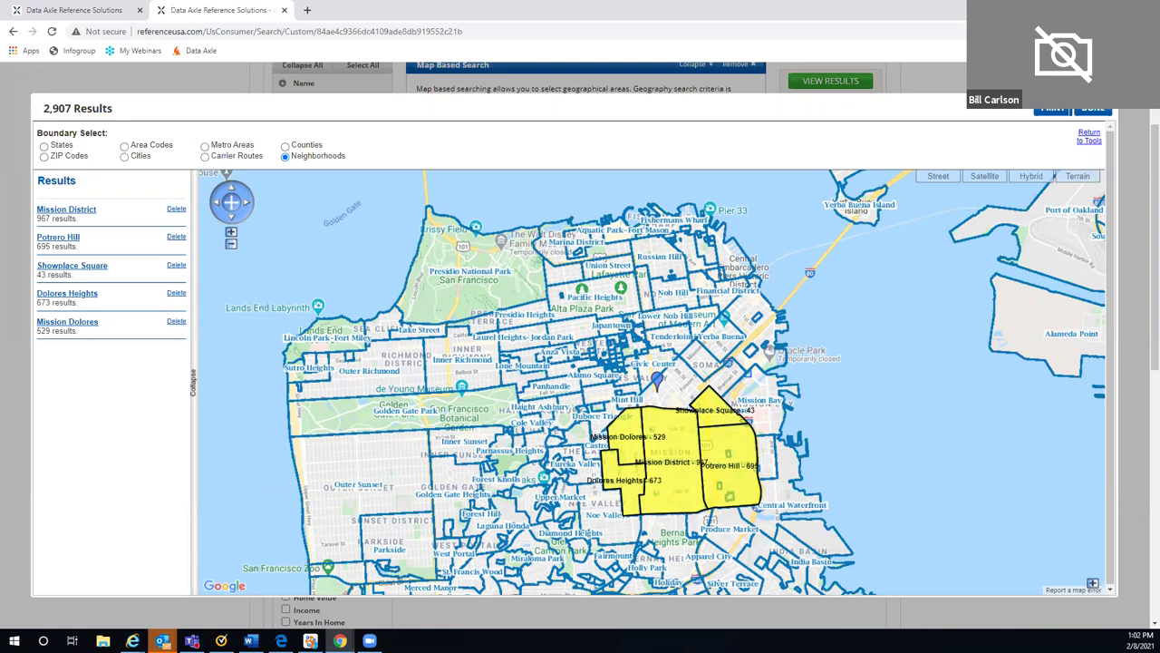
click(1095, 110)
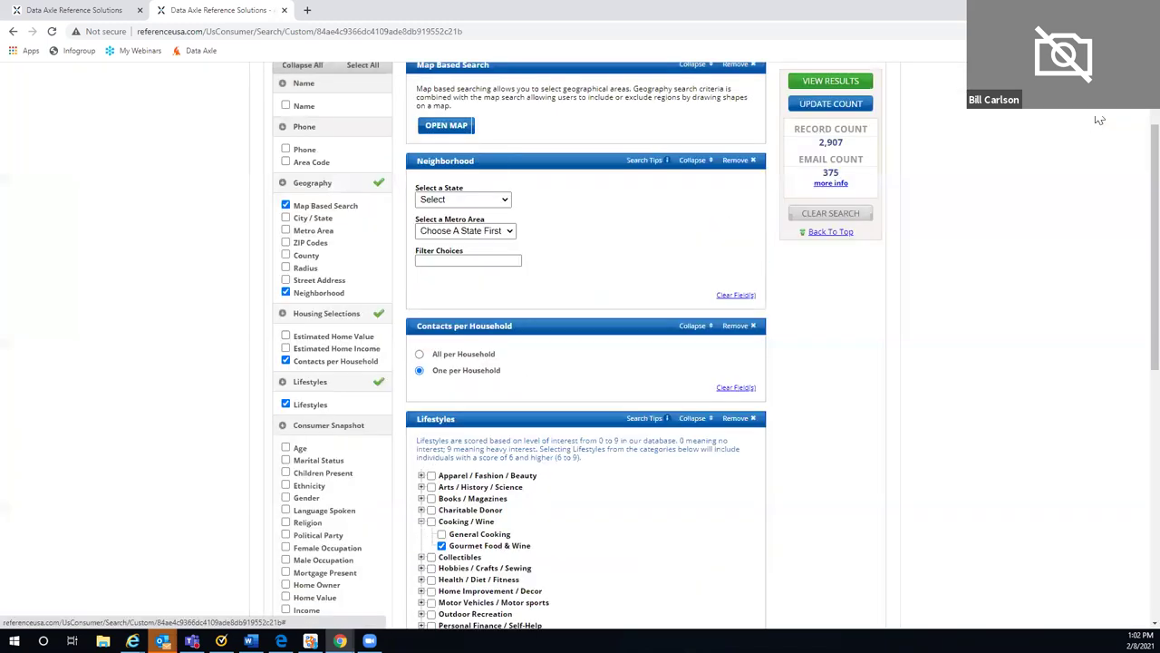
View the search results and examine the first resident's record, including neighborhood information and lifestyle interests
click(829, 84)
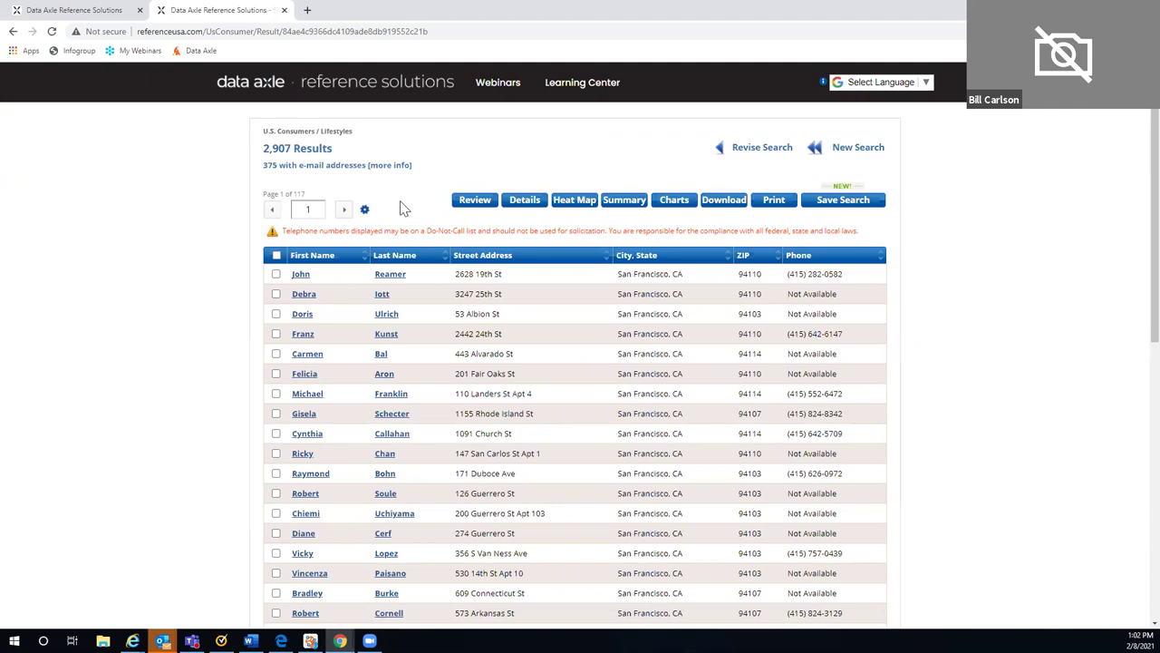
click(388, 277)
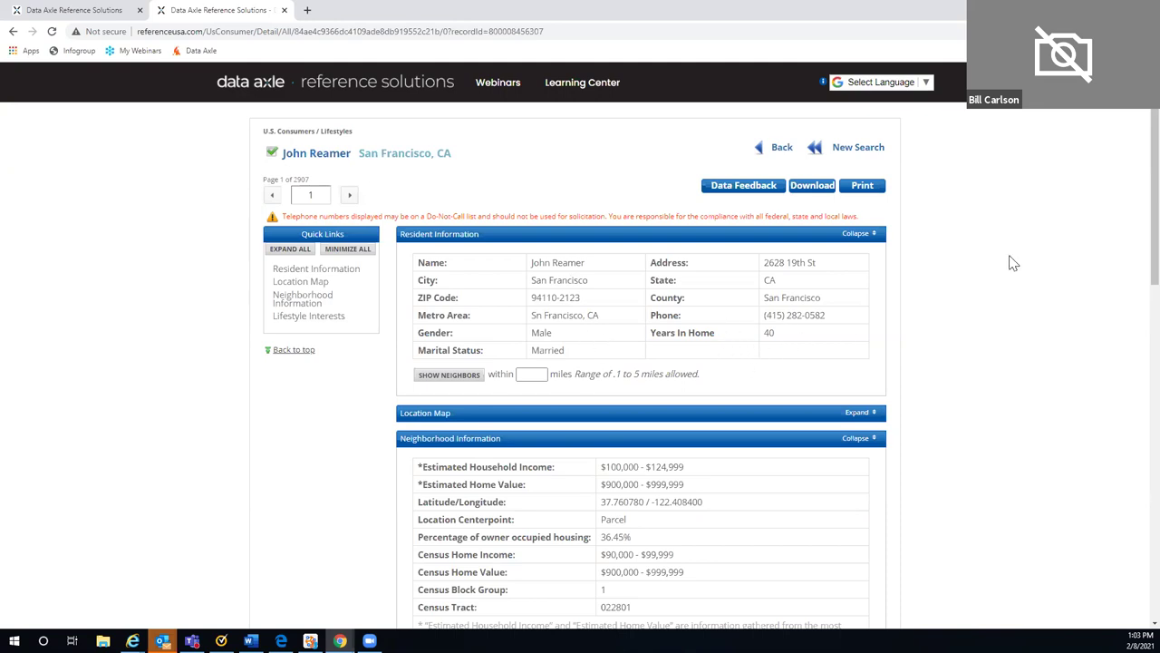
scroll(1013, 263, down, 2)
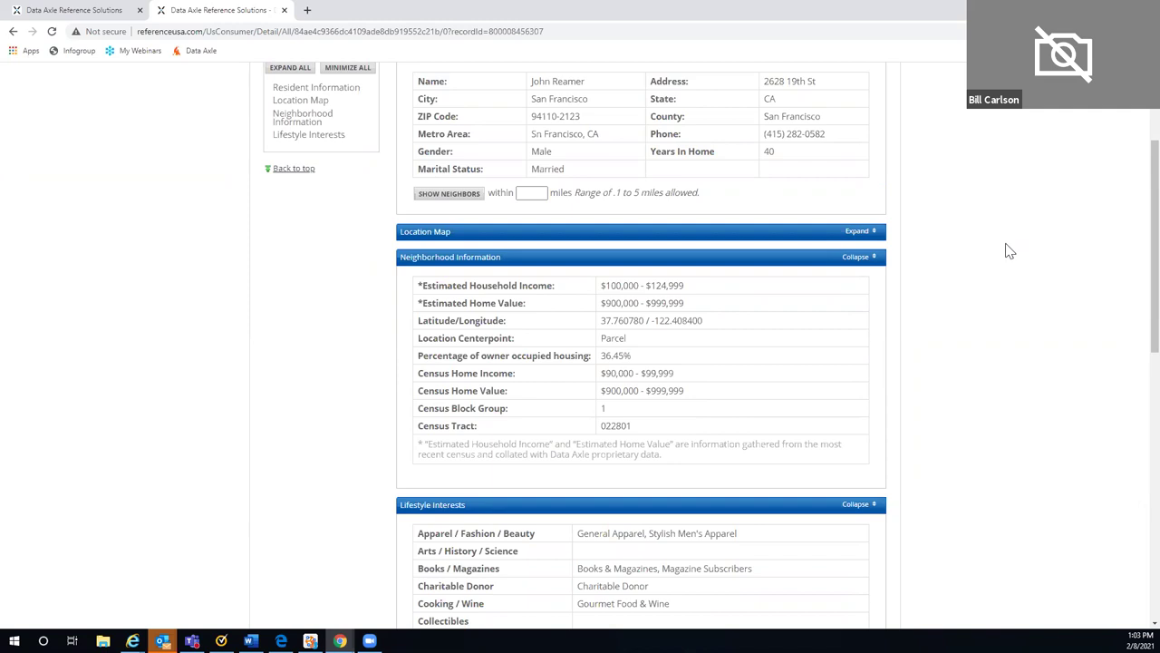
scroll(1010, 252, down, 3)
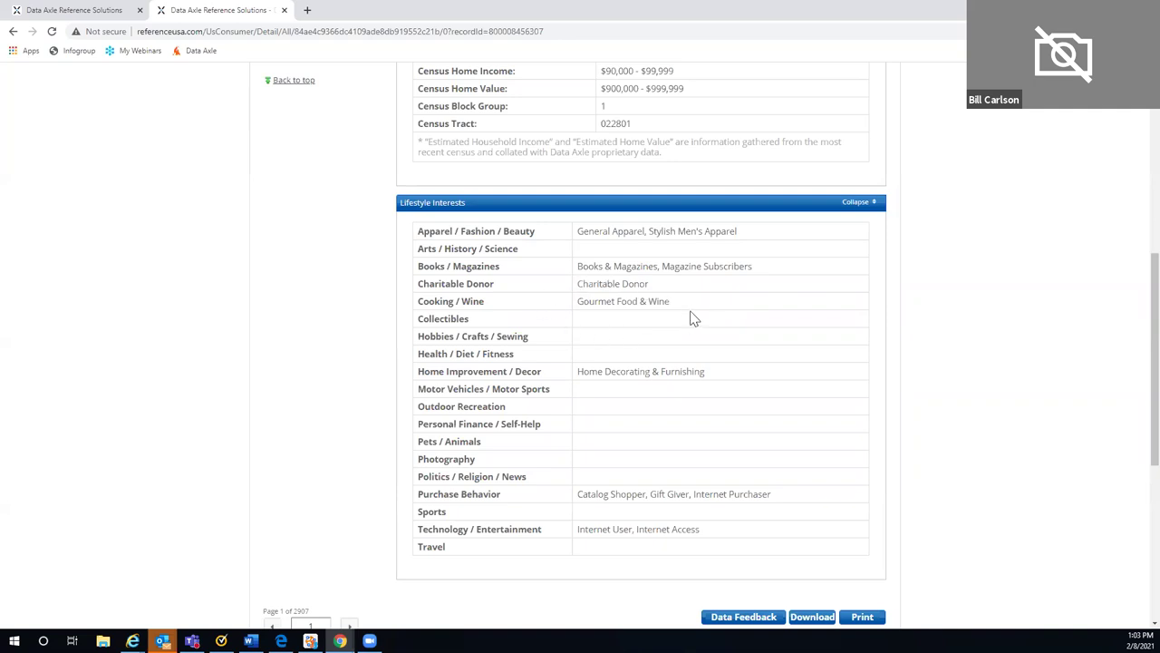
scroll(725, 320, up, 1)
scroll(723, 315, up, 4)
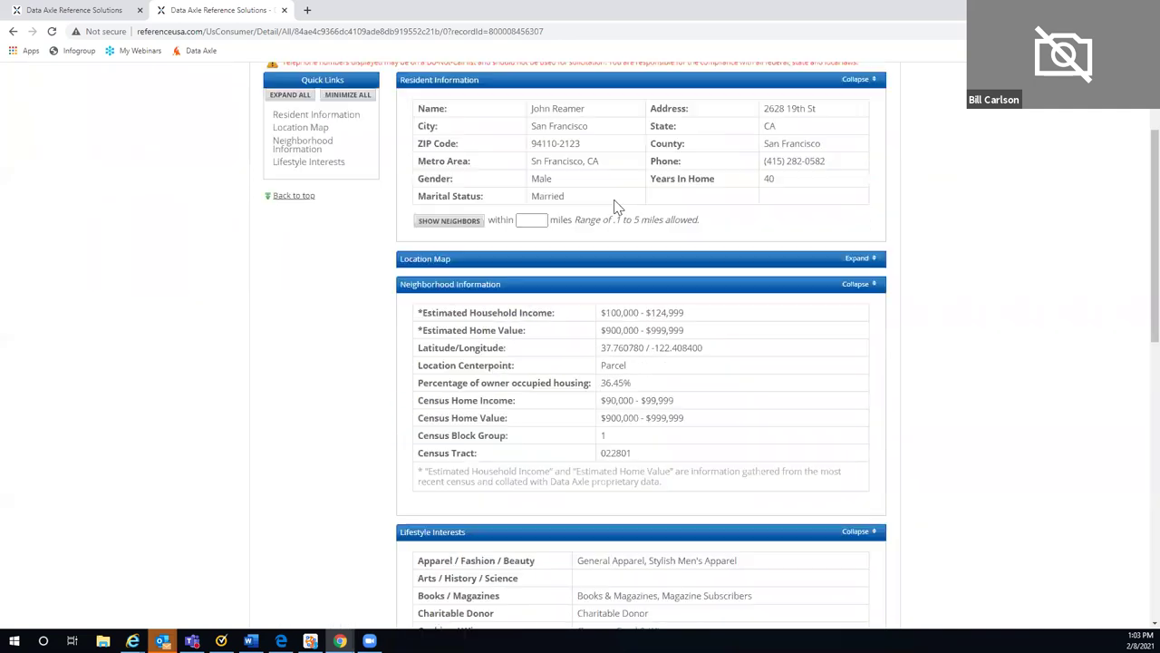
Return to the results and revise the search to review its selected neighborhoods, Contacts per Household and Lifestyles criteria
click(768, 153)
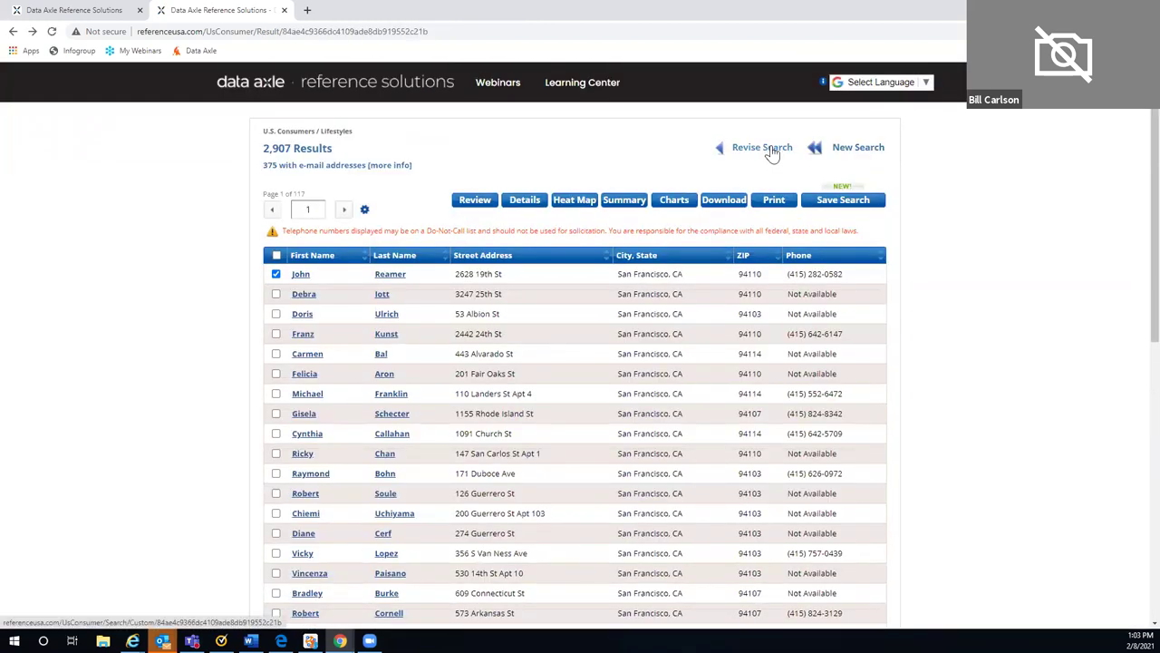
click(772, 152)
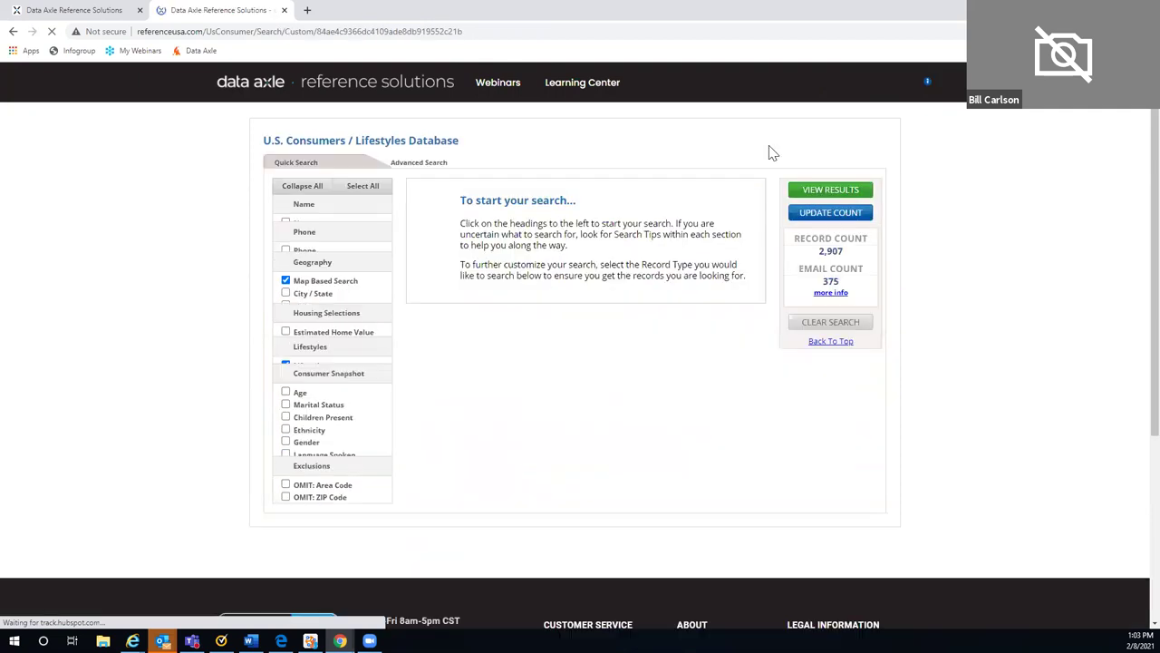
scroll(977, 247, down, 4)
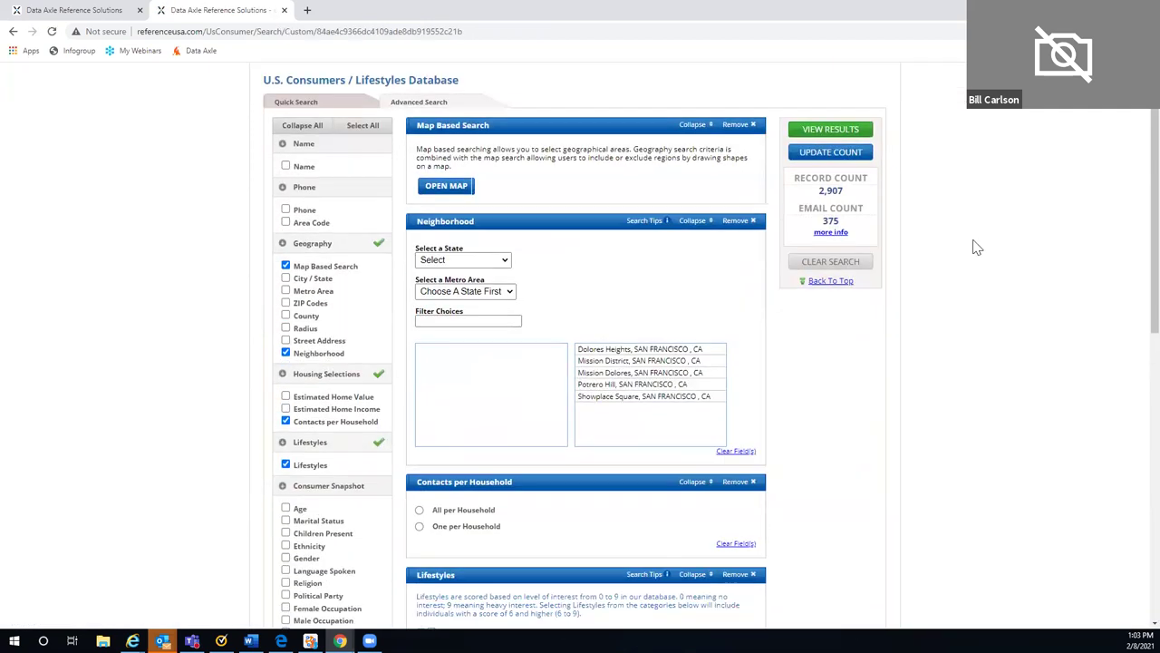
scroll(978, 247, down, 1)
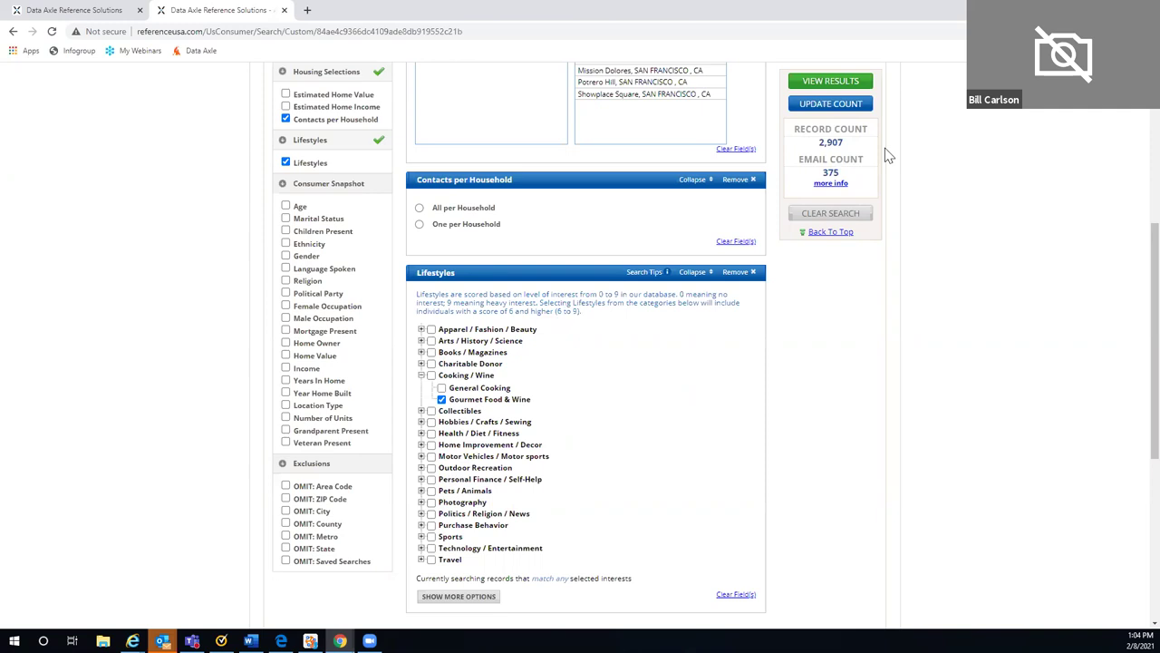
Reopen the first resident's record from the results and review its resident details and Lifestyle Interests again
click(830, 82)
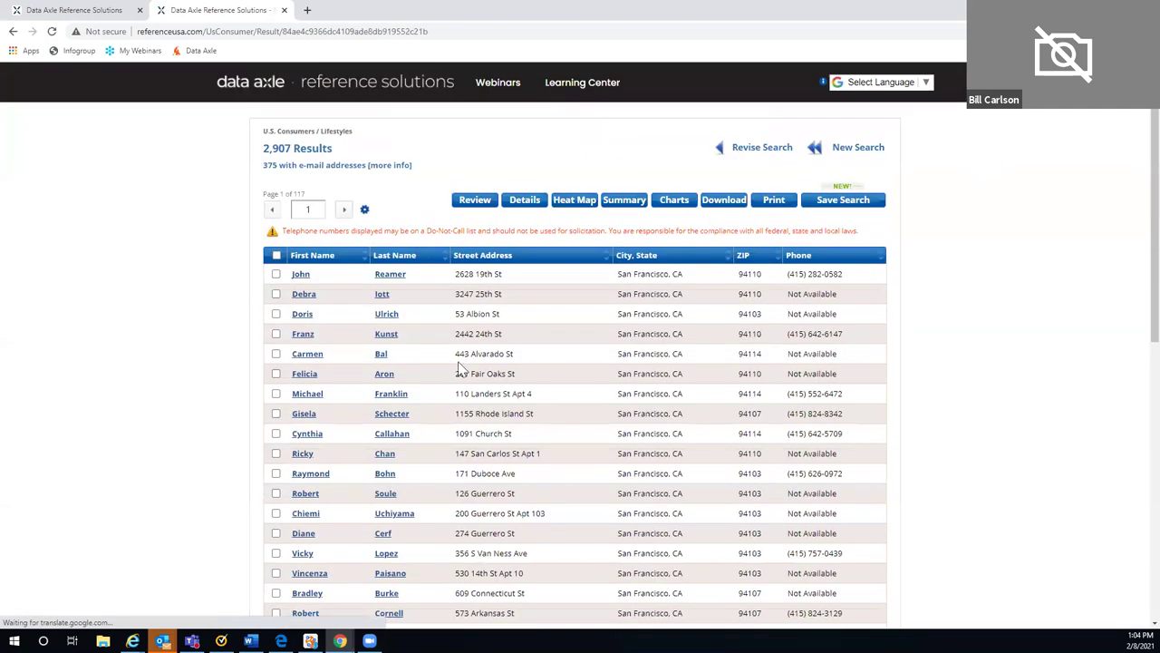
click(300, 274)
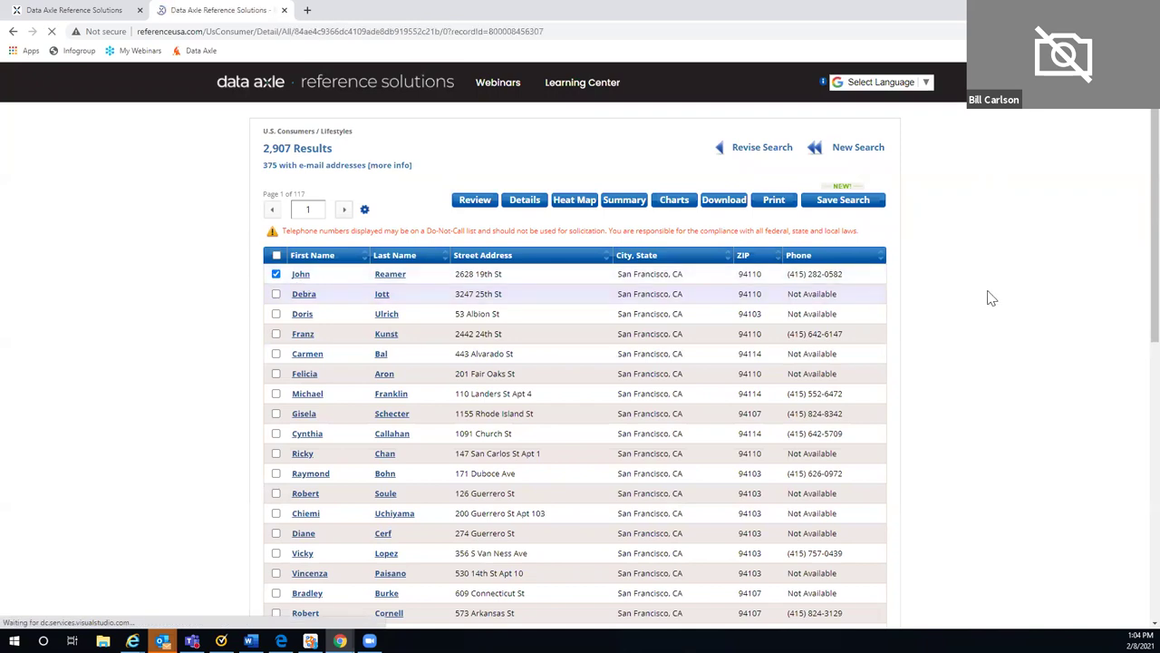
scroll(928, 290, down, 4)
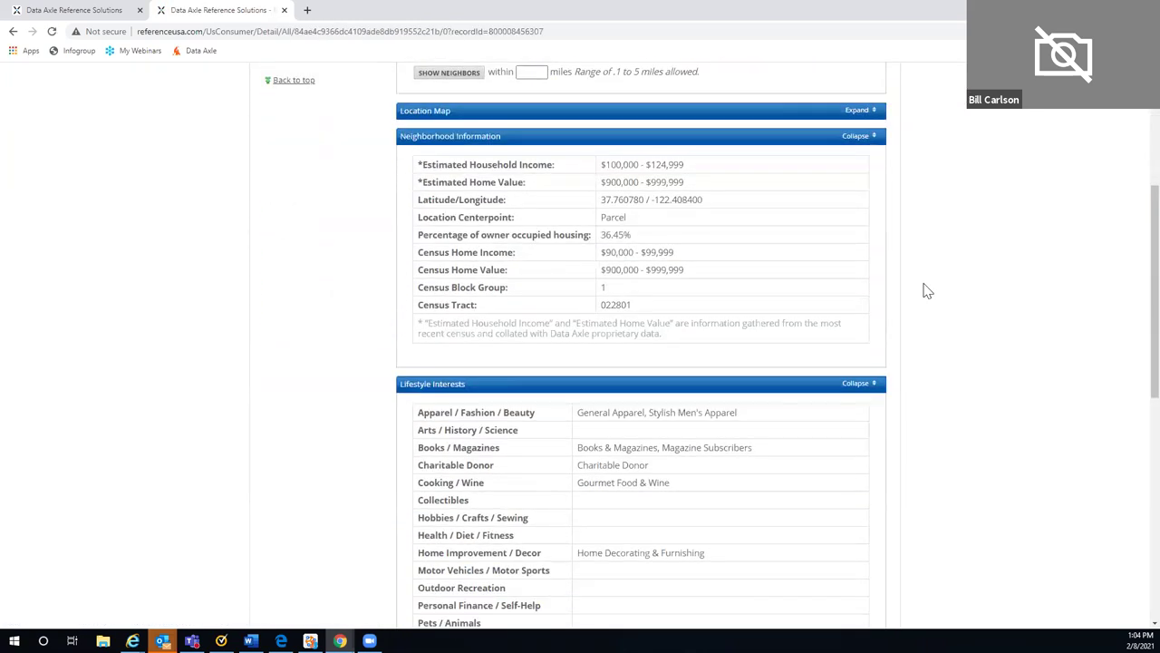
scroll(925, 290, down, 3)
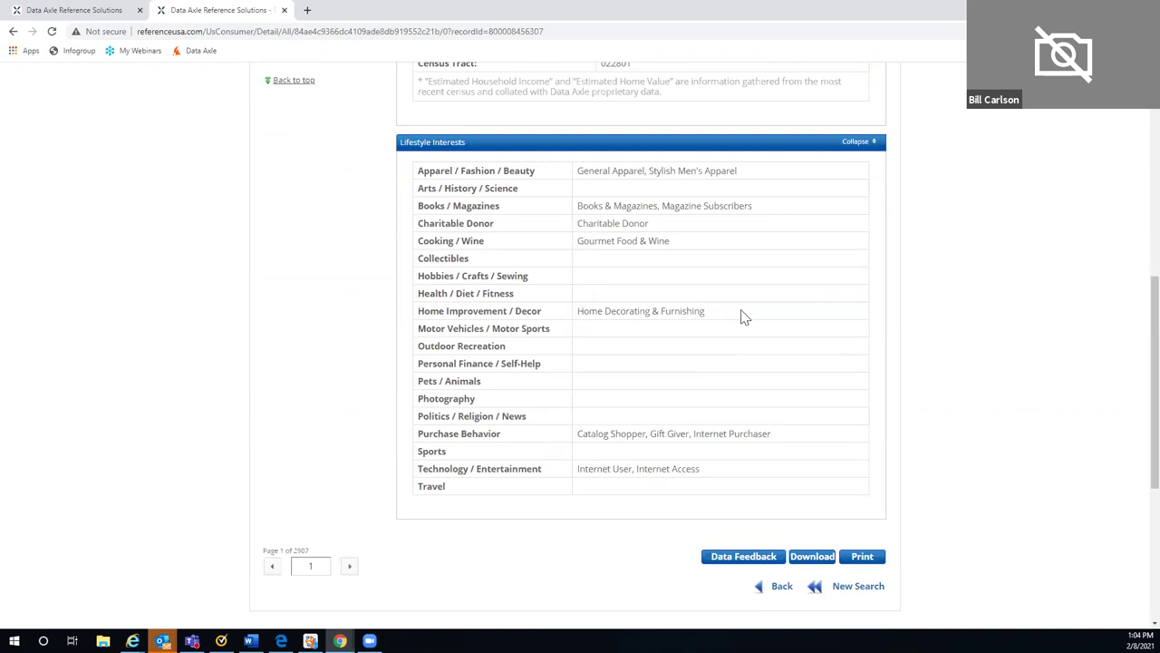
scroll(744, 316, up, 6)
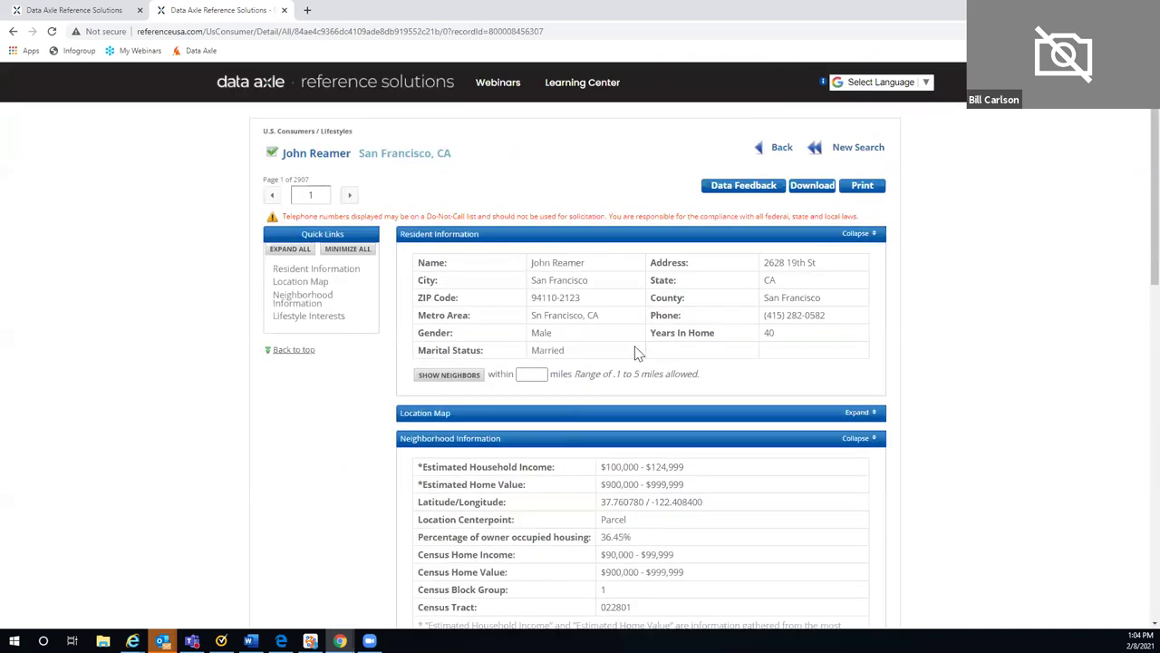
scroll(640, 352, down, 6)
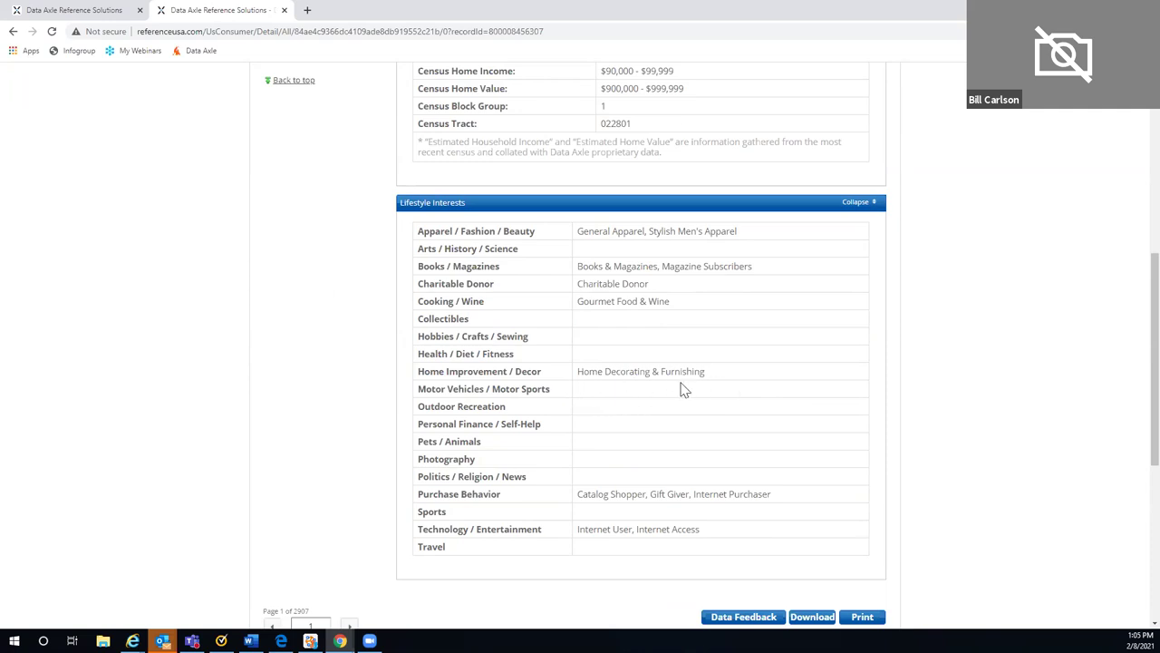
scroll(1022, 238, up, 5)
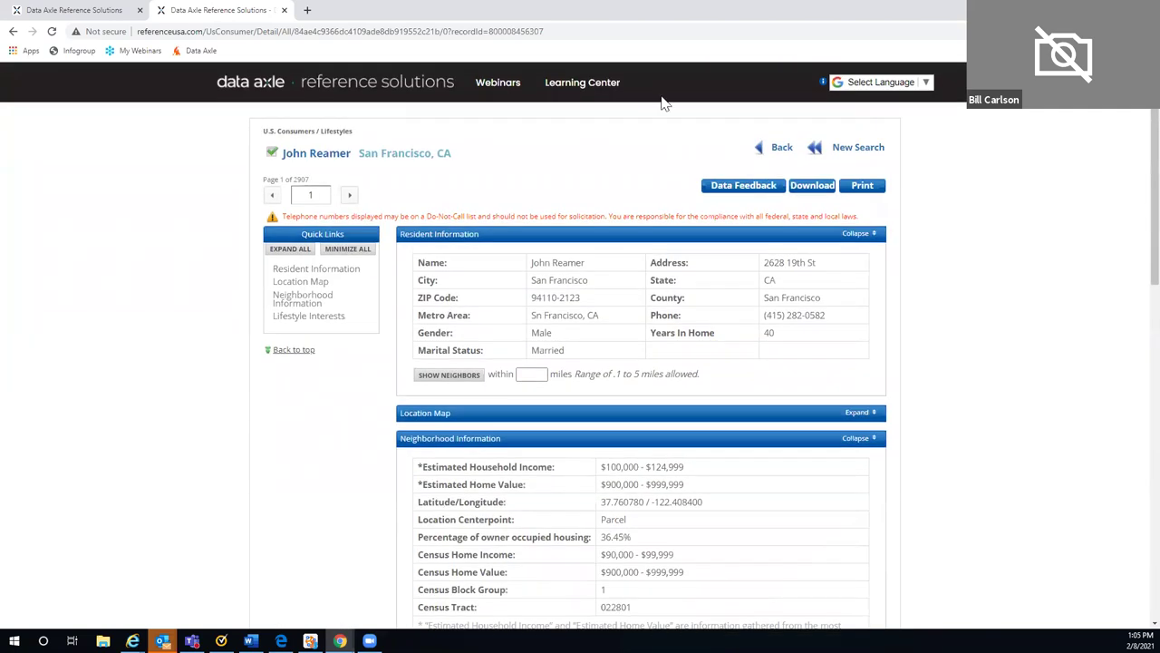
Leave the consumer record for the home page and open the U.S. New Movers / Homeowners database in Advanced Search
click(788, 154)
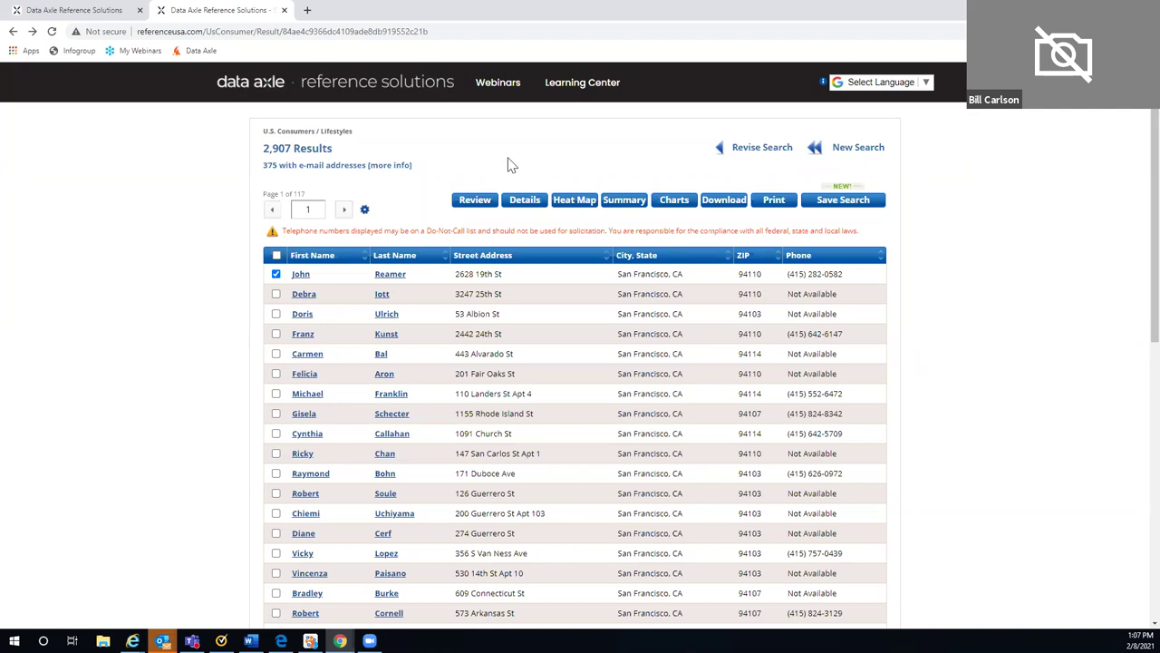
click(338, 91)
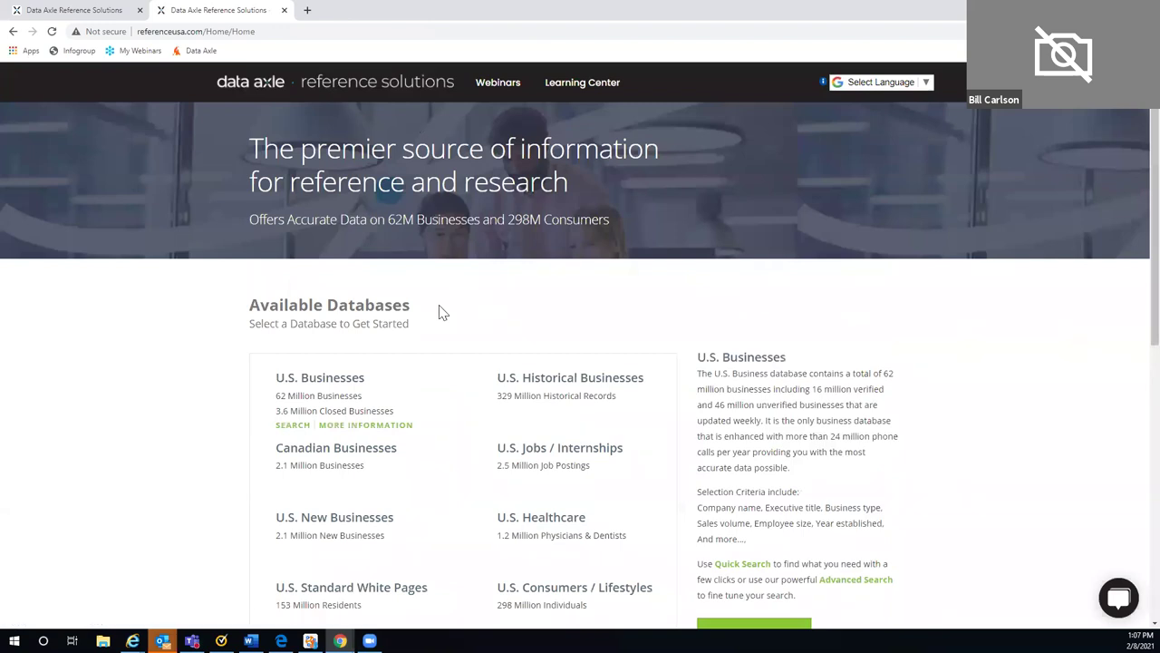
scroll(442, 313, down, 2)
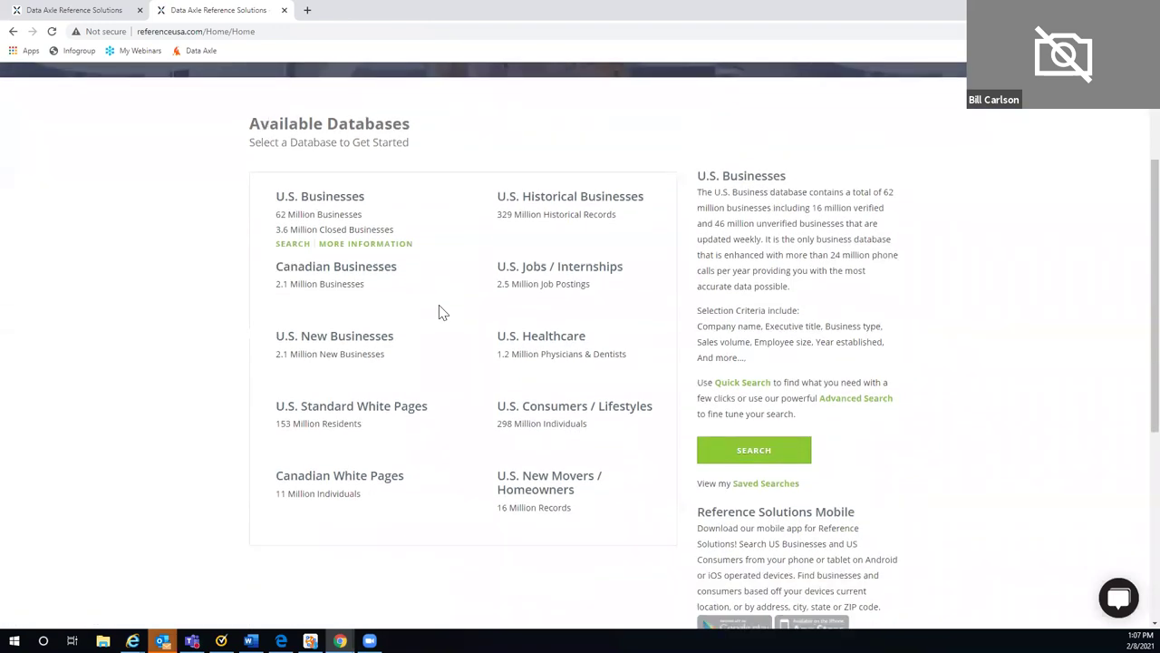
scroll(456, 316, down, 2)
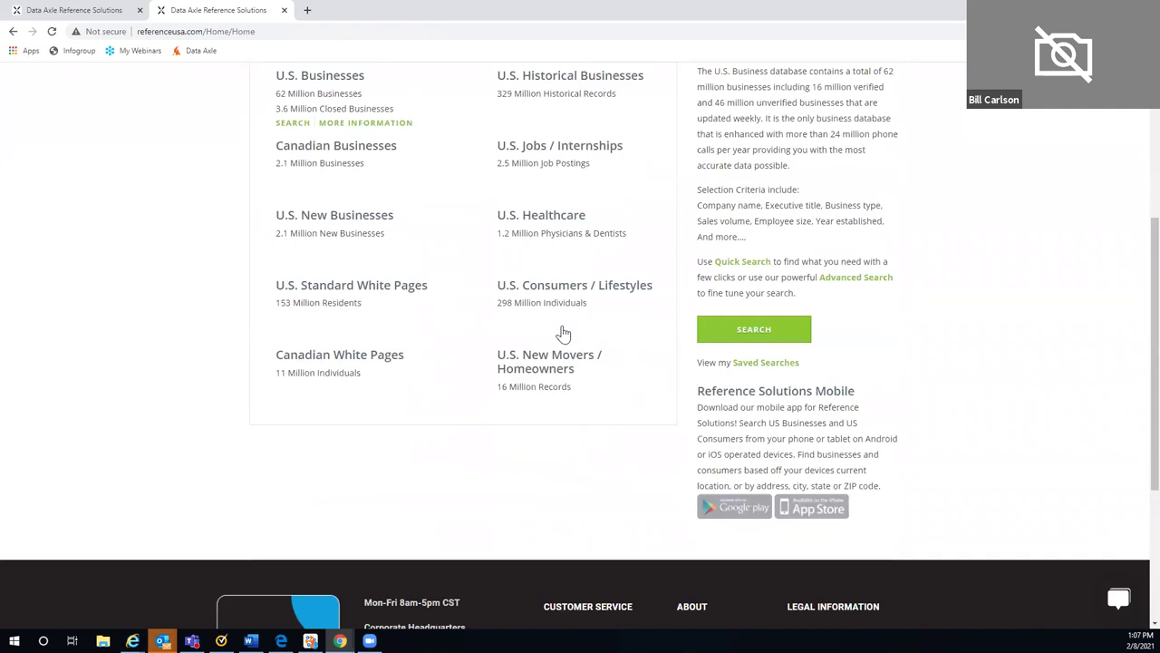
mouse_move(570, 388)
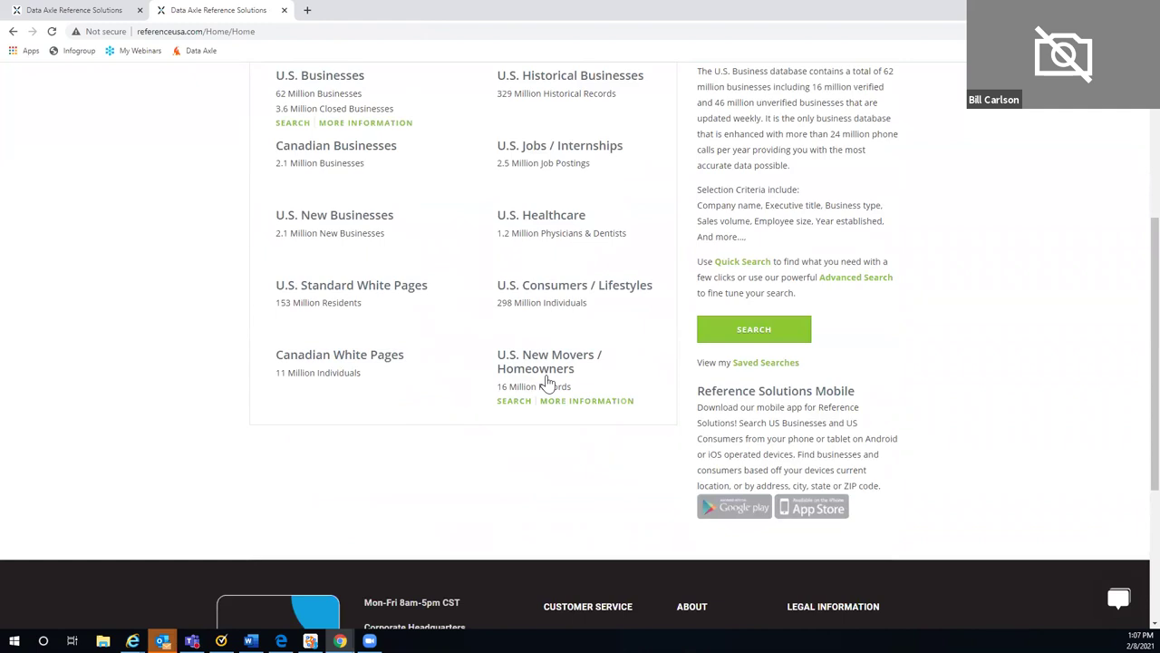
click(542, 376)
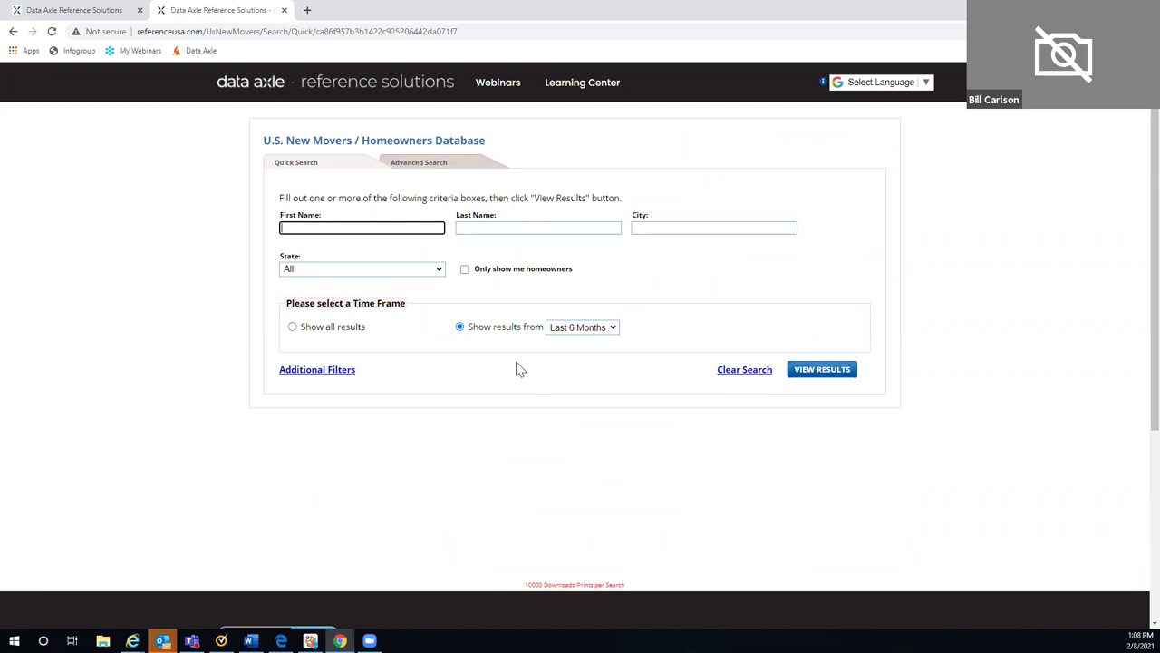
click(411, 169)
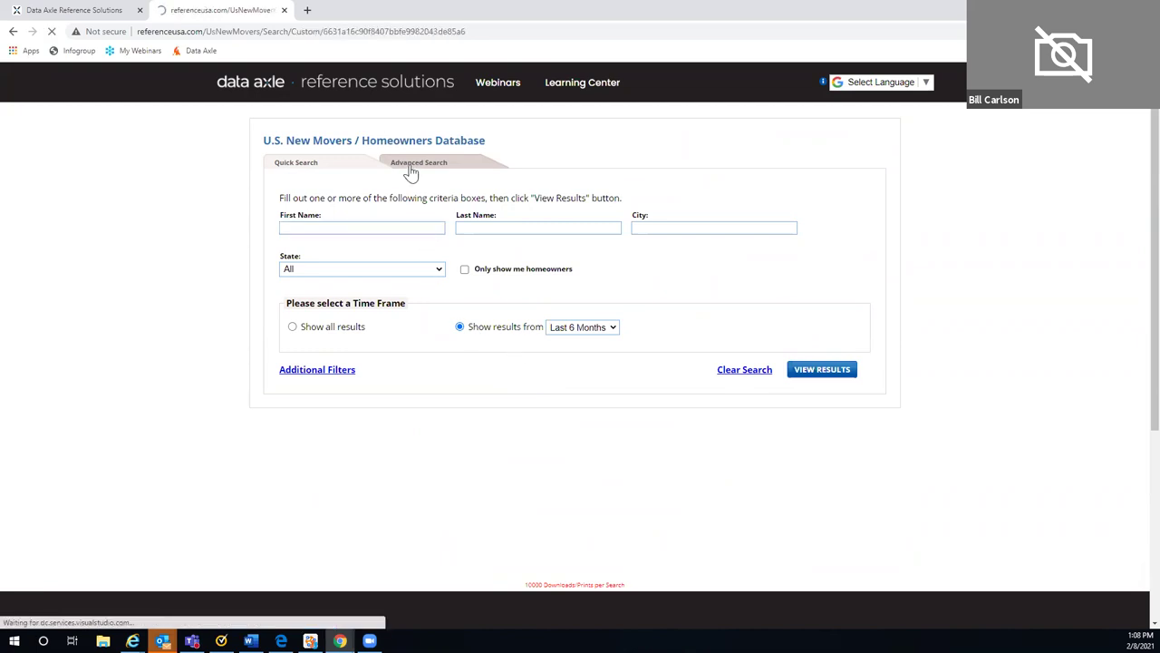
Add the ZIP Codes criterion to the new movers search and enter 94102 as the ZIP code
scroll(406, 171, down, 1)
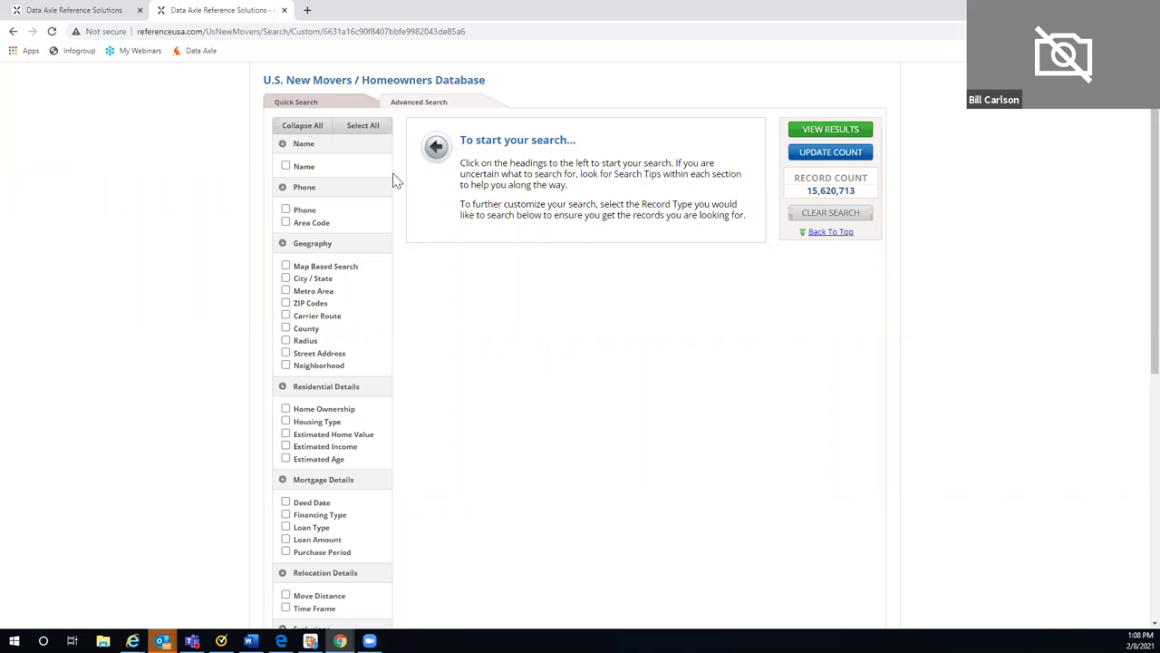
scroll(398, 185, down, 2)
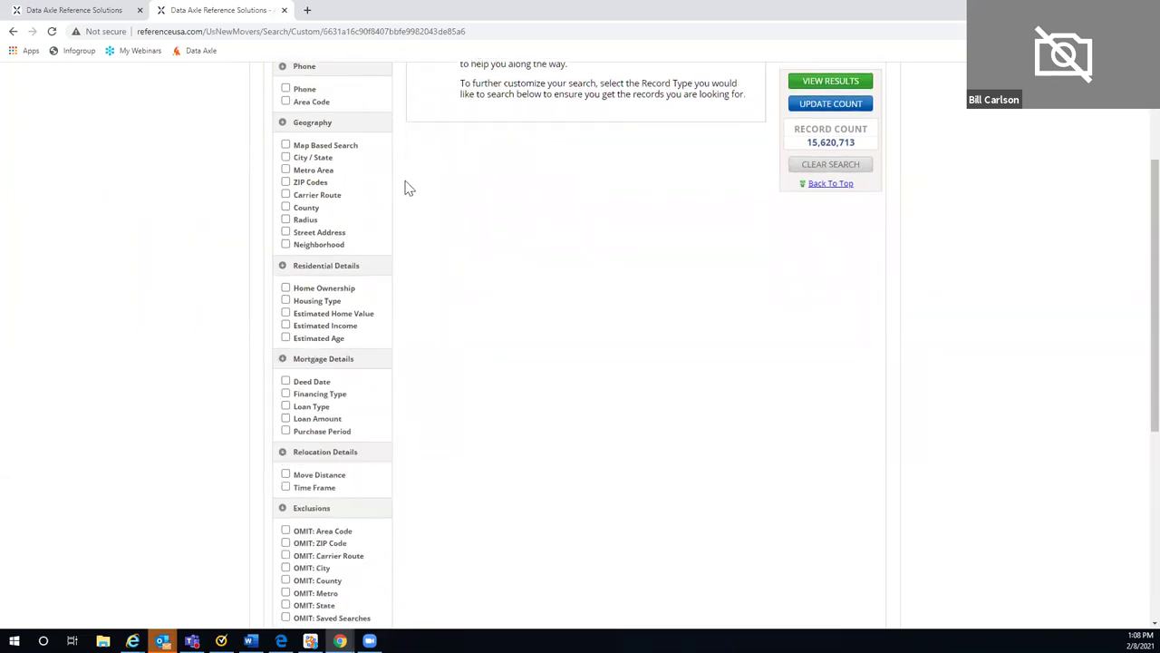
click(286, 182)
scroll(415, 246, up, 2)
click(422, 231)
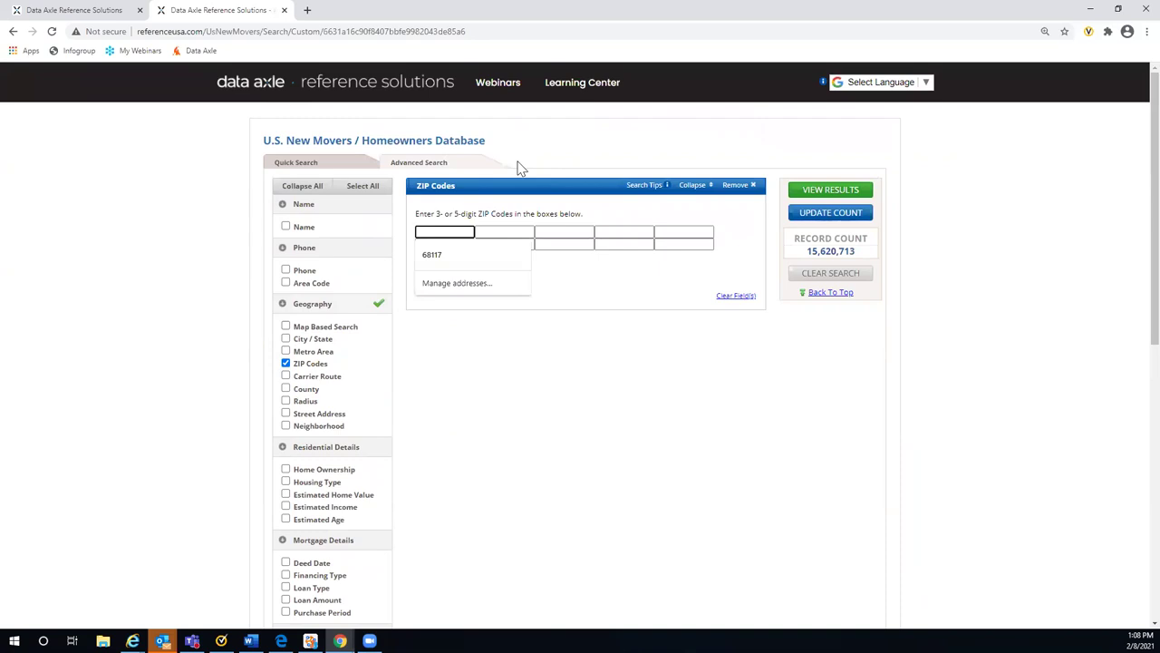
text(64)
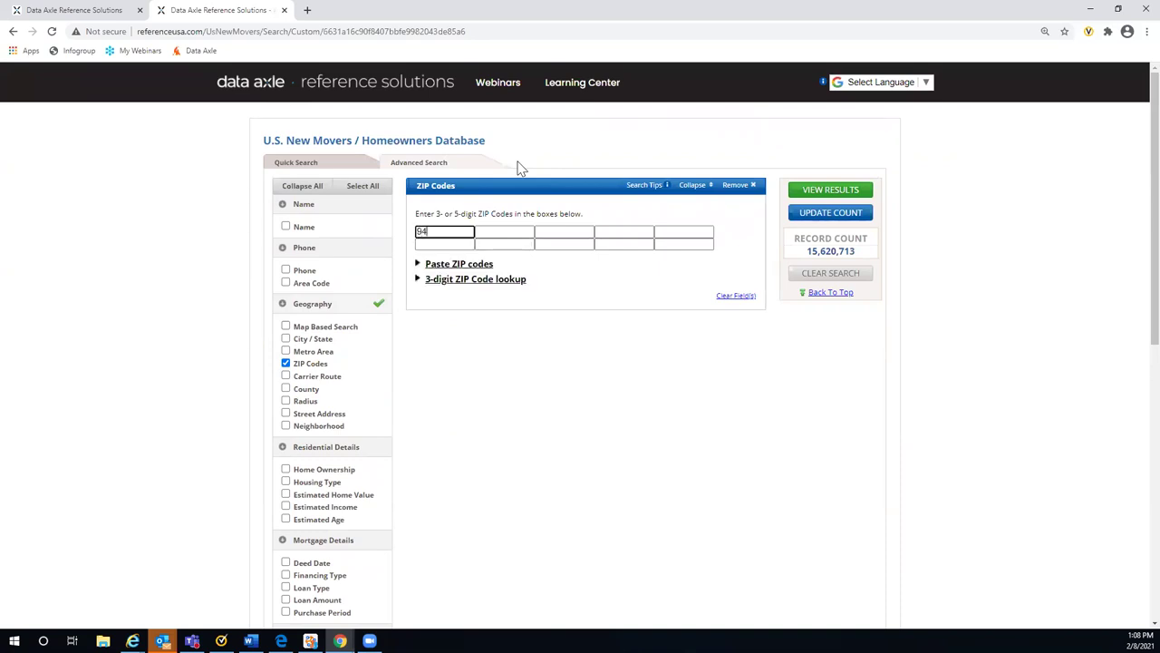
text(102)
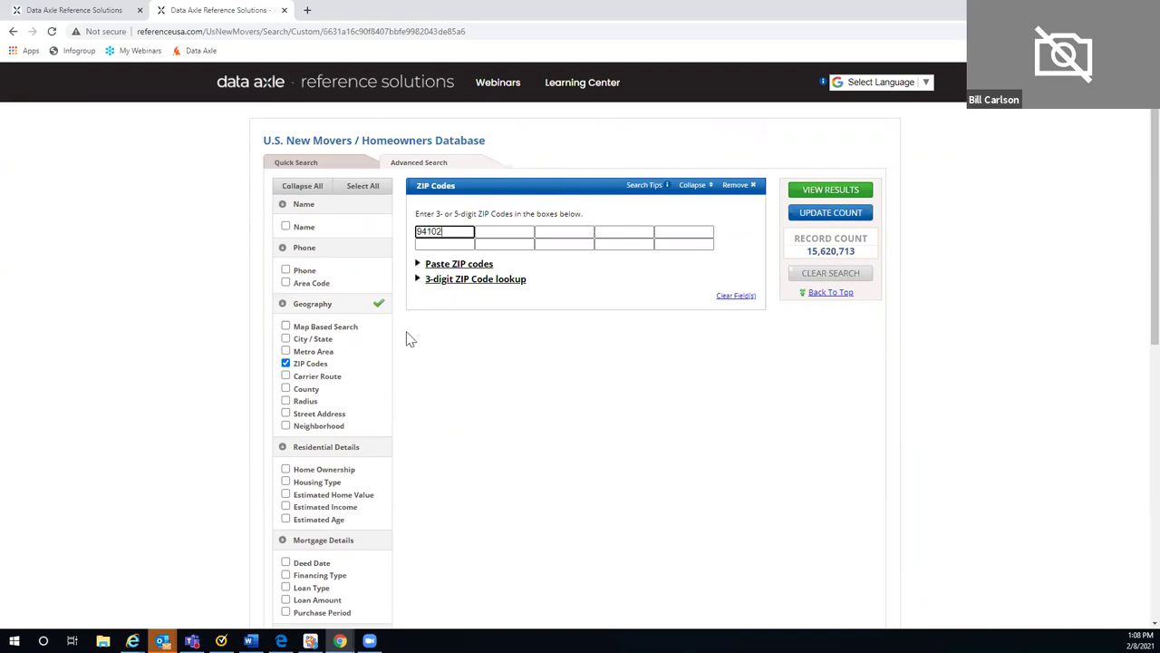
Add the Move Distance and Time Frame criteria from Relocation Details to the new movers search
scroll(410, 339, down, 1)
scroll(409, 339, down, 3)
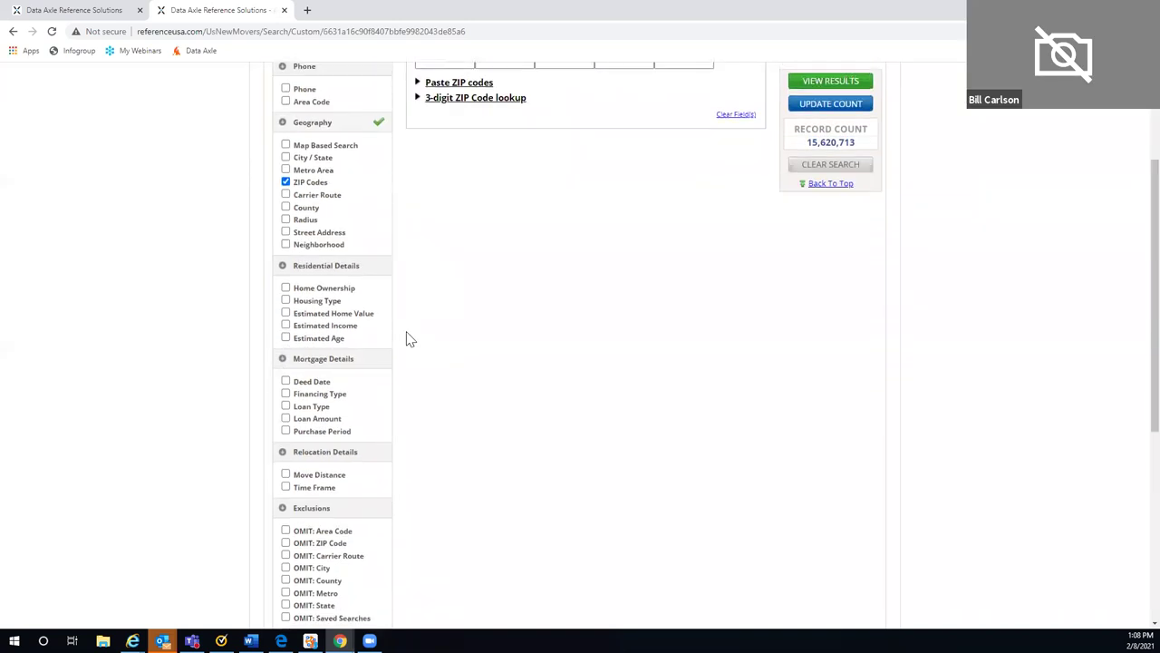
scroll(410, 339, down, 3)
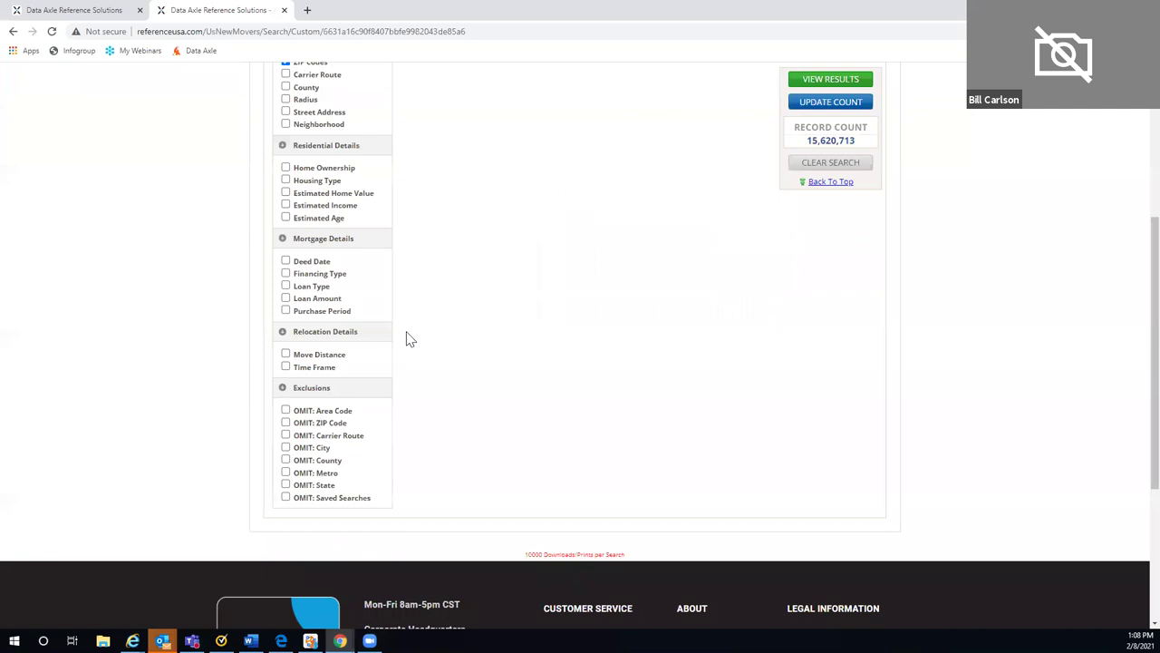
click(286, 294)
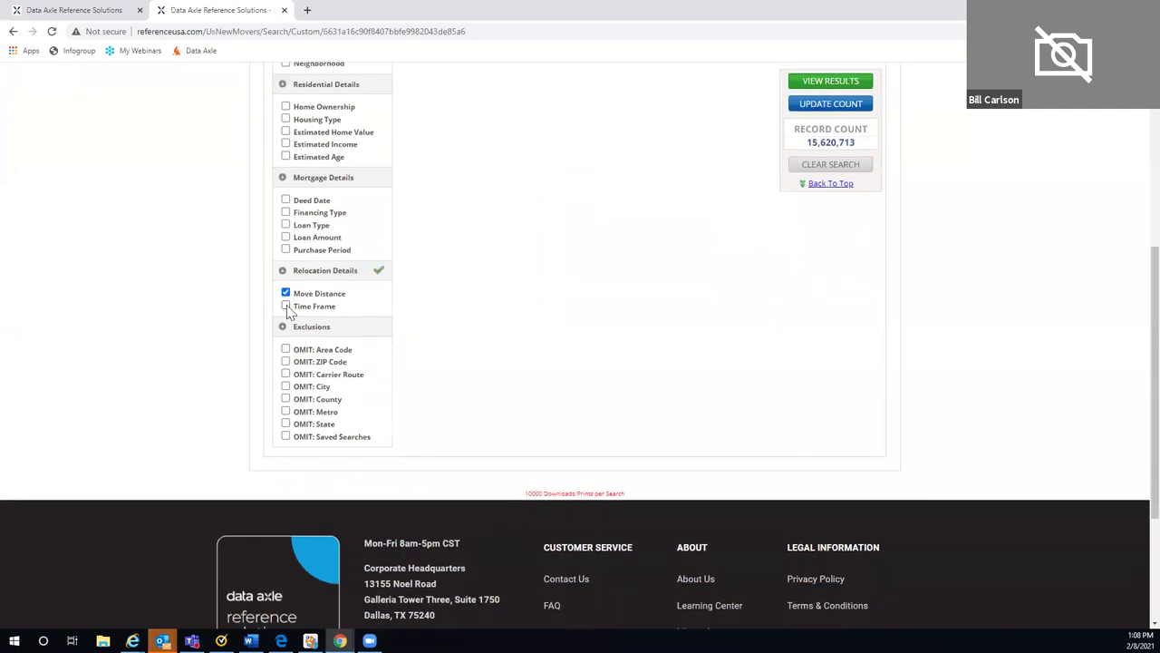
click(286, 307)
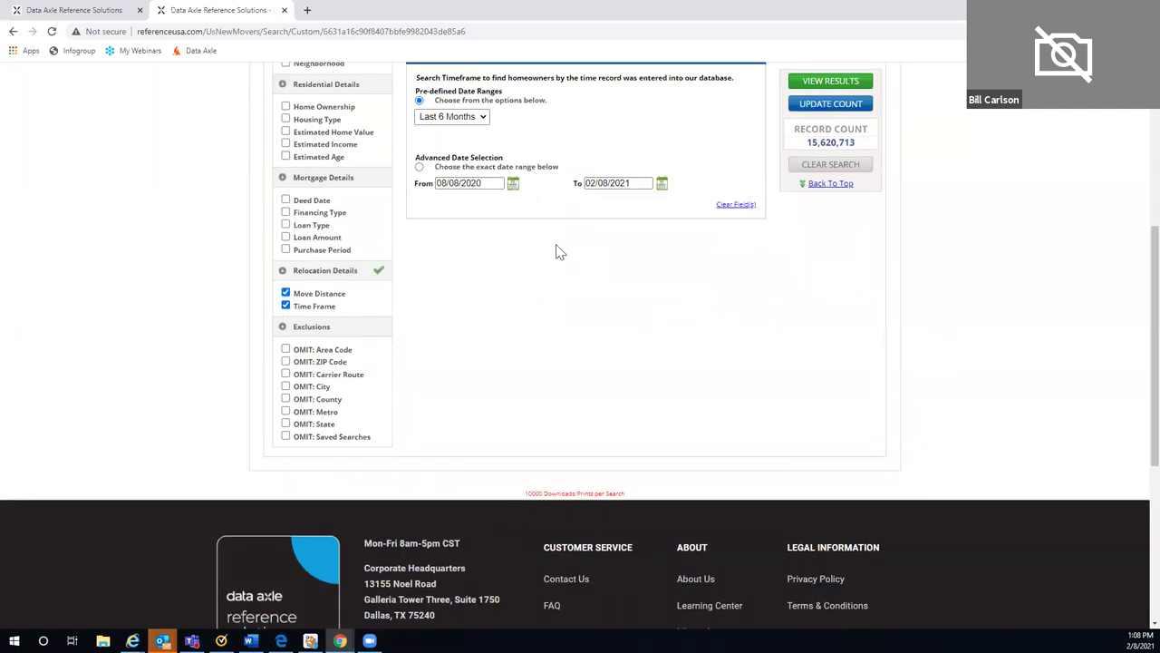
Set the move distance range from 30 to 2500 miles
scroll(490, 224, up, 2)
scroll(489, 225, up, 1)
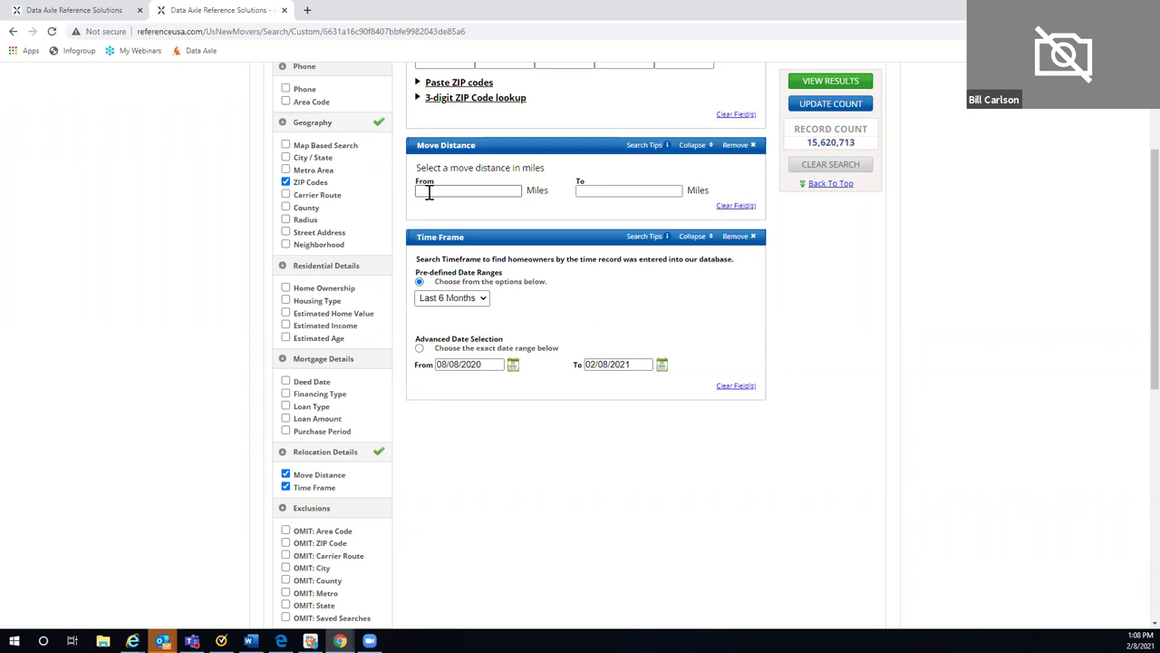
click(425, 190)
text(50)
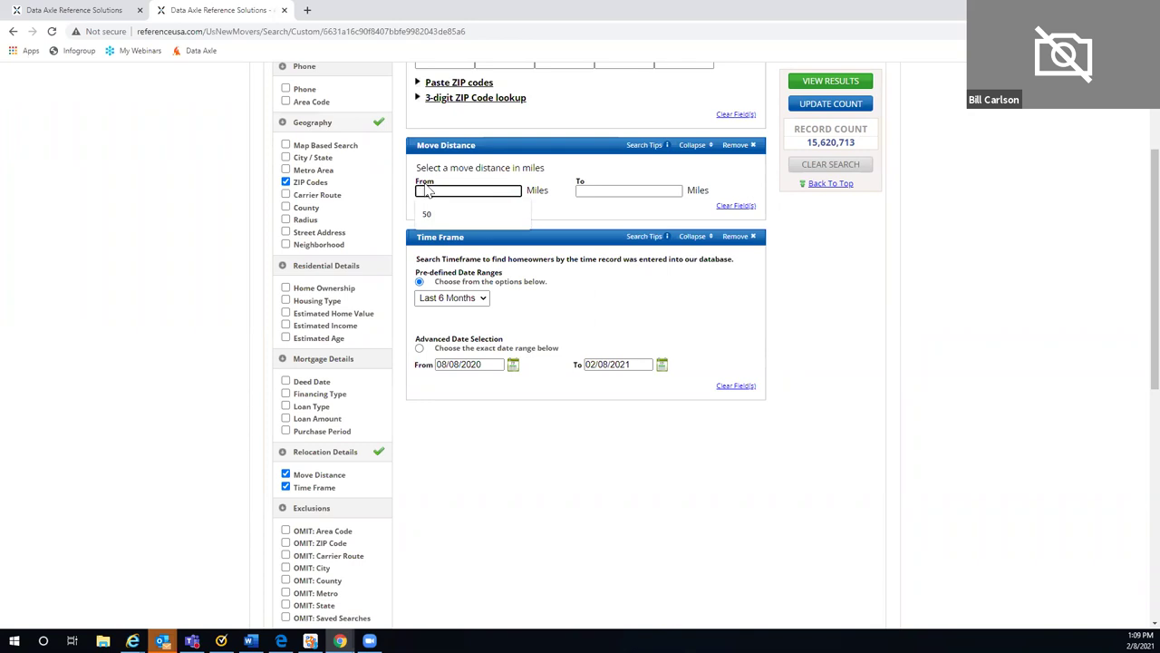
text(30)
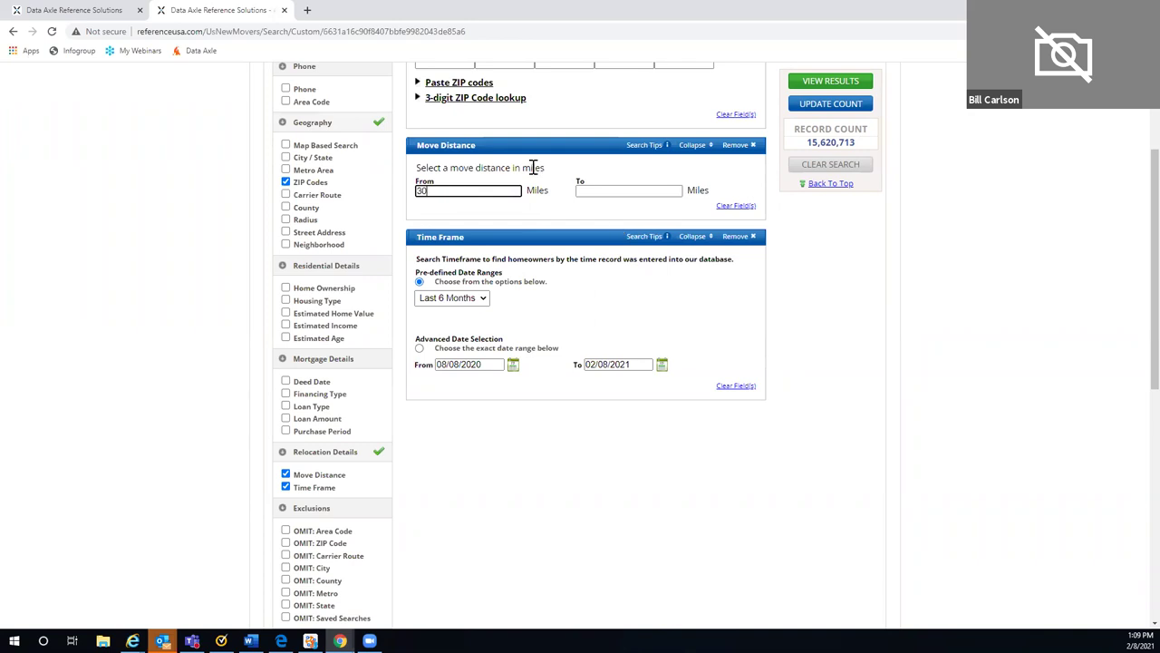
click(581, 188)
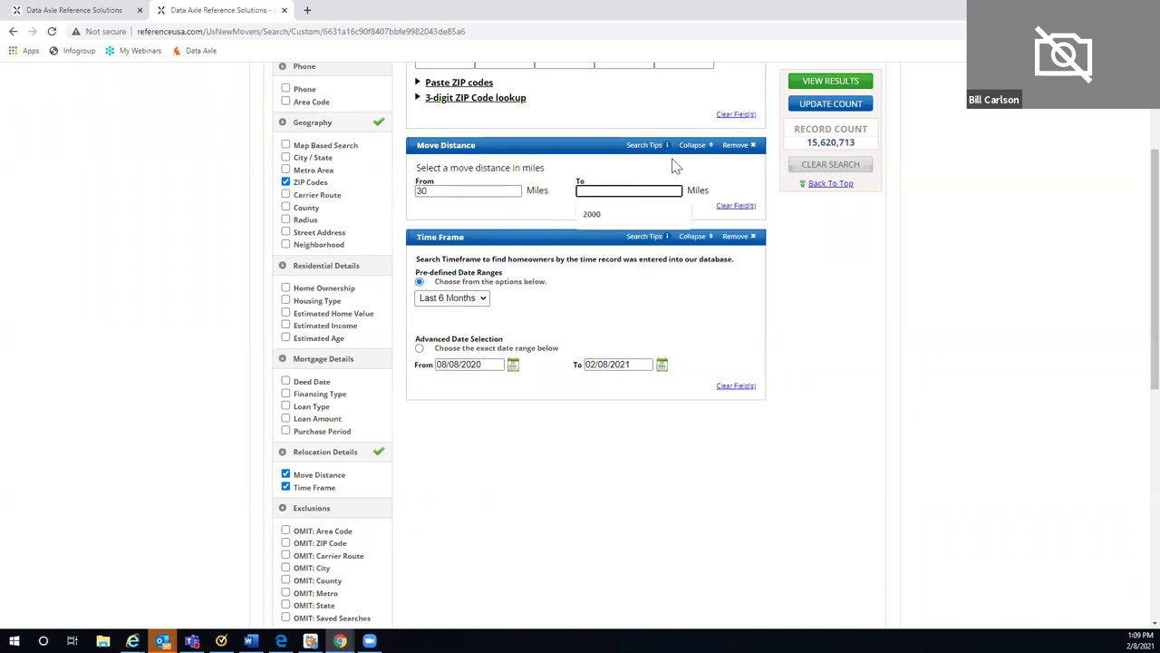
text(2500)
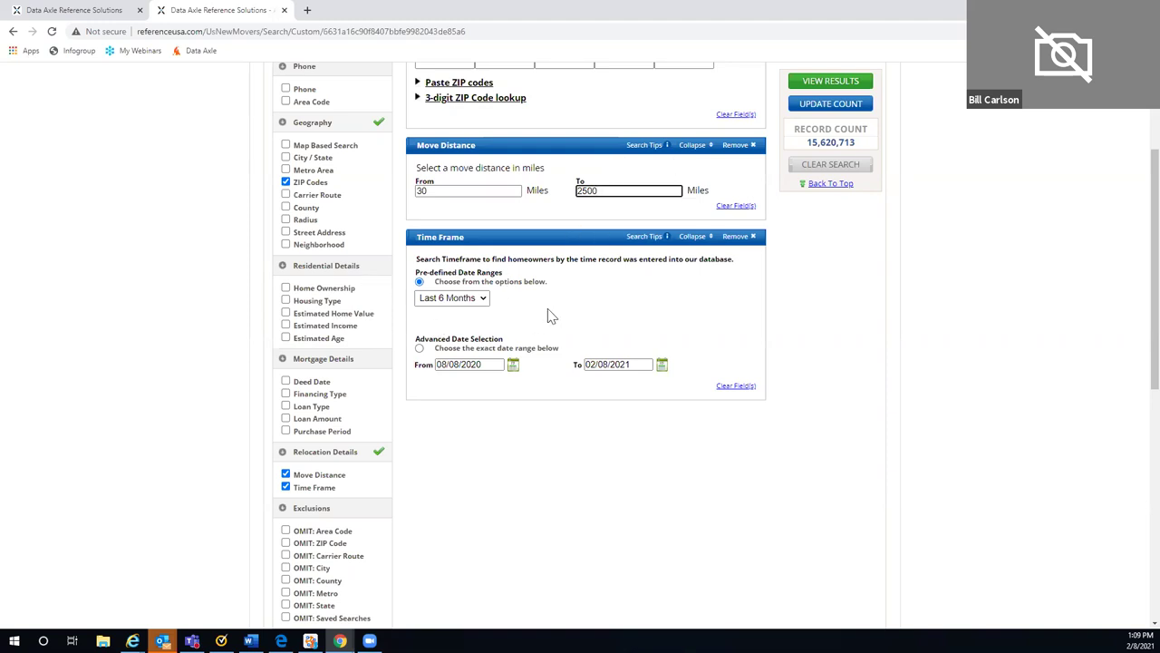
Set the predefined time frame to Last 3 Months, and update the record count before viewing the results
click(483, 298)
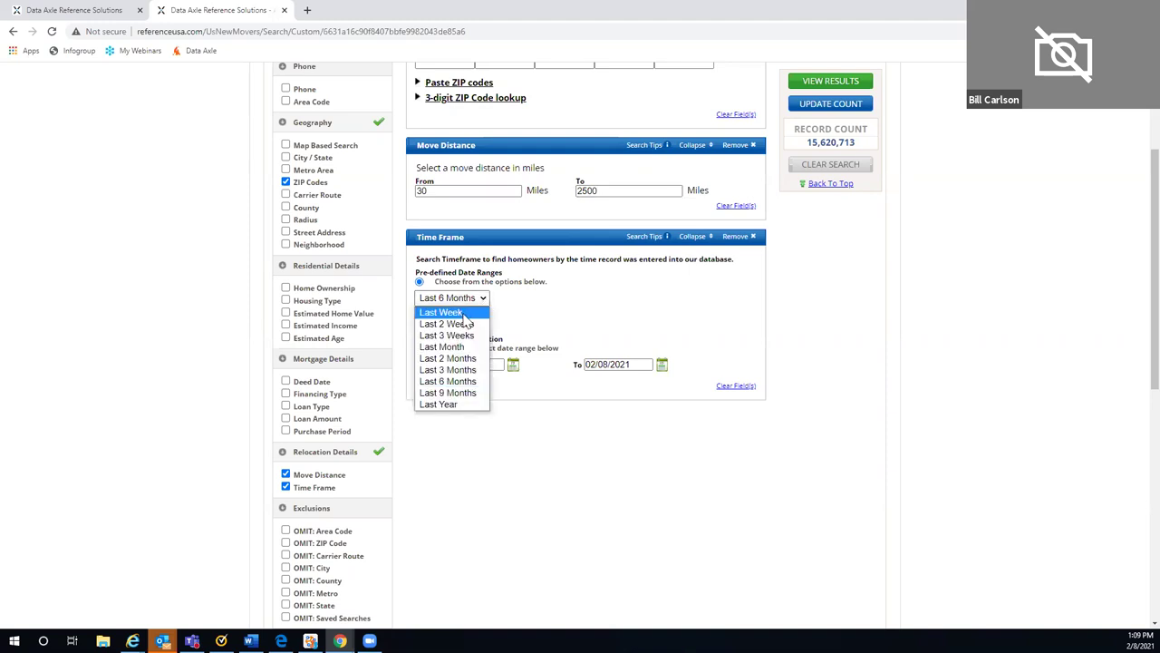
click(460, 372)
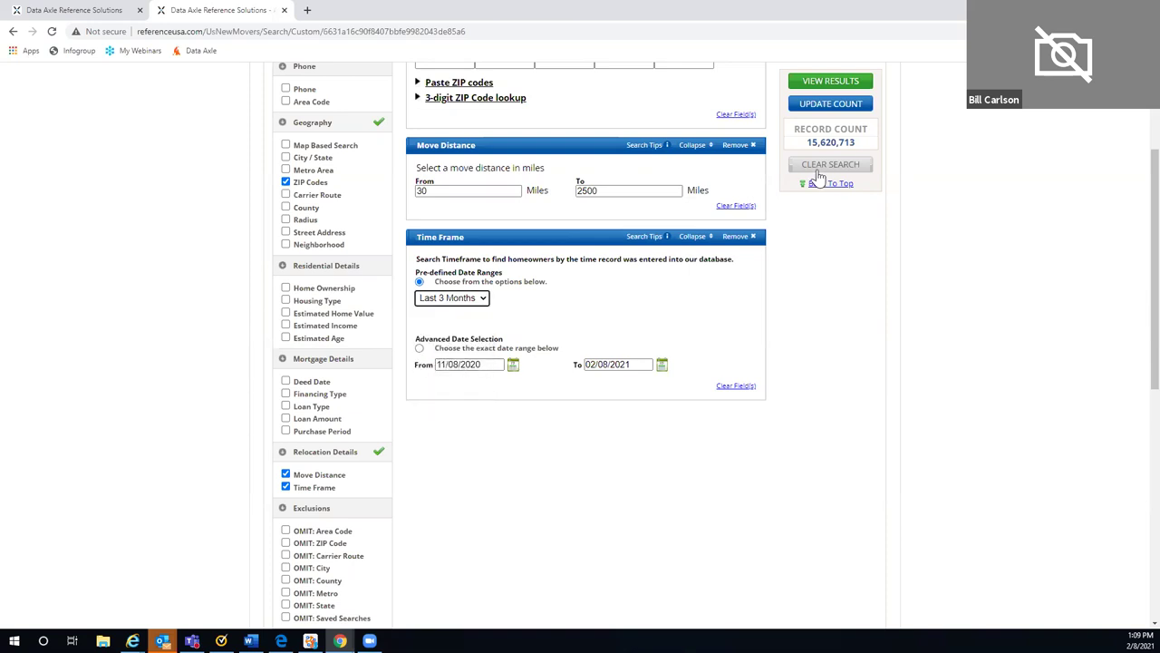
click(825, 106)
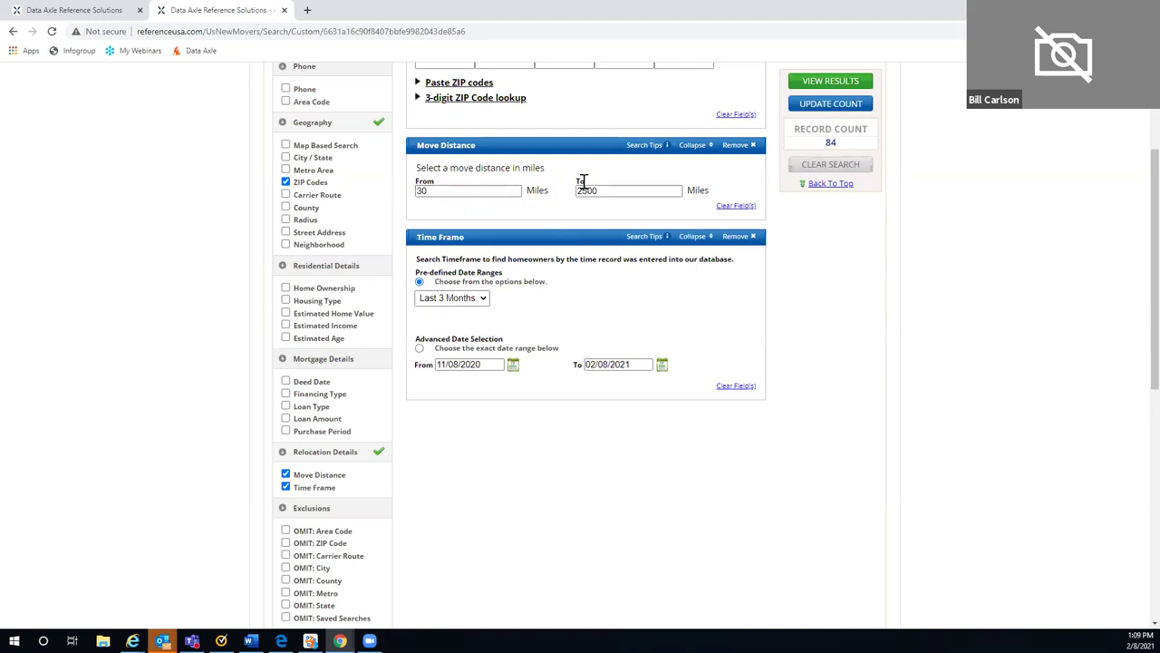
click(827, 82)
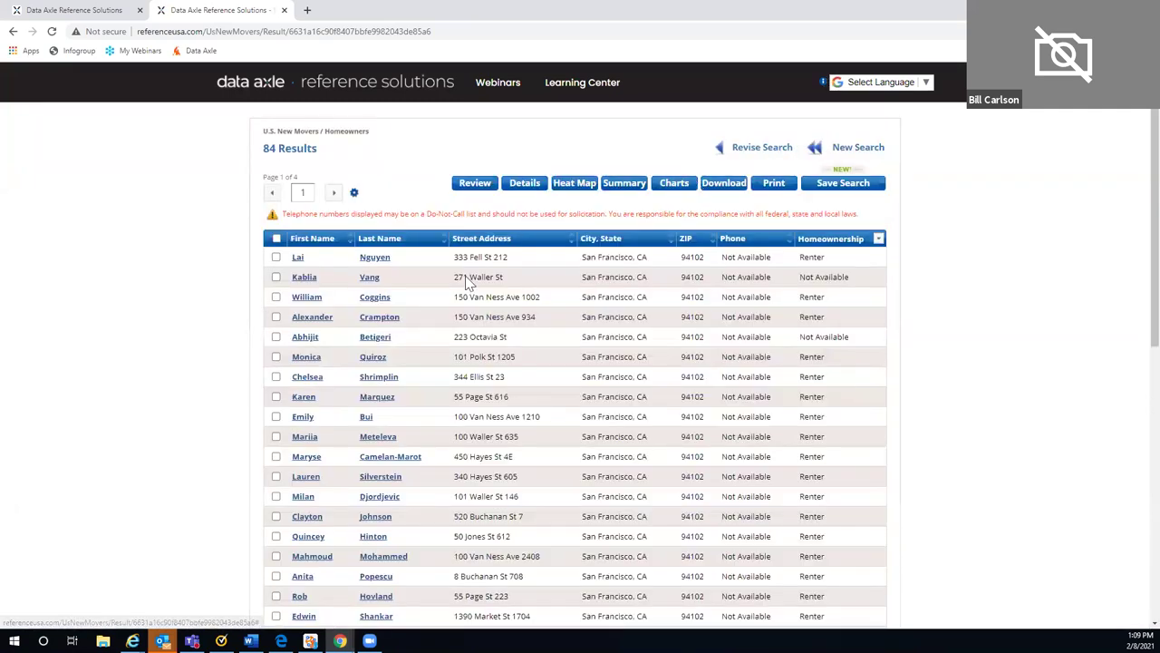
Open the first mover's record, review its address and neighborhood information, and return to the results
click(369, 259)
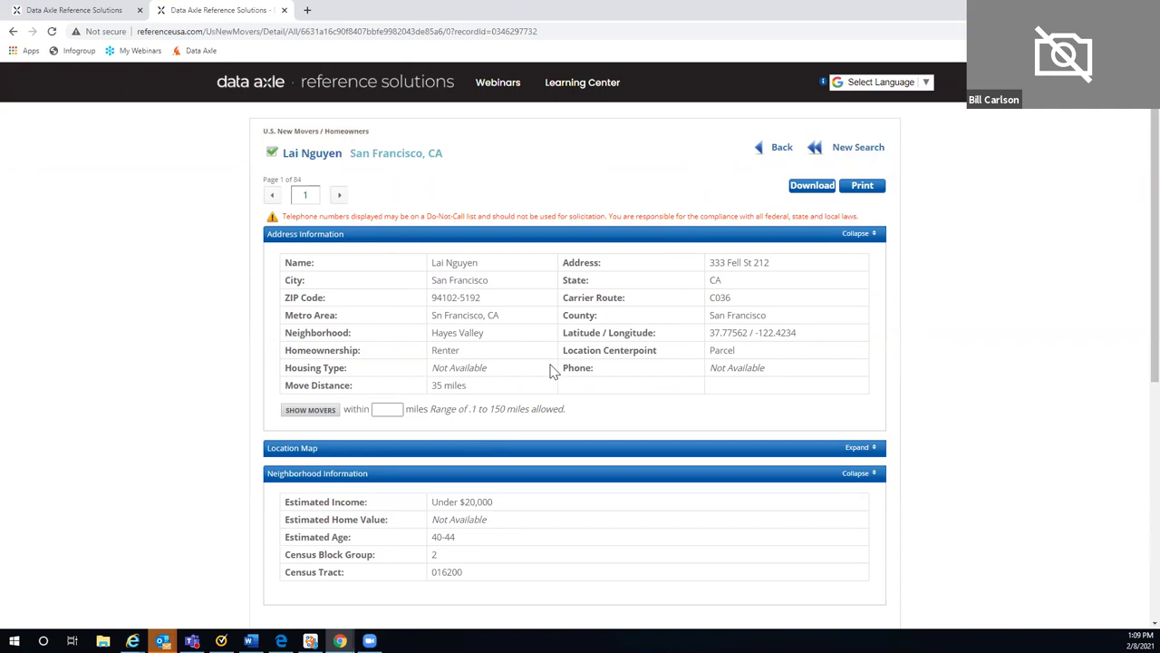
scroll(553, 371, down, 3)
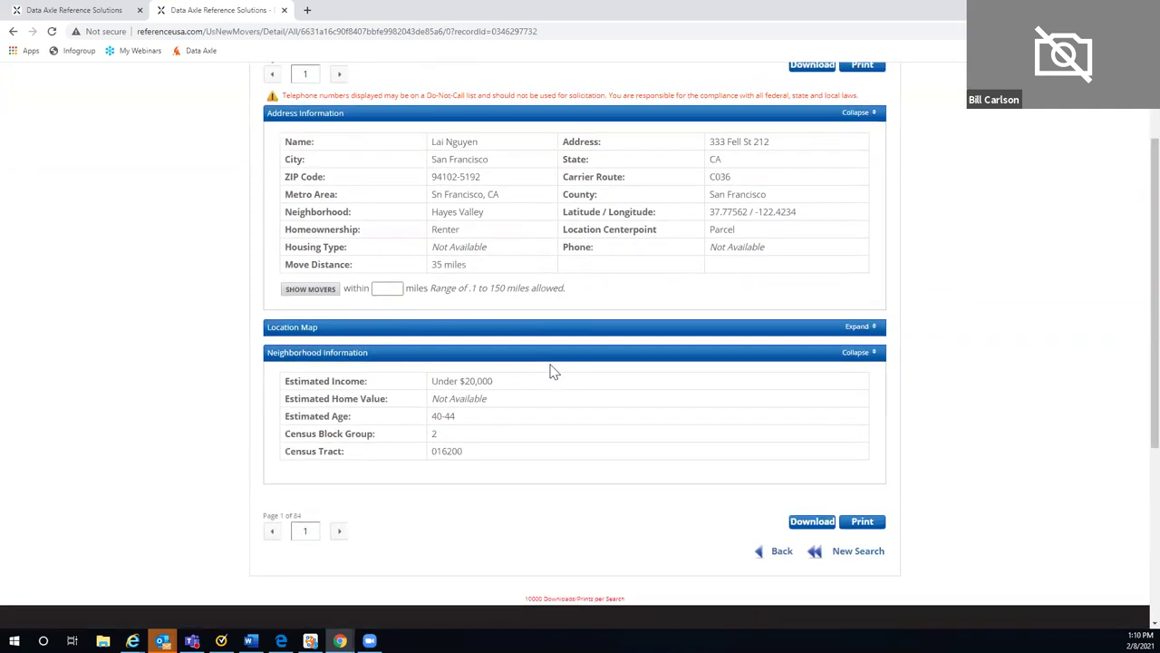
middle_click(550, 361)
click(547, 360)
scroll(605, 425, up, 3)
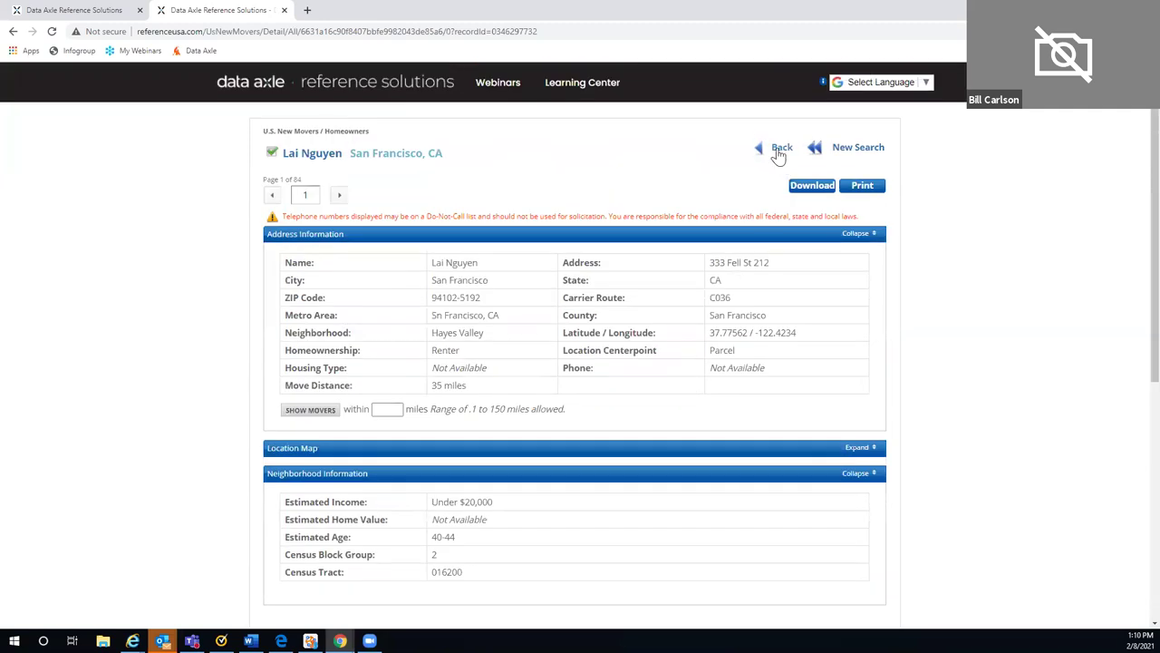
click(777, 150)
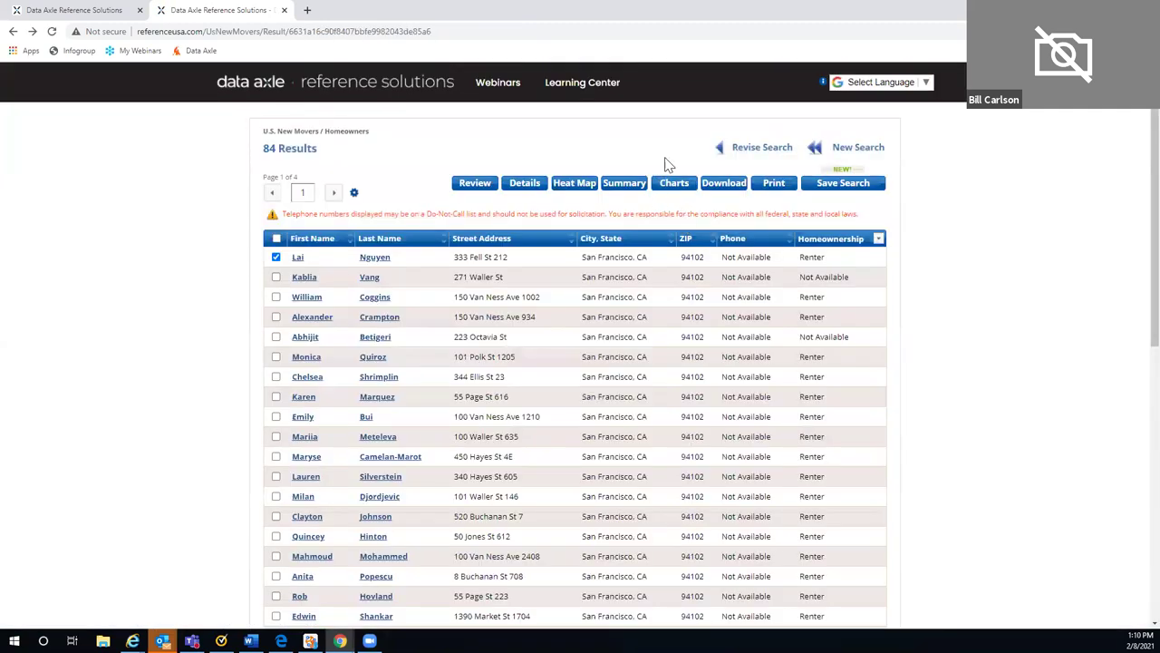
View the Home Value summary chart for the new movers search, and return to look over the results list
click(673, 187)
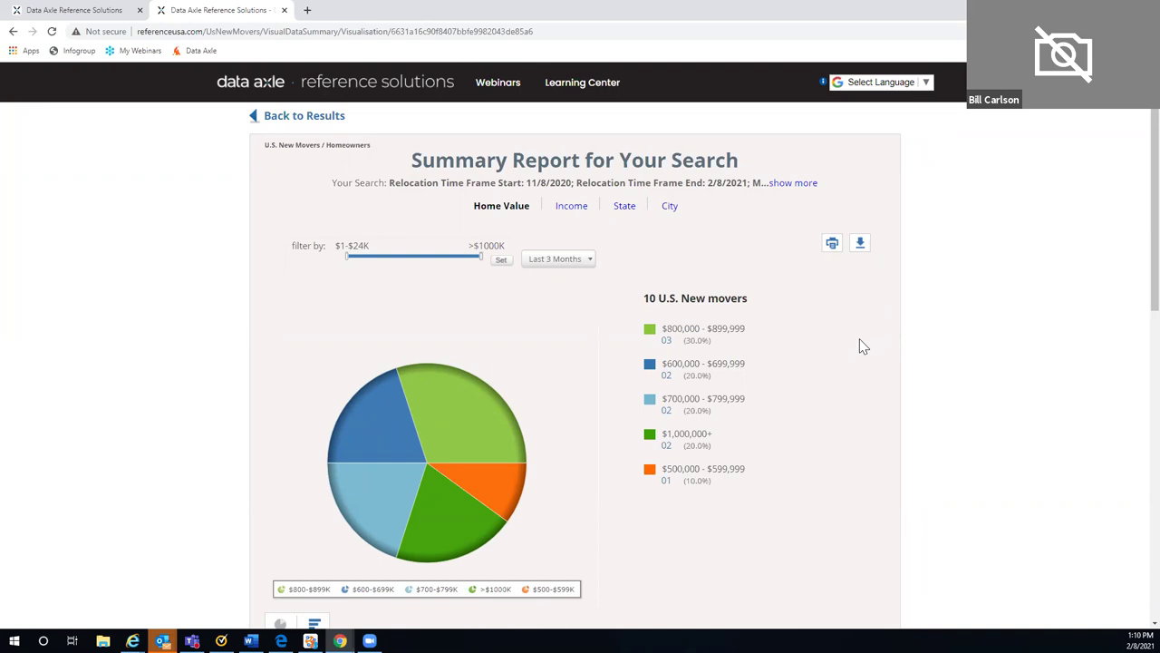
click(324, 118)
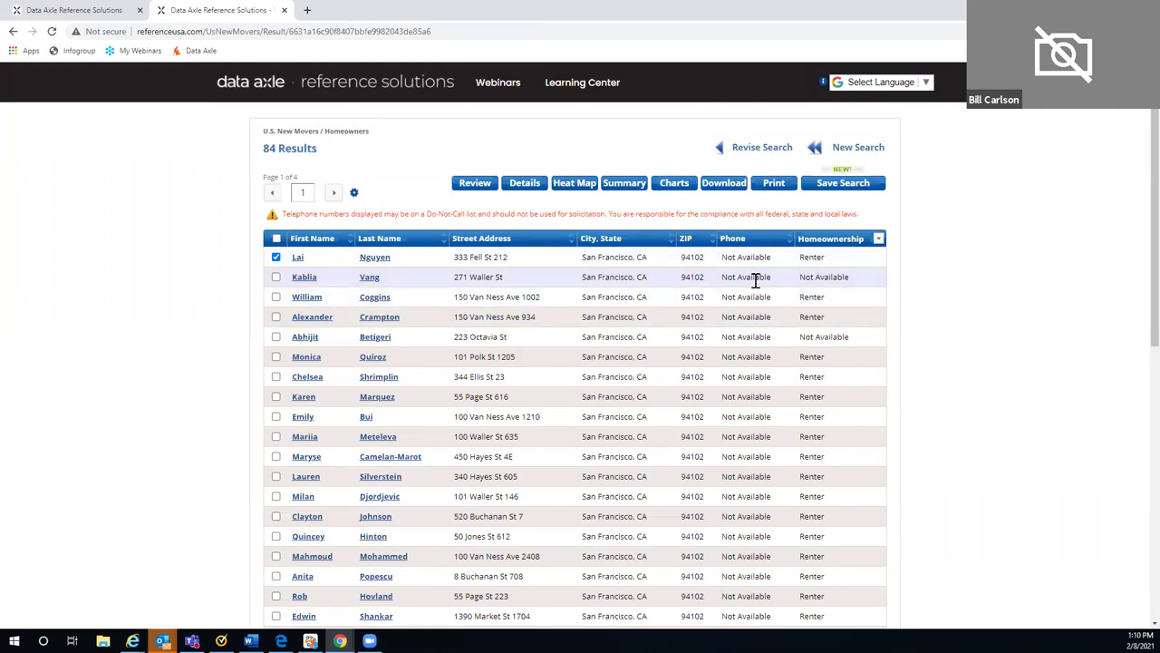
scroll(755, 280, down, 1)
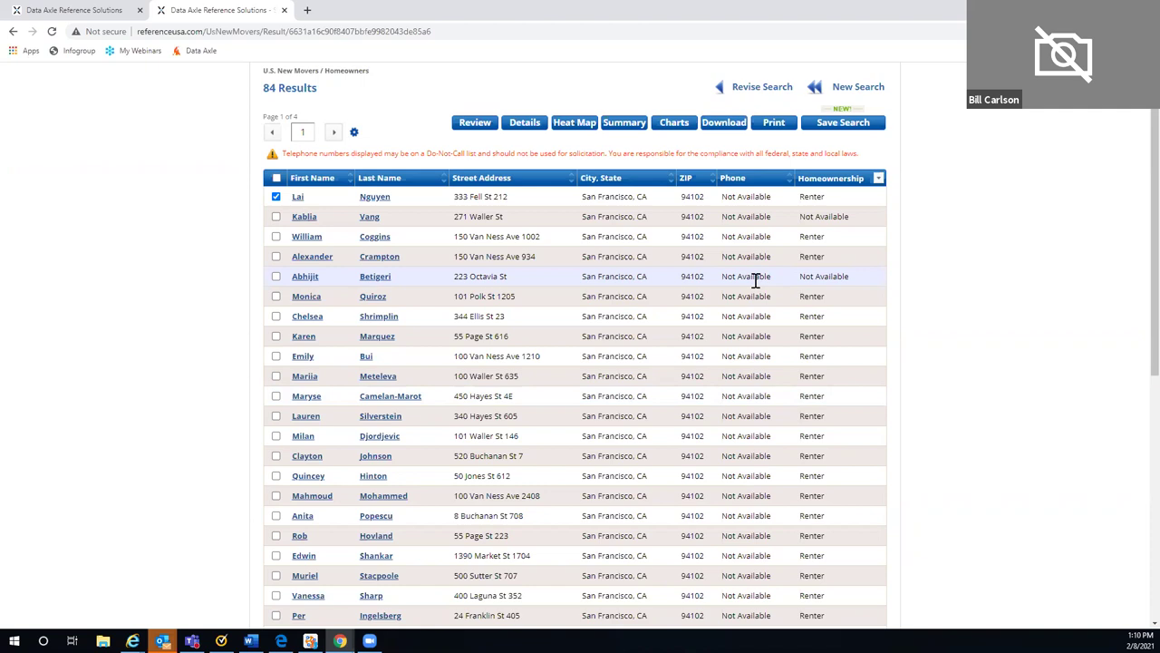
scroll(749, 267, up, 1)
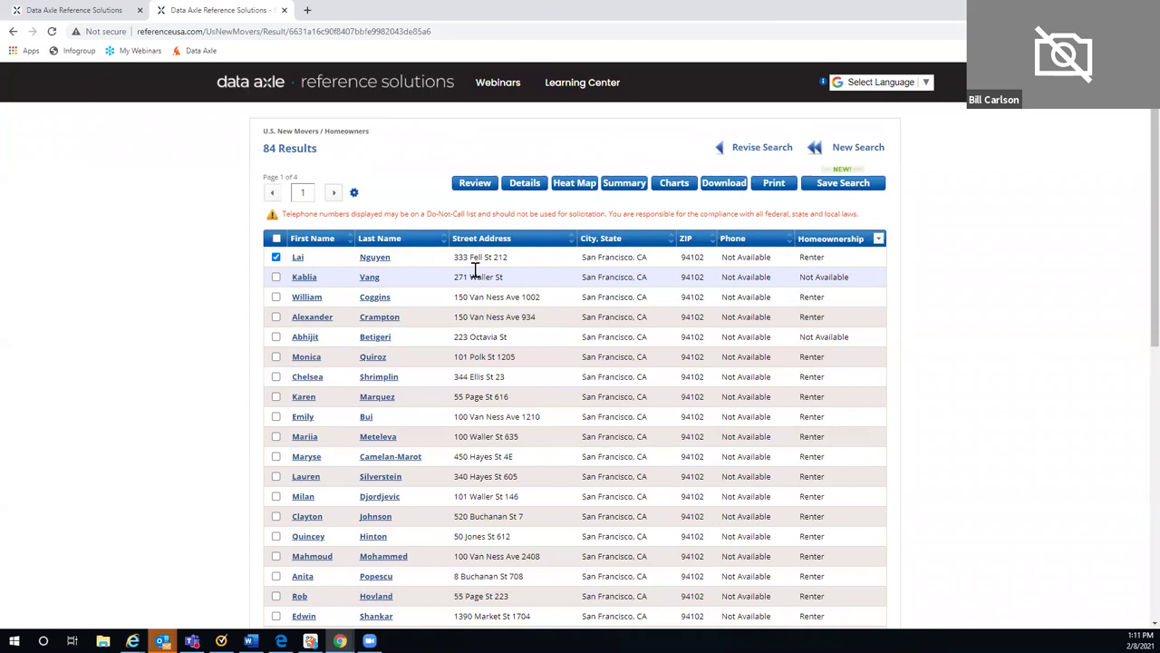
Open the heat map for the new movers results and view the mover locations on it
click(566, 185)
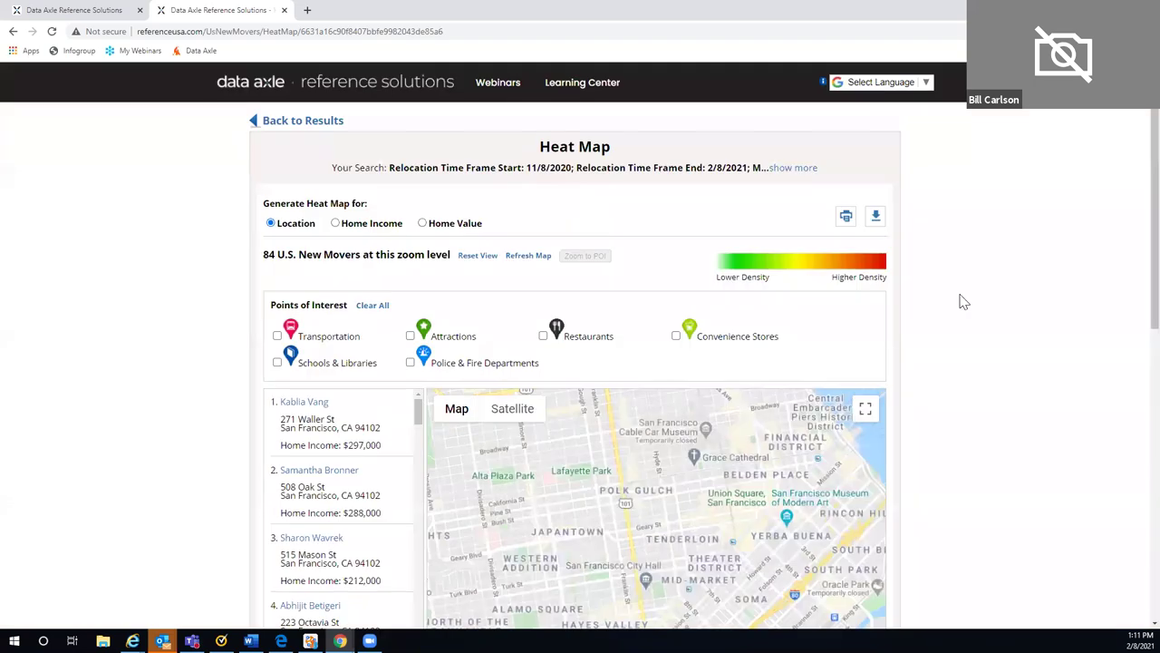
scroll(952, 297, down, 2)
scroll(964, 302, down, 1)
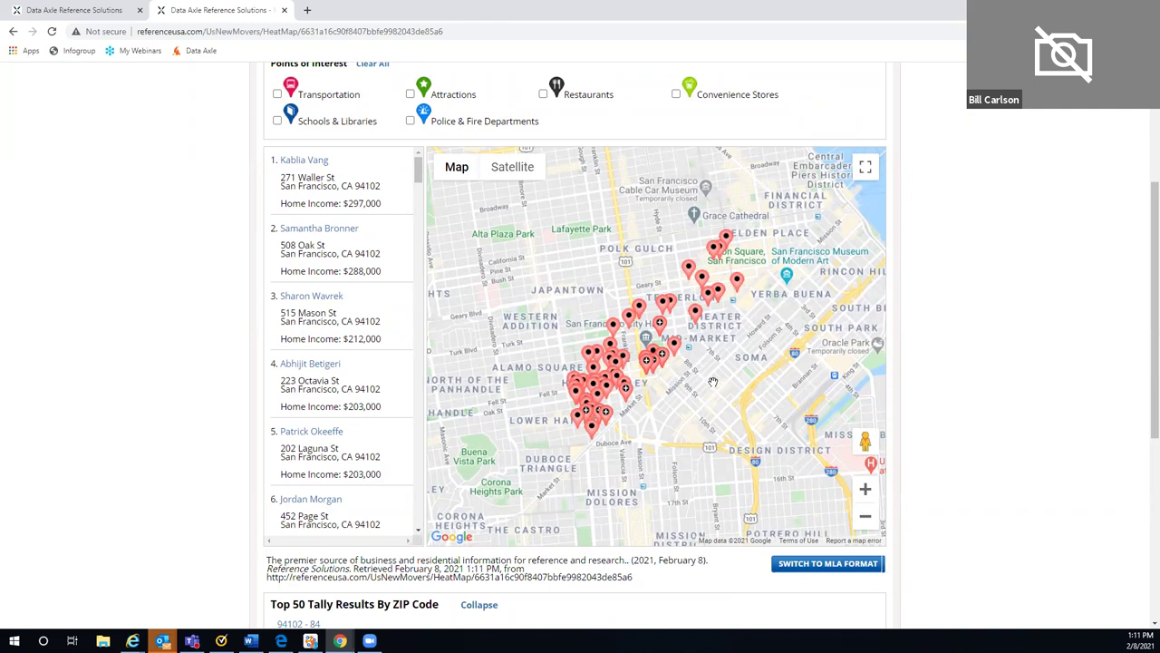
Page through every mover at the multi-record marker just northeast of San Francisco City Hall, and return to the results
mouse_move(660, 328)
click(659, 327)
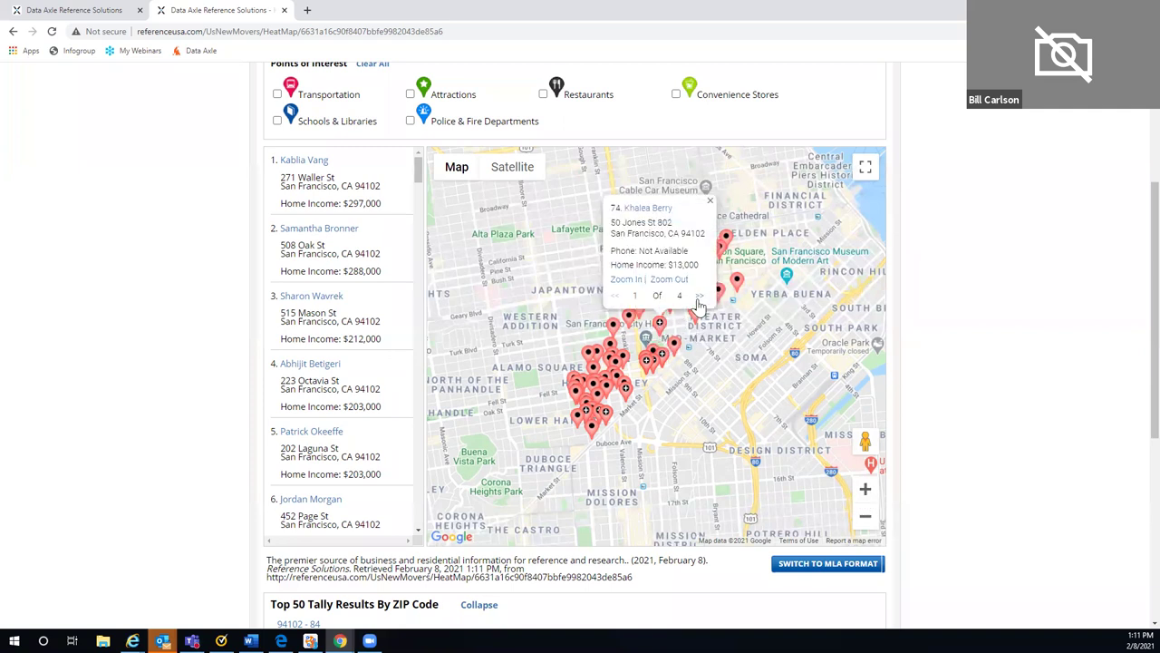
click(699, 297)
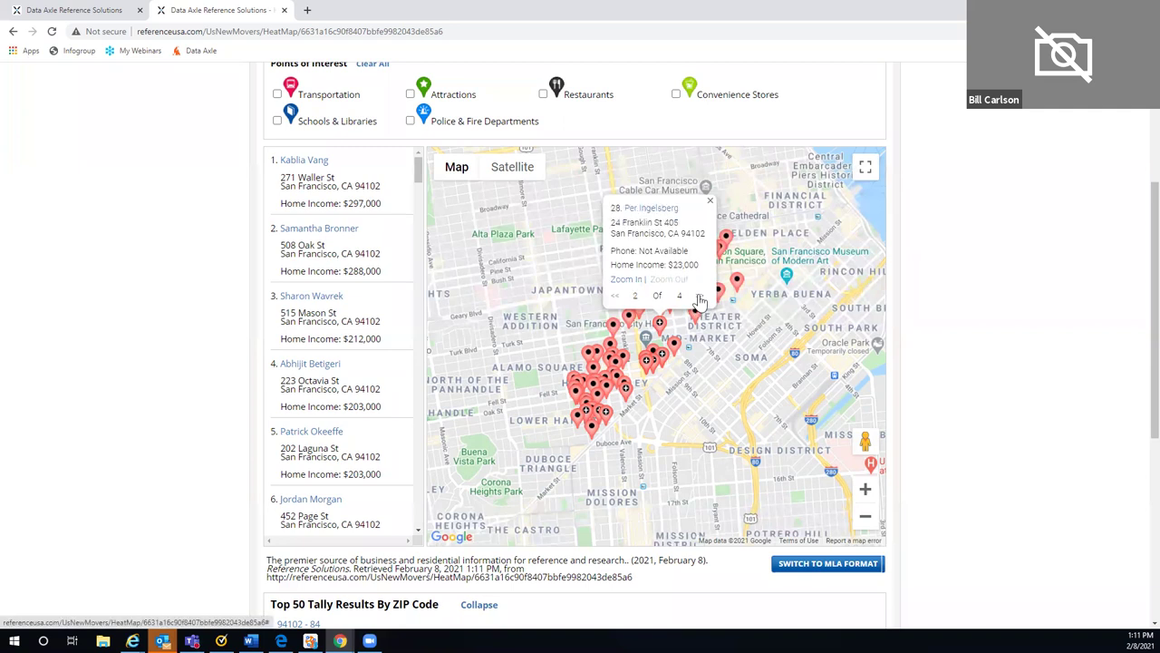
click(699, 298)
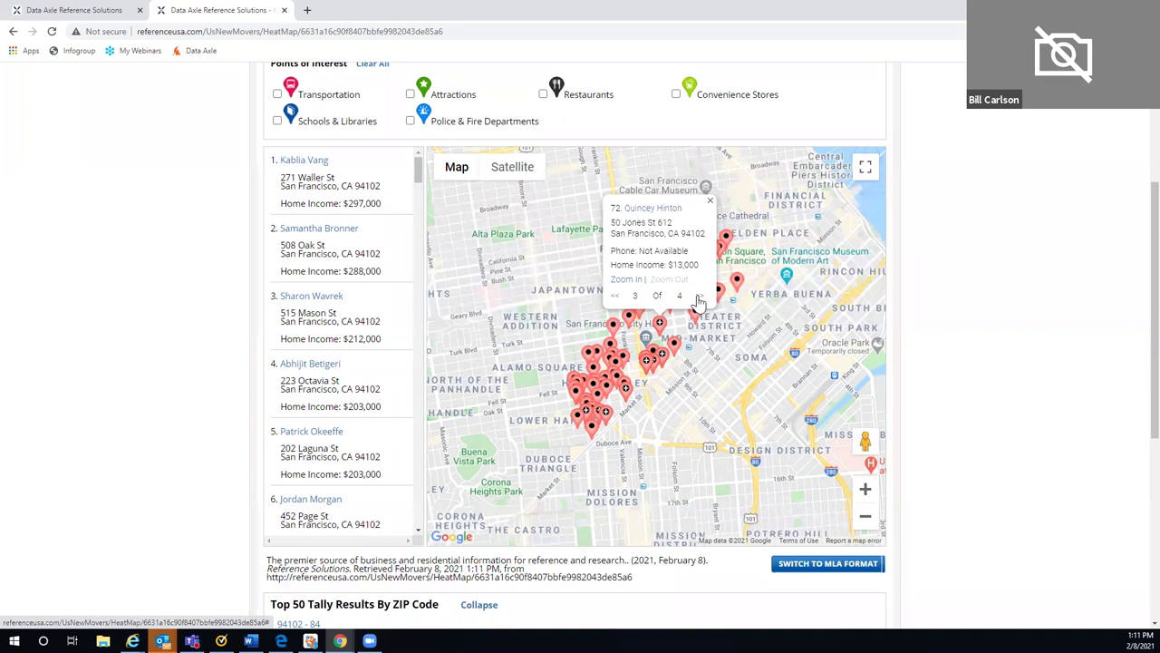
click(699, 297)
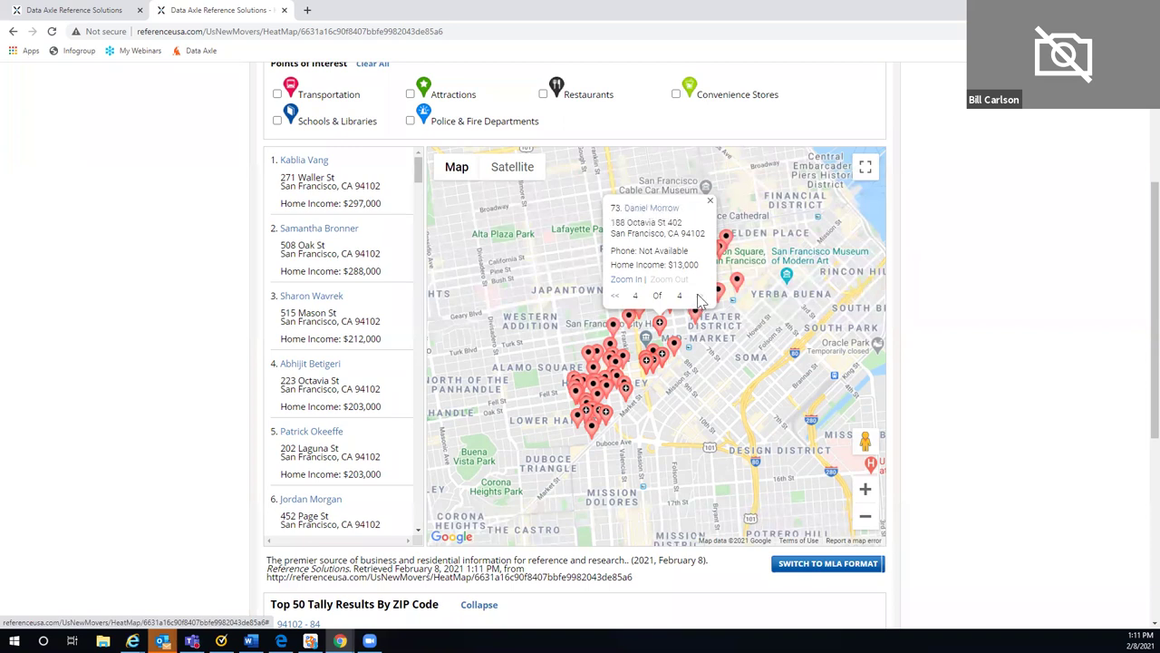
click(710, 201)
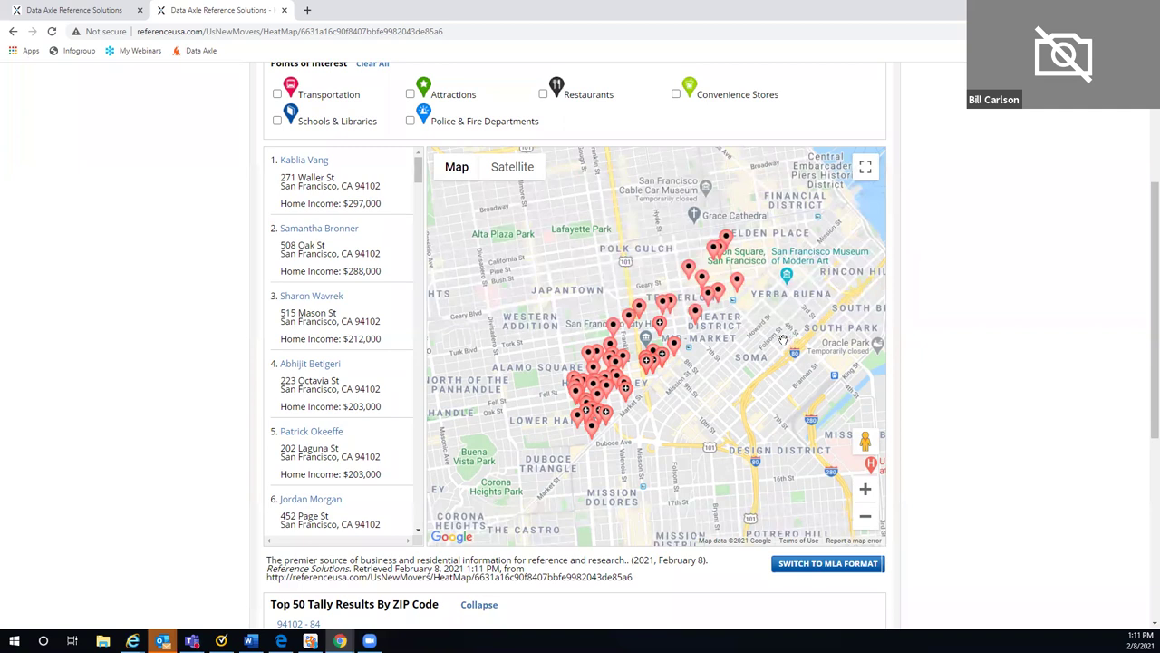
scroll(783, 339, up, 3)
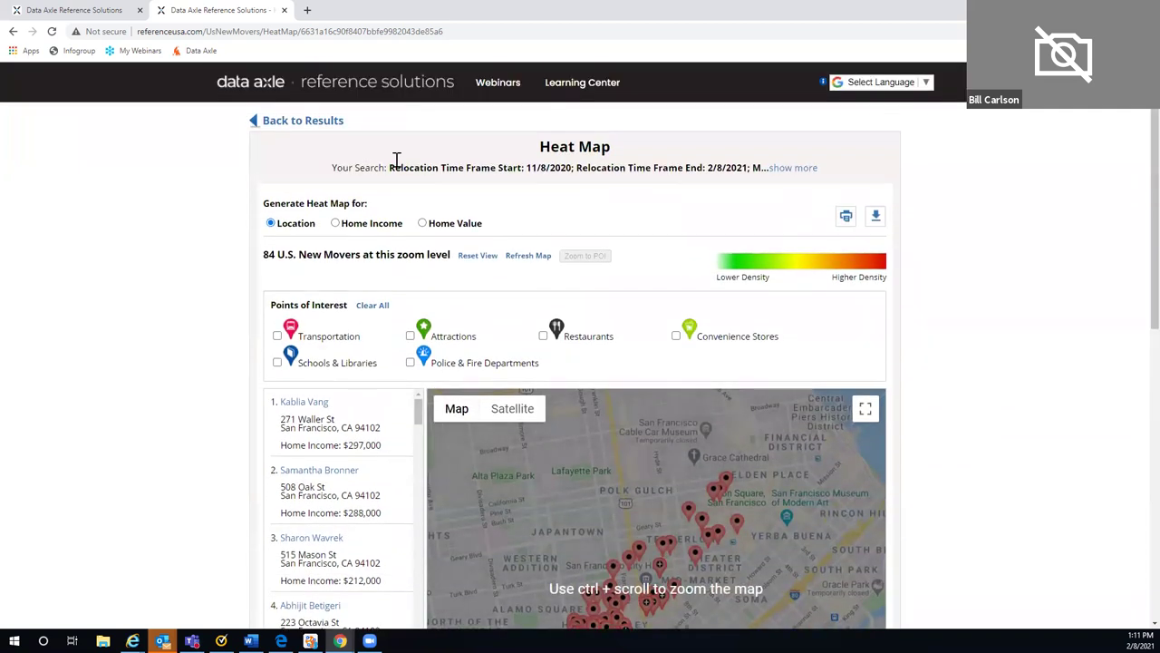
click(325, 121)
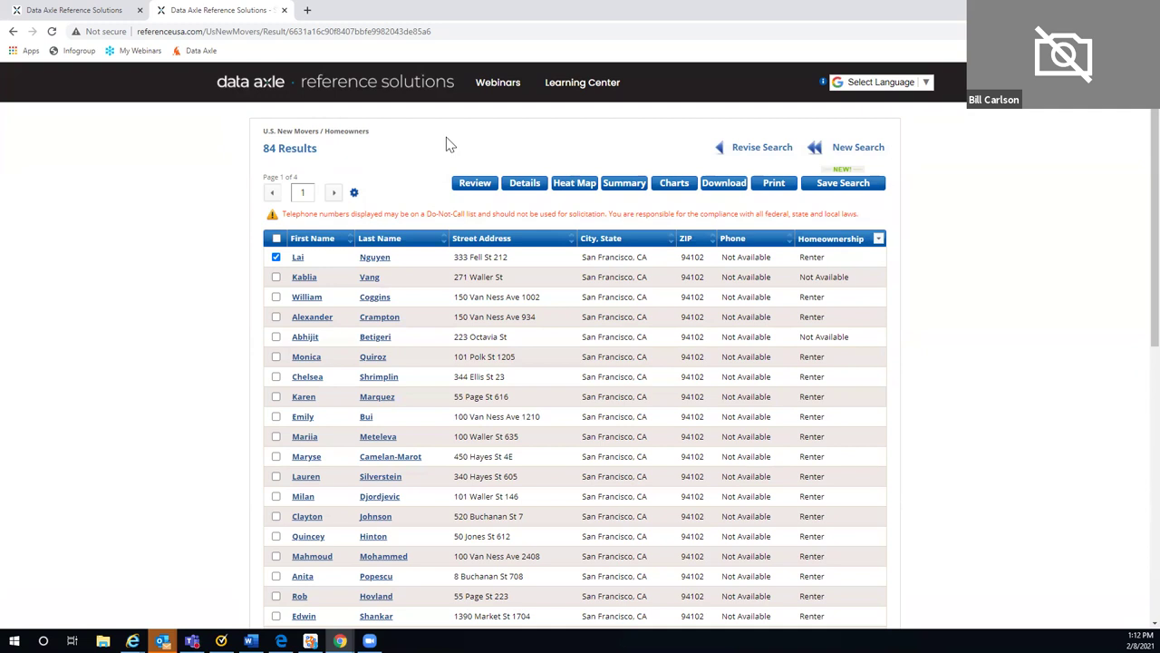
Revise the search by adding the Home Ownership criterion with Renter selected, and update the record count
click(761, 148)
scroll(401, 299, down, 2)
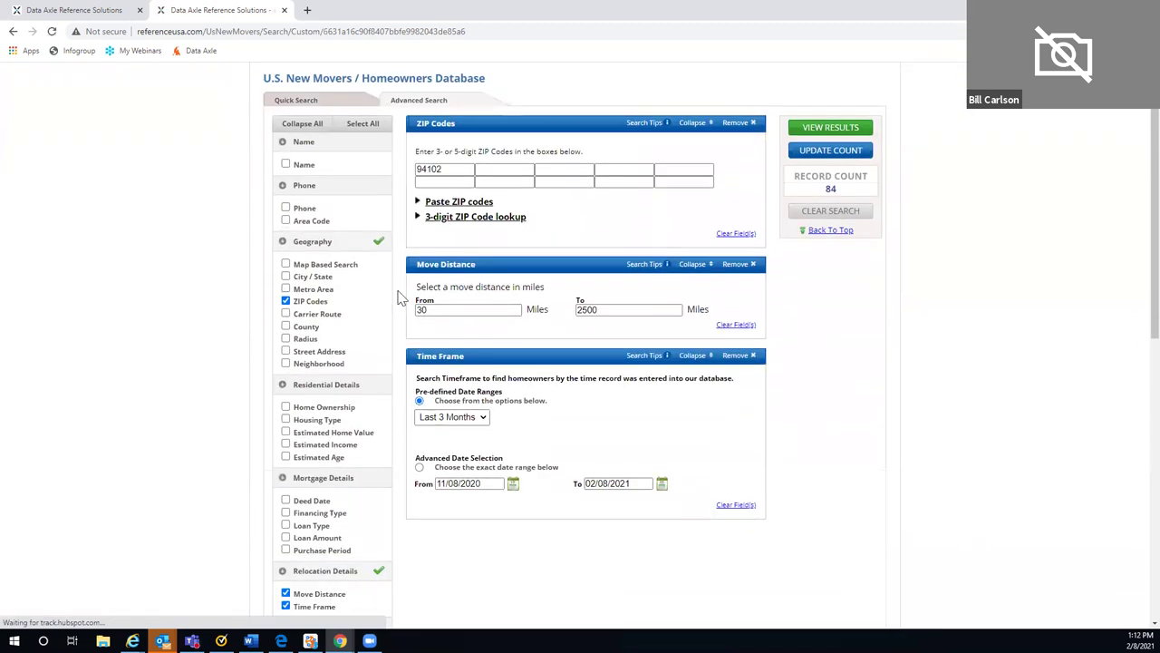
scroll(401, 298, down, 1)
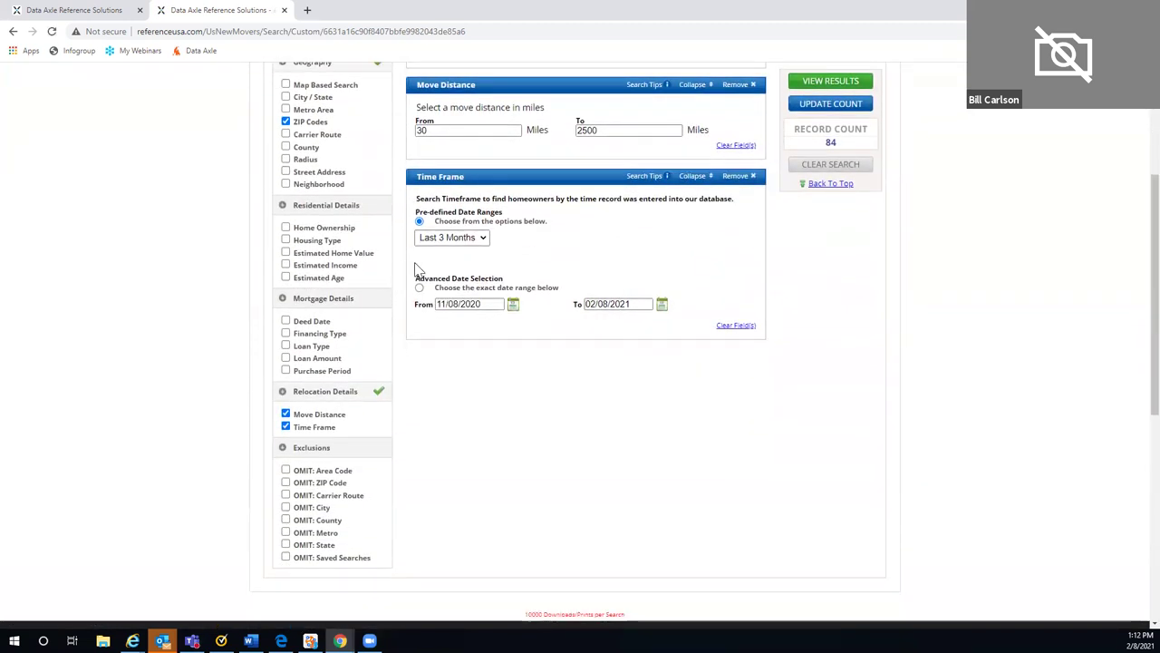
click(286, 228)
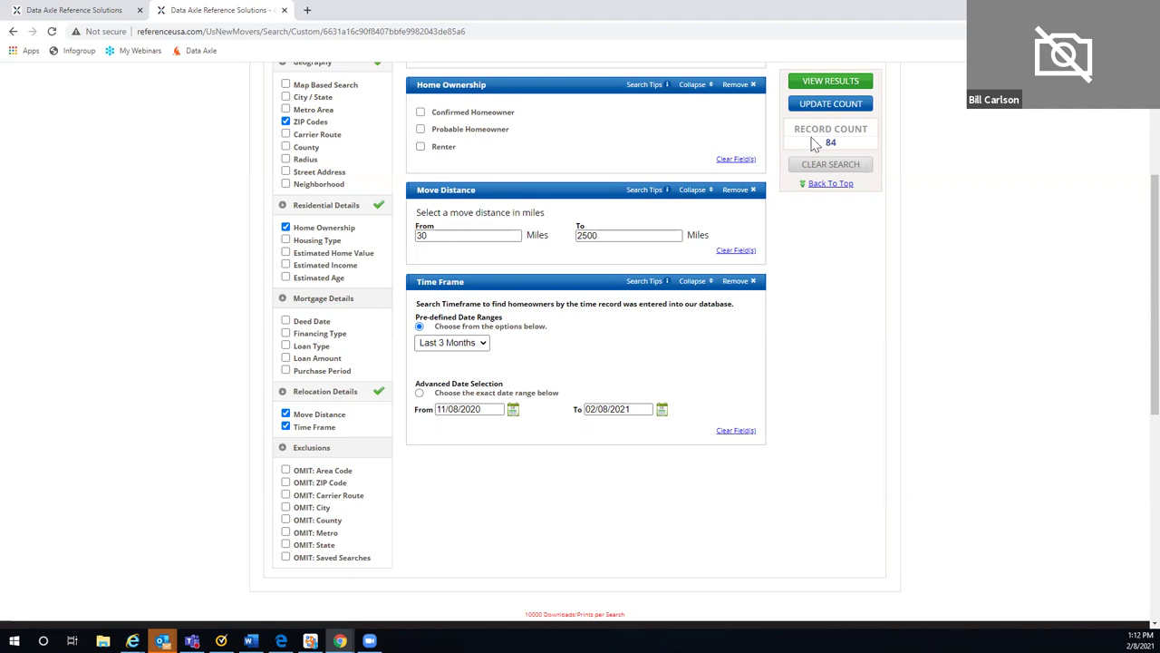
click(423, 147)
click(834, 105)
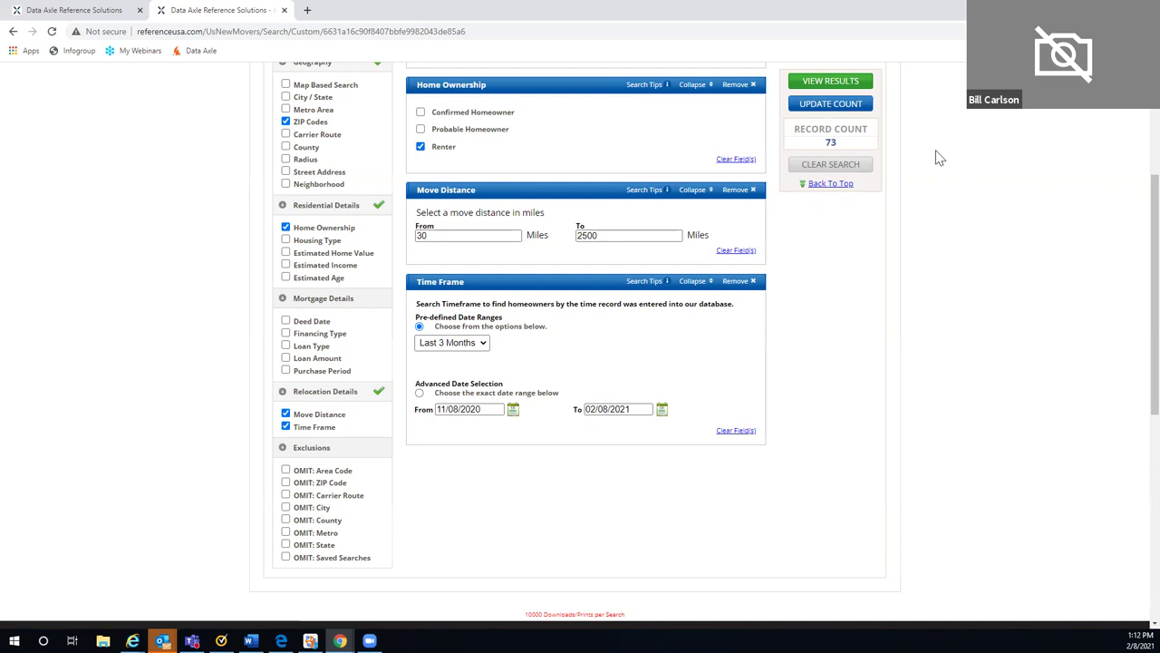
scroll(940, 159, up, 3)
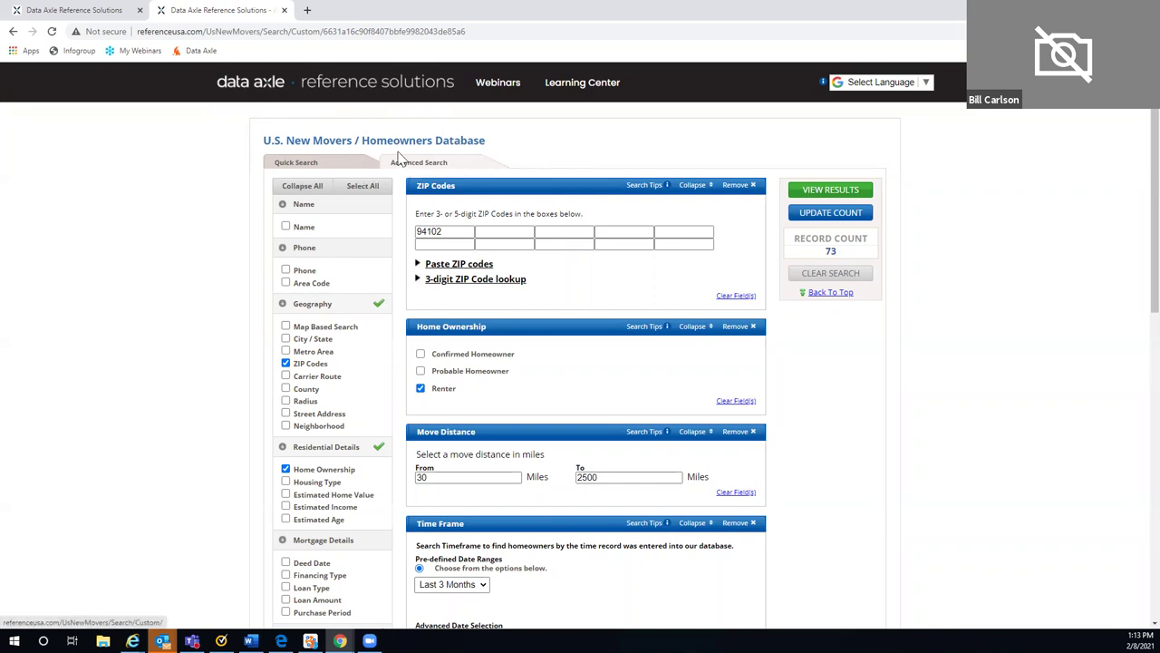
Return to the list of databases, open the U.S. Businesses advanced search, and add the Keyword/SIC/NAICS criterion
click(354, 86)
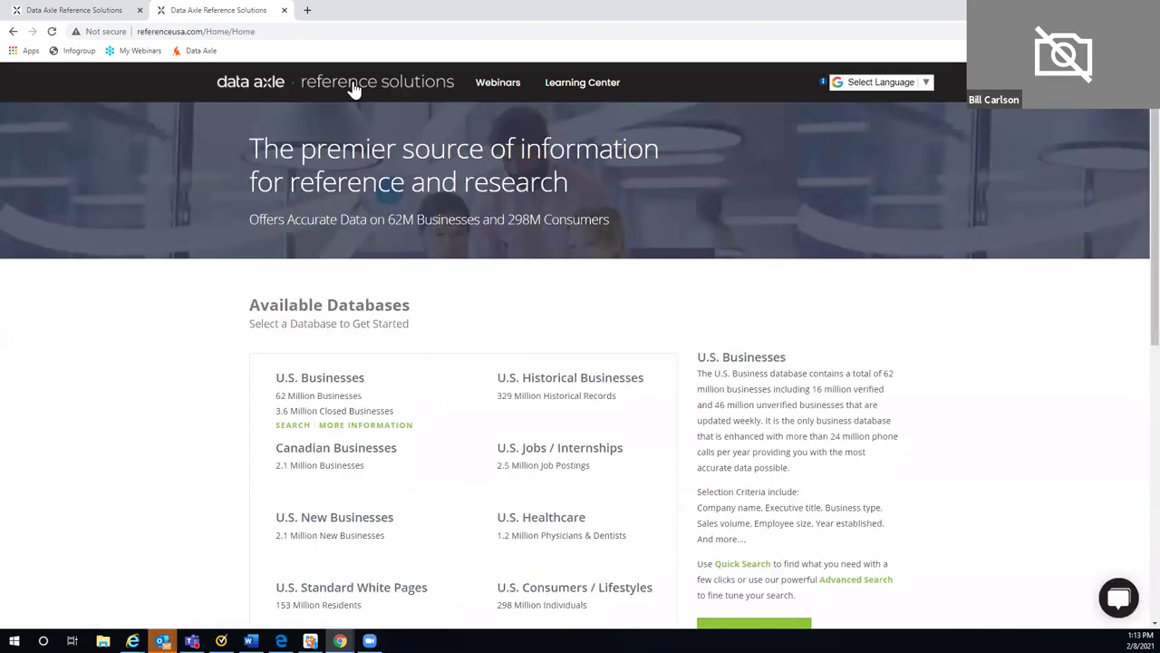
scroll(490, 308, down, 2)
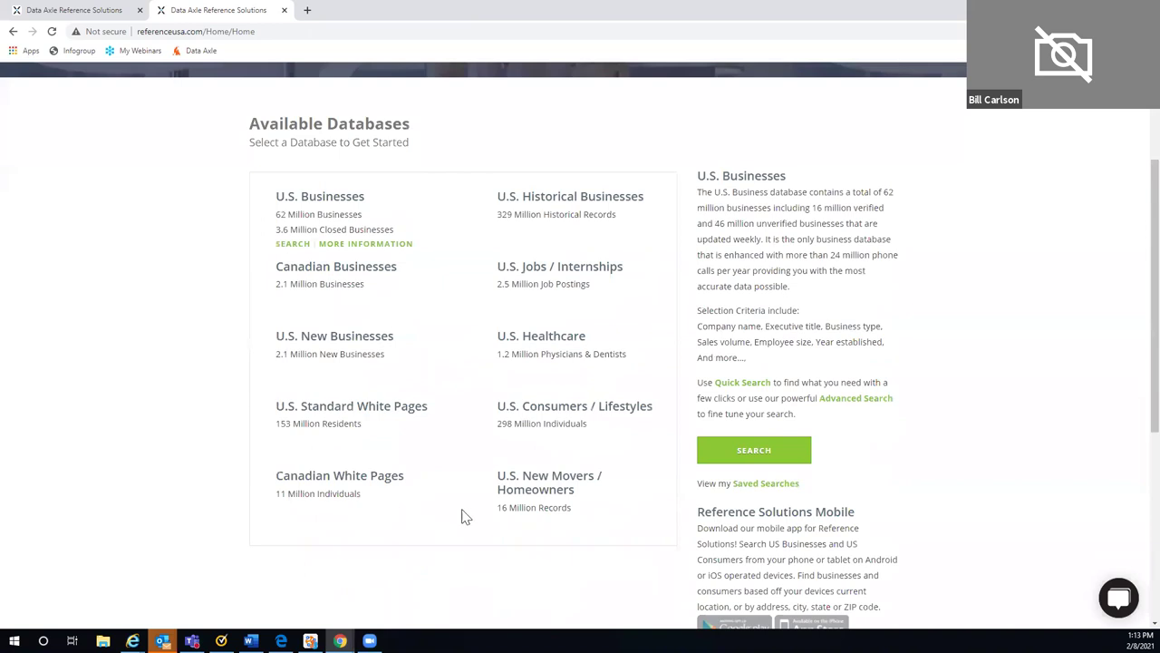
click(293, 246)
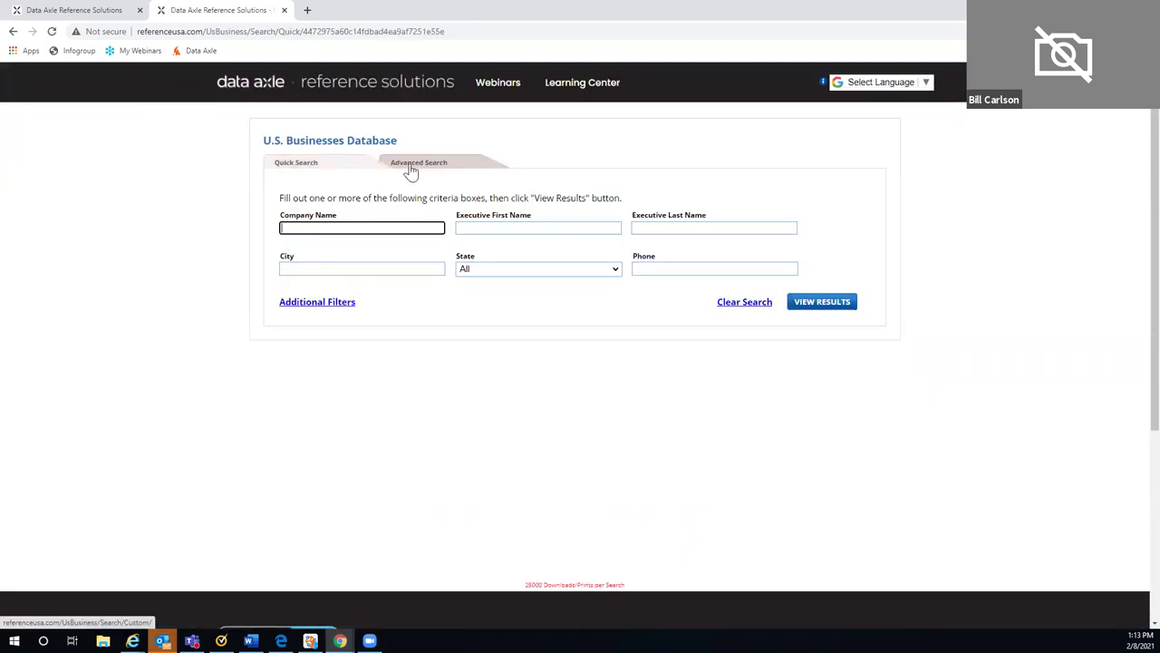
click(413, 169)
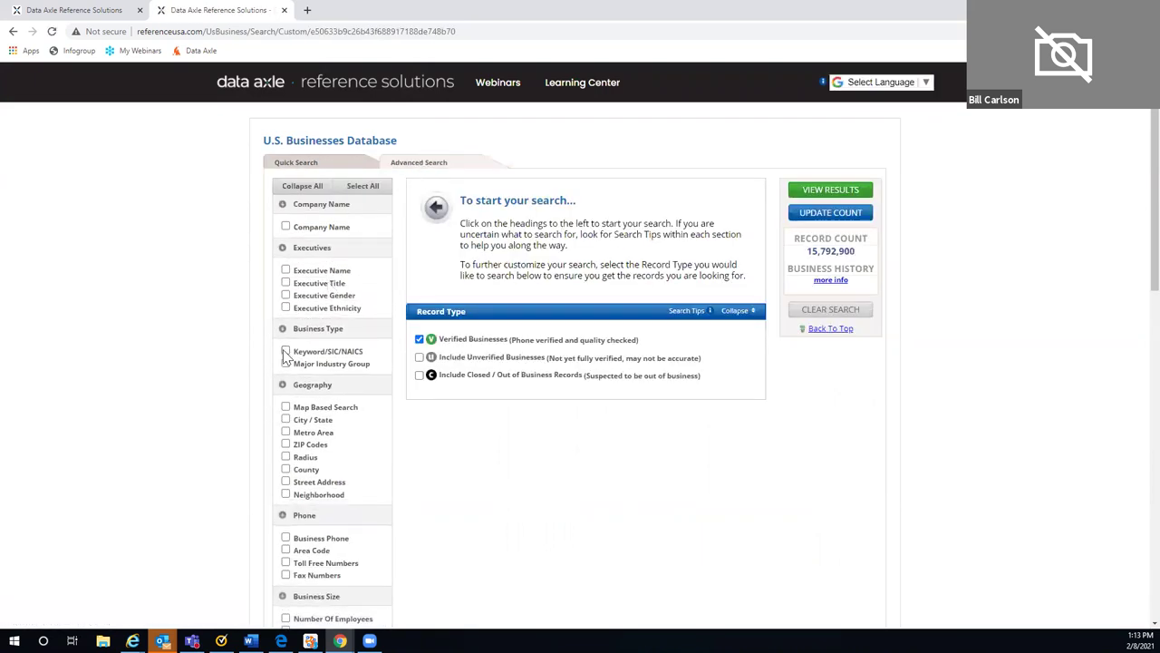
click(286, 353)
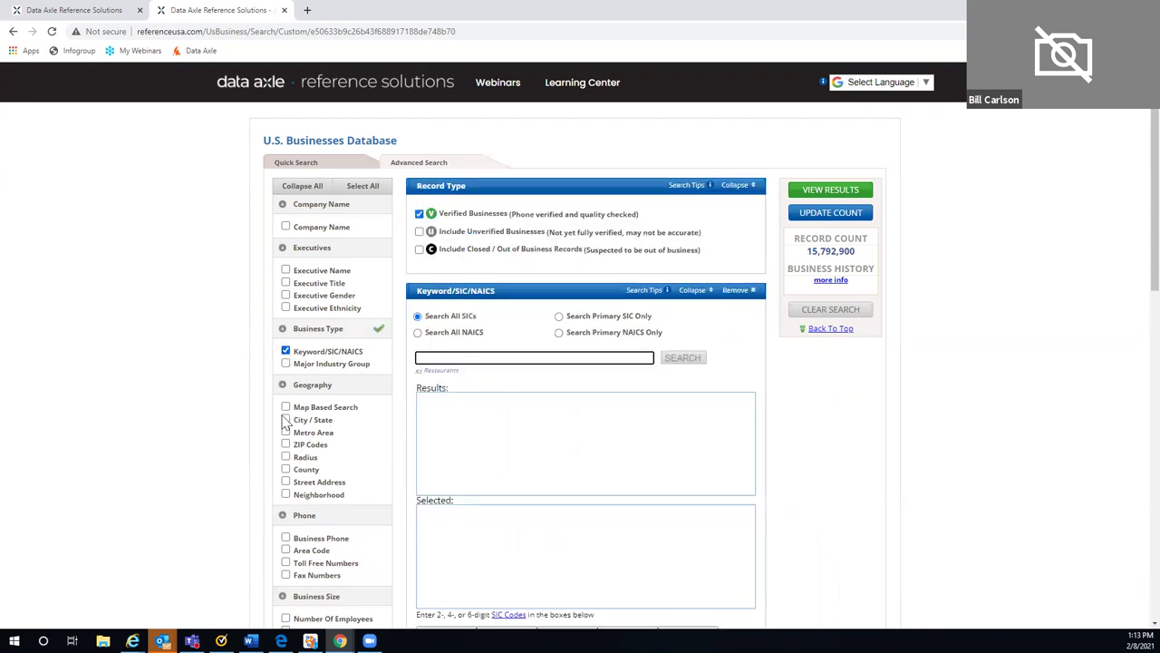
Add the City / State criterion, search it for San Francisco, and select San Francisco, CA
scroll(826, 473, down, 4)
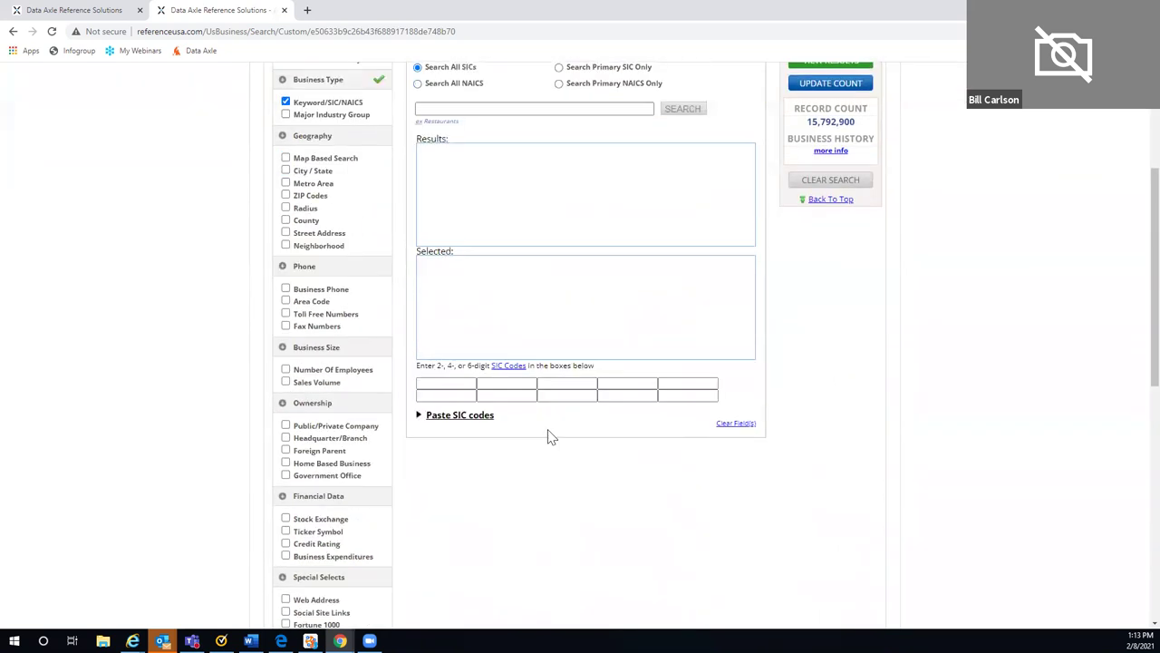
scroll(735, 448, up, 1)
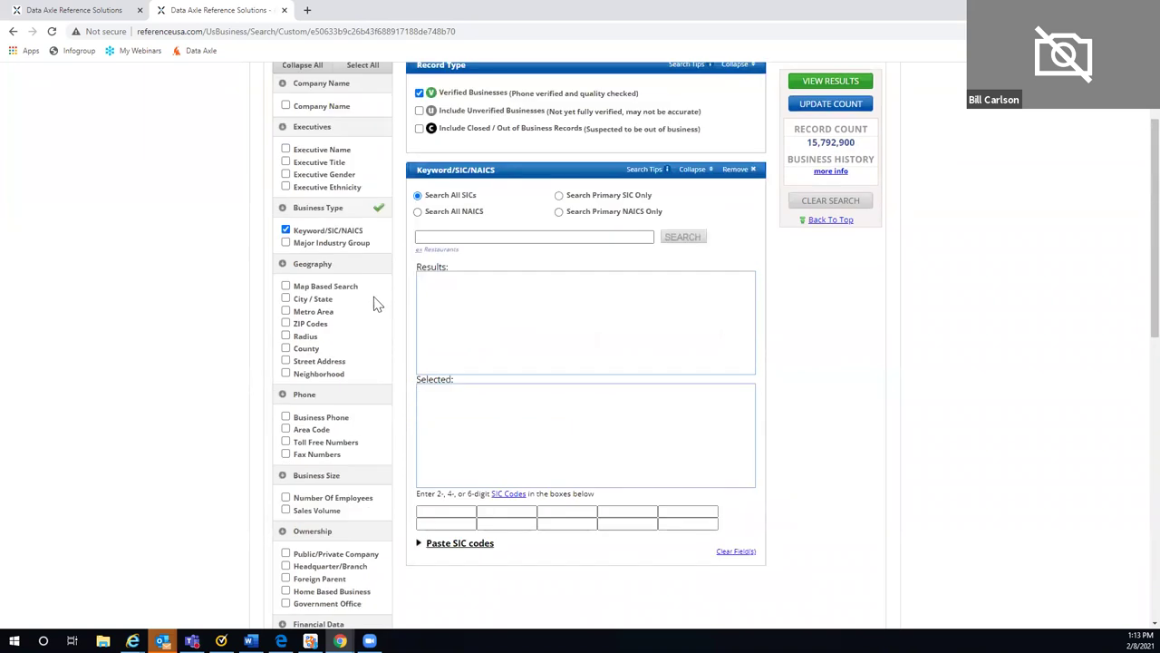
click(286, 299)
scroll(925, 349, down, 3)
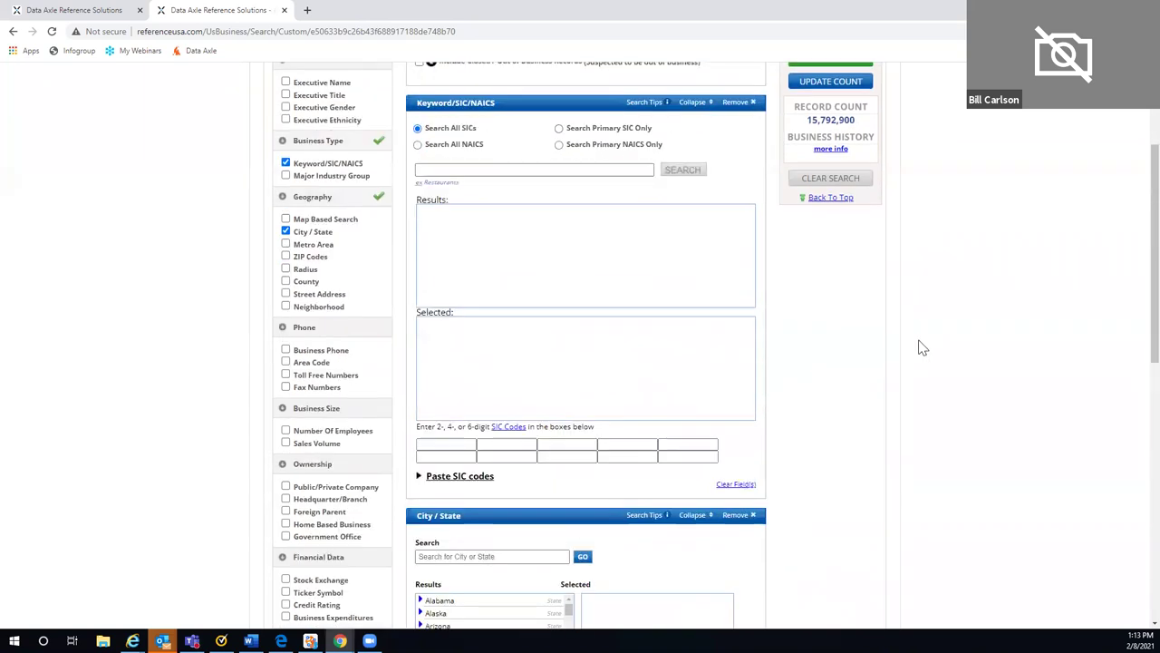
click(435, 381)
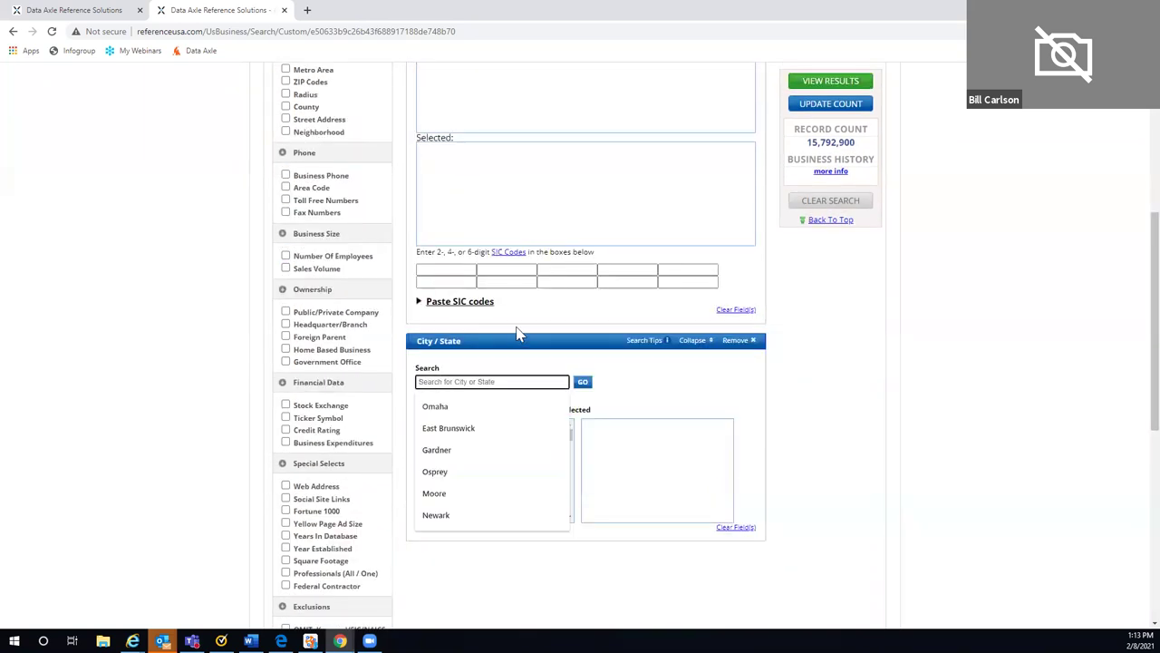
text(San Francisco)
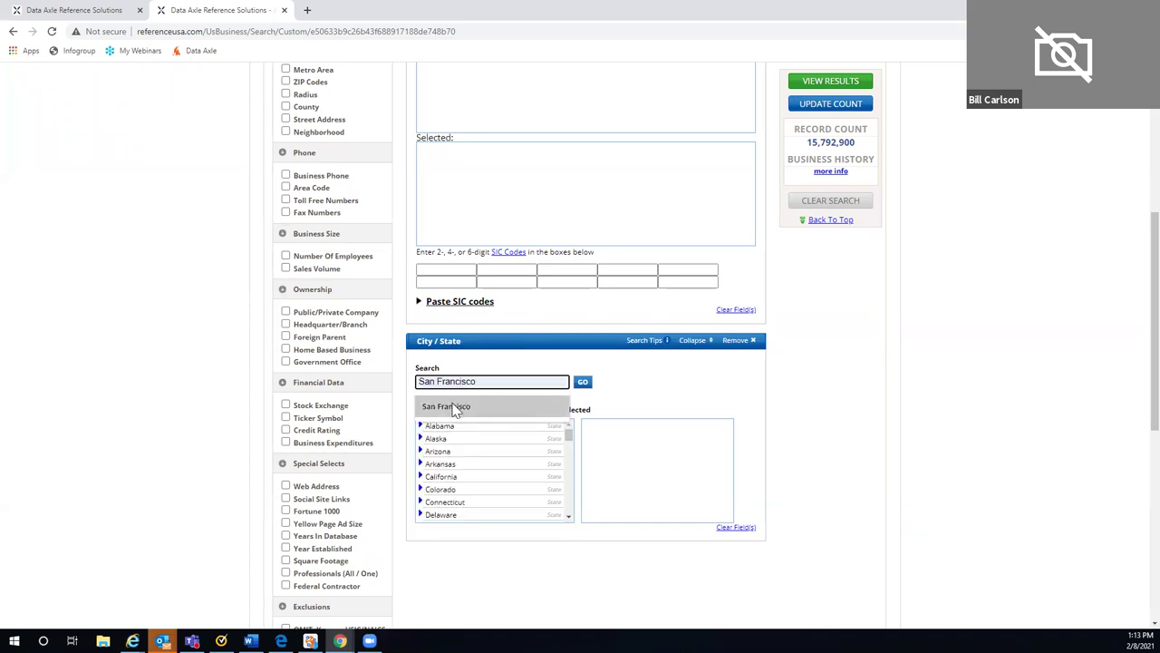
click(458, 407)
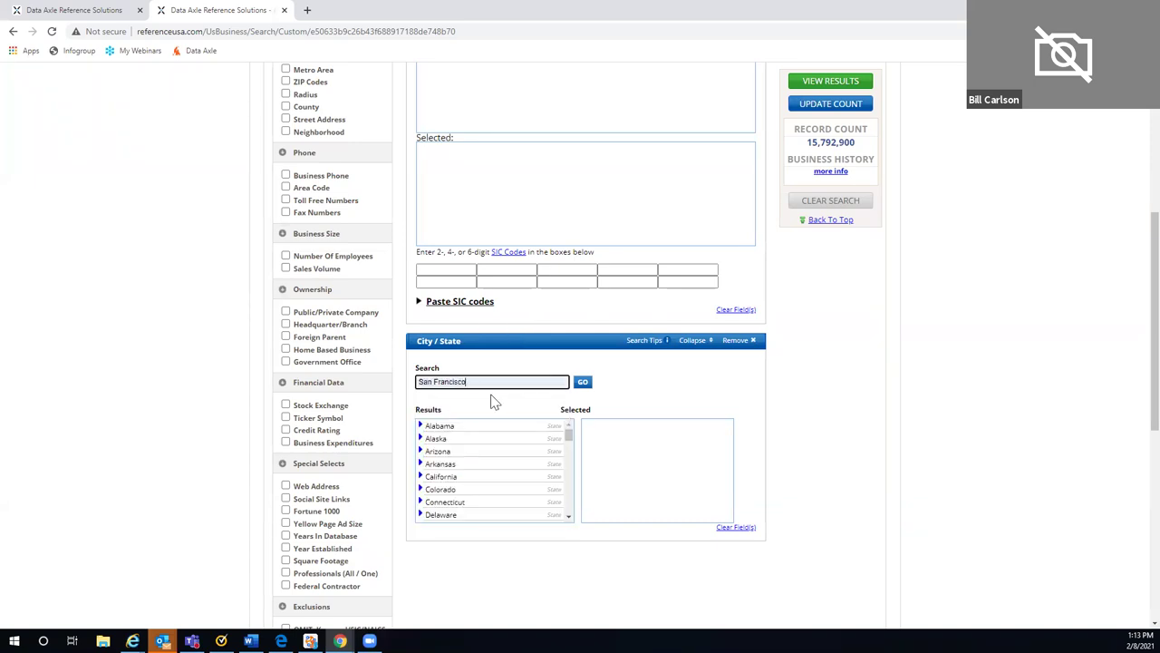
click(579, 384)
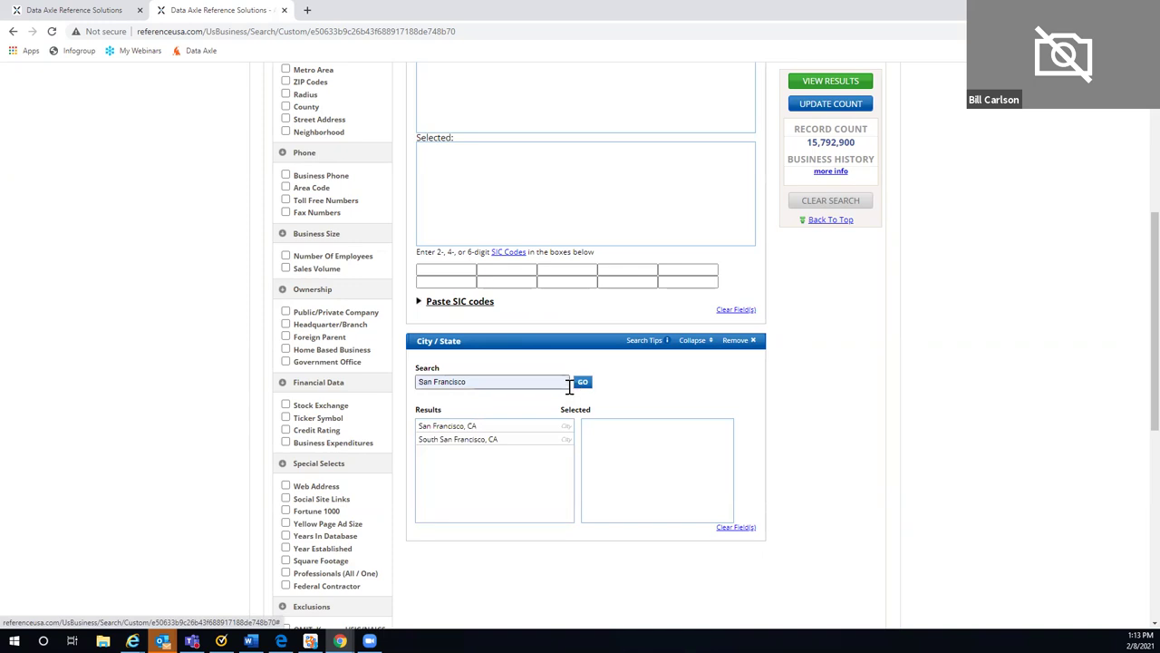
click(446, 426)
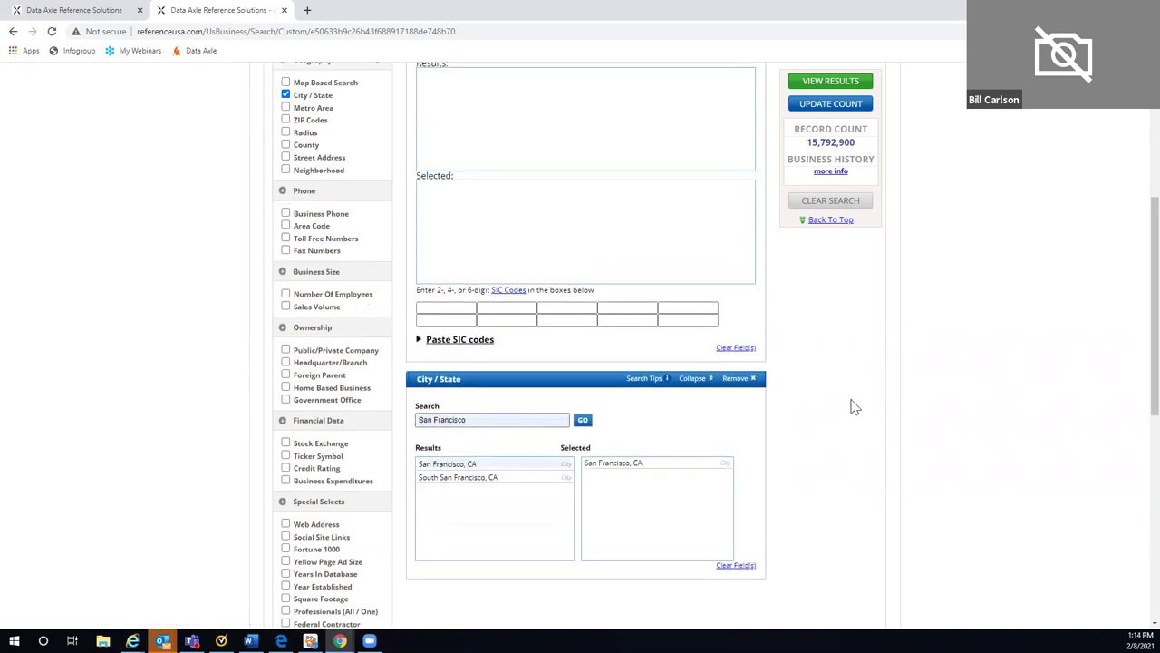
Search all SIC codes for the keyword Restaurants
scroll(853, 407, up, 4)
click(425, 357)
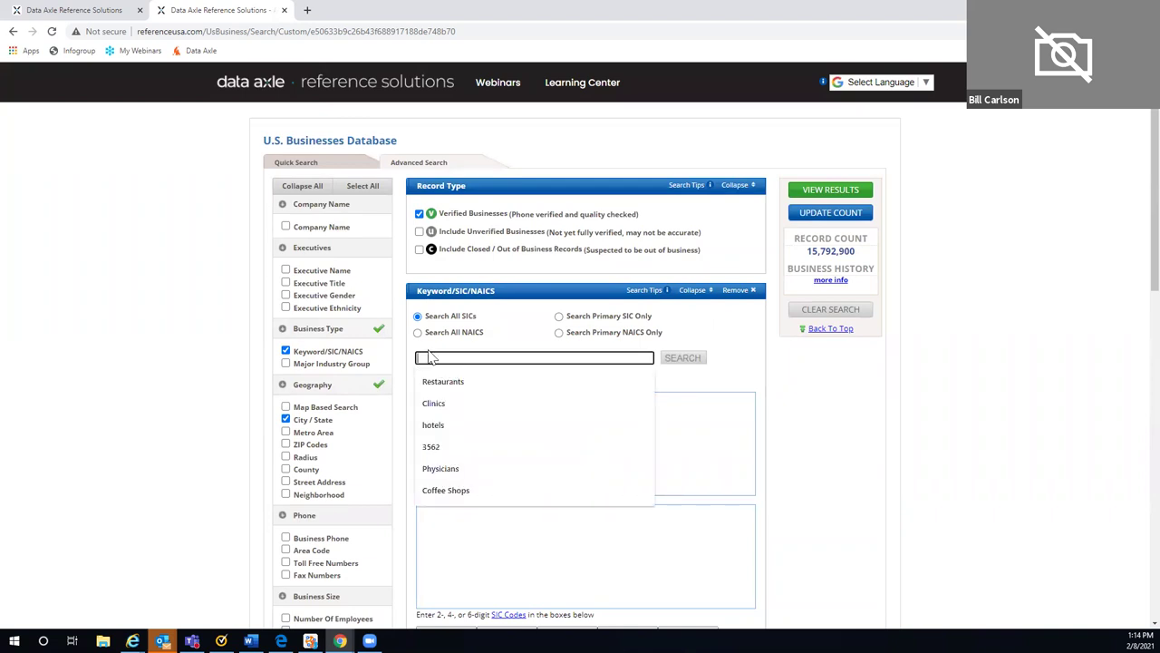
click(469, 382)
click(695, 361)
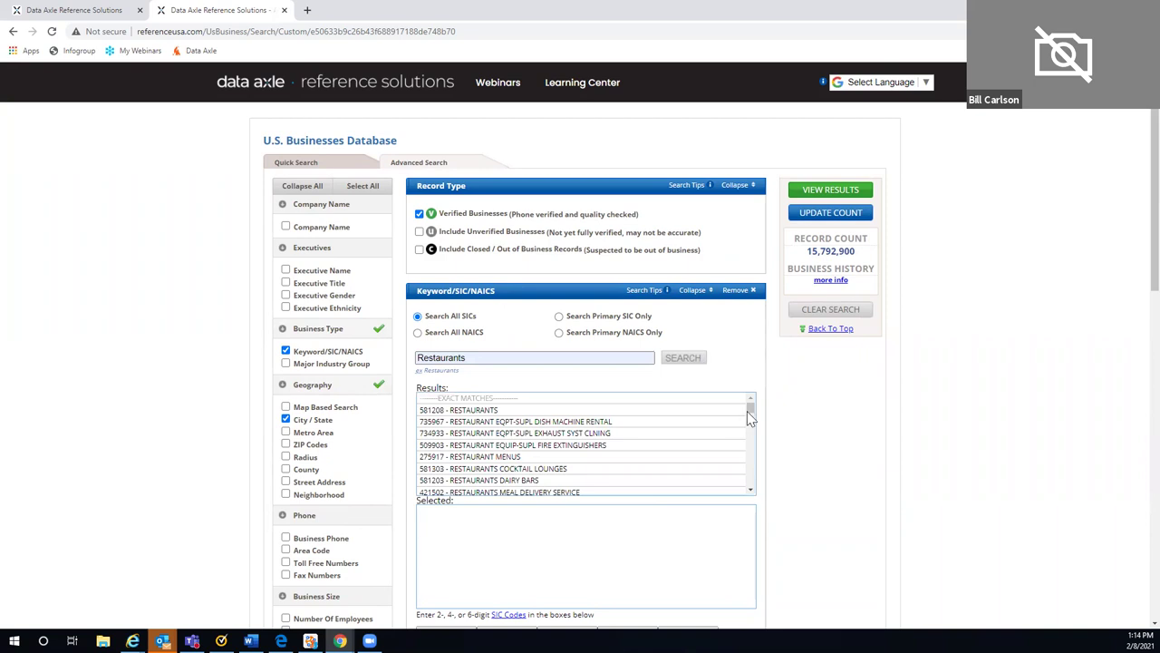
Find the Mediterranean restaurant type in the SIC results and add 581208 m - MEDITERRANEAN (RESTAURANTS) to the selected codes
drag(751, 409, 754, 426)
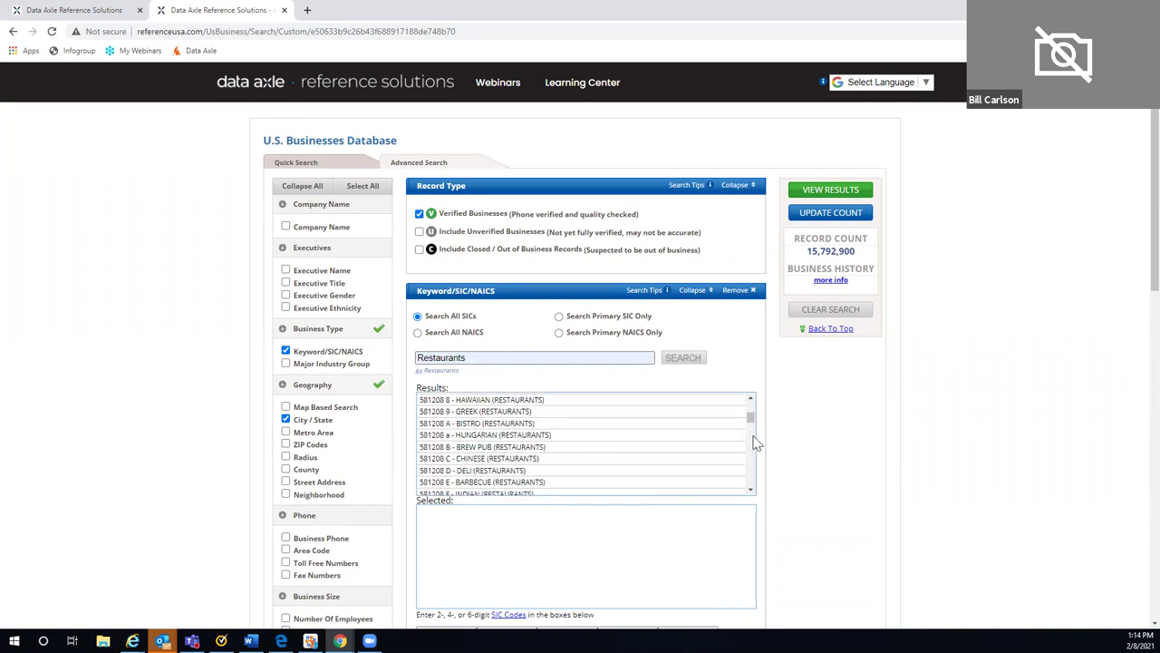
click(750, 490)
click(751, 491)
click(751, 491)
click(751, 490)
click(751, 490)
click(750, 490)
click(751, 491)
click(751, 491)
click(751, 490)
click(751, 491)
click(750, 490)
click(750, 490)
click(751, 491)
click(751, 491)
click(751, 491)
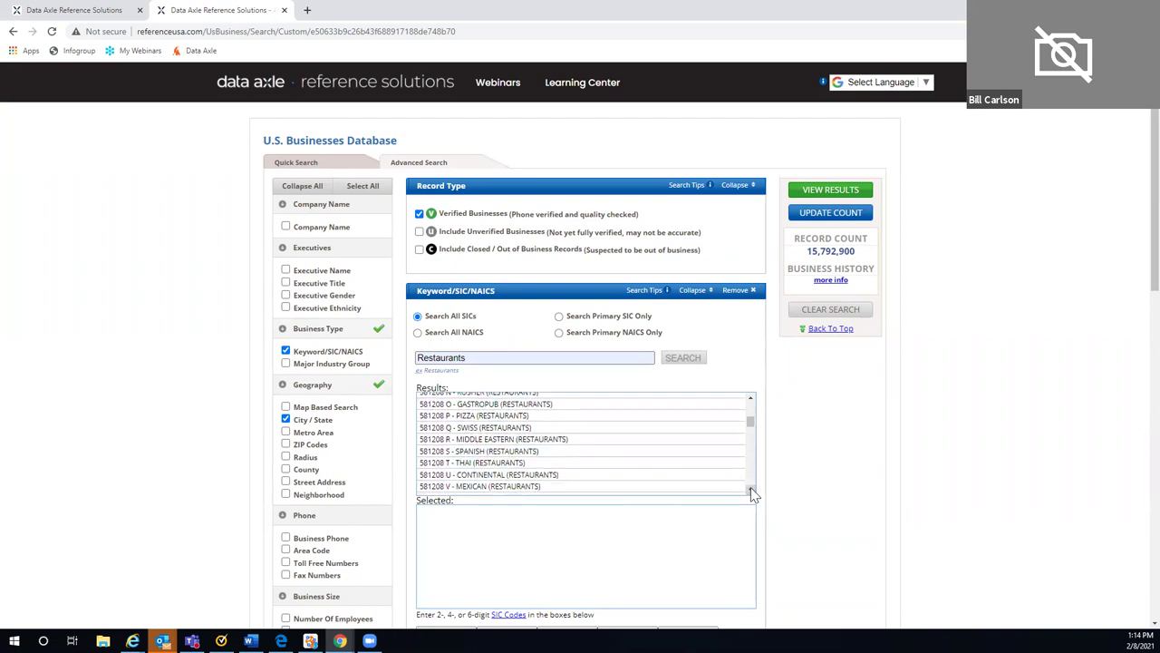
click(751, 490)
click(751, 490)
click(751, 490)
click(751, 491)
click(750, 490)
click(507, 472)
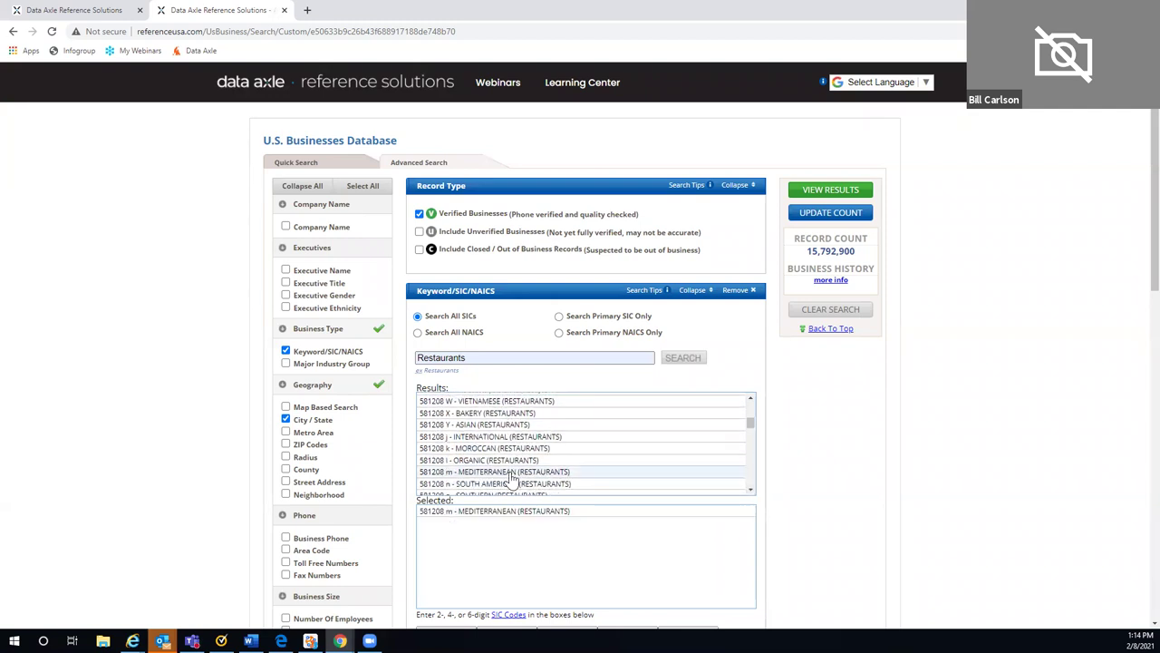
Update the record count, and view the search results to look over the listed Mediterranean restaurants in San Francisco
click(817, 217)
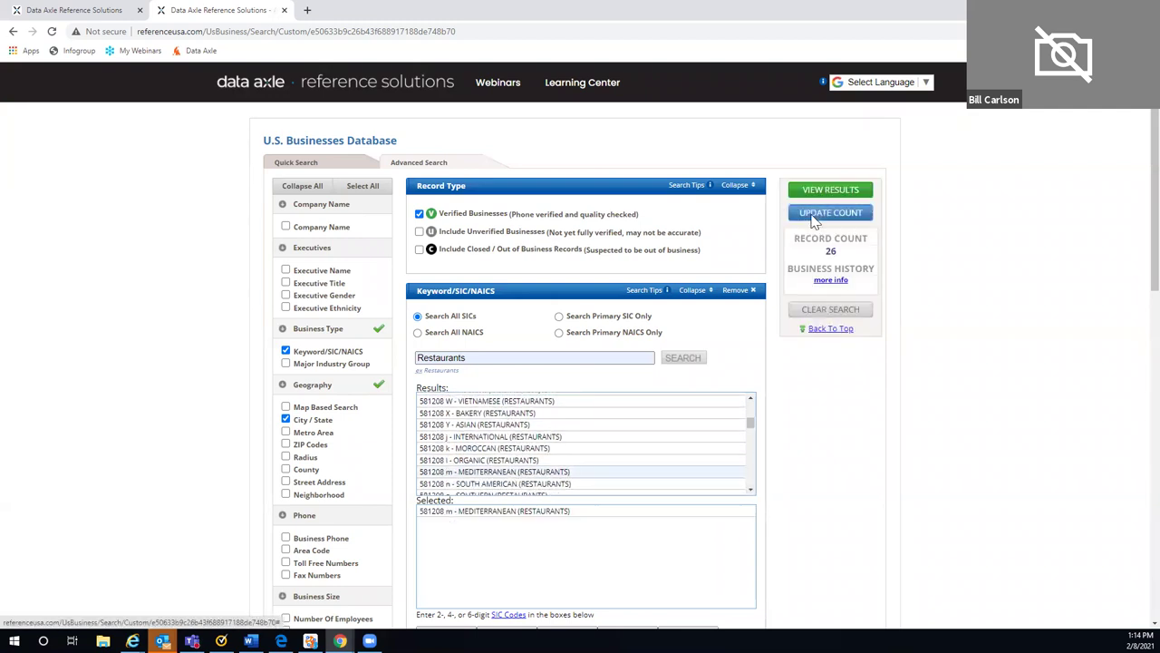
click(827, 193)
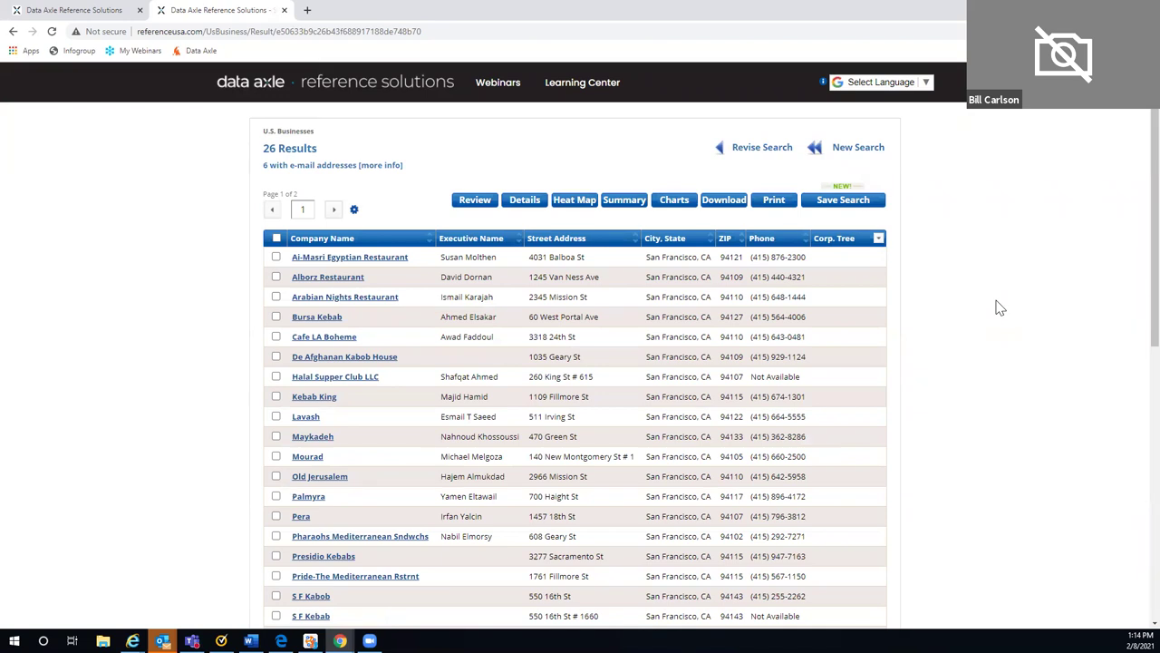
scroll(956, 304, down, 2)
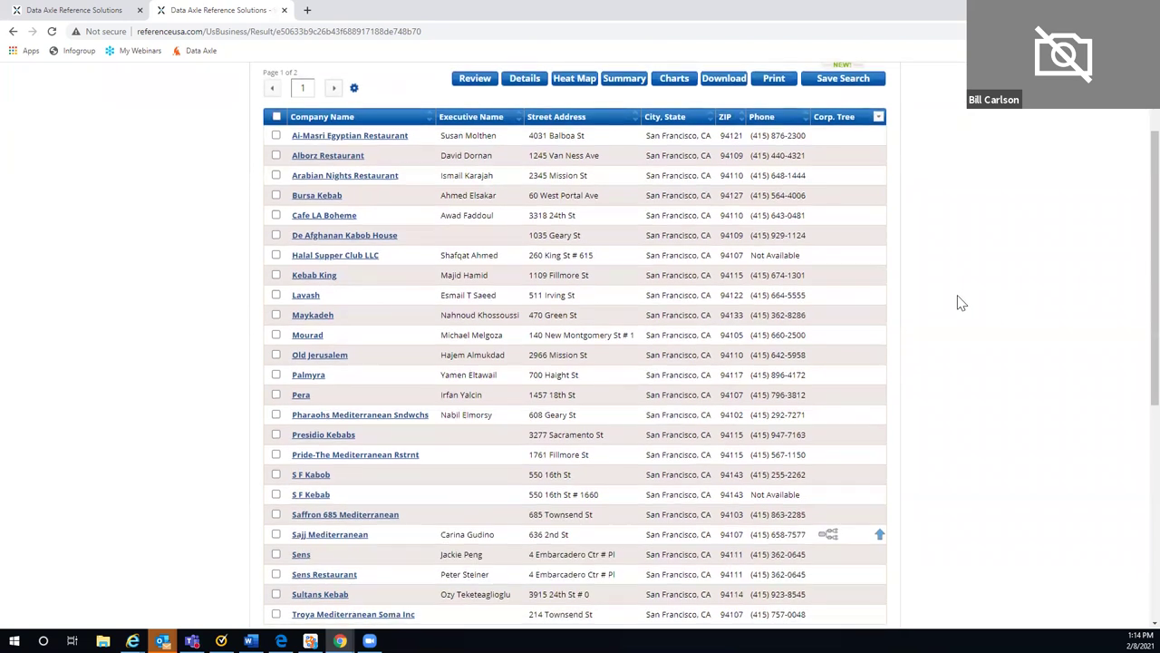
scroll(957, 303, down, 1)
scroll(355, 224, up, 3)
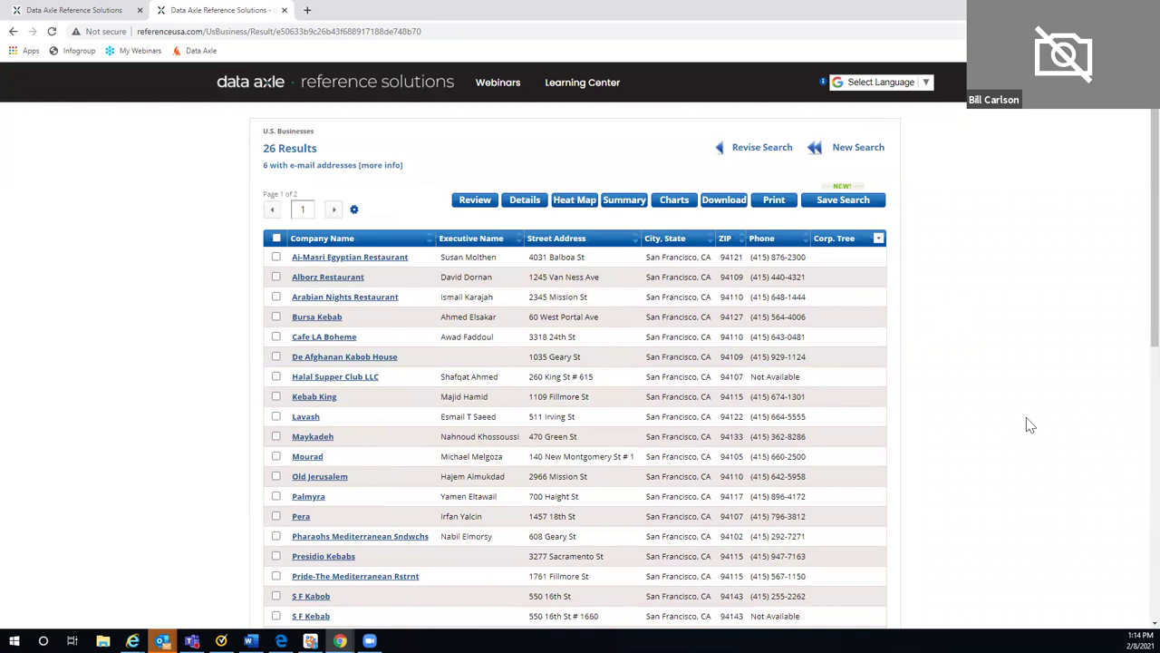
scroll(1003, 423, down, 1)
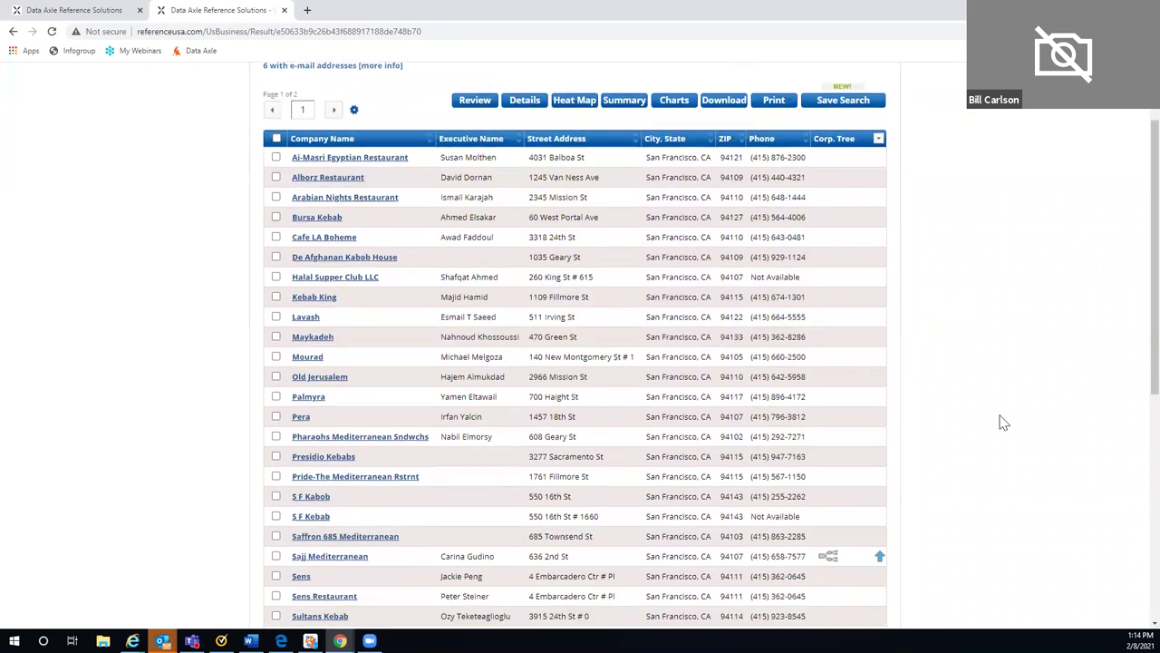
scroll(1002, 422, down, 1)
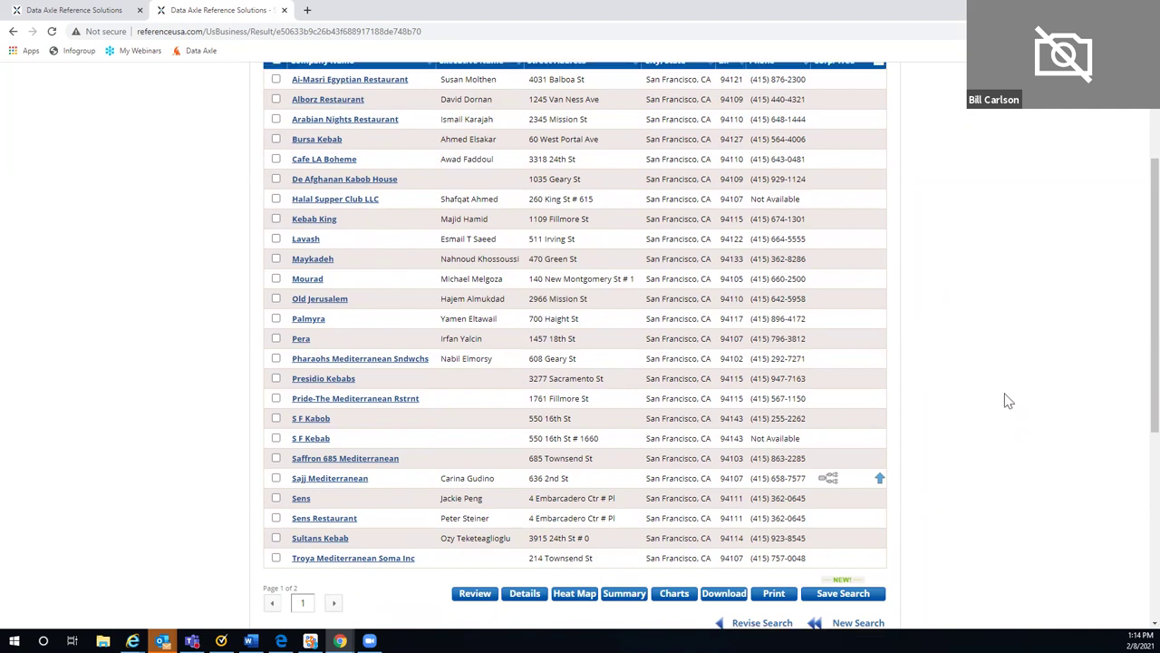
scroll(1005, 401, up, 2)
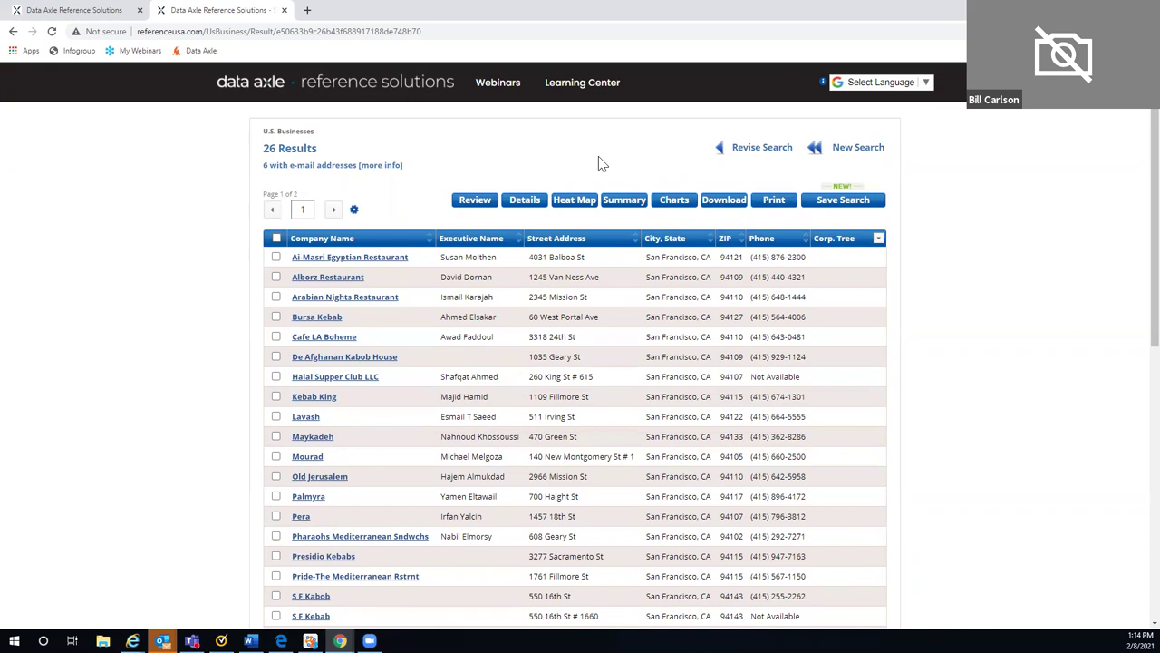
Return to the home page and look over the available databases
click(388, 90)
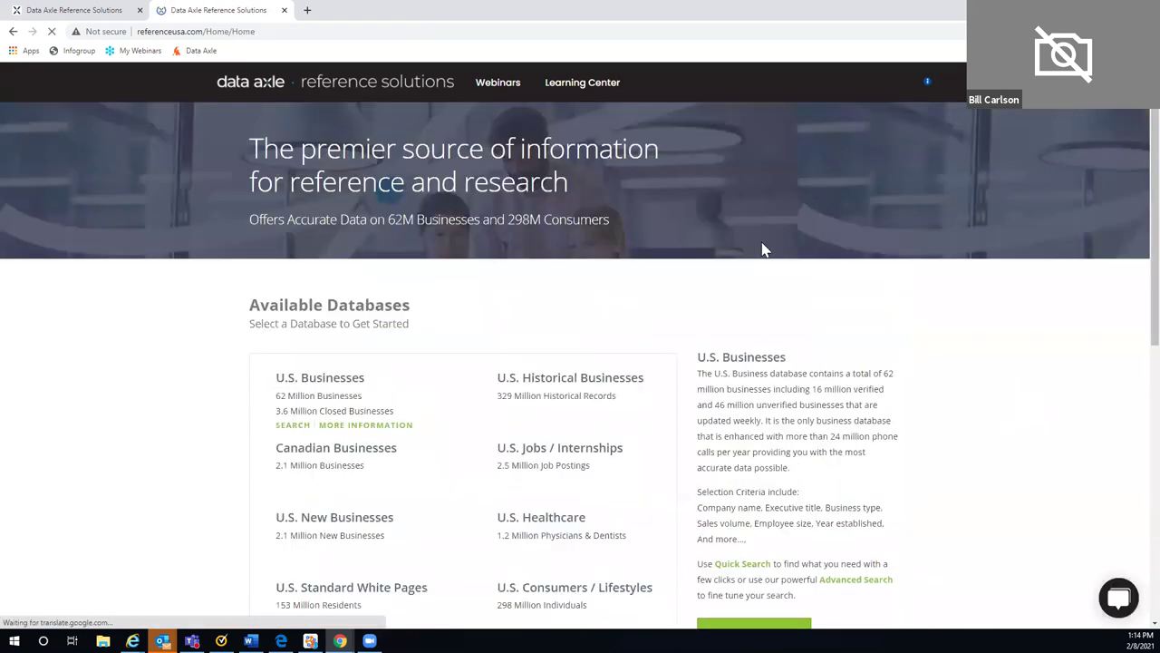
scroll(1001, 272, down, 2)
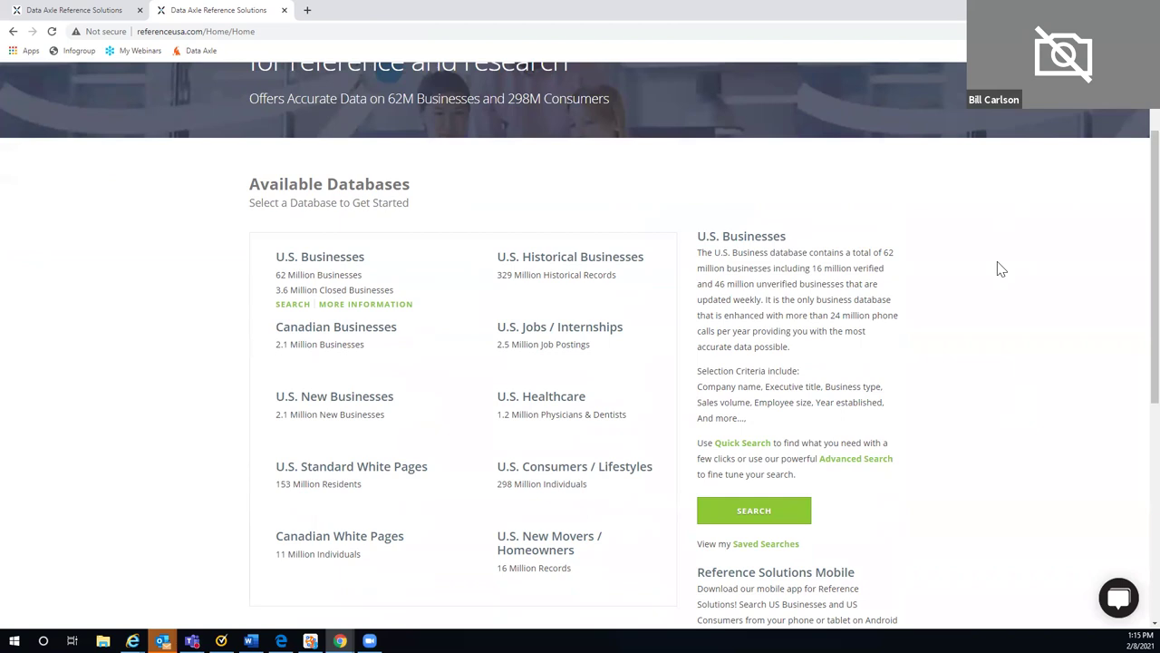
scroll(1003, 252, up, 2)
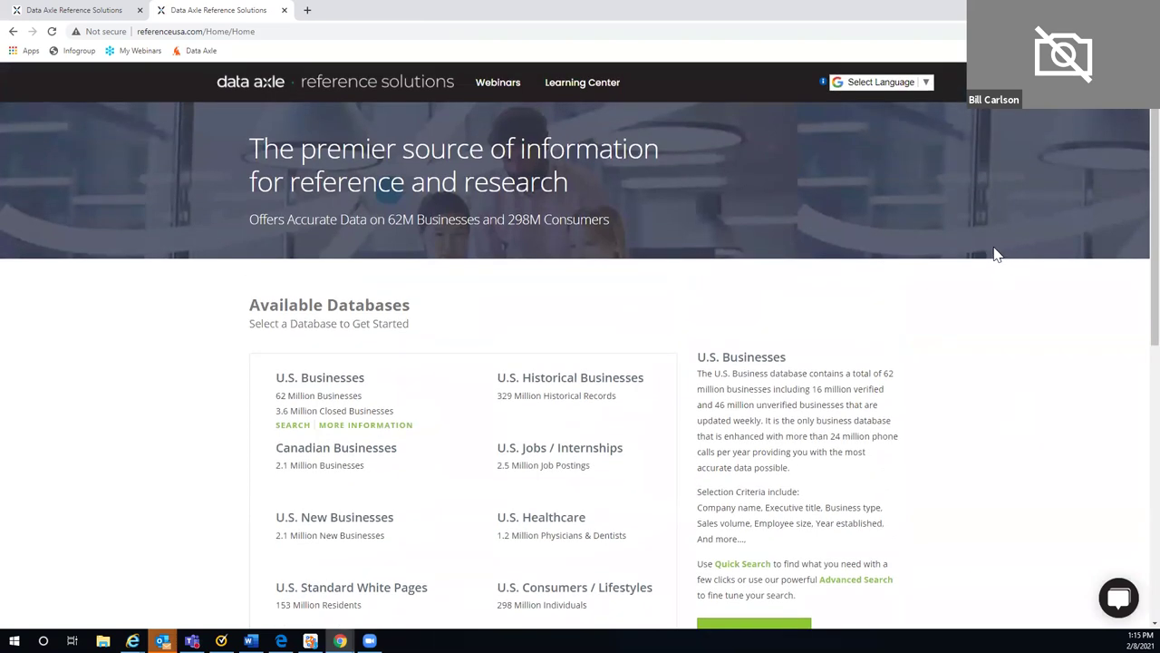
Open the Learning Center and look over its resources for Reference Solutions users
click(588, 92)
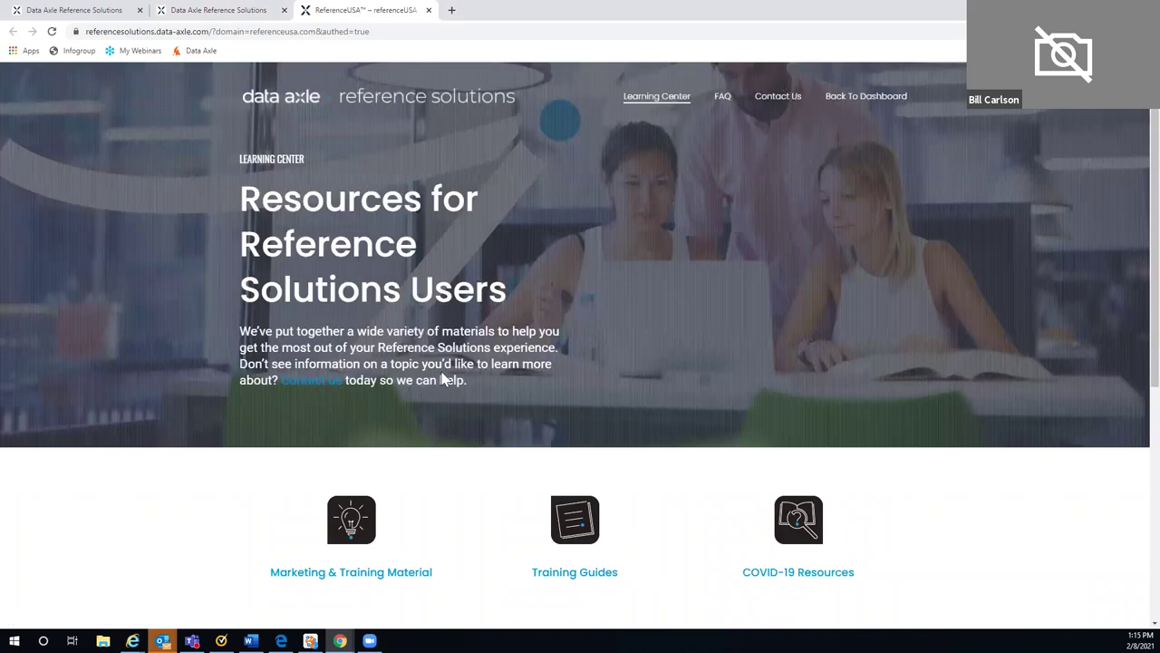
scroll(857, 299, down, 3)
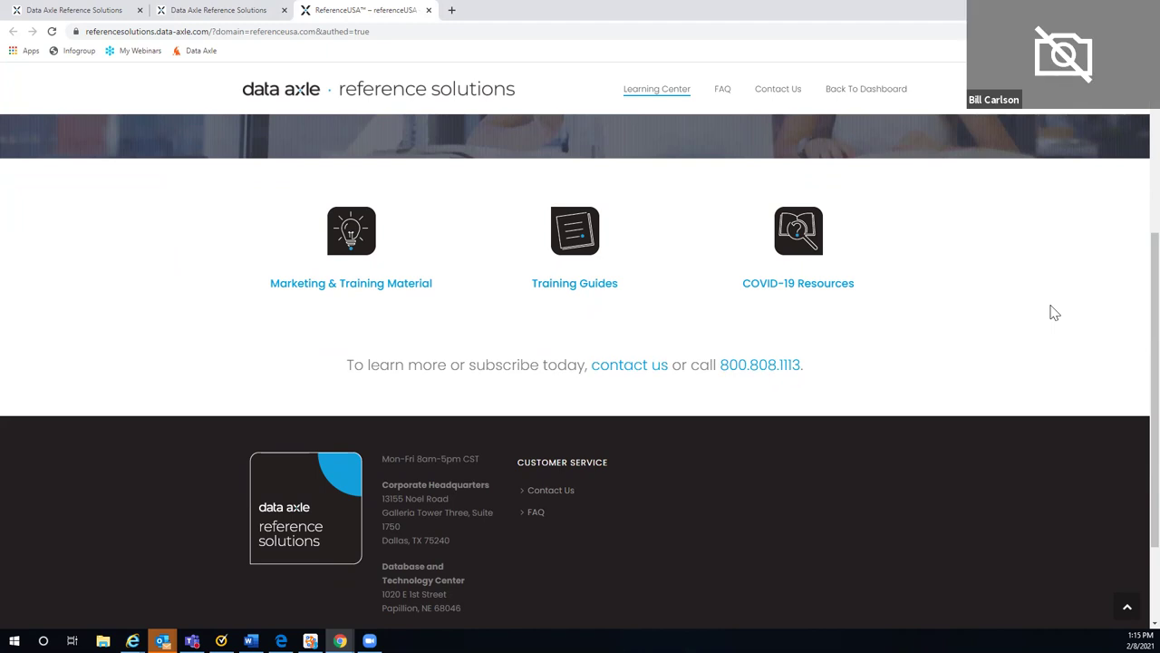
scroll(1054, 313, up, 4)
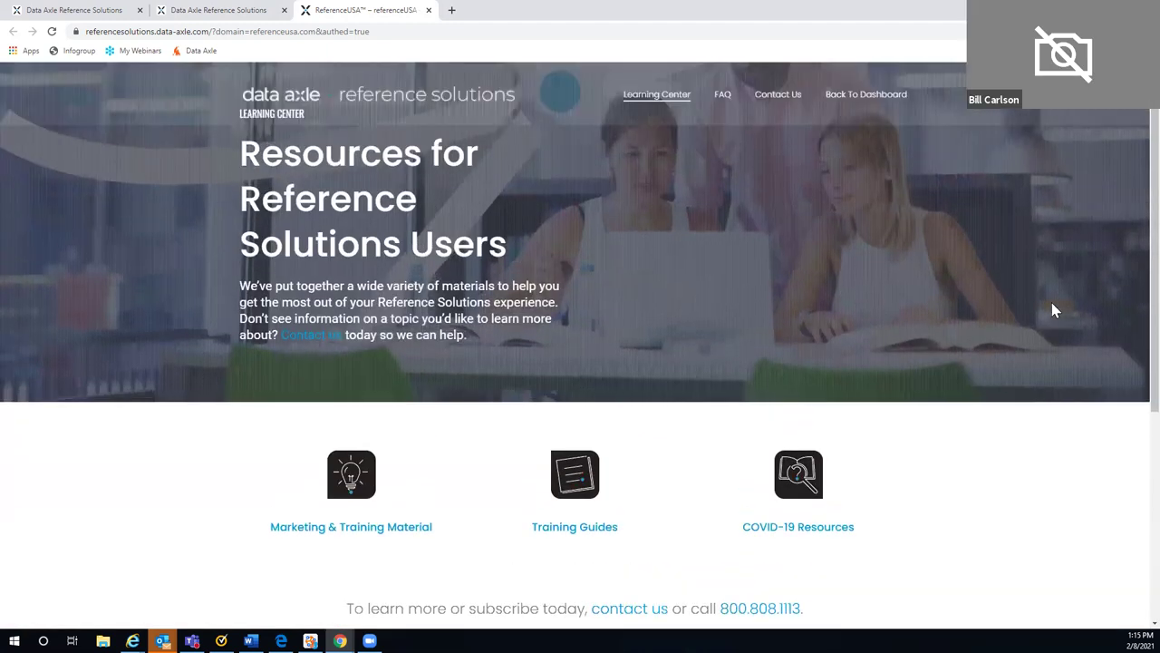